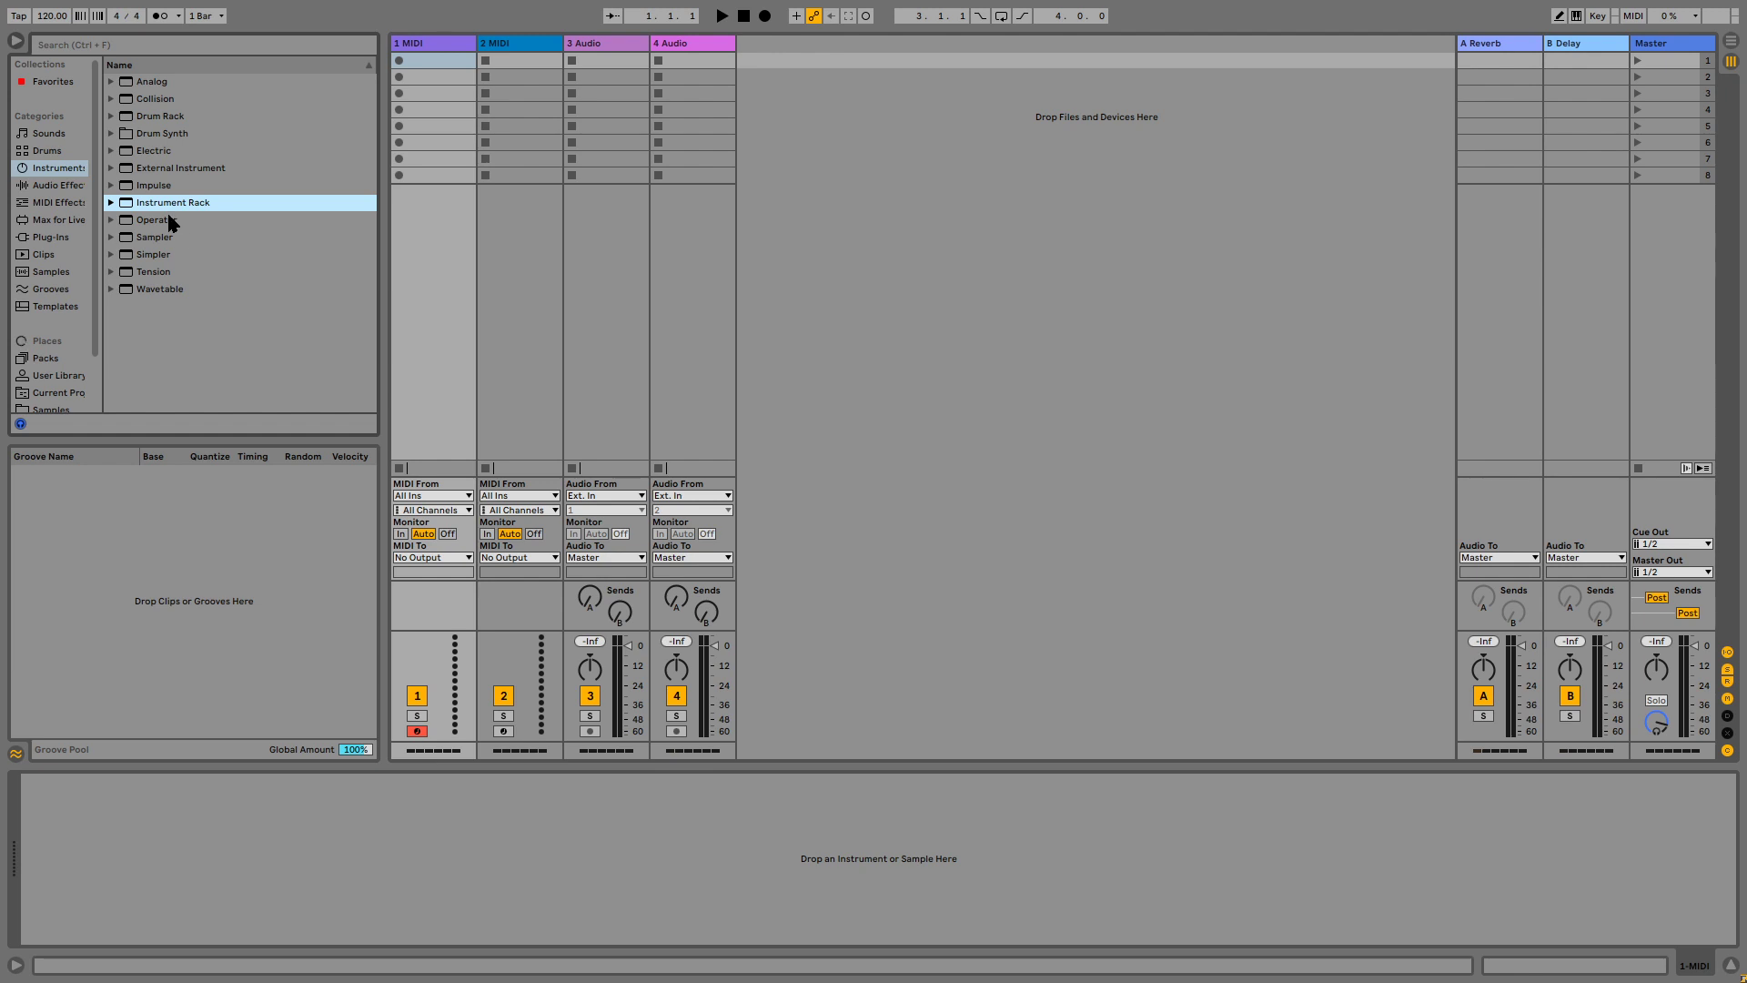
# Load Operator onto the first MIDI track and set oscillator A's waveform to SwD.
pyautogui.doubleClick(157, 221)
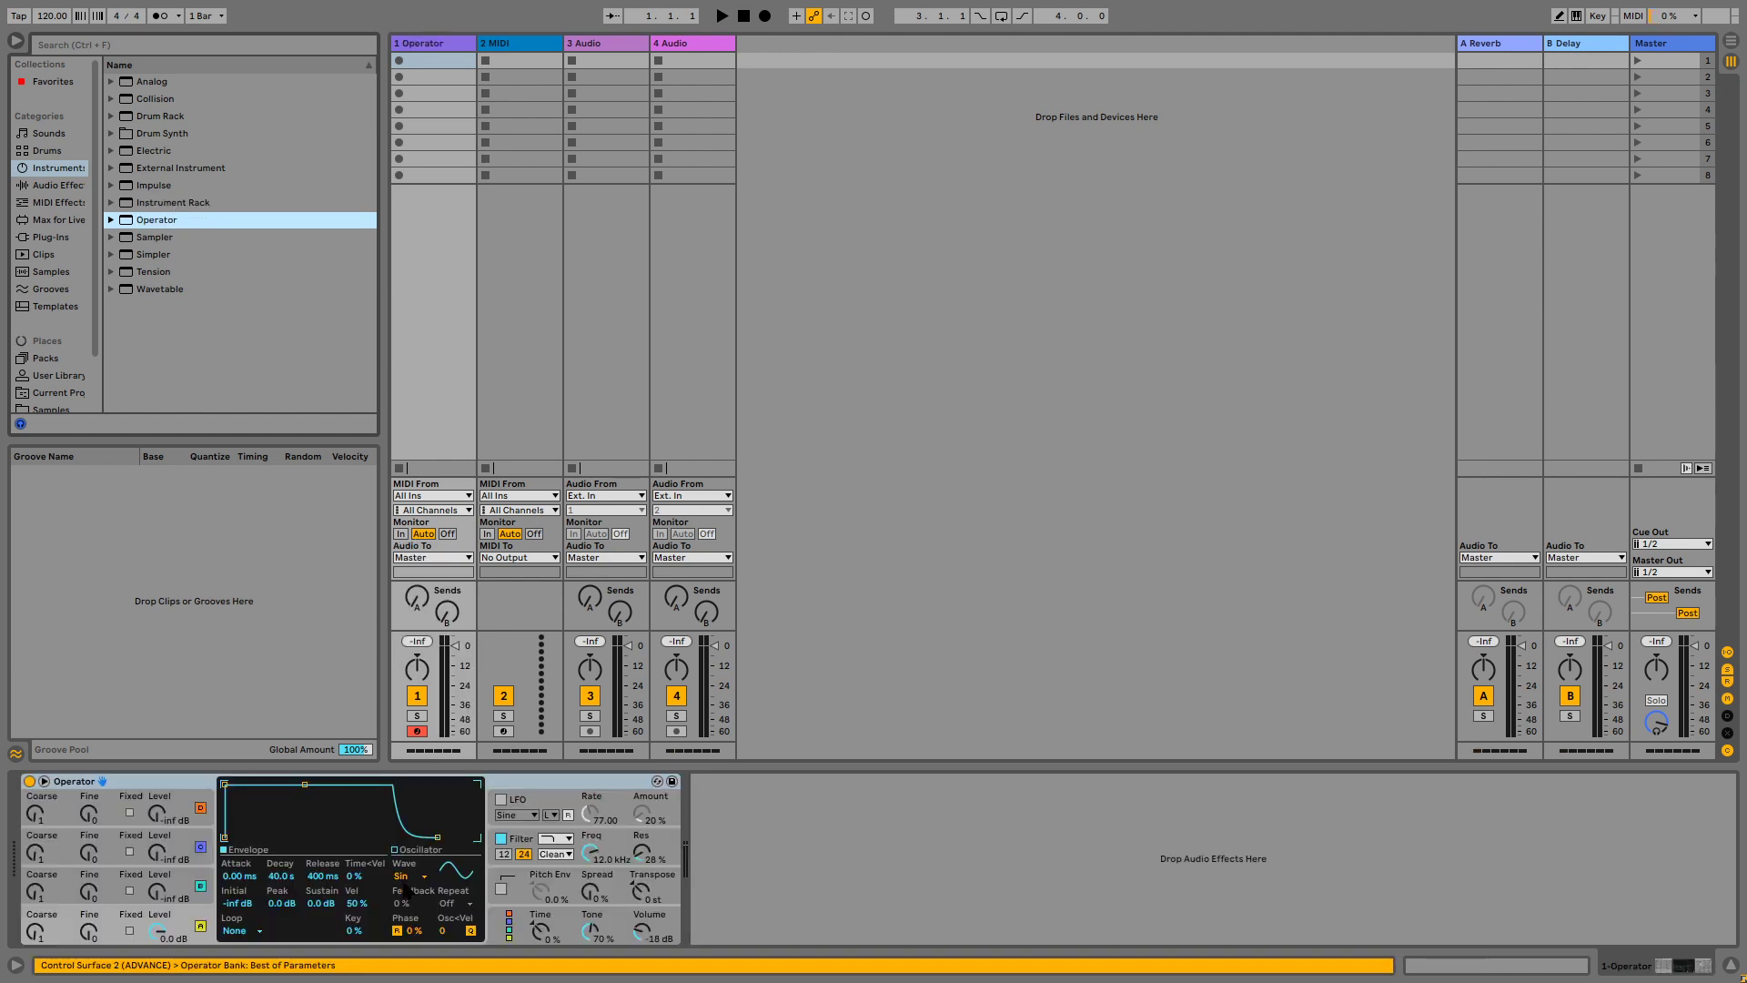
pyautogui.click(404, 878)
pyautogui.click(424, 714)
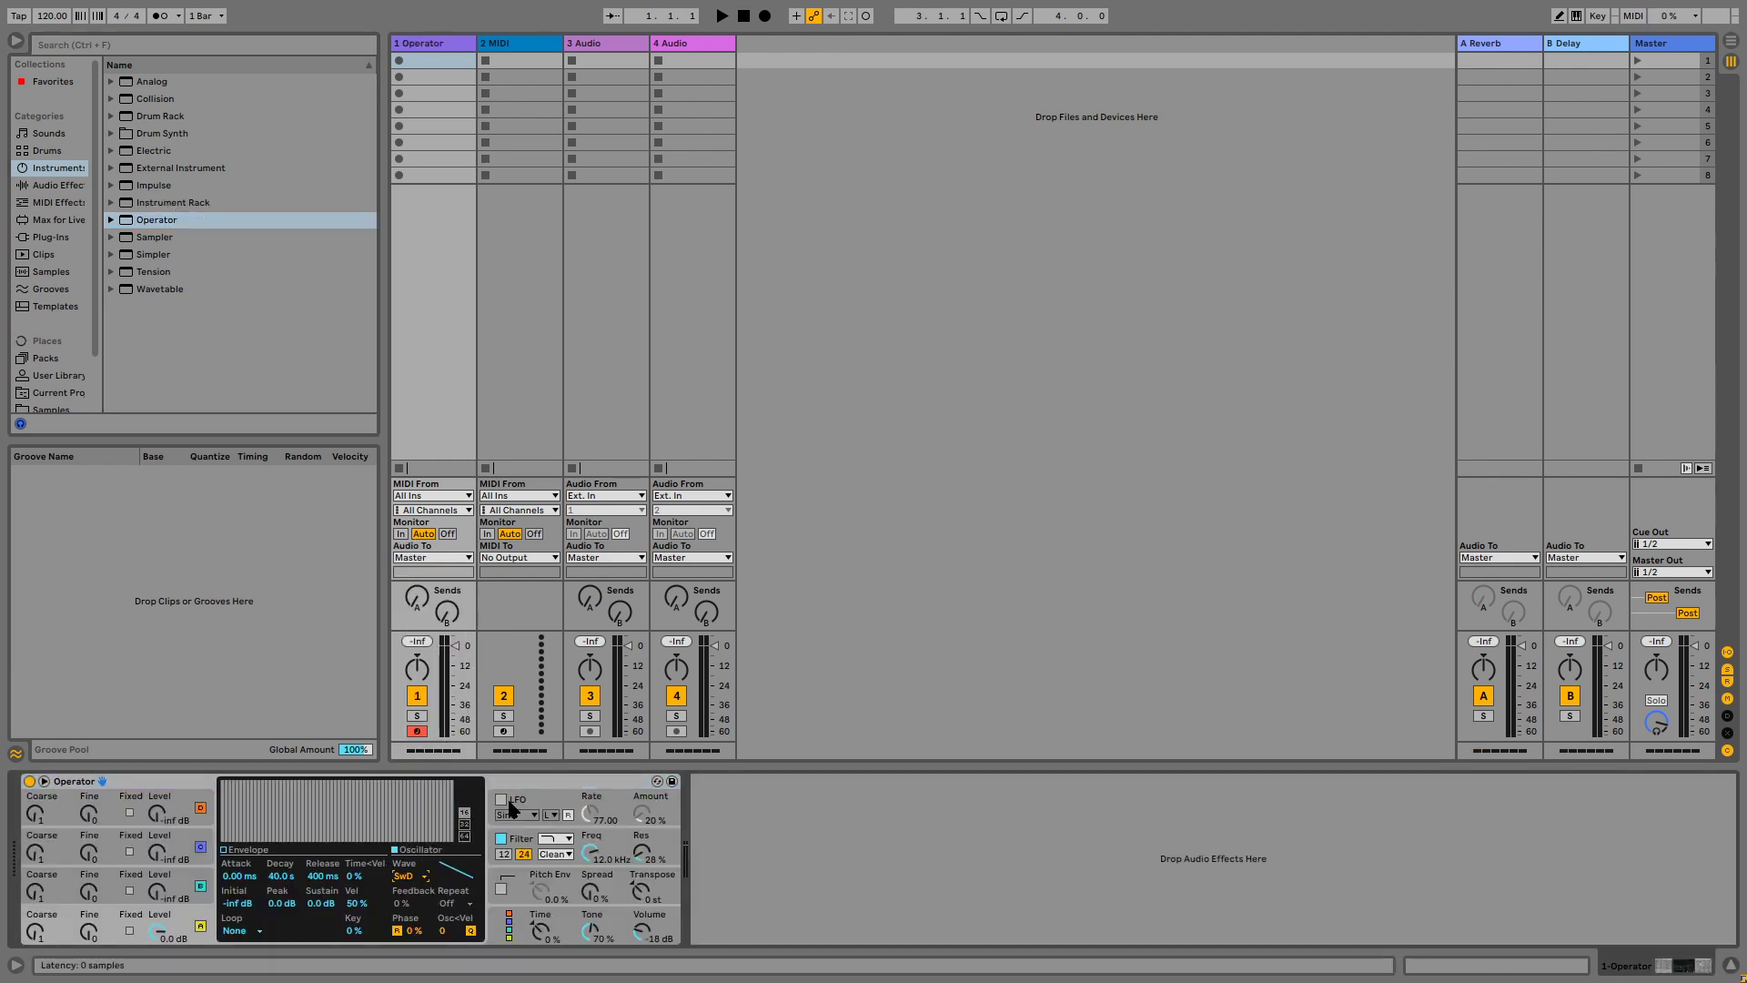
# Limit Operator to 1 voice and raise its filter frequency to 18.5 kHz.
pyautogui.click(519, 933)
pyautogui.click(234, 930)
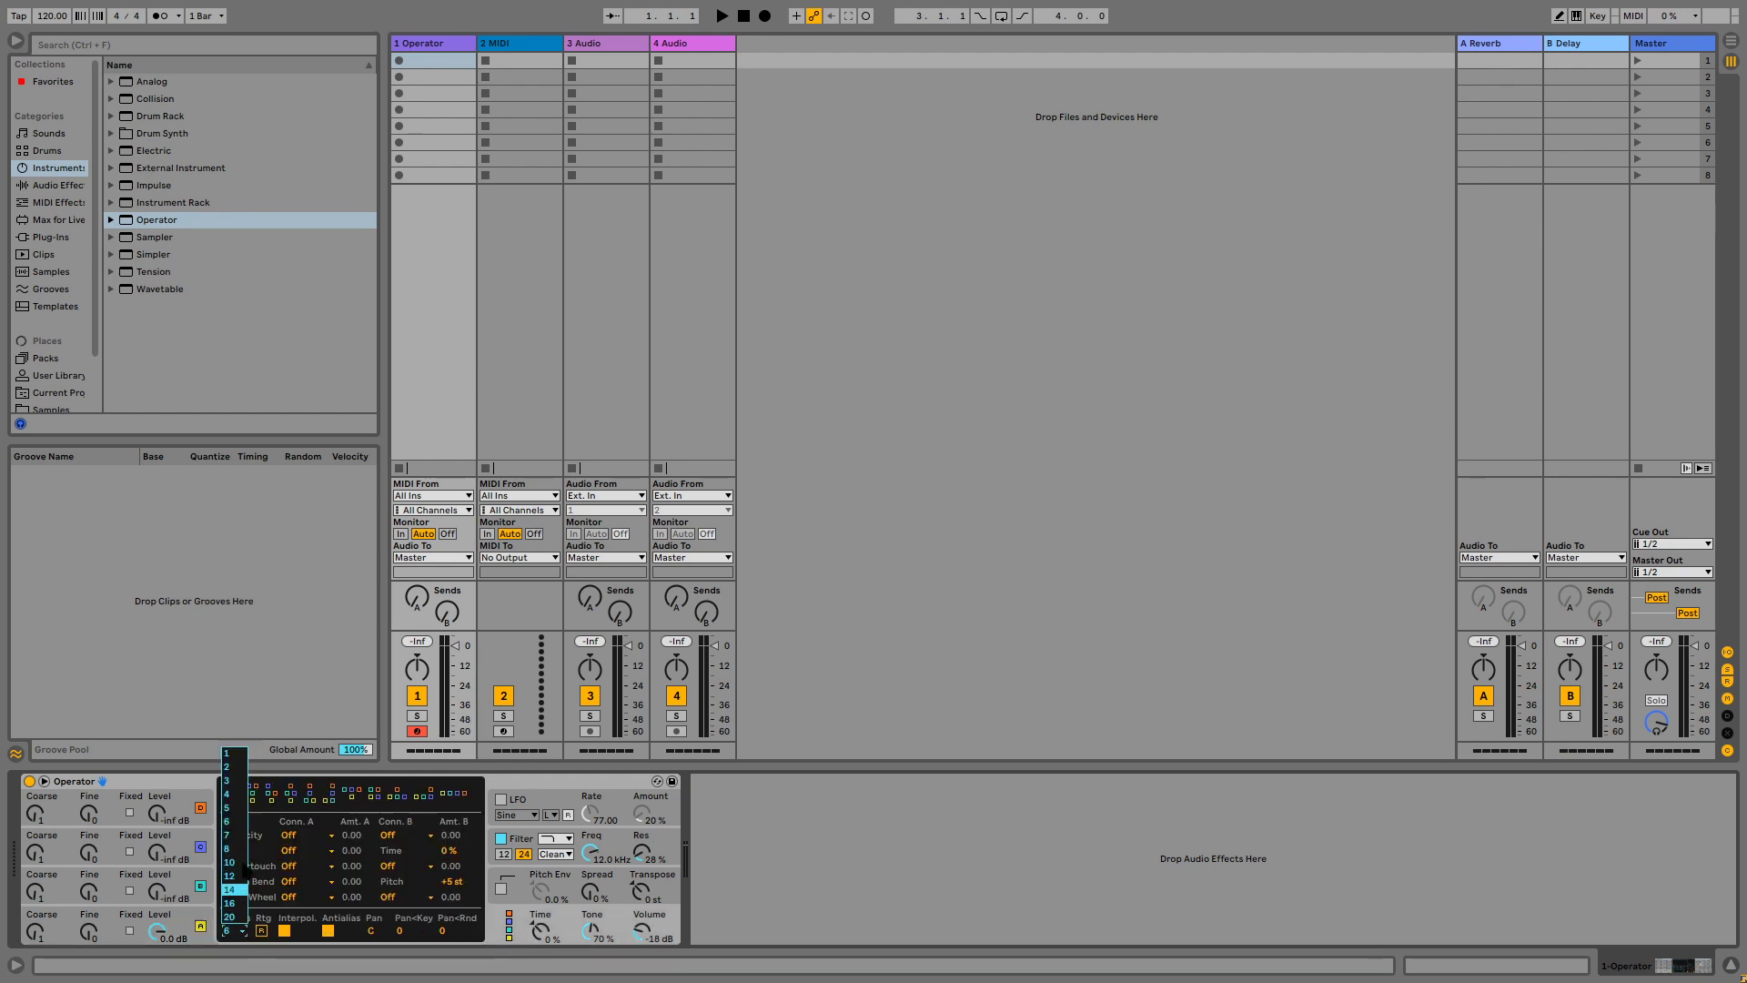
pyautogui.click(233, 753)
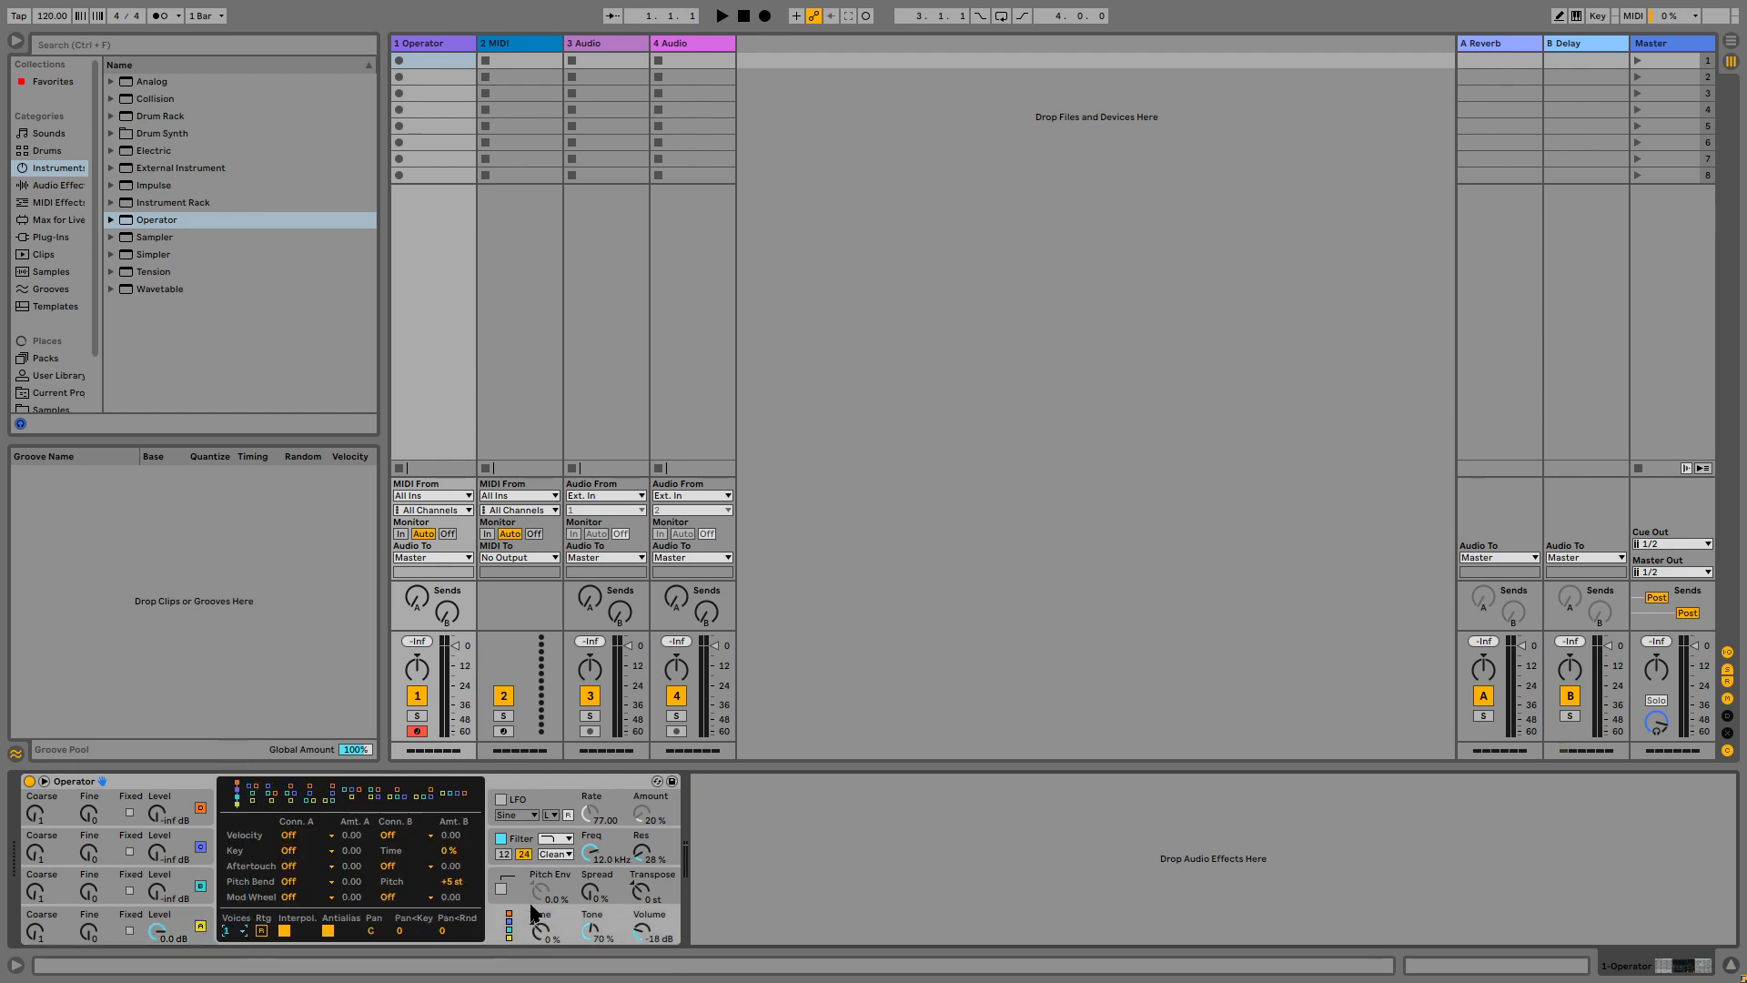
pyautogui.click(601, 859)
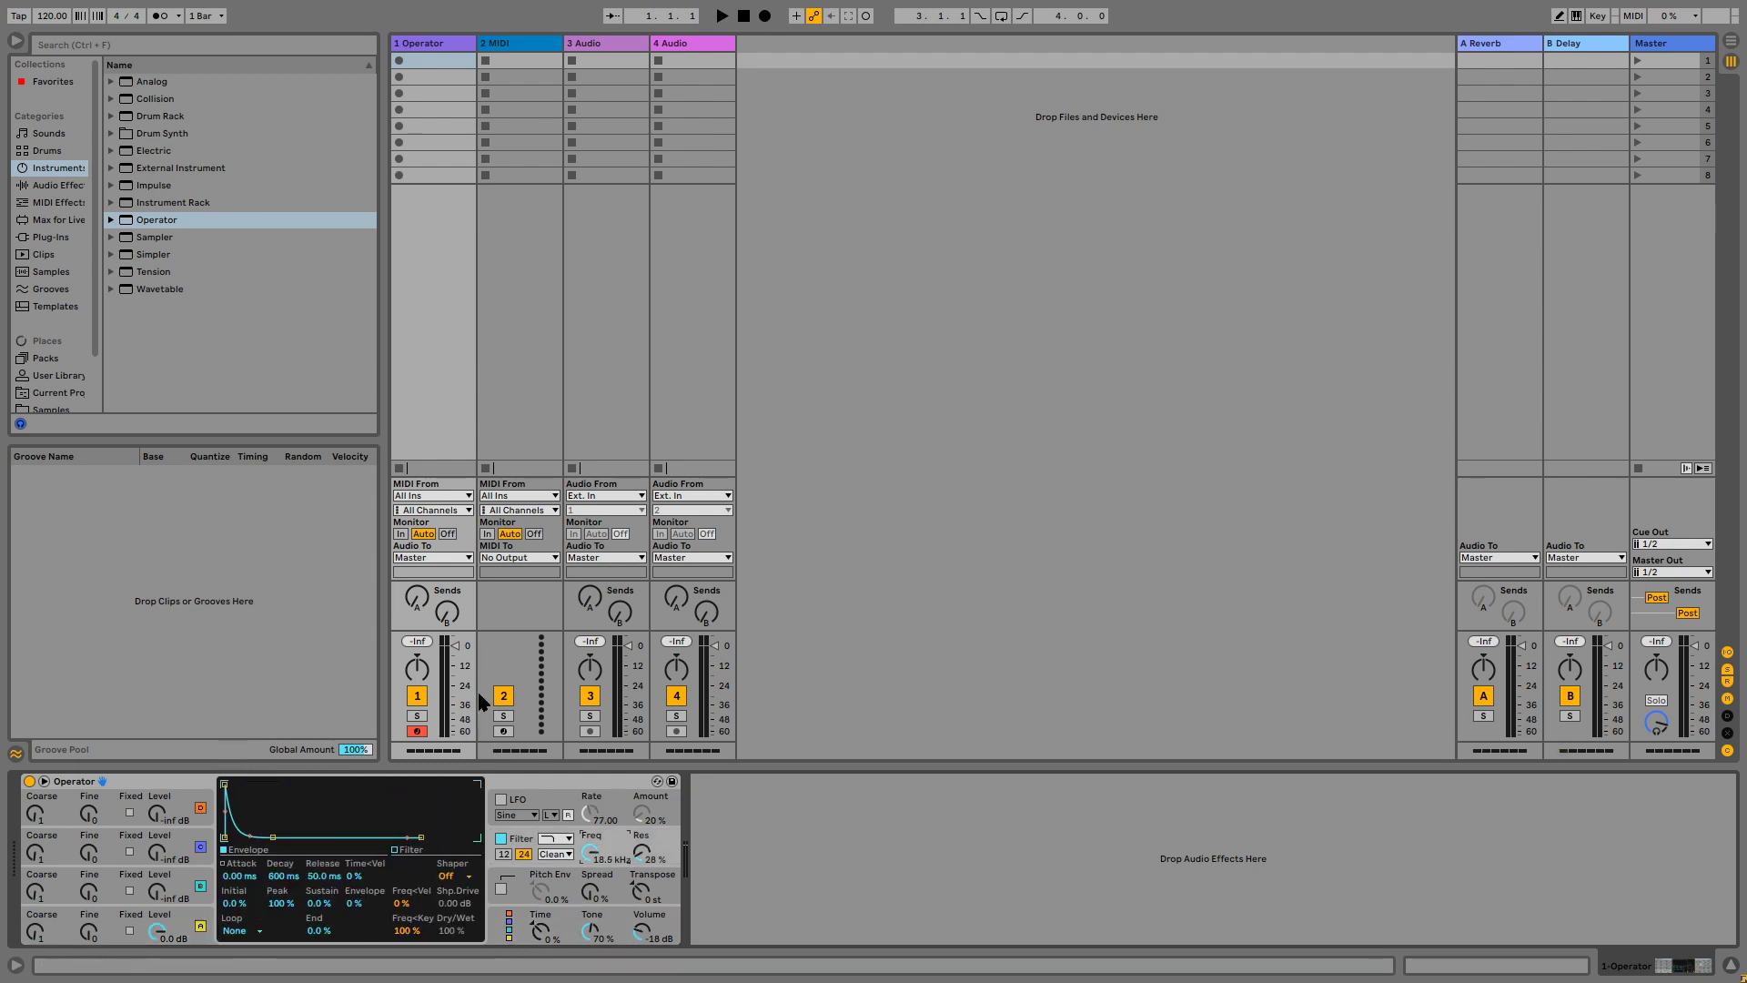
# Create a MIDI clip in track 1's first slot and fill beat one with four slightly shortened C3 sixteenth notes.
pyautogui.doubleClick(426, 62)
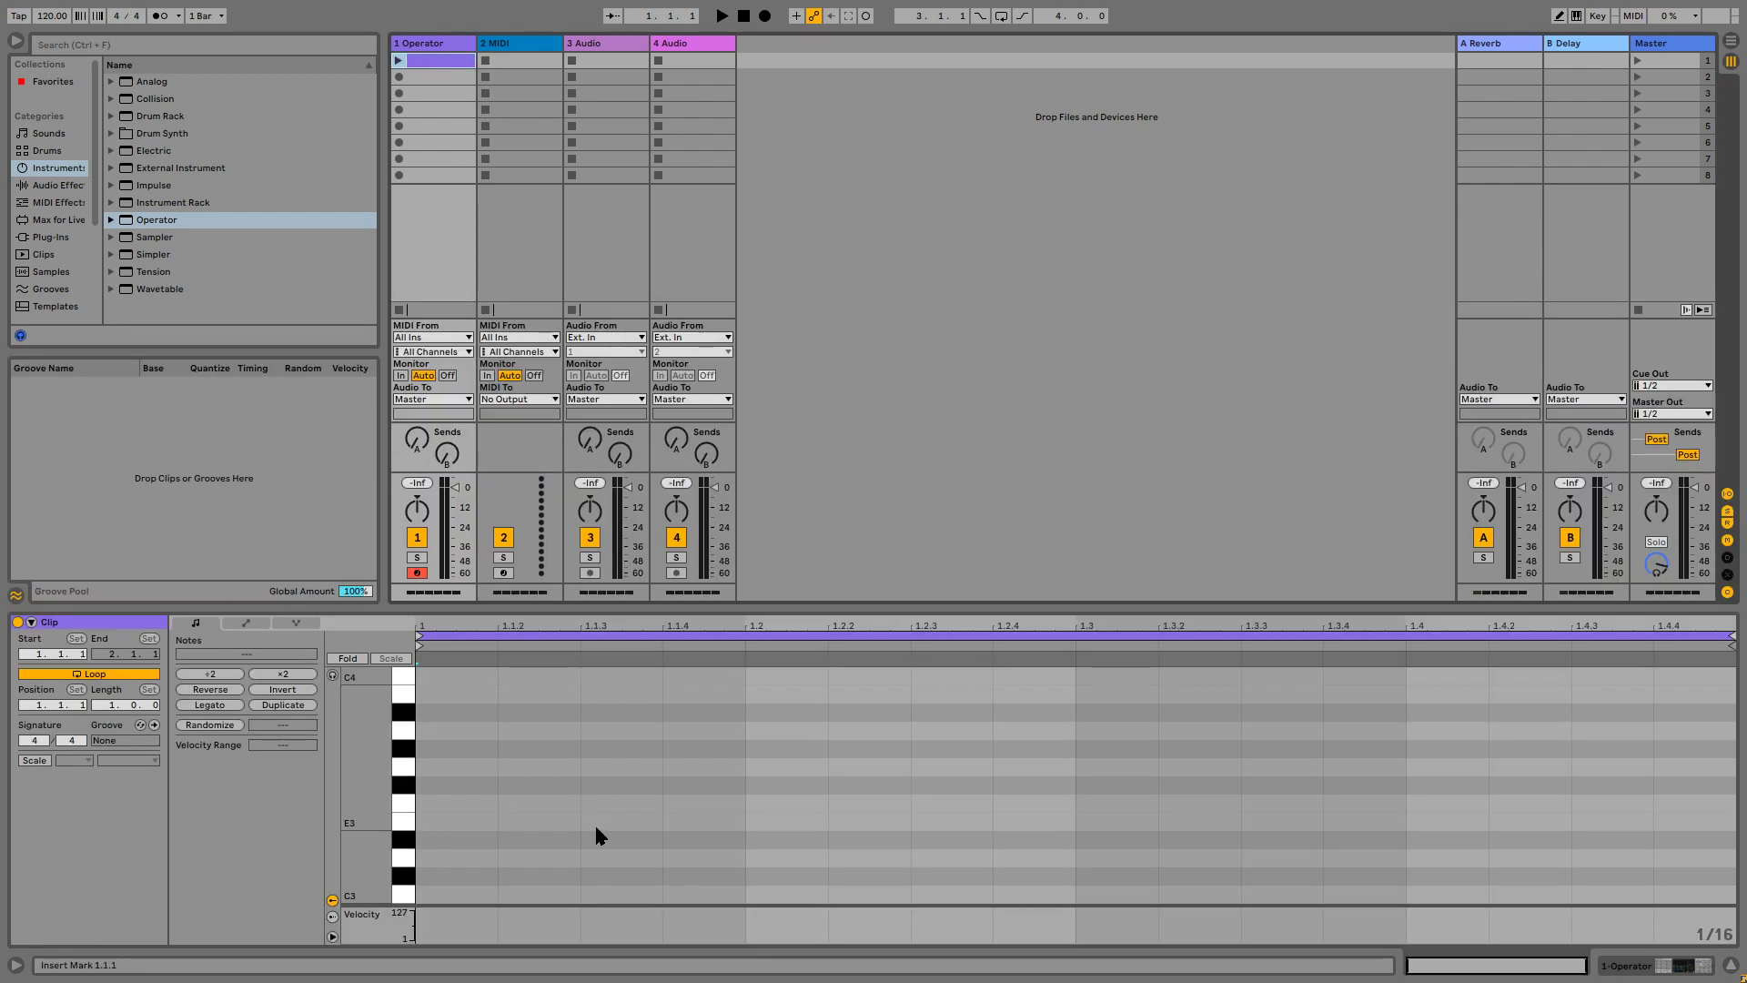
pyautogui.click(477, 851)
pyautogui.doubleClick(467, 852)
pyautogui.moveTo(498, 856); pyautogui.dragTo(496, 806)
pyautogui.click(464, 857)
pyautogui.hotkey('ctrl', 'd')
pyautogui.hotkey('ctrl', 'd')
pyautogui.hotkey('ctrl', 'd')
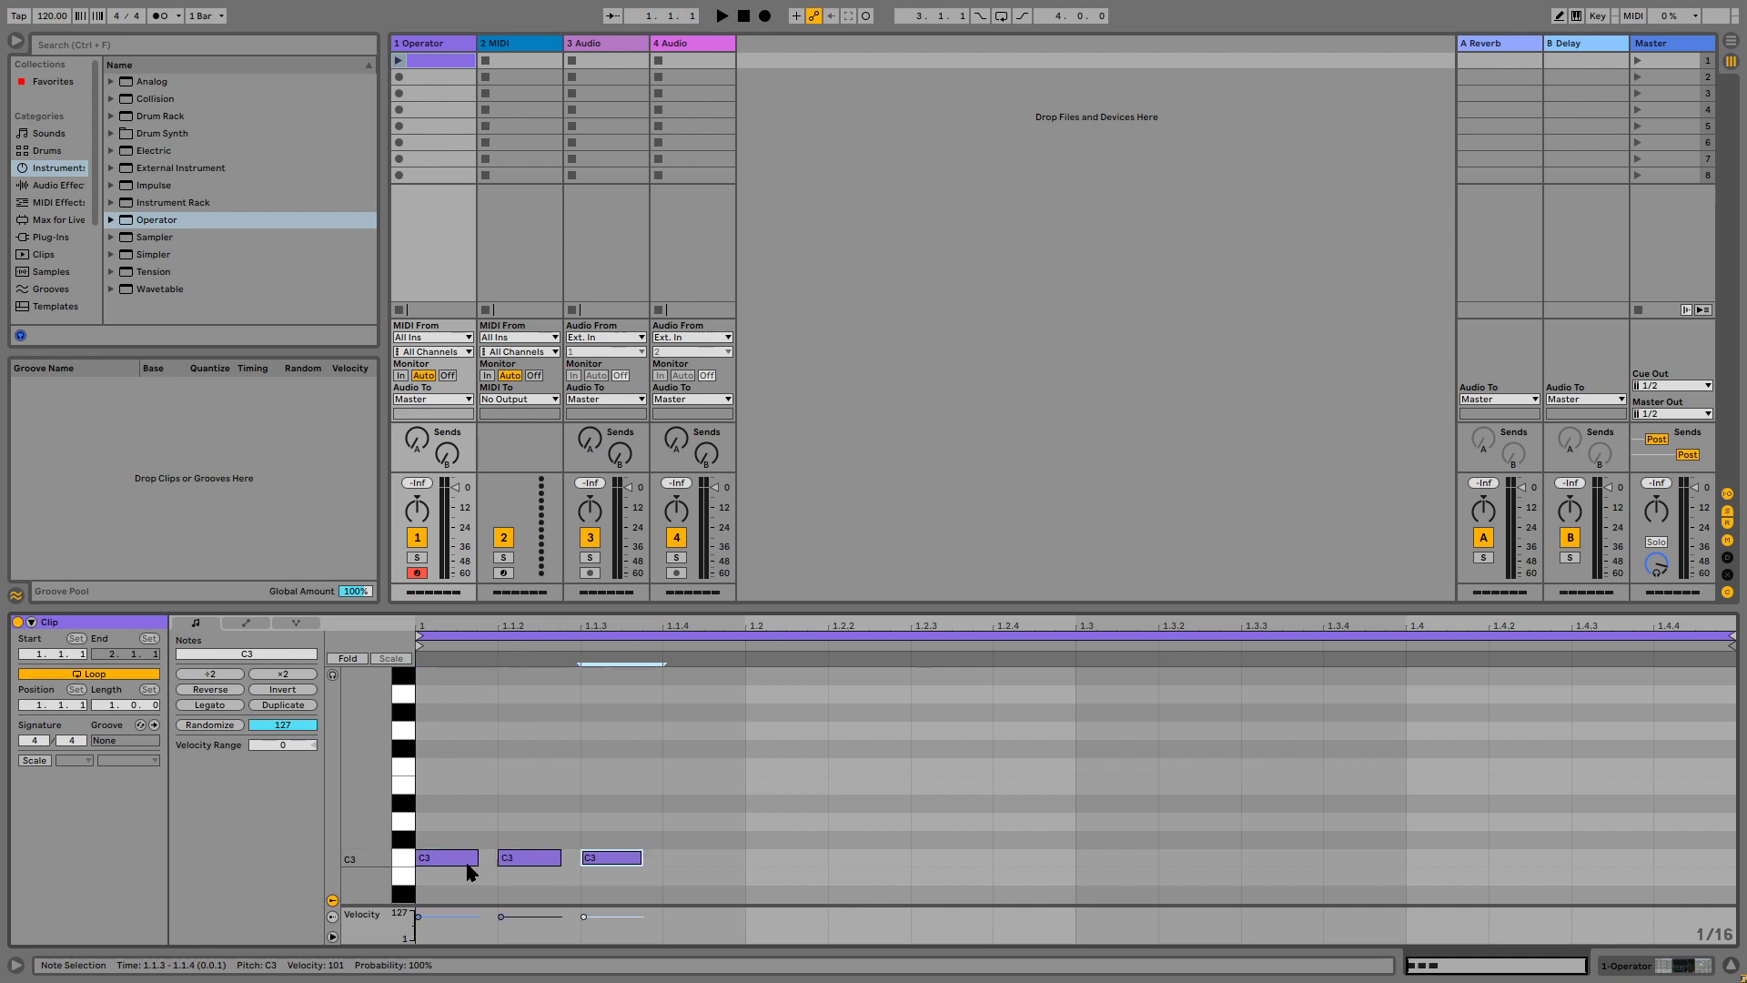
# Duplicate the C3 notes until they fill the whole bar, and launch the clip.
pyautogui.click(752, 774)
pyautogui.hotkey('ctrl', 'a')
pyautogui.hotkey('ctrl', 'd')
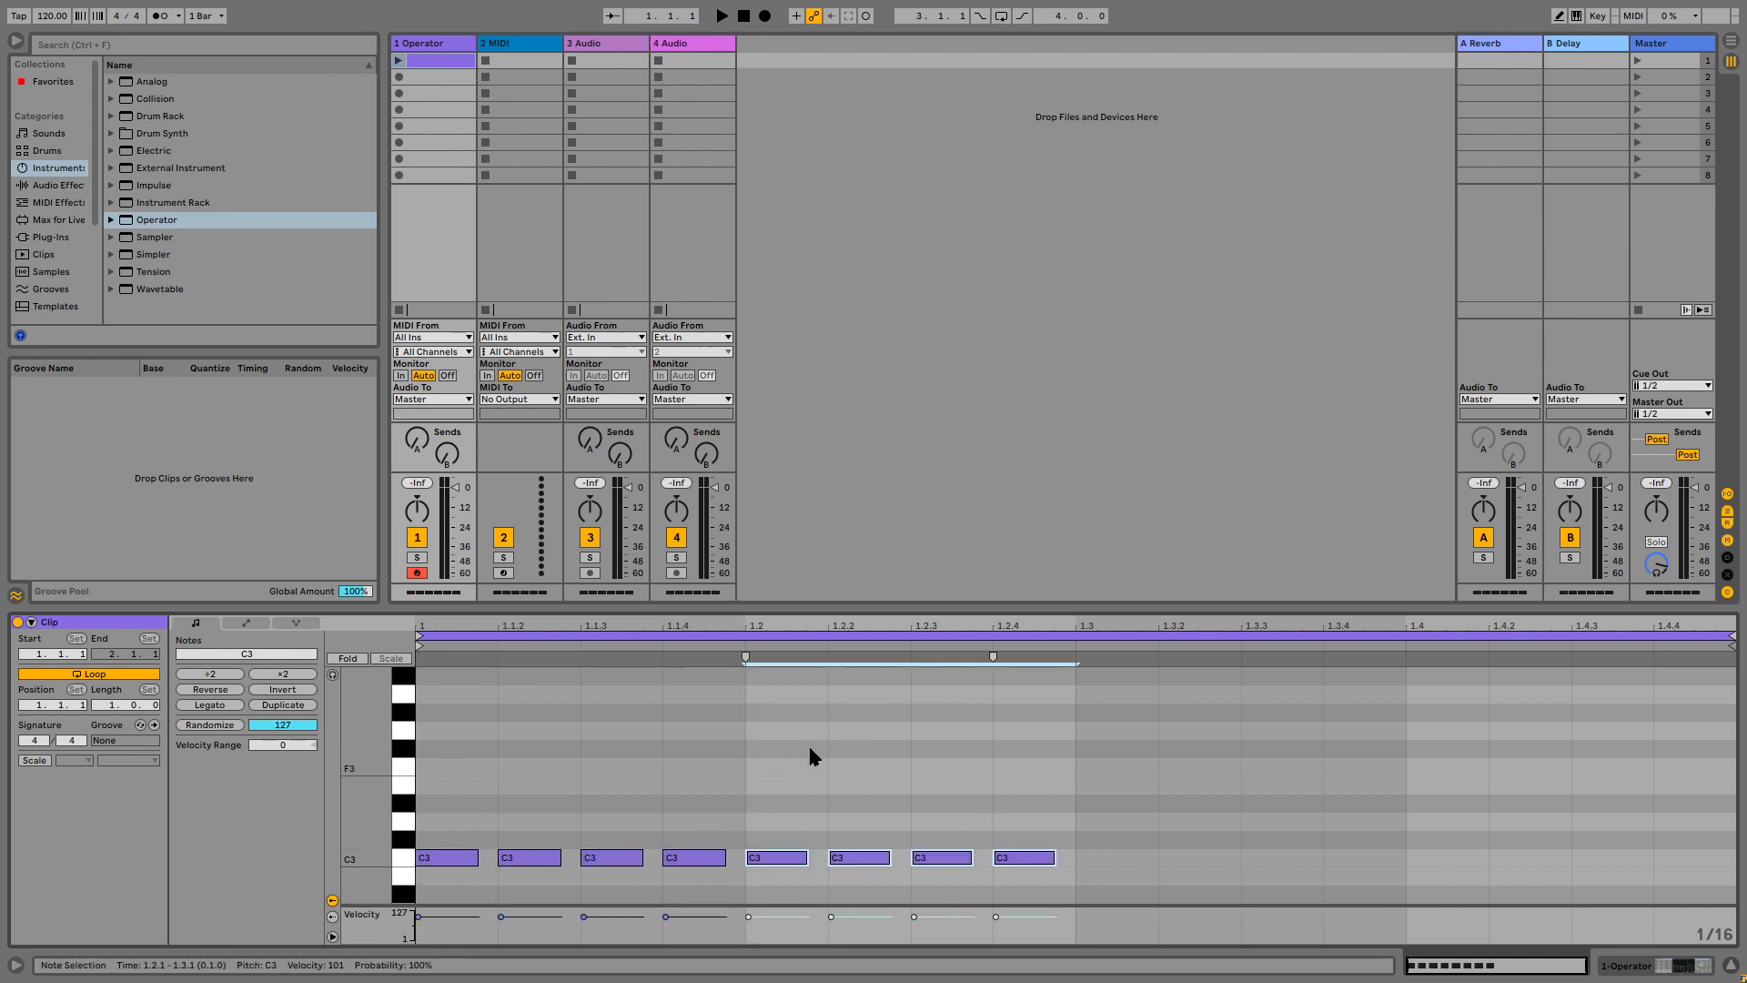
pyautogui.hotkey('ctrl', 'a')
pyautogui.hotkey('ctrl', 'd')
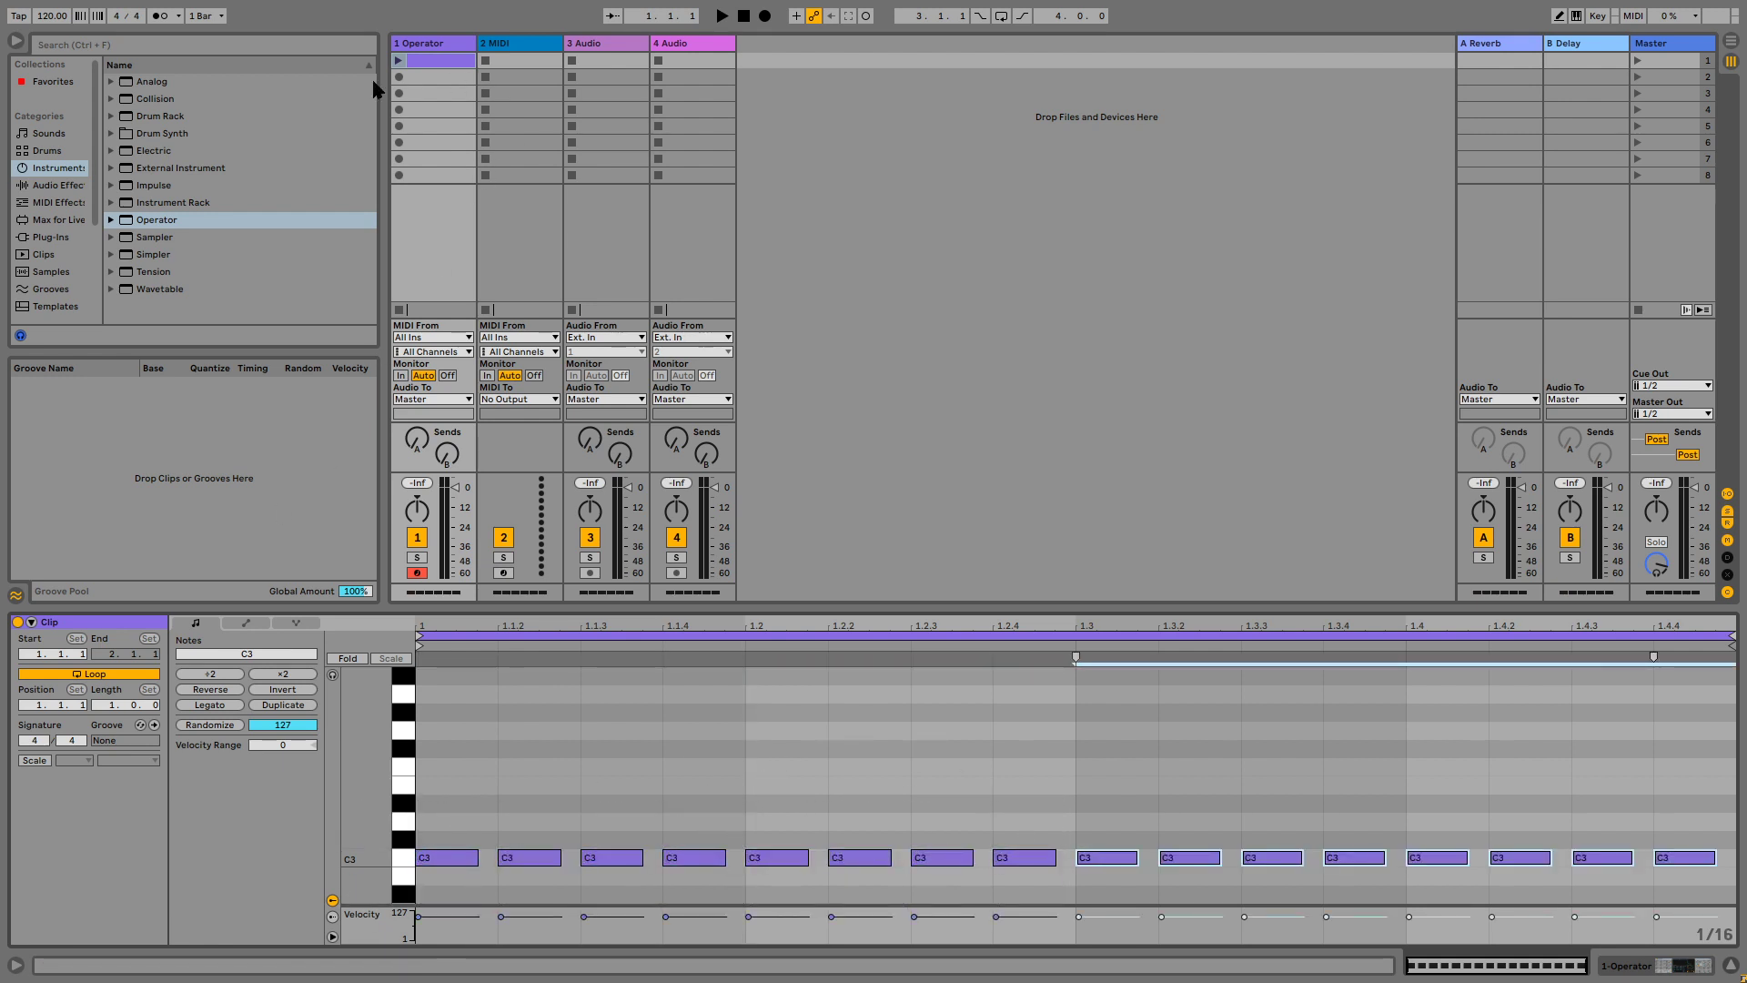
pyautogui.click(401, 61)
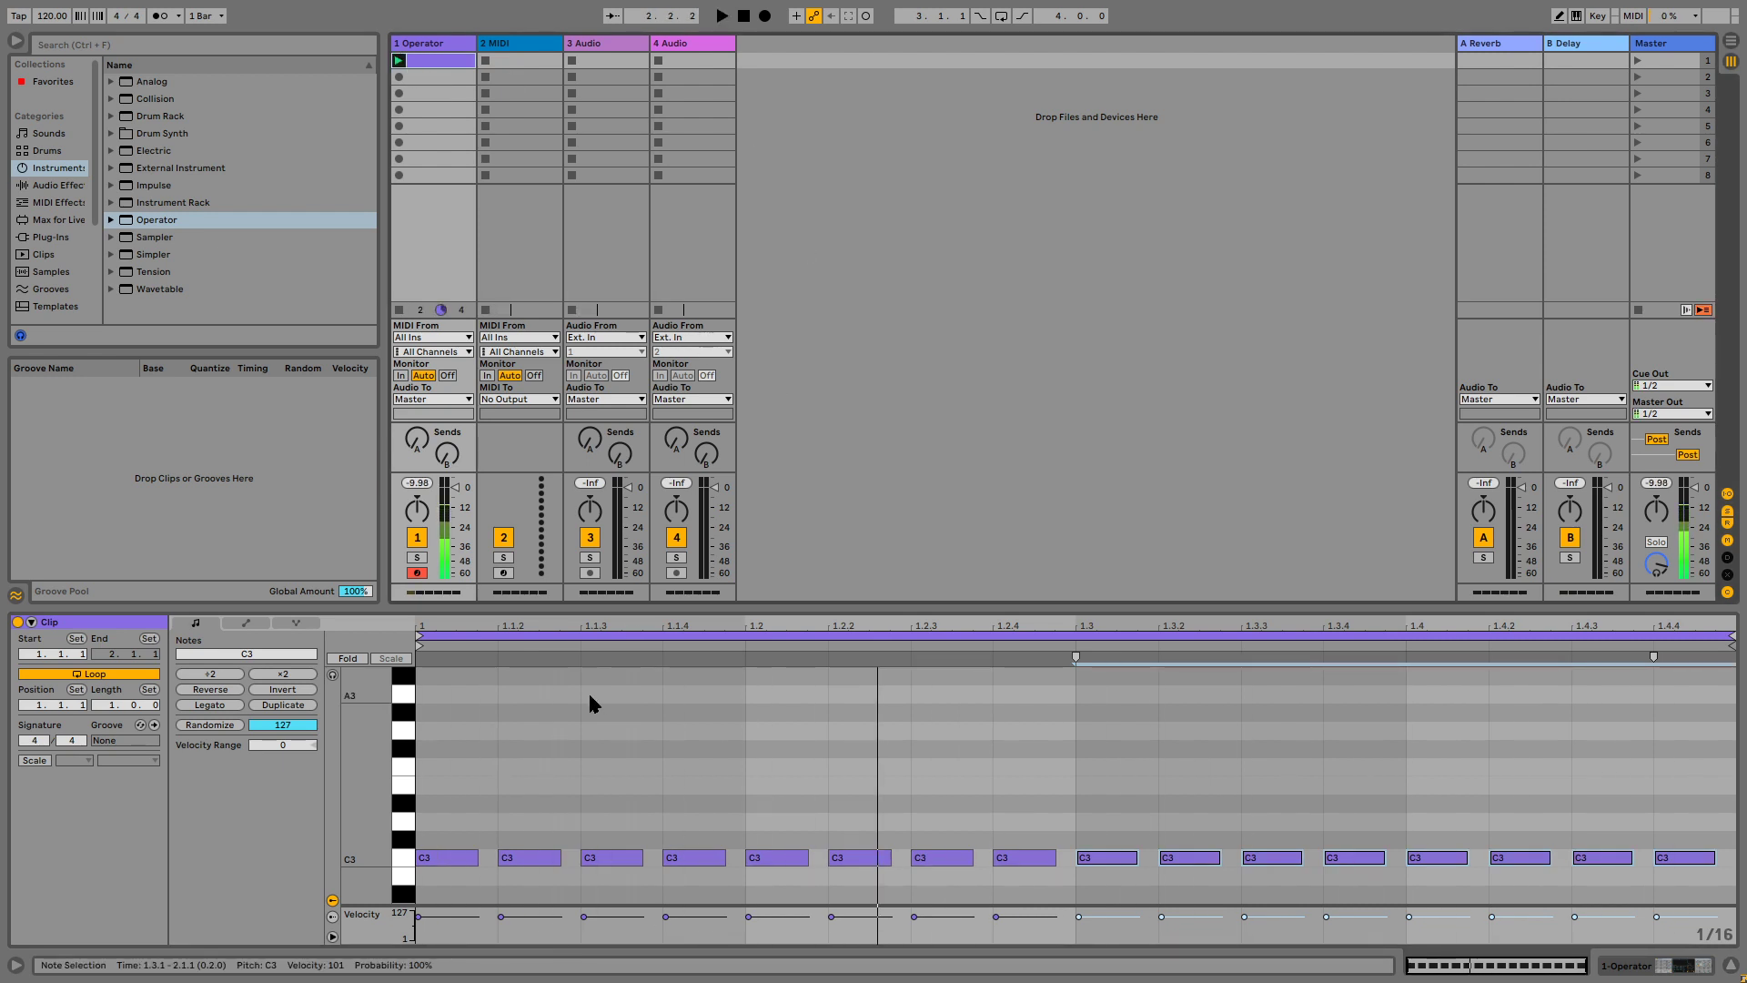
# Transpose the first, second and fourth notes of the bar down an octave to C2.
pyautogui.scroll(-1, 573, 756)
pyautogui.click(438, 820)
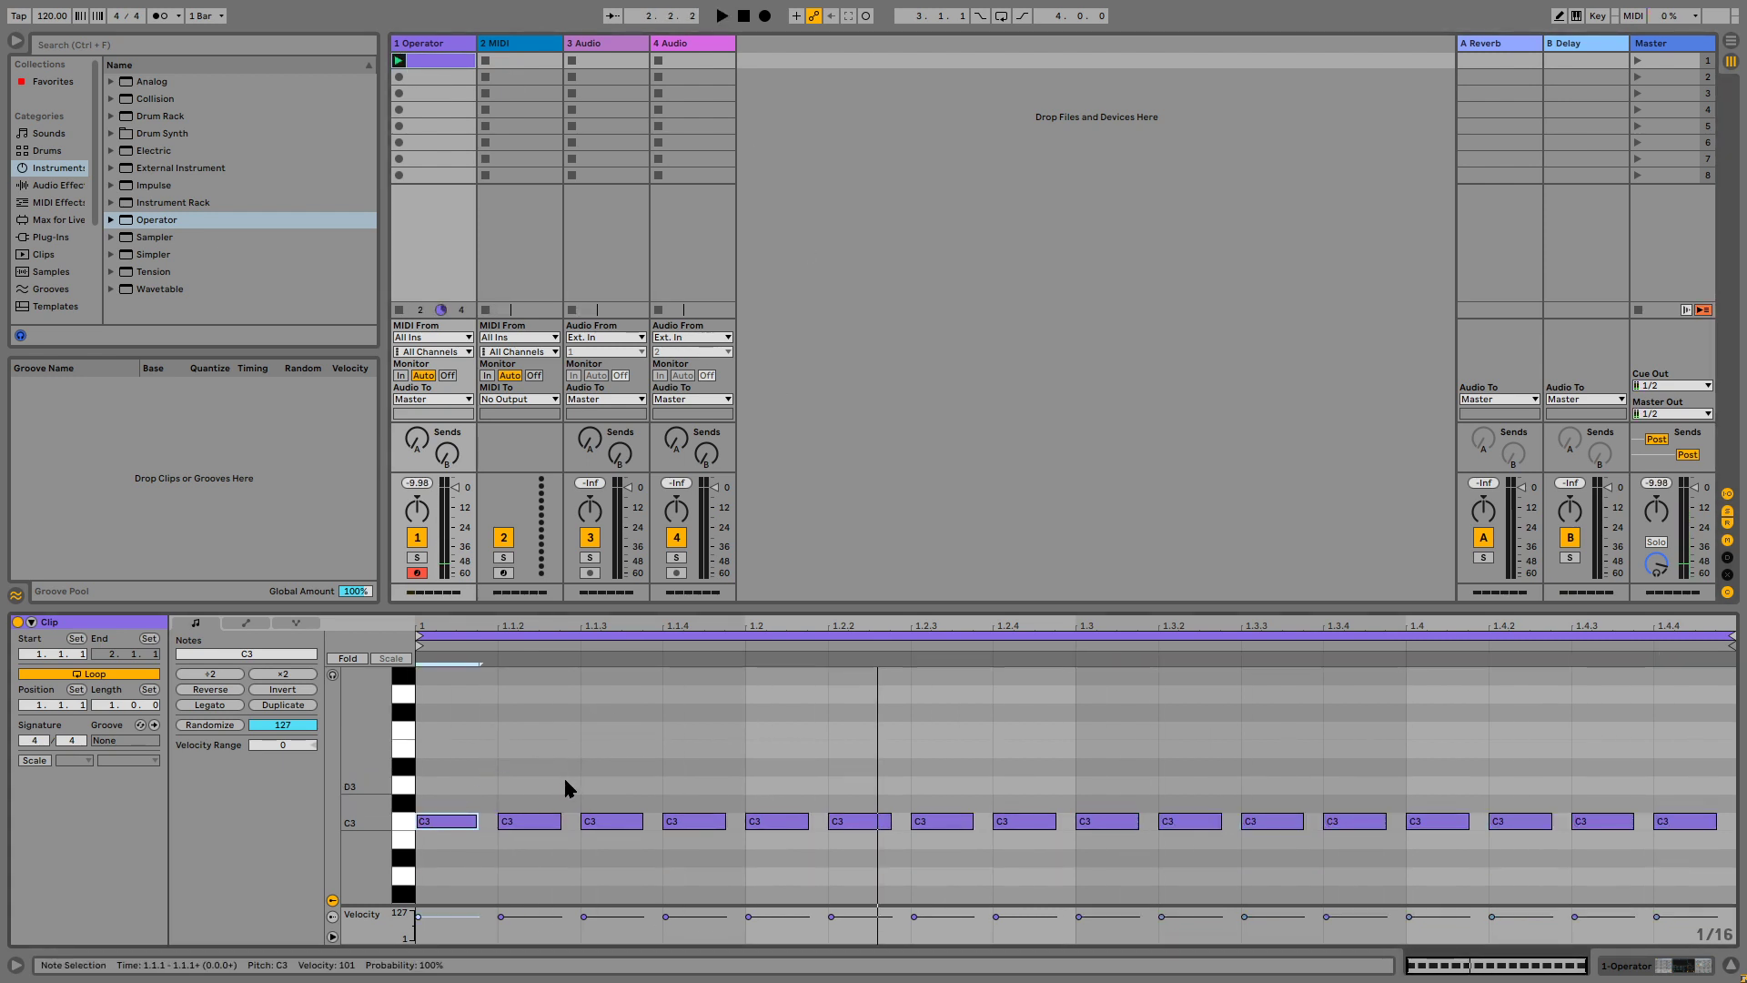
pyautogui.hotkey('shift', 'Down')
pyautogui.click(551, 675)
pyautogui.hotkey('shift', 'Down')
pyautogui.click(697, 677)
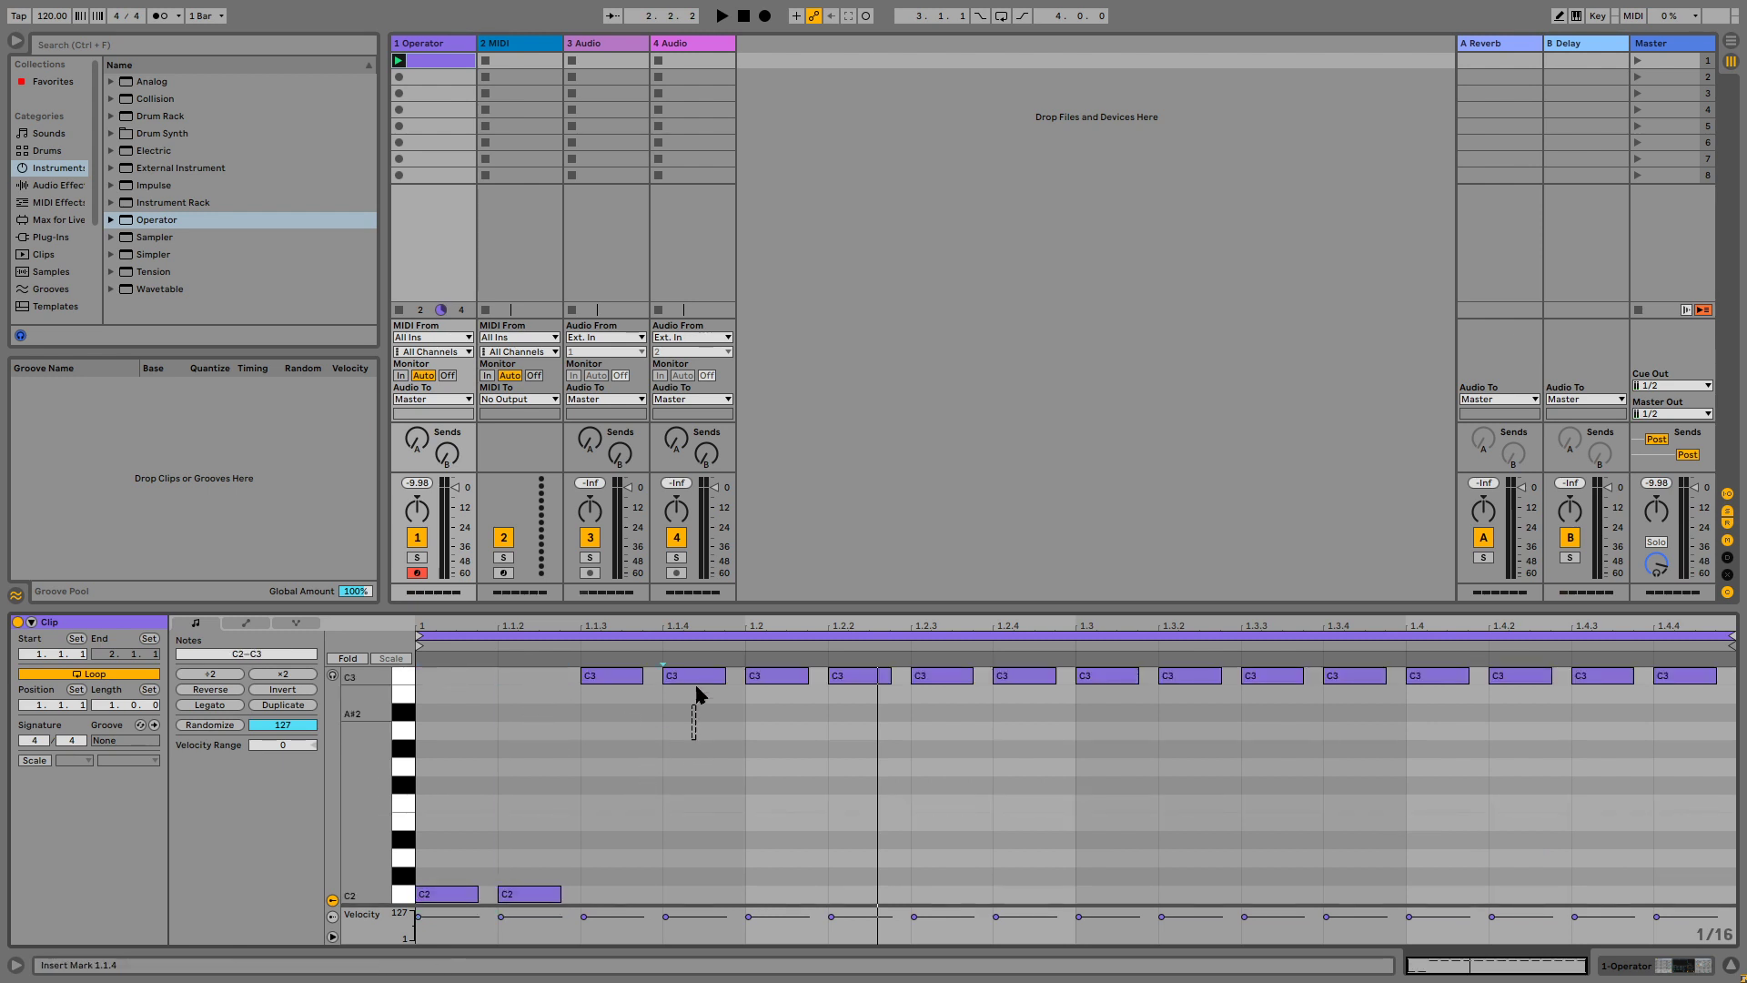
pyautogui.hotkey('shift', 'Down')
# Move the notes at 1.2.2, 1.2.3 and 1.2.4 down to A#2, F#2 and G2 respectively.
pyautogui.scroll(1, 801, 761)
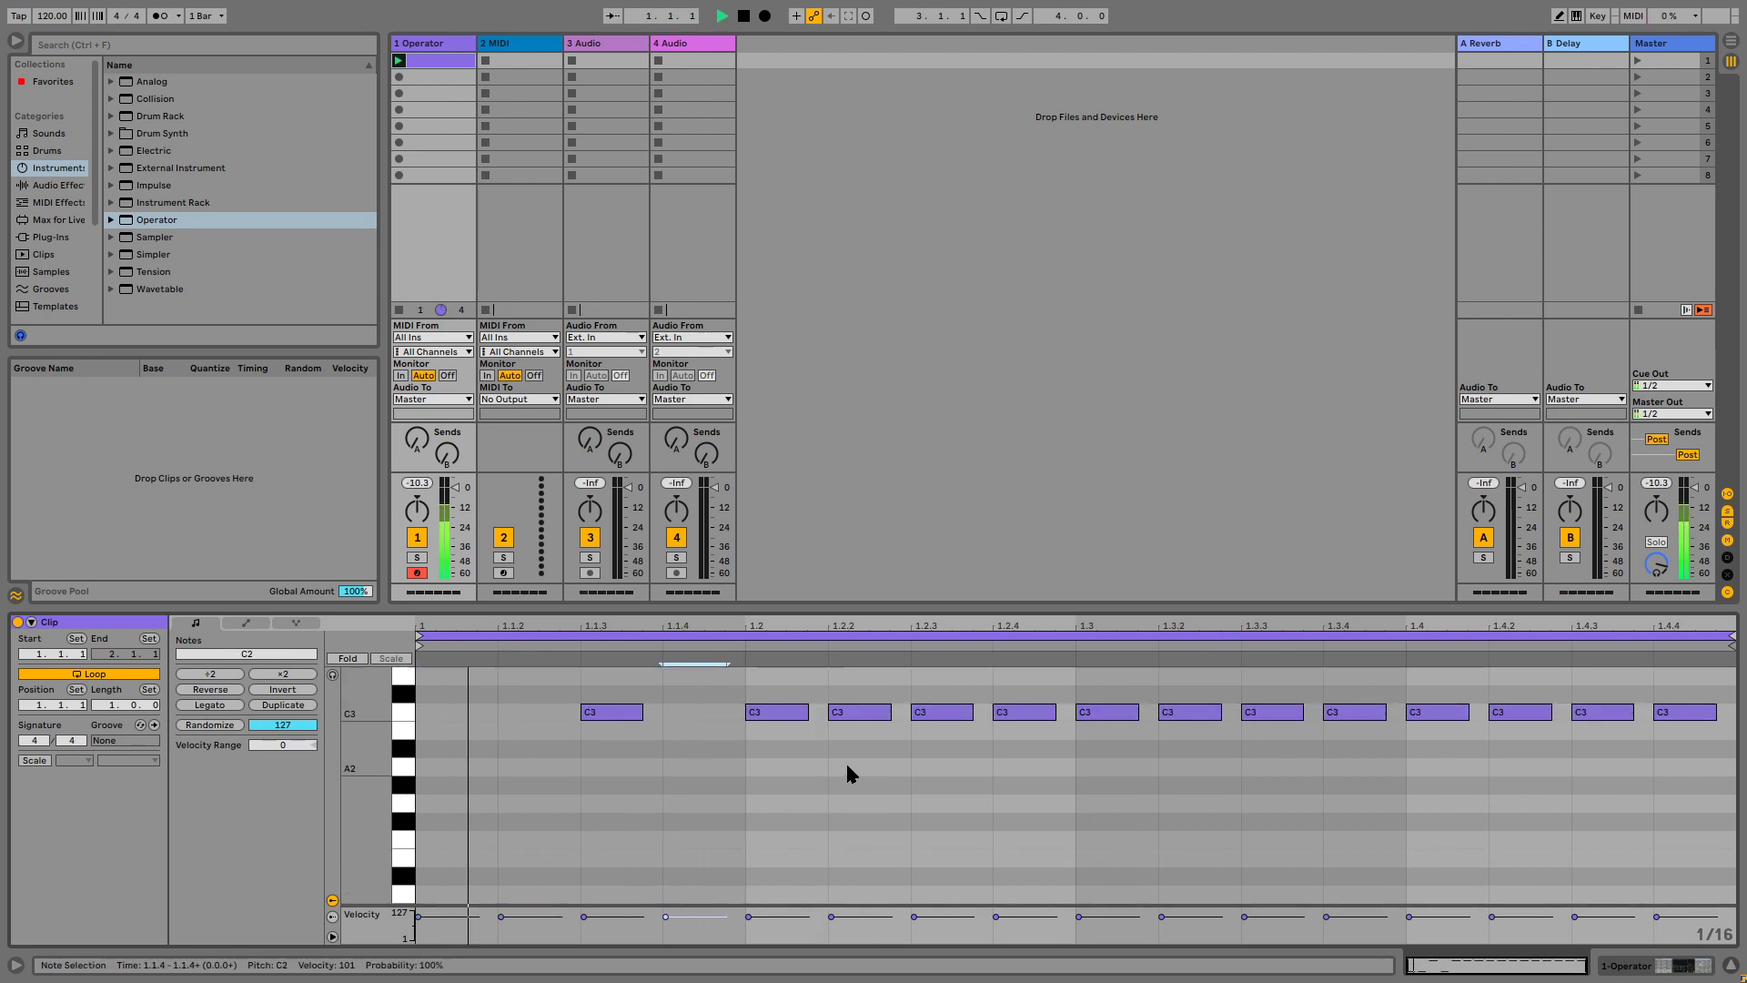
pyautogui.moveTo(846, 714); pyautogui.dragTo(847, 750)
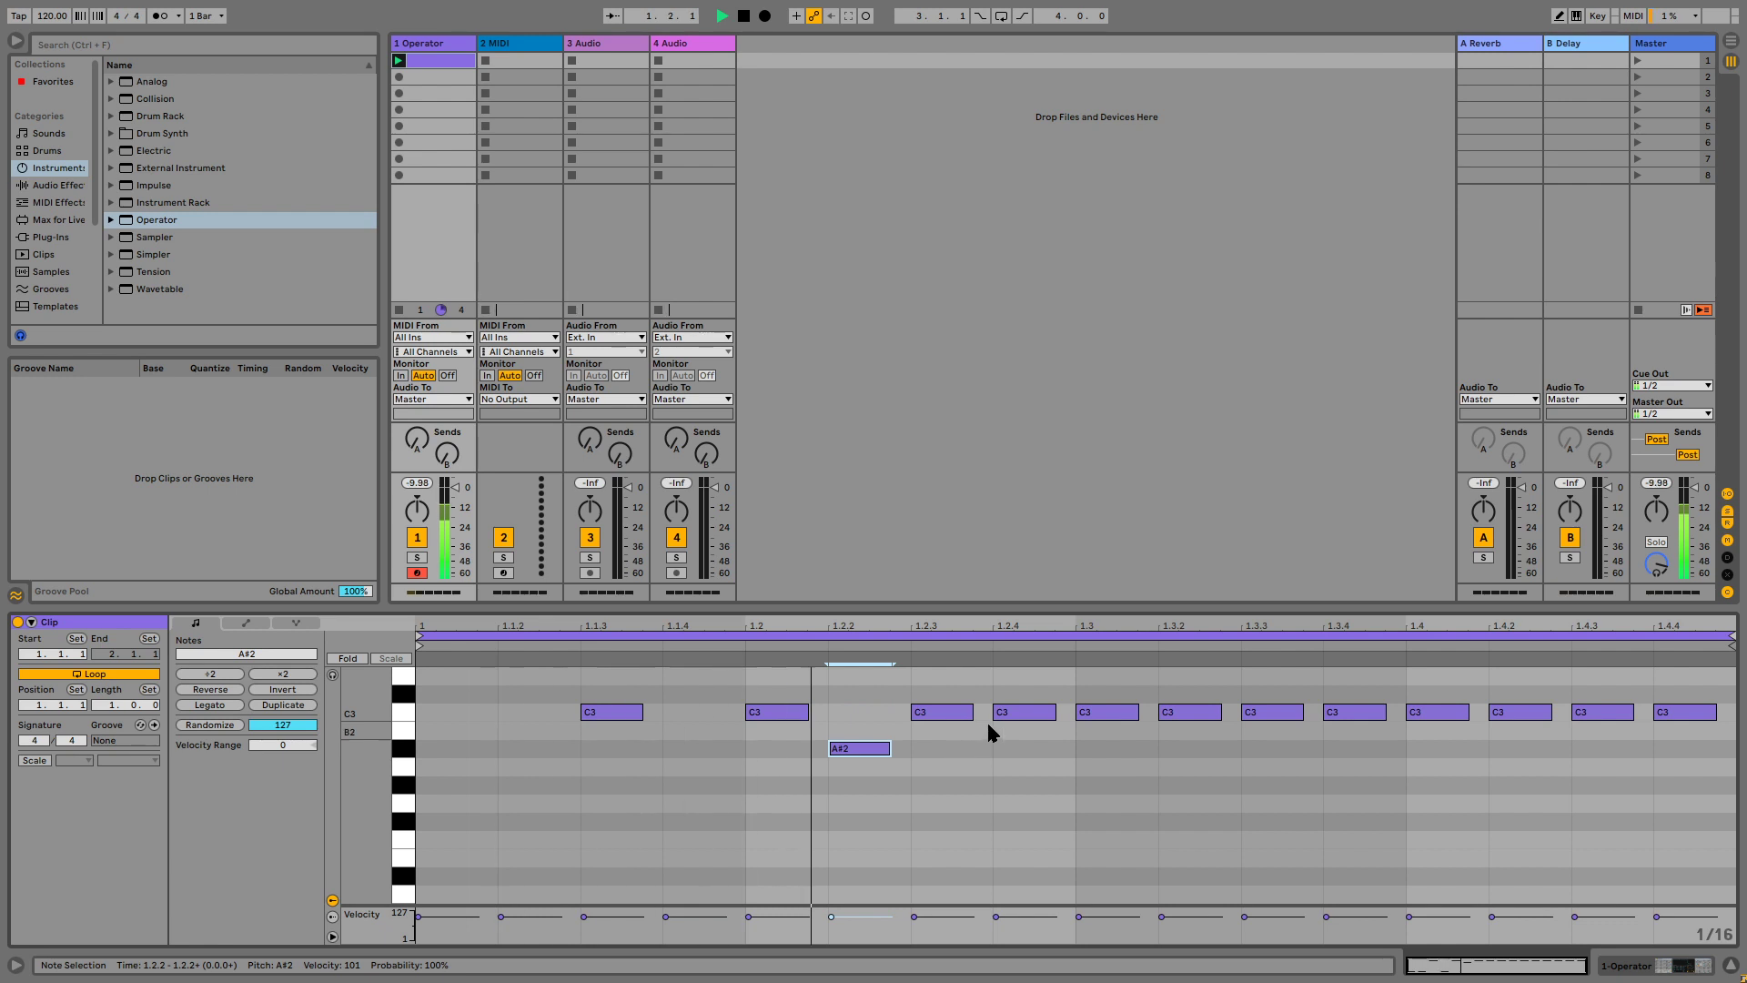
pyautogui.moveTo(953, 723); pyautogui.dragTo(953, 821)
pyautogui.scroll(-1, 1059, 792)
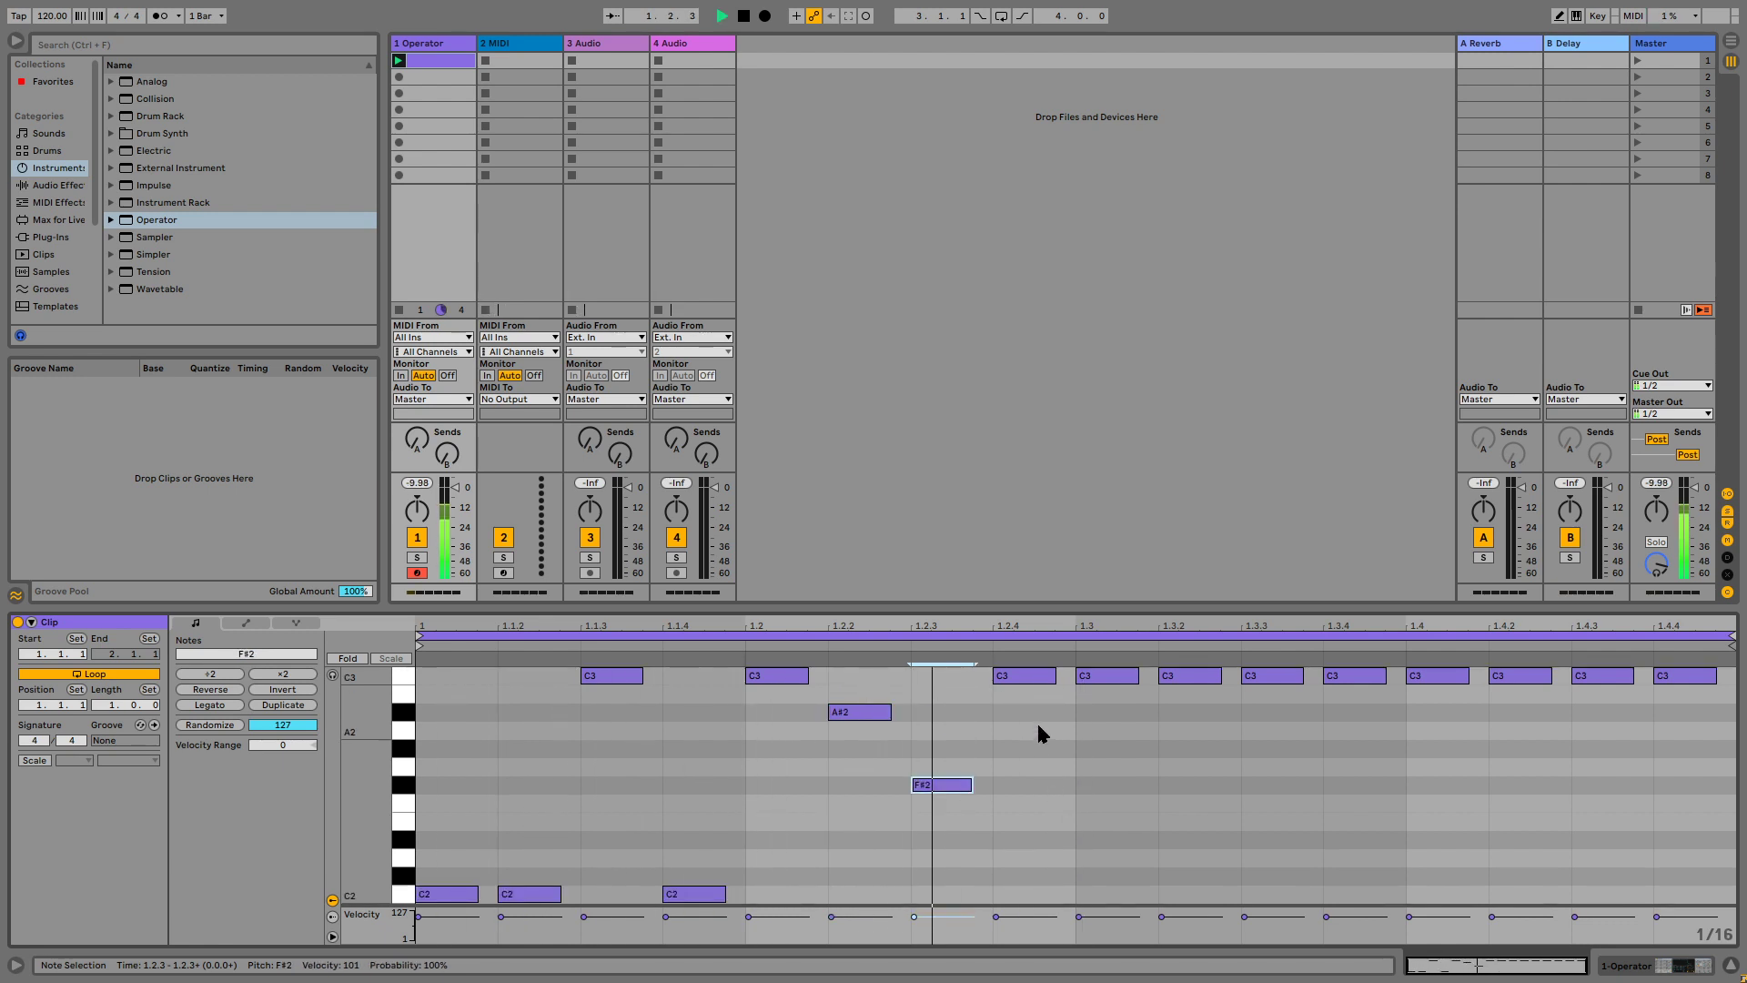
pyautogui.click(1024, 680)
pyautogui.moveTo(1023, 681); pyautogui.dragTo(1023, 768)
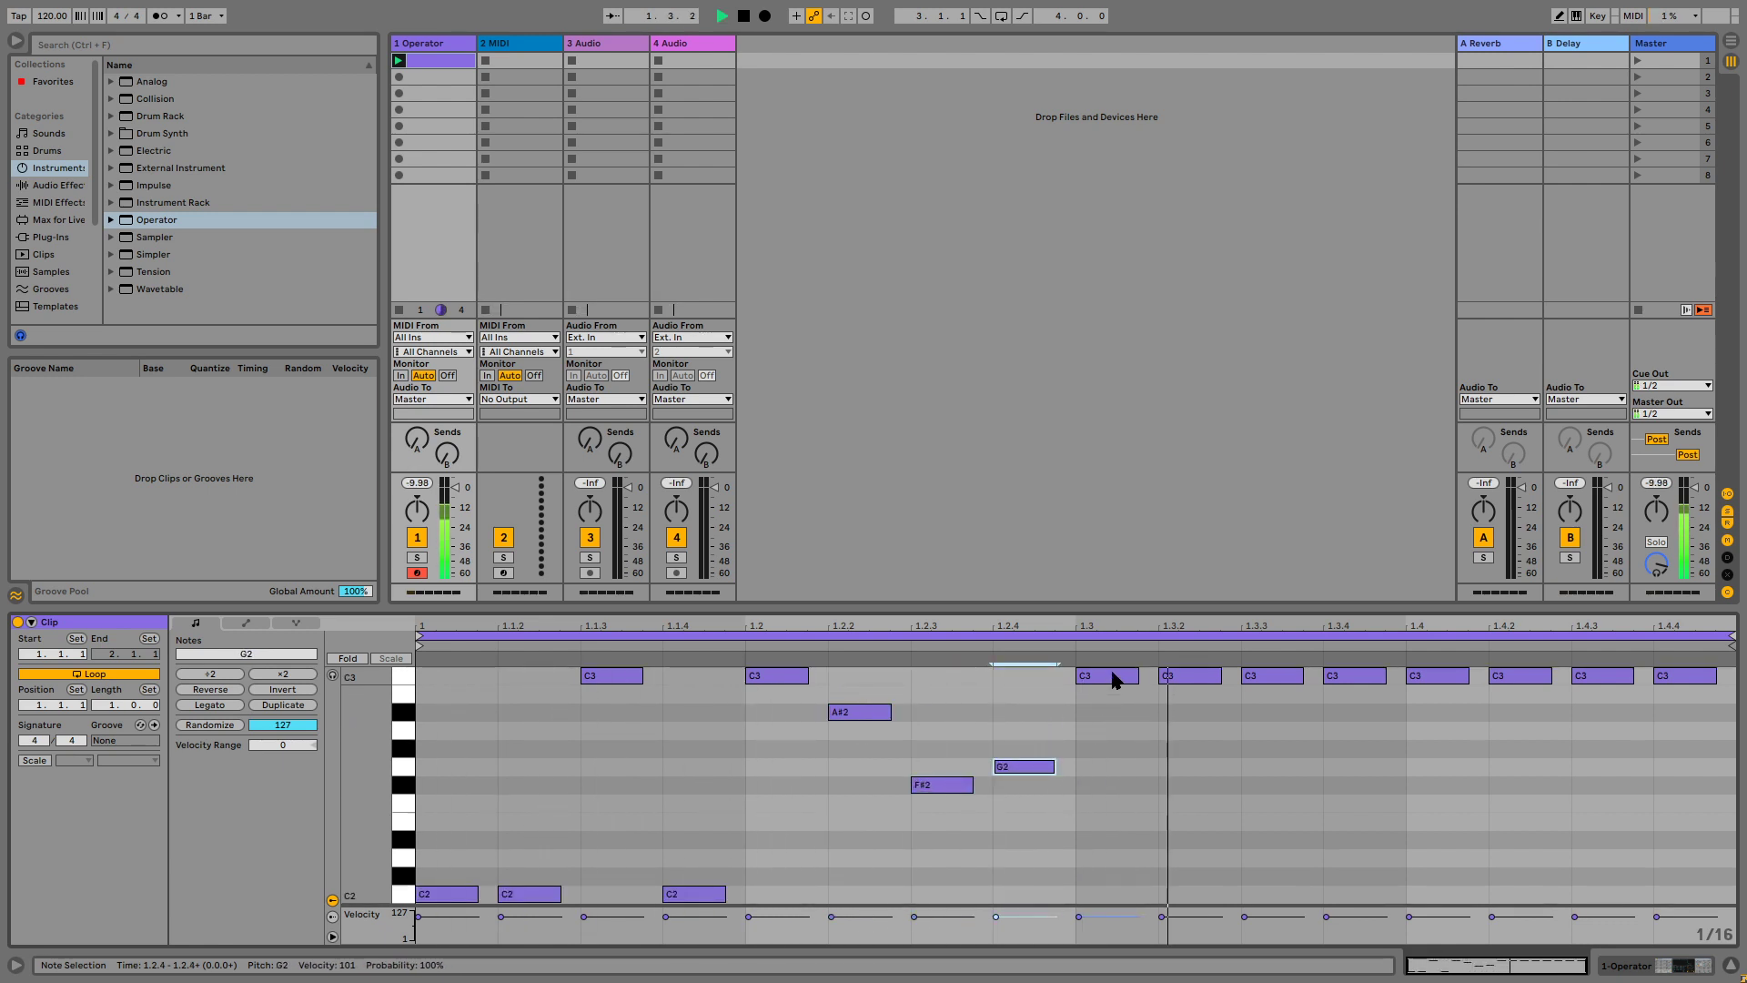
# Replace the second half of the bar with a duplicate of the first half's note pattern.
pyautogui.moveTo(1113, 696); pyautogui.dragTo(1666, 592)
pyautogui.press('Delete')
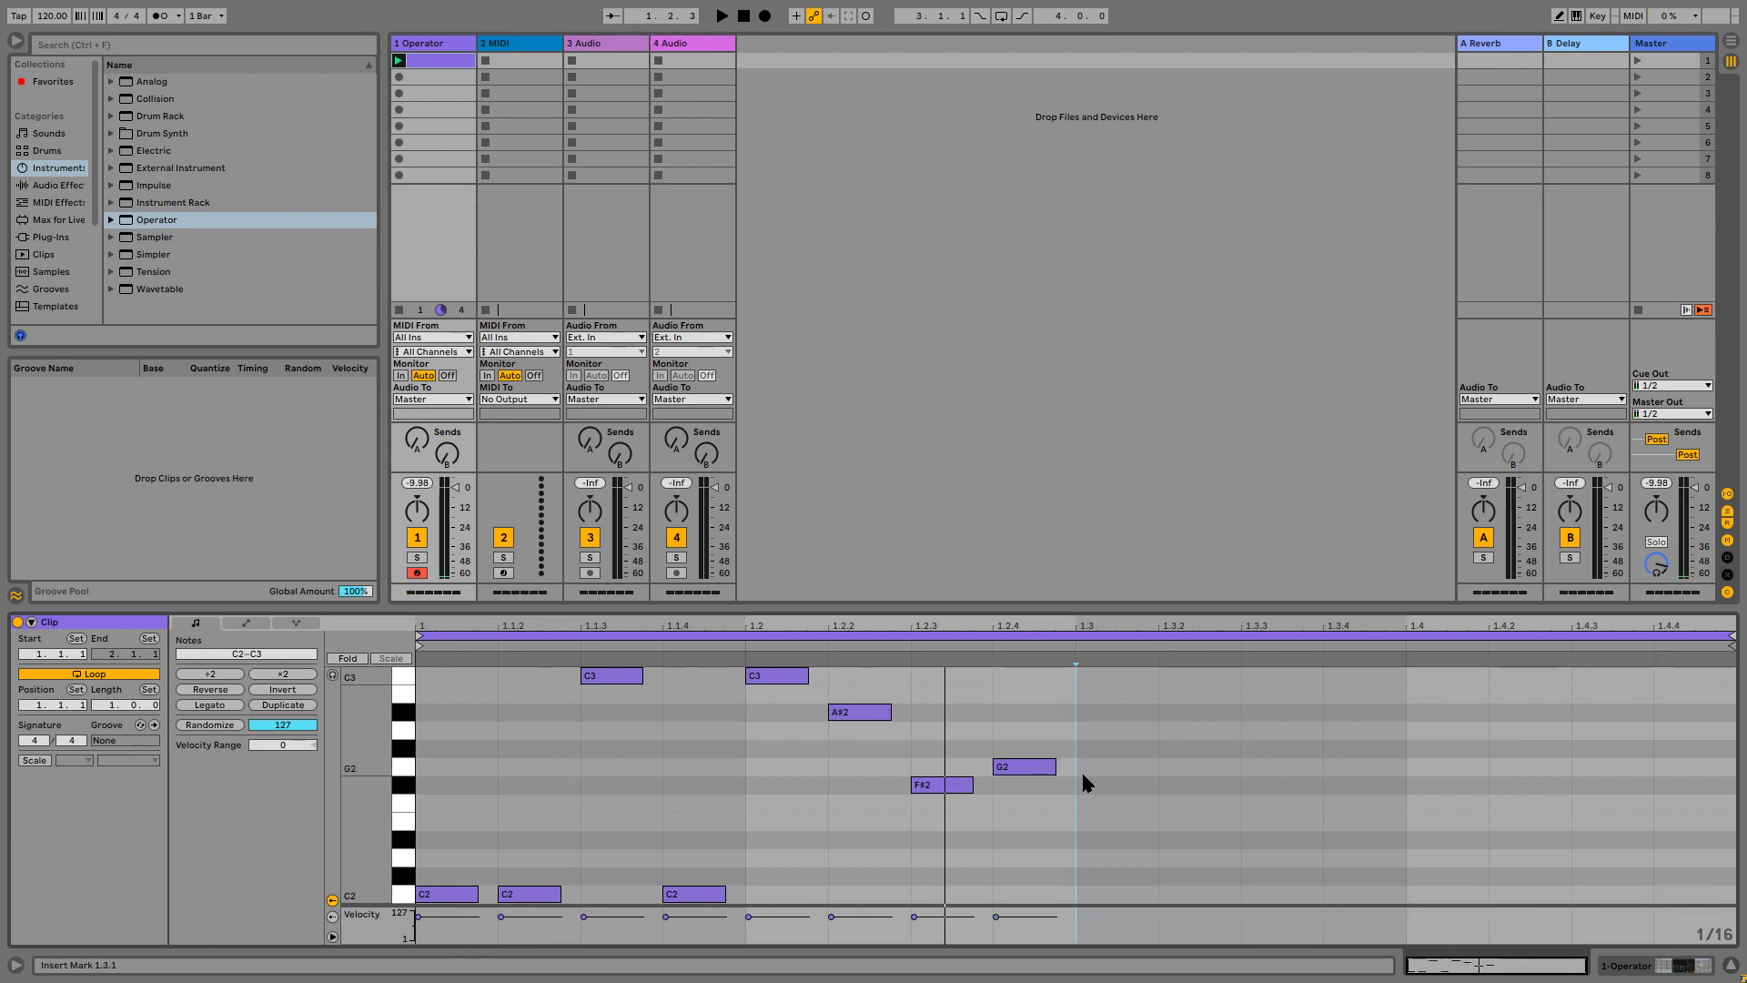
pyautogui.hotkey('ctrl', 'a')
pyautogui.hotkey('ctrl', 'd')
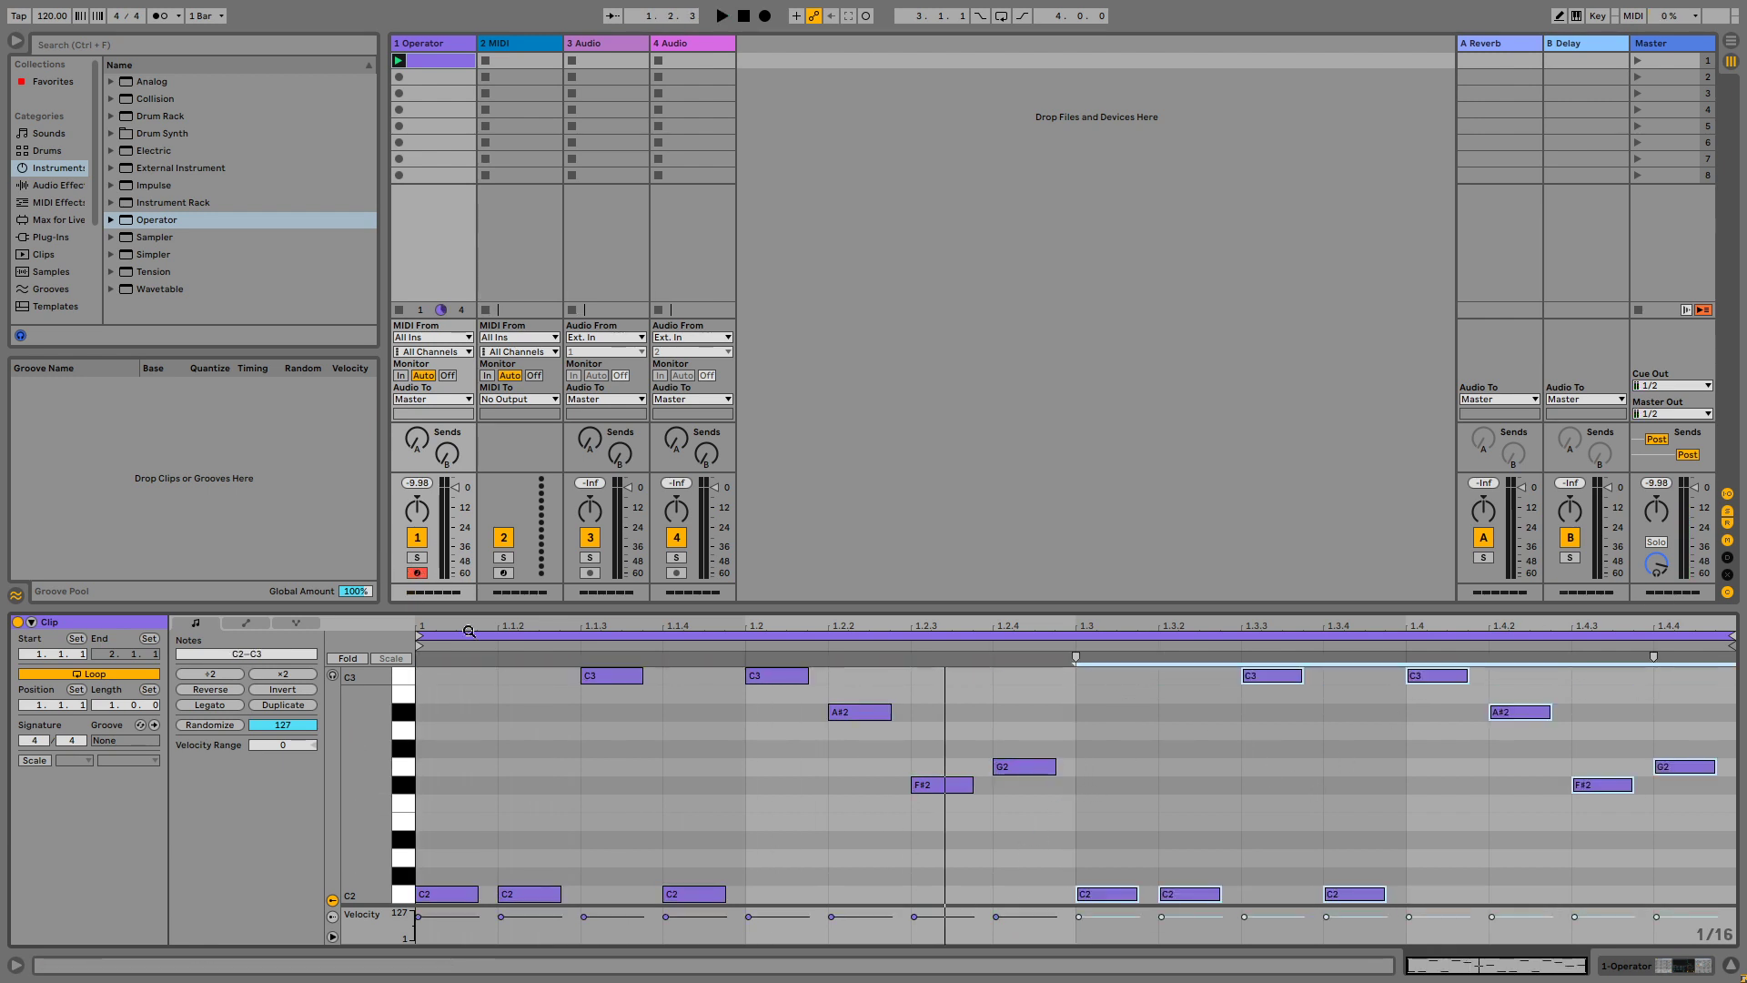
# Audition the pattern and turn on Glide with a time of 50.0 ms in Operator's pitch settings.
pyautogui.press('space')
pyautogui.click(1305, 768)
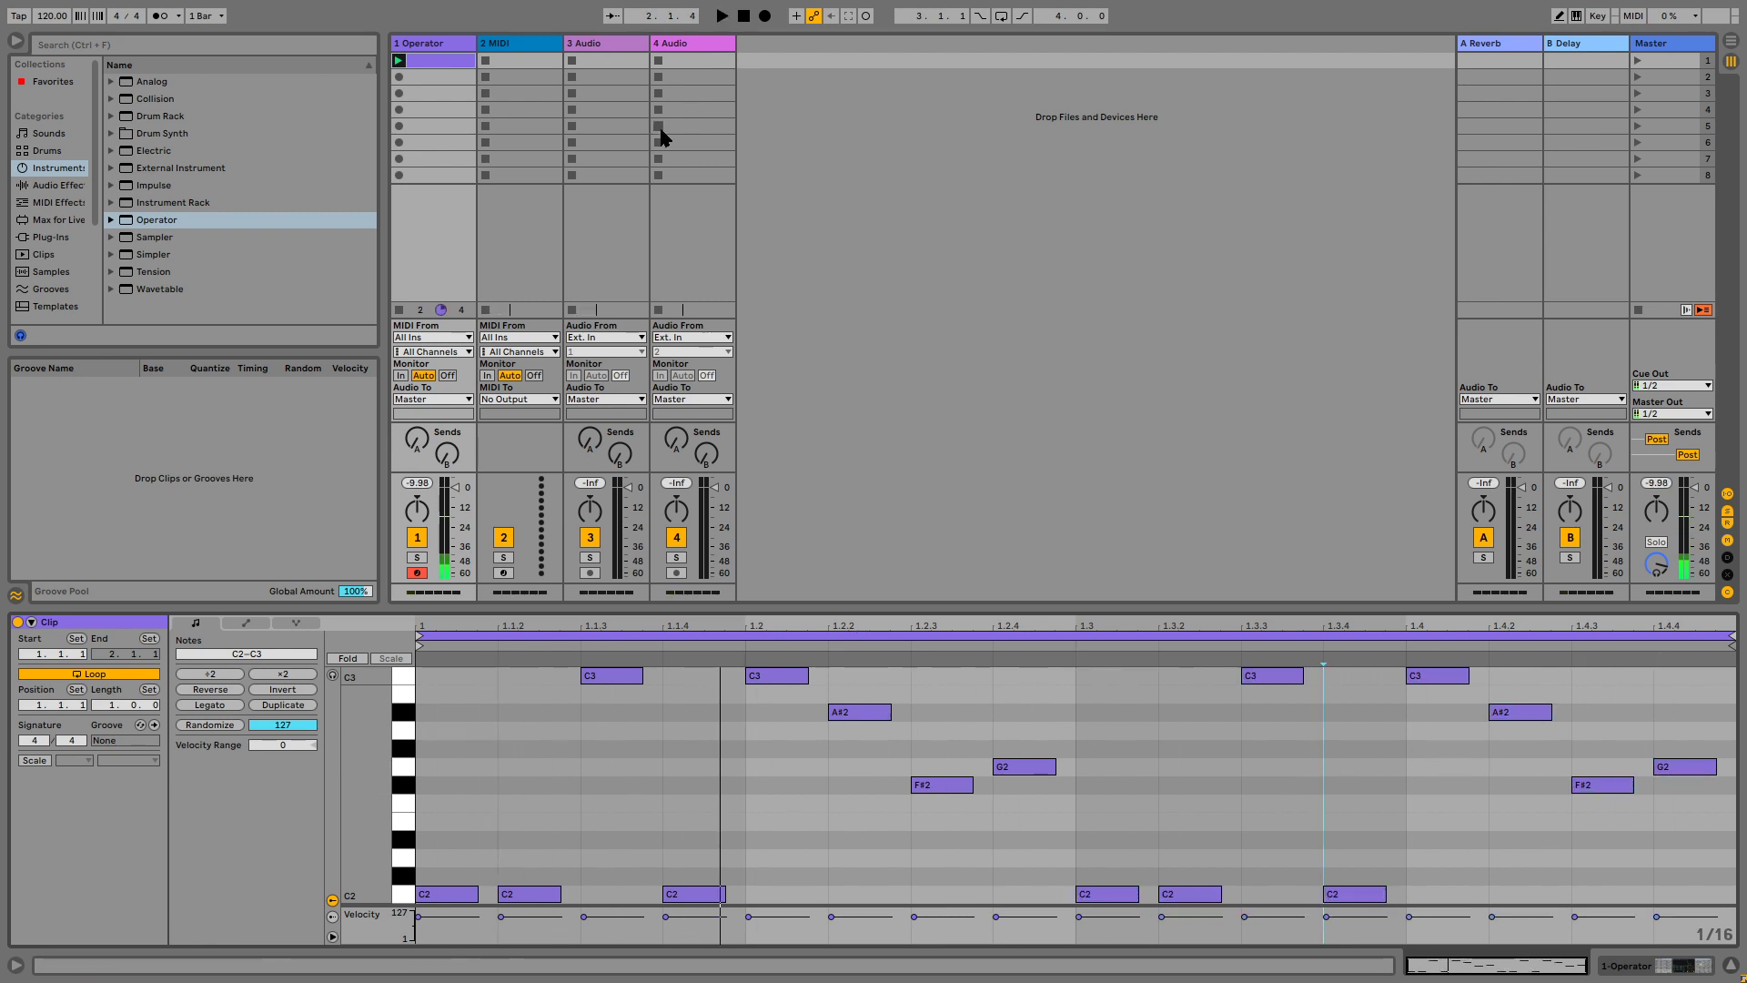
pyautogui.click(421, 44)
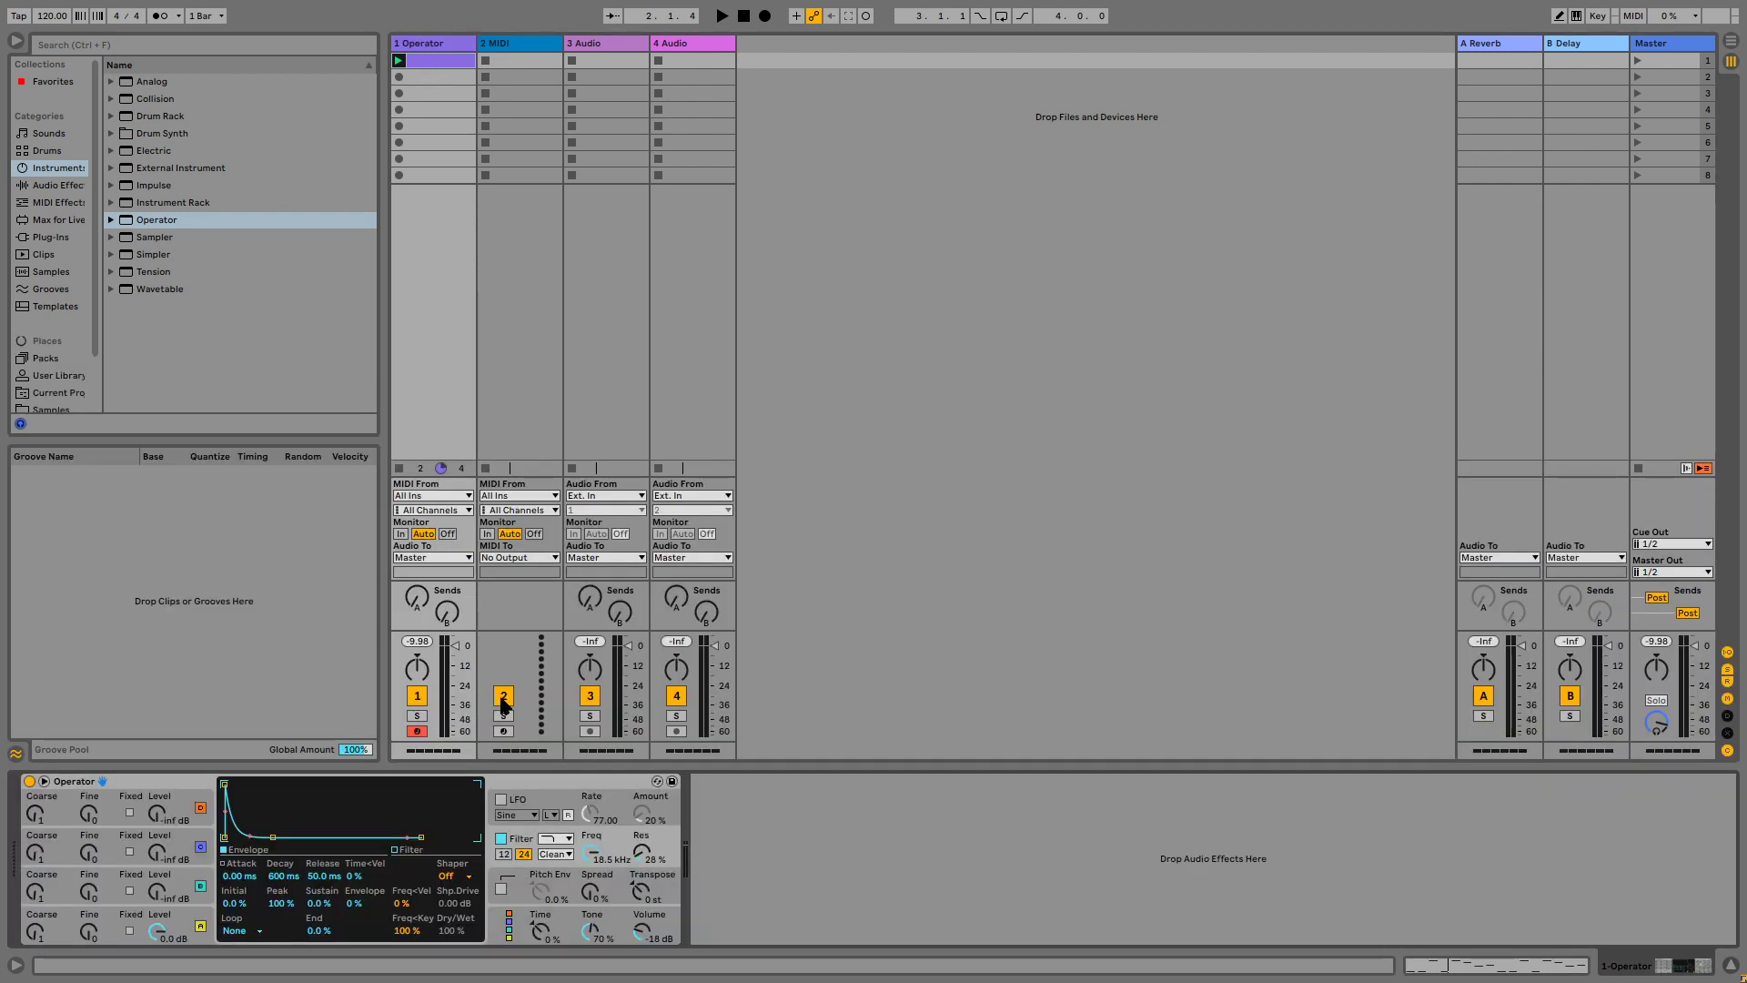
pyautogui.click(527, 885)
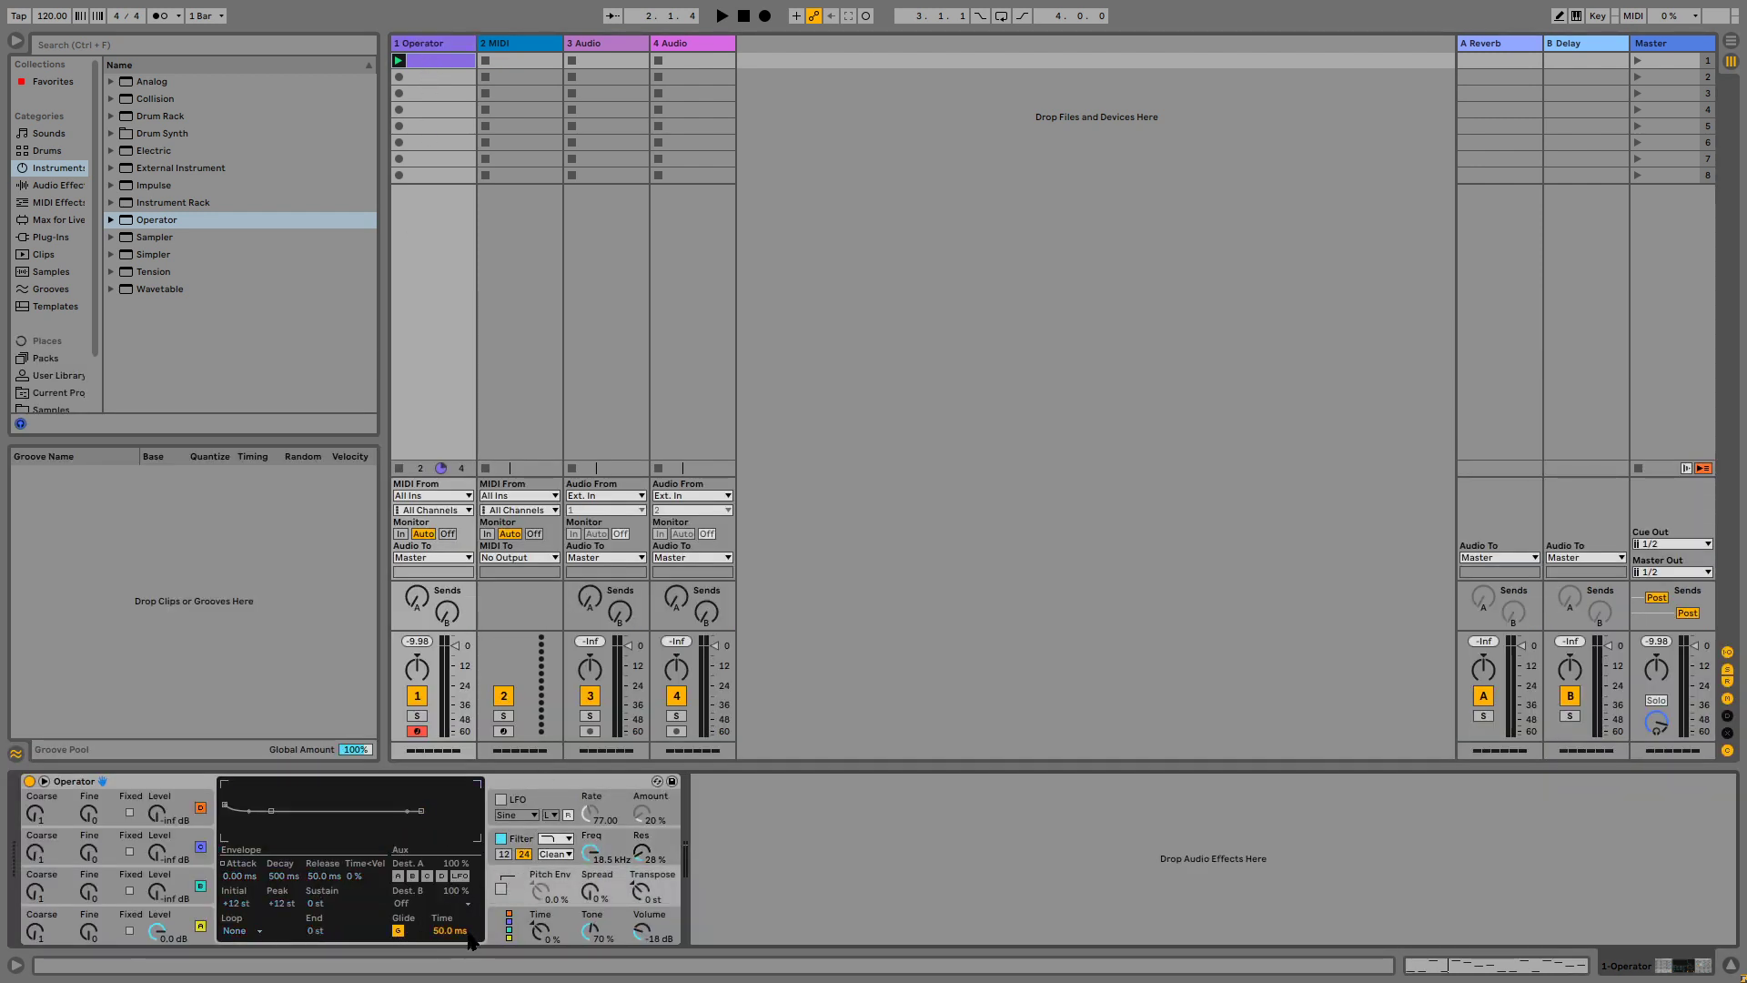
# Lengthen the C2 note at 1.1.2 in the clip to overlap the C3 note at 1.1.3, and play it.
pyautogui.click(437, 62)
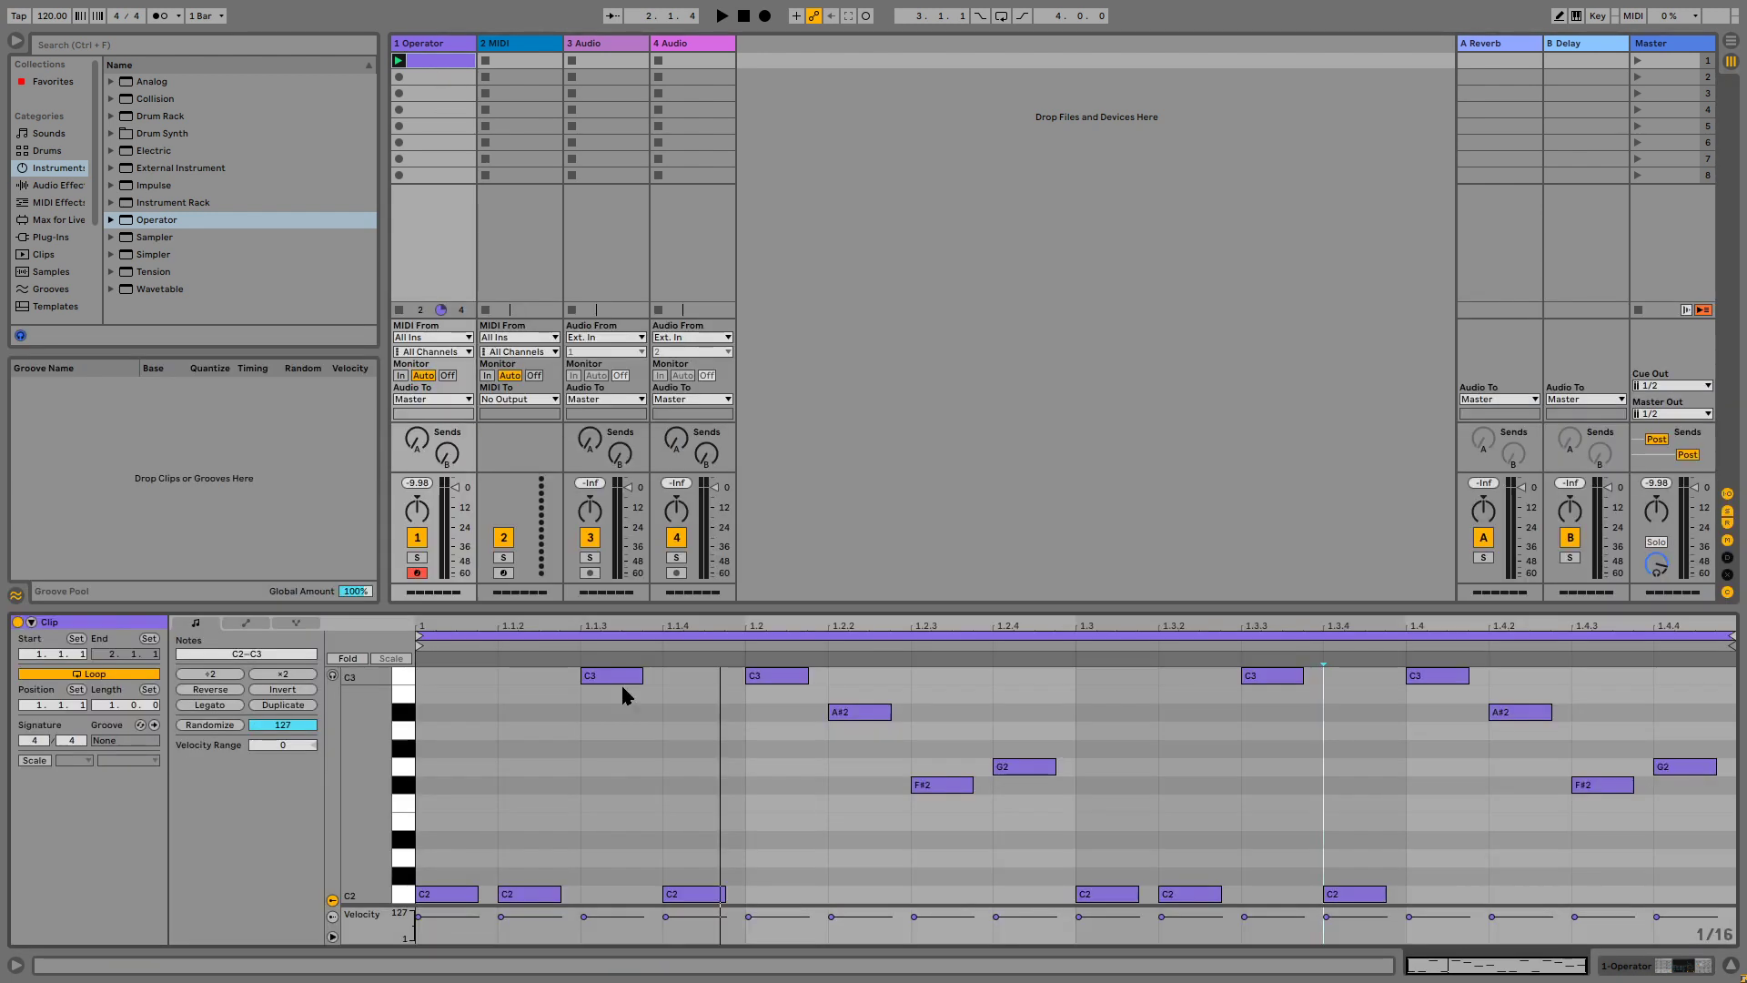
pyautogui.press('space')
pyautogui.moveTo(559, 895); pyautogui.dragTo(604, 890)
pyautogui.press('space')
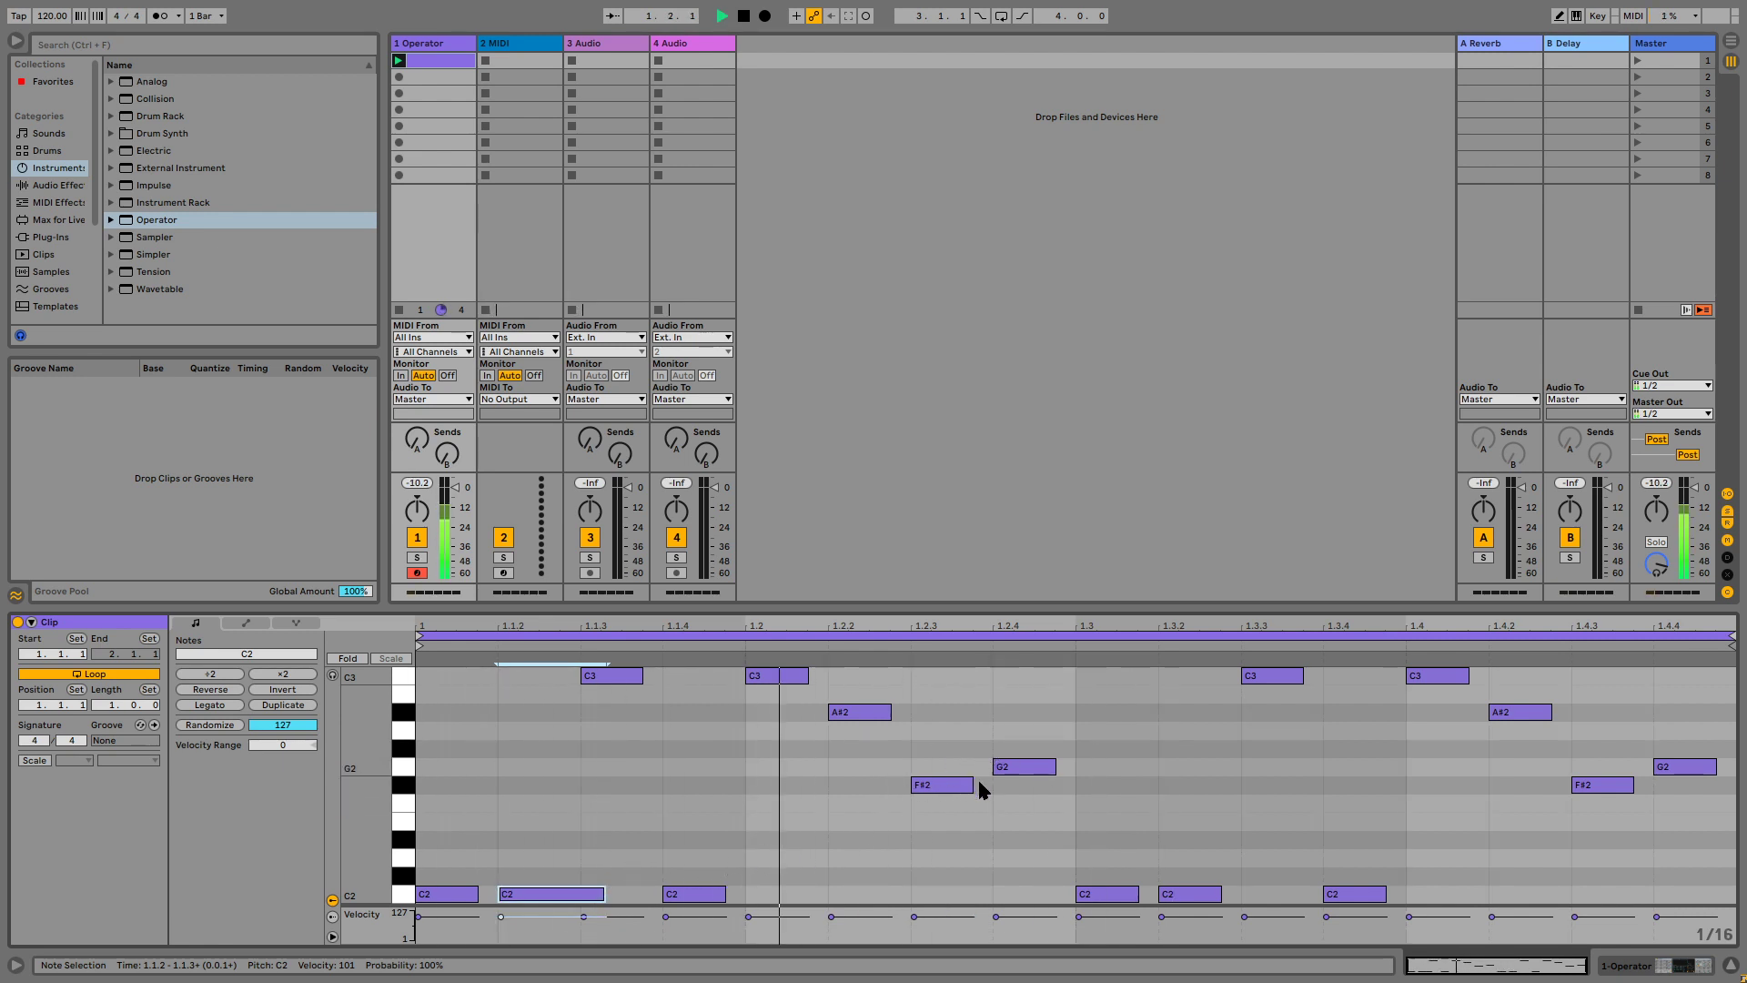
# Extend the G2 note at 1.2.4 and the C2 note at 1.3.4 over the notes following them, and shorten the F#2 at 1.2.3.
pyautogui.moveTo(973, 784); pyautogui.dragTo(1101, 772)
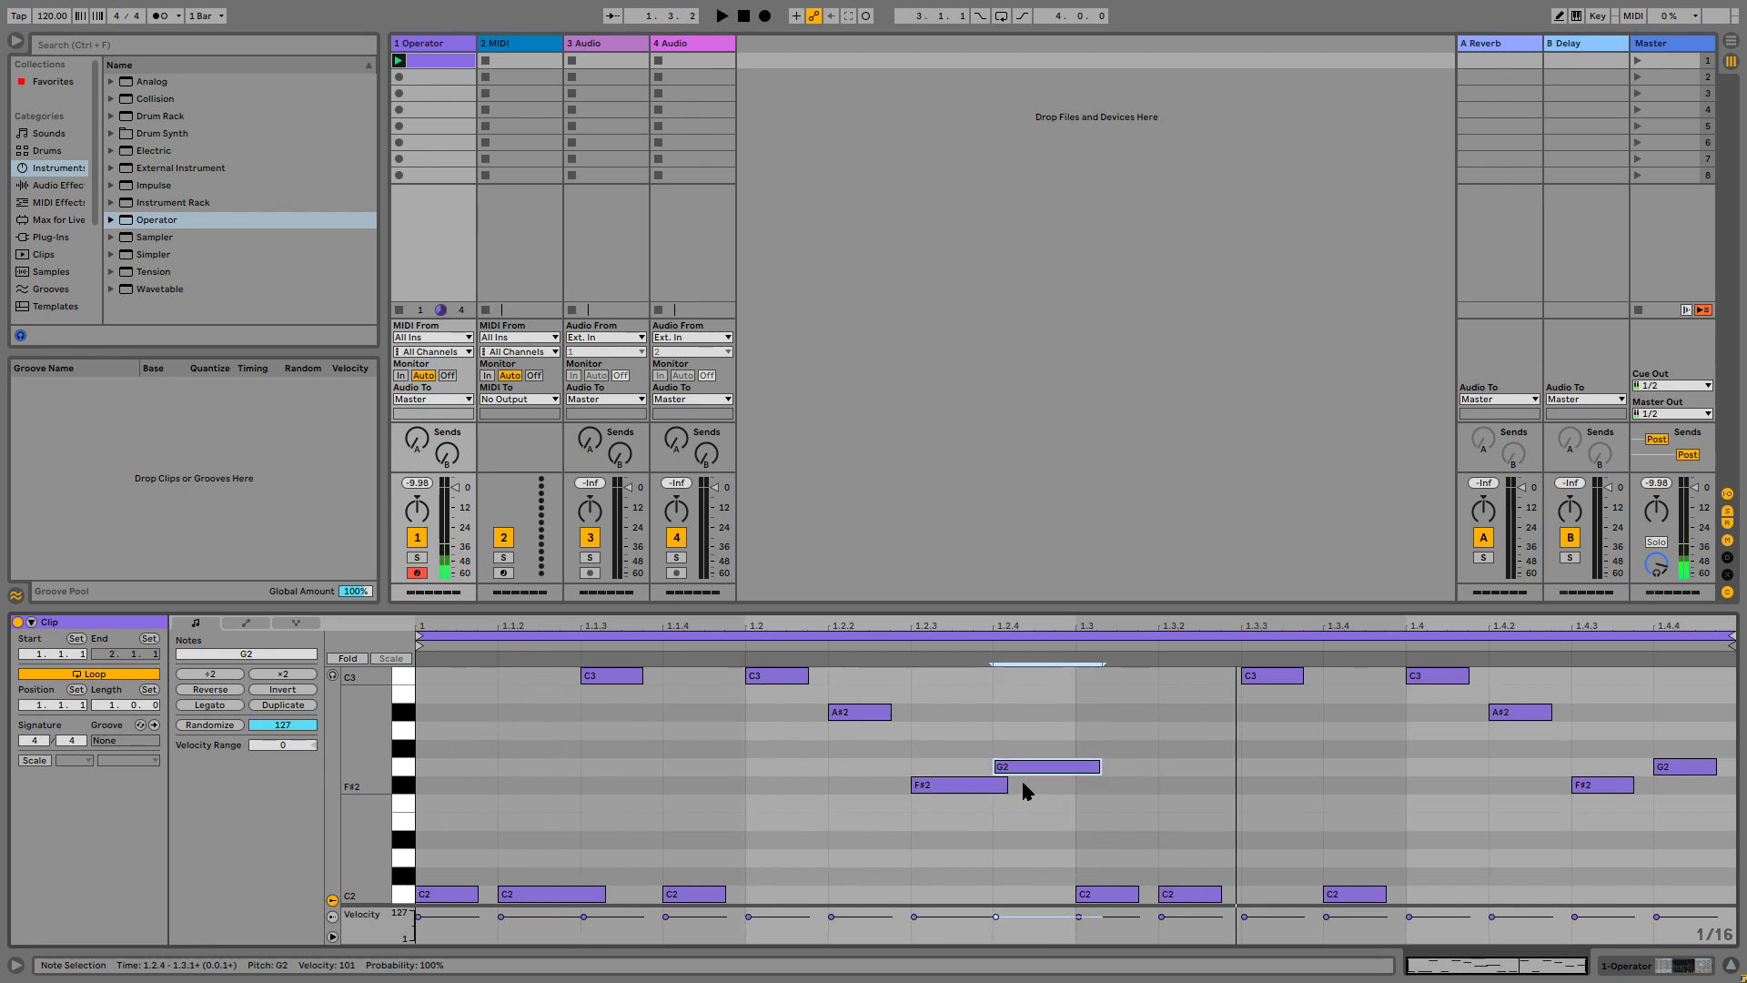
pyautogui.click(989, 790)
pyautogui.moveTo(989, 790); pyautogui.dragTo(972, 788)
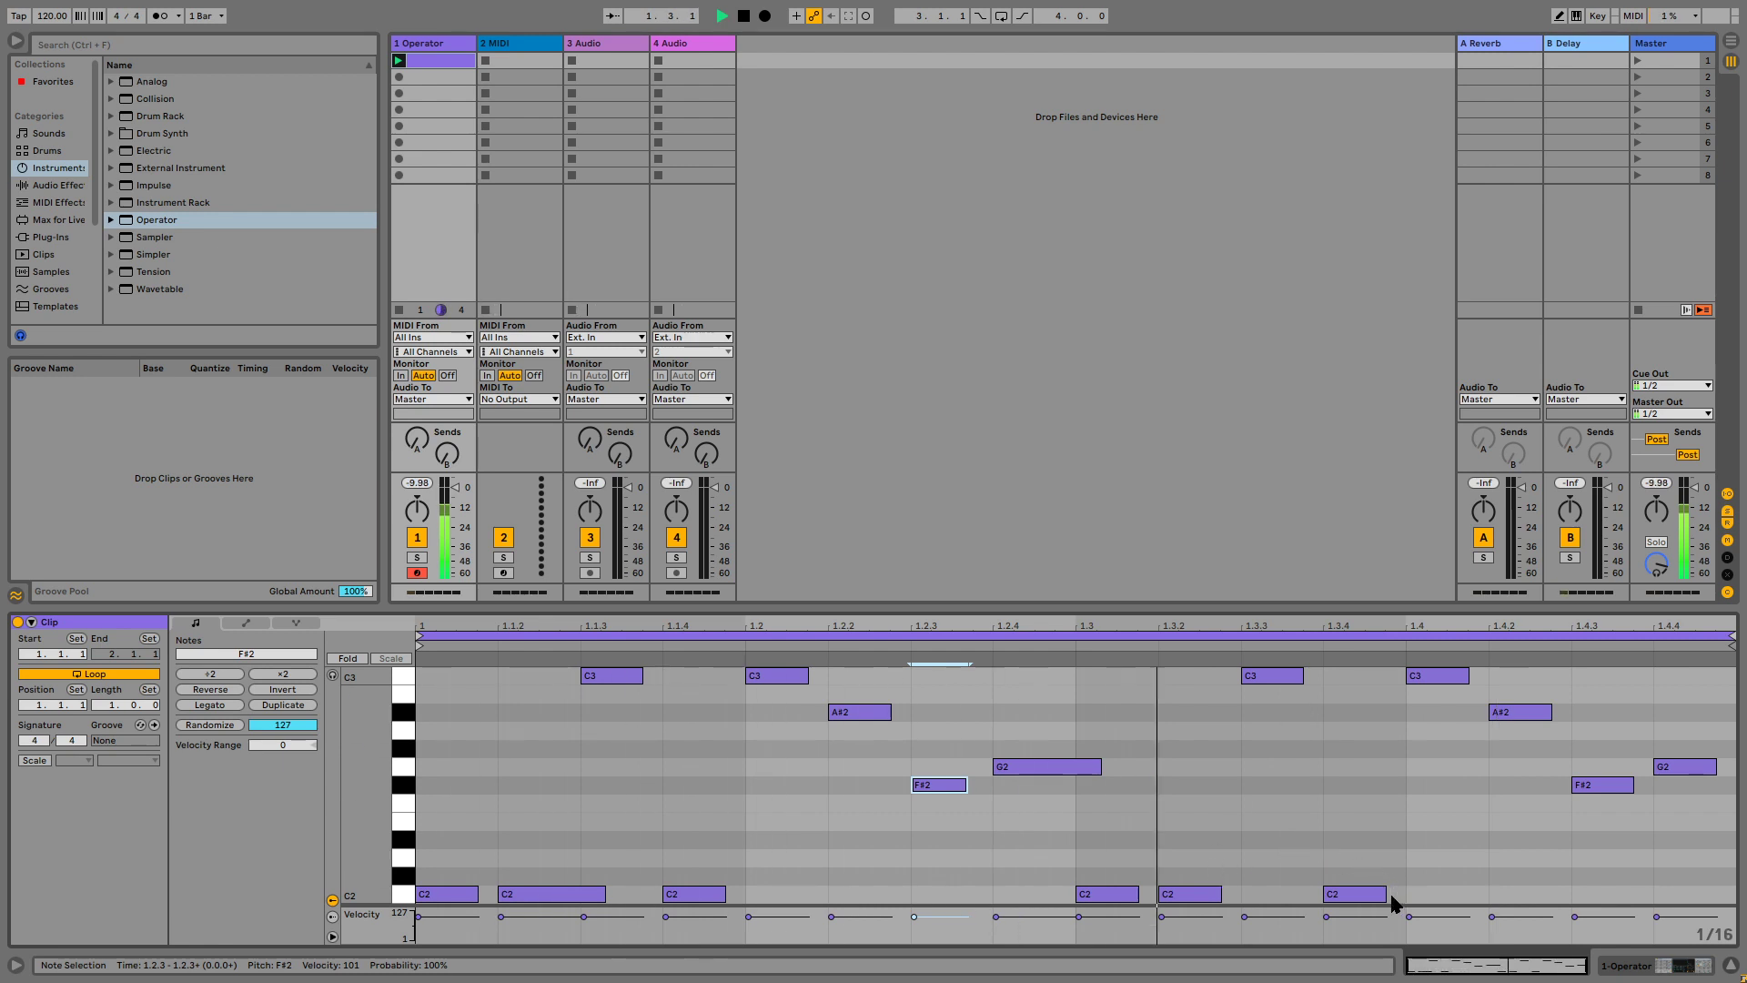
pyautogui.moveTo(1384, 894)
pyautogui.mouseDown()
pyautogui.moveTo(1406, 892)
pyautogui.moveTo(1400, 874)
pyautogui.mouseUp()
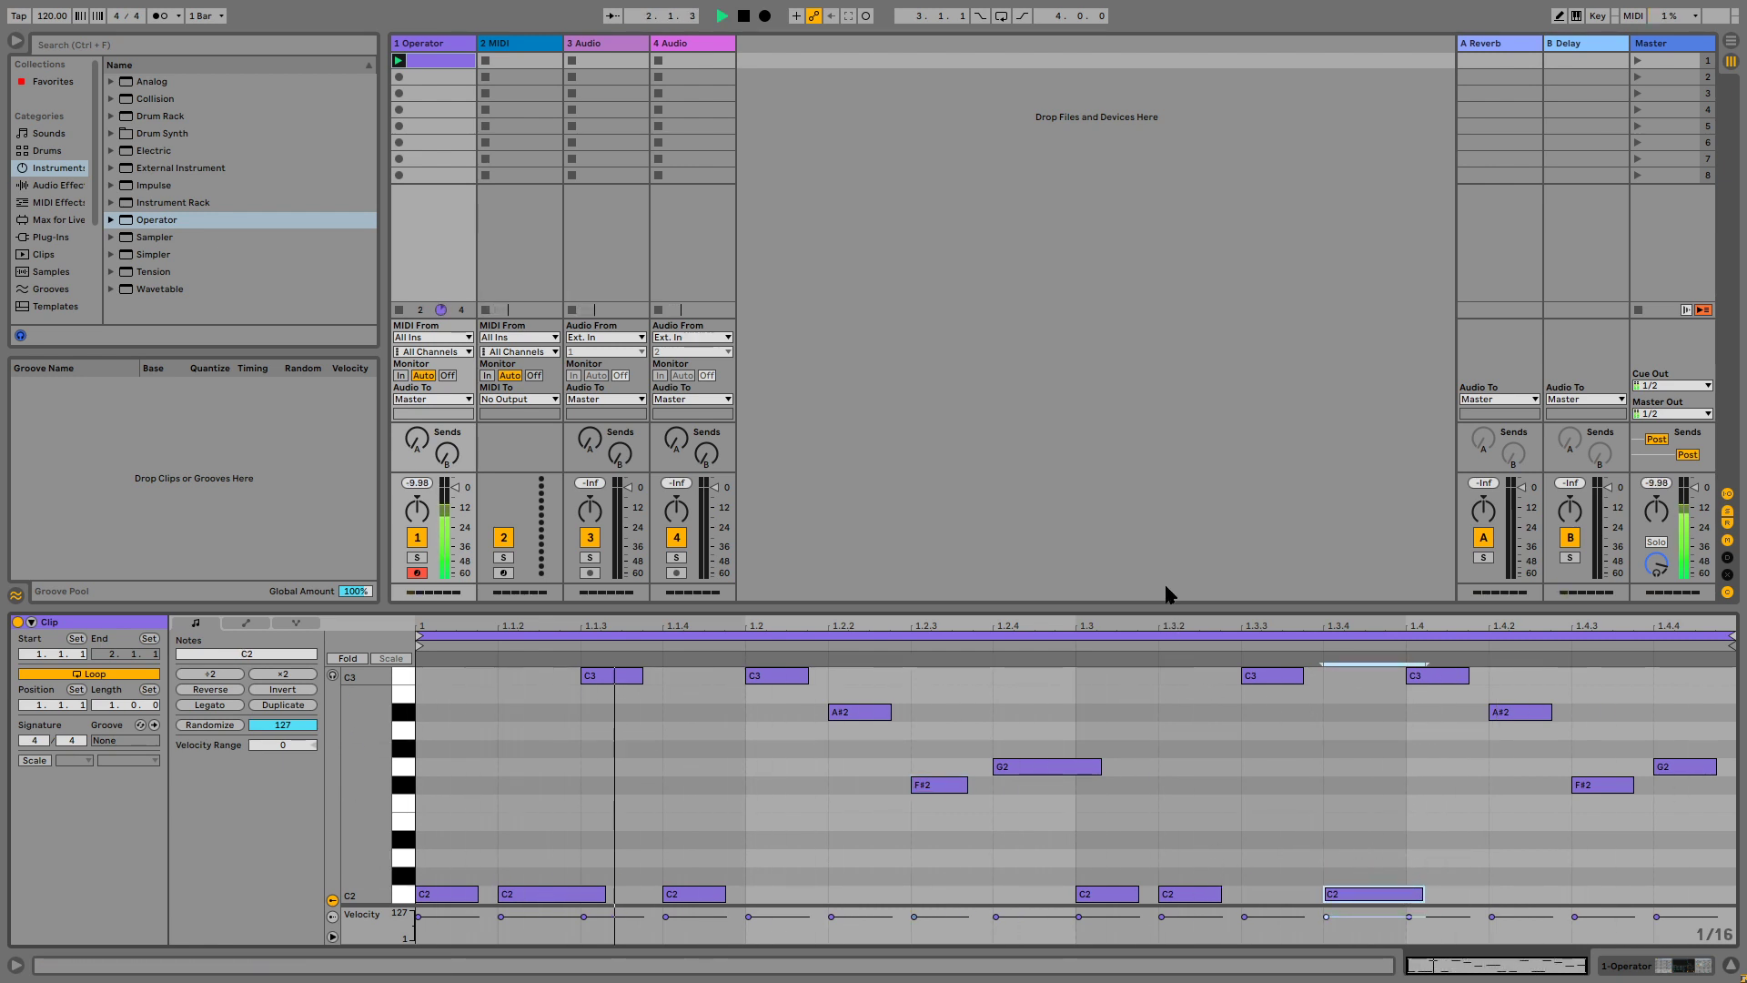
# Stop playback and add the Amp audio effect after Operator on track 1.
pyautogui.click(450, 42)
pyautogui.press('space')
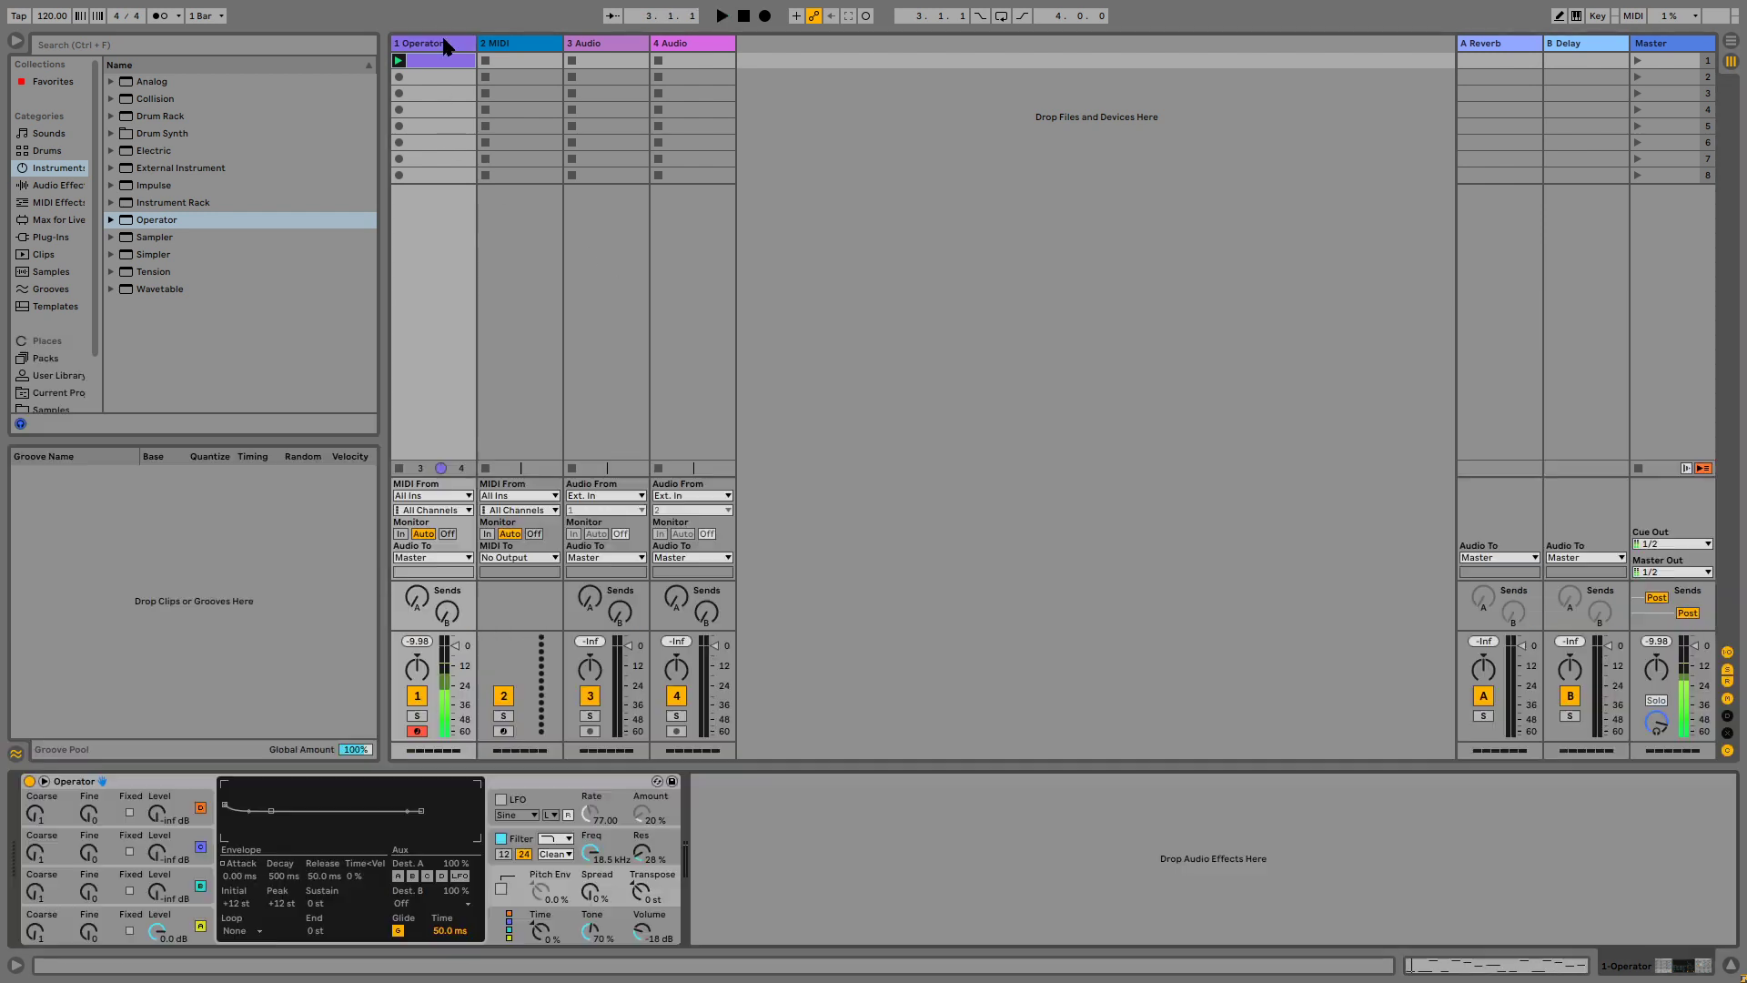
pyautogui.click(52, 186)
pyautogui.scroll(5, 273, 175)
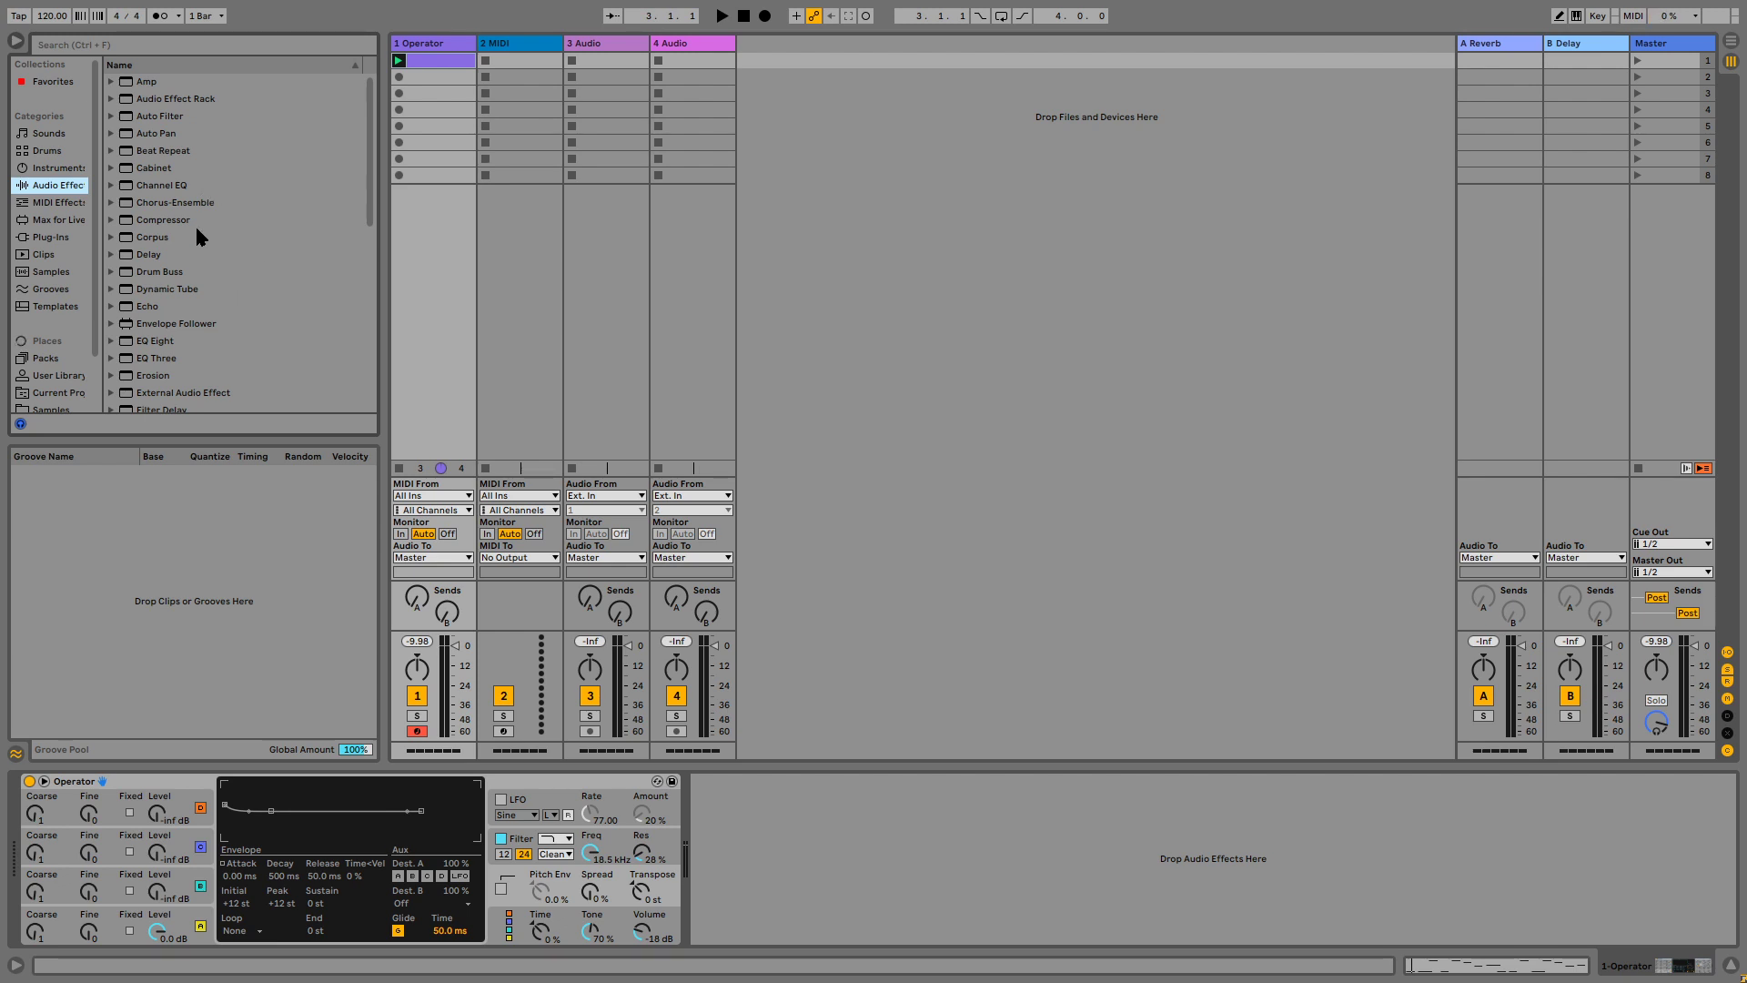
pyautogui.doubleClick(178, 81)
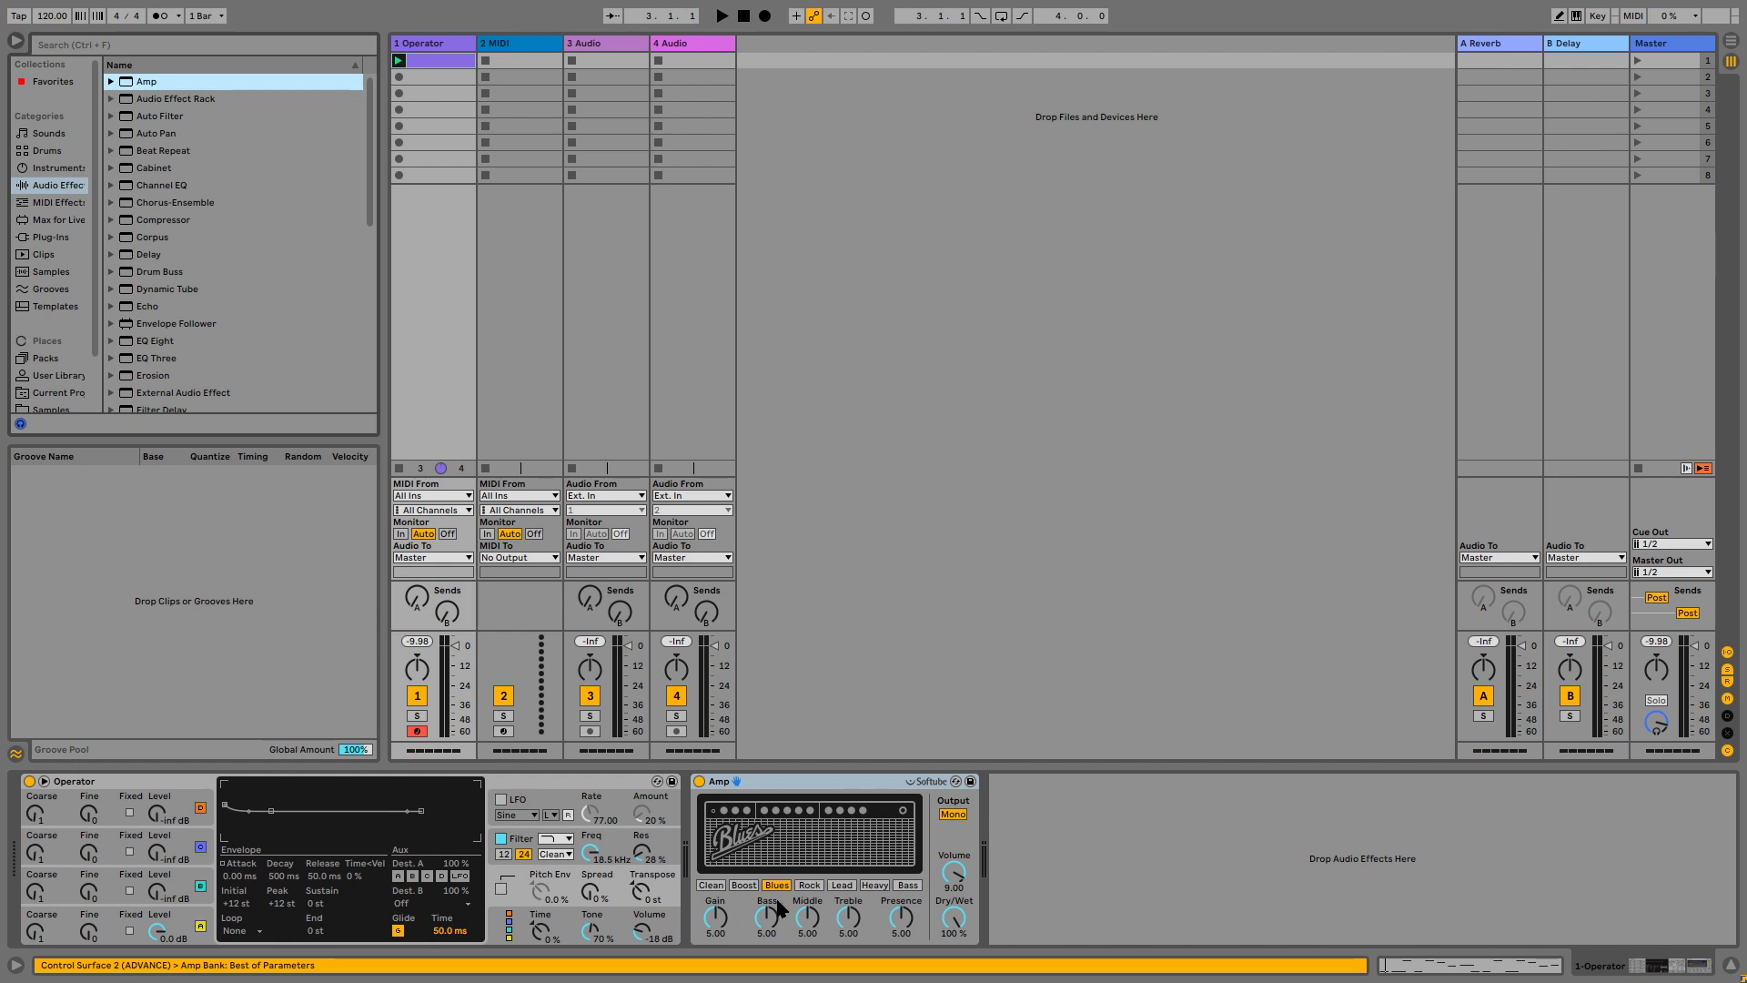
# Audition the bass through the Amp and lower track 1's volume.
pyautogui.press('space')
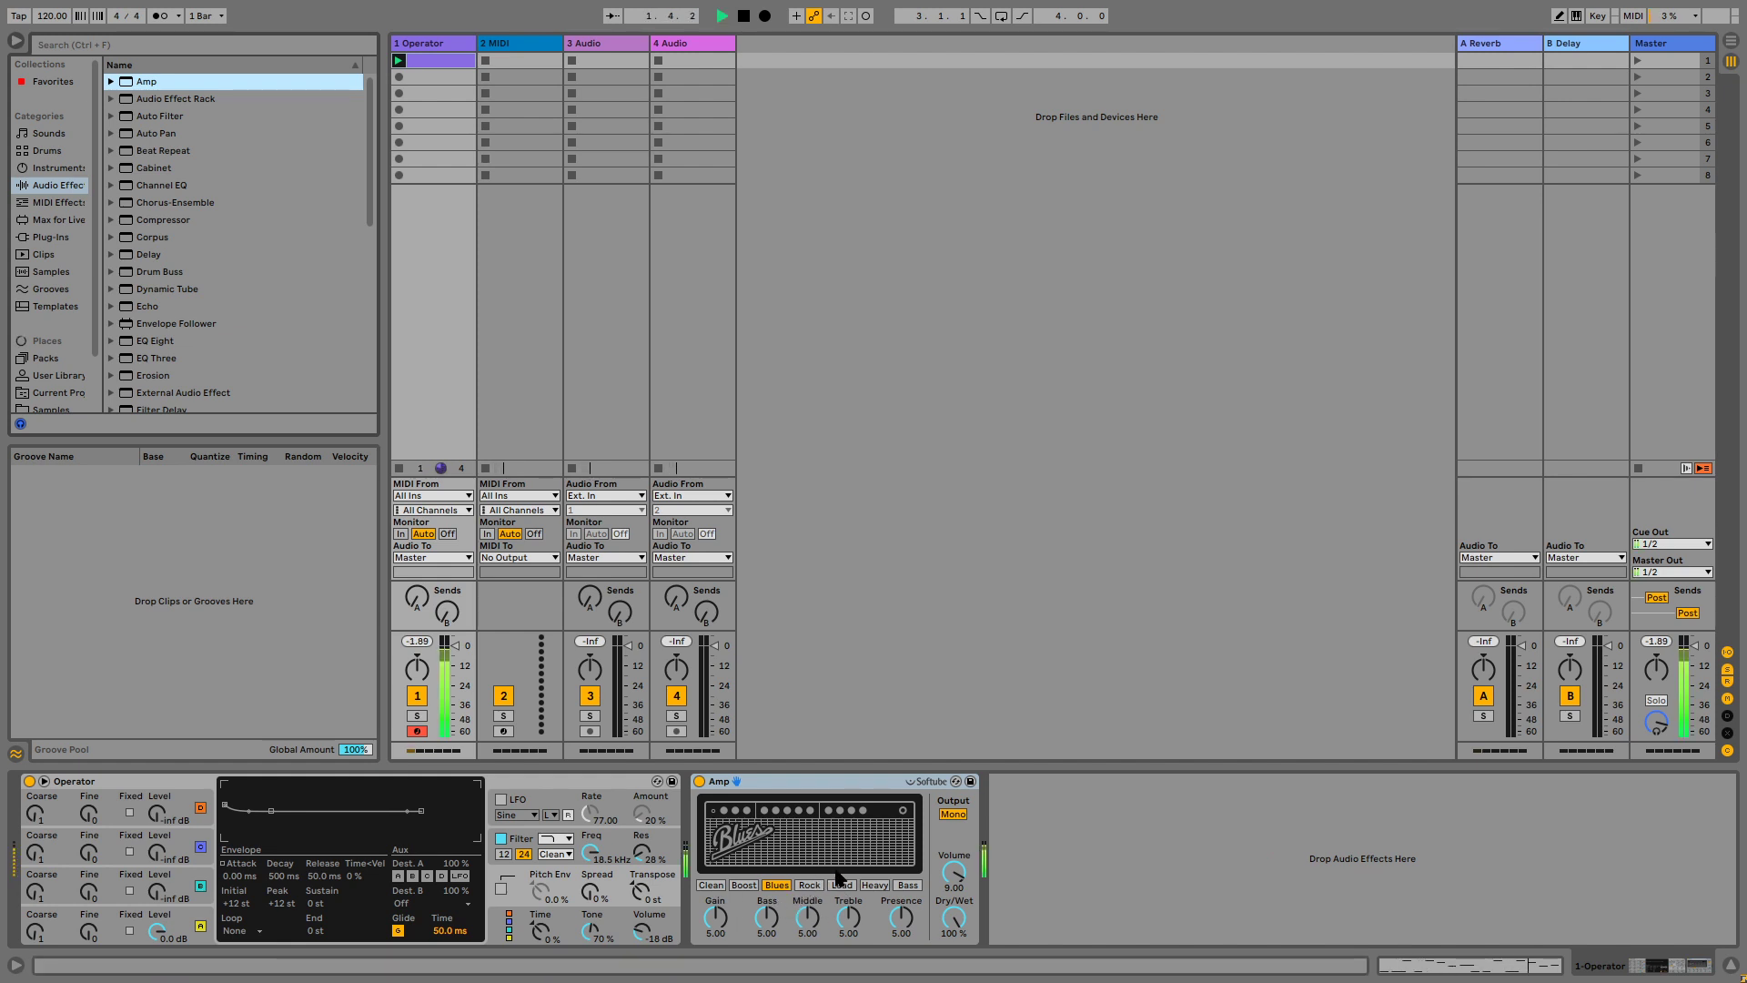
pyautogui.press('space')
pyautogui.moveTo(455, 645); pyautogui.dragTo(455, 662)
pyautogui.press('space')
# Set Operator's filter resonance to 65 % and lower the filter frequency to 3.27 kHz during playback.
pyautogui.press('space')
pyautogui.moveTo(643, 858); pyautogui.dragTo(645, 834)
pyautogui.press('space')
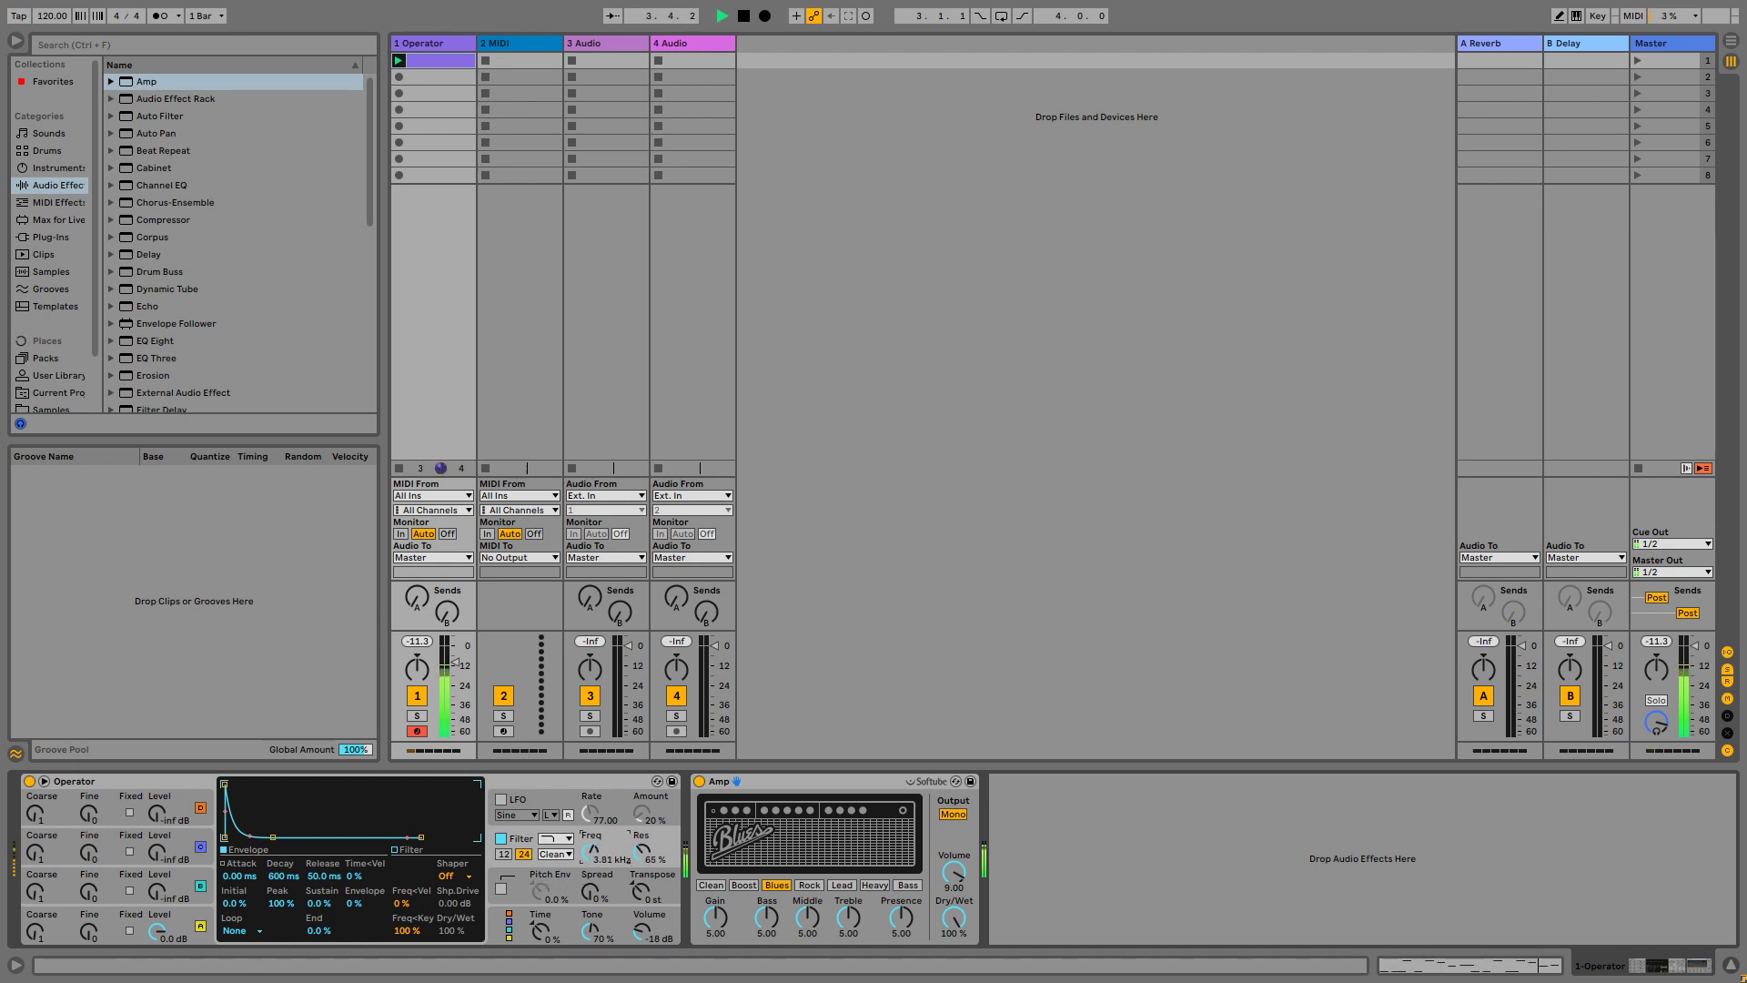
# Add the Hybrid Reverb audio effect after the Amp on track 1.
pyautogui.scroll(-10, 226, 292)
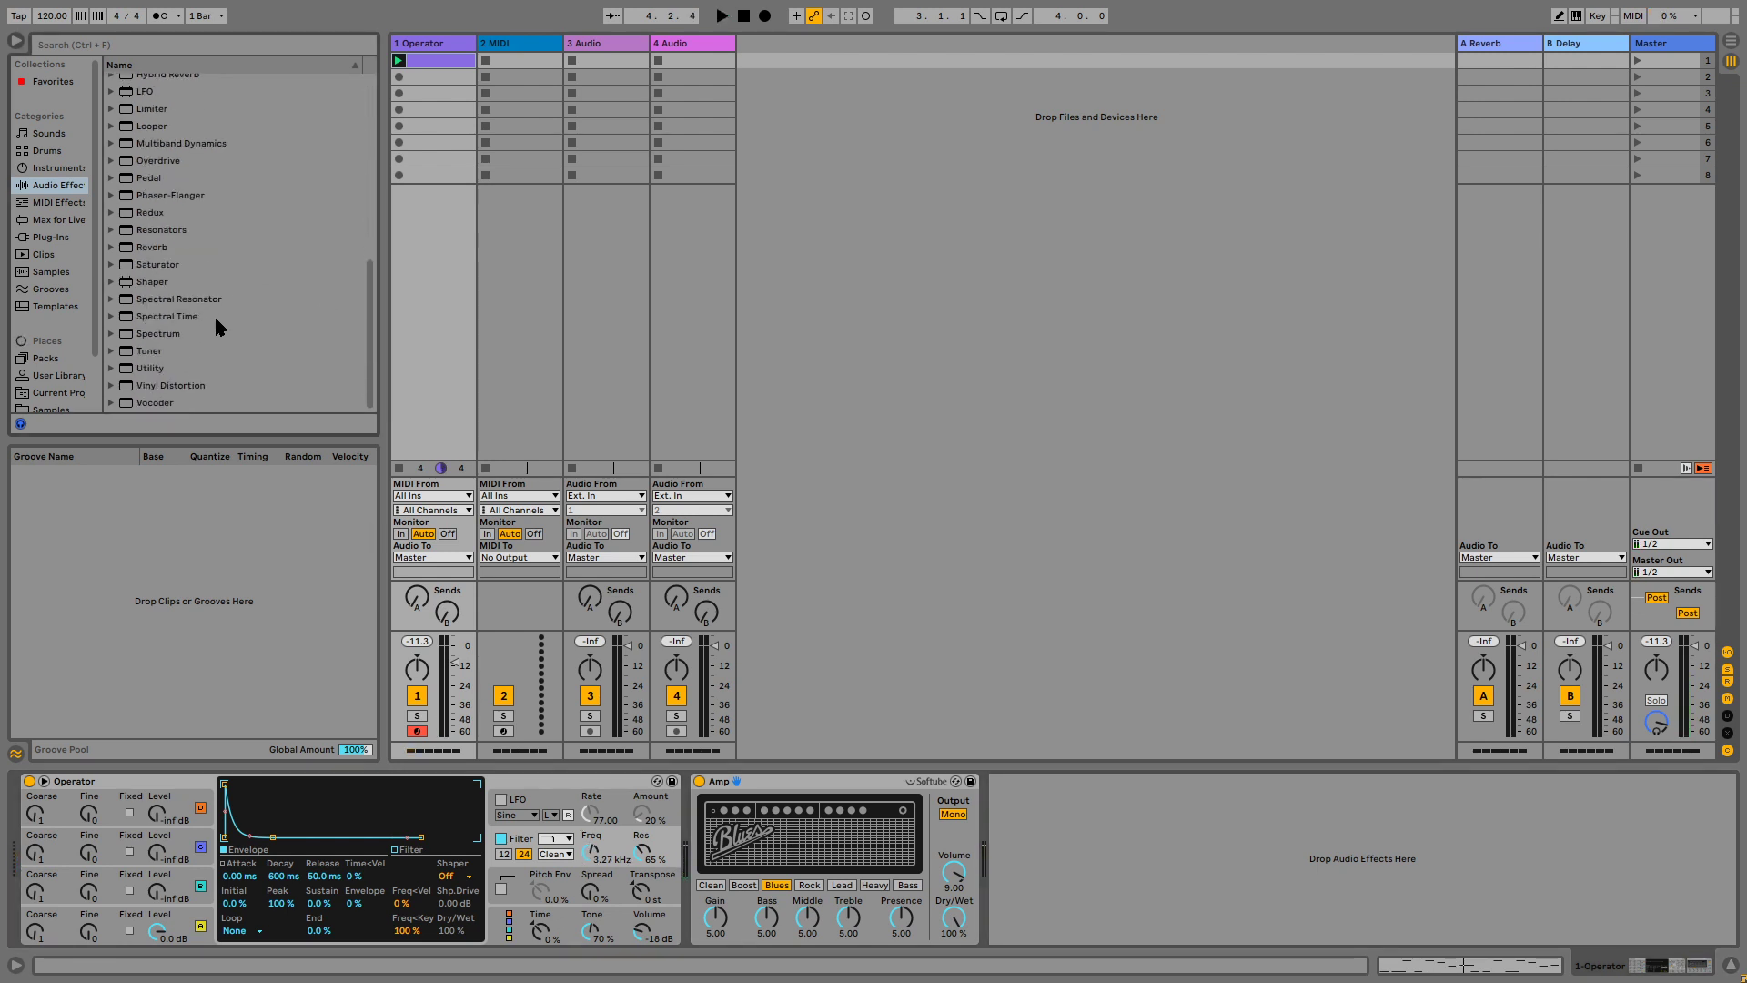
pyautogui.scroll(4, 187, 289)
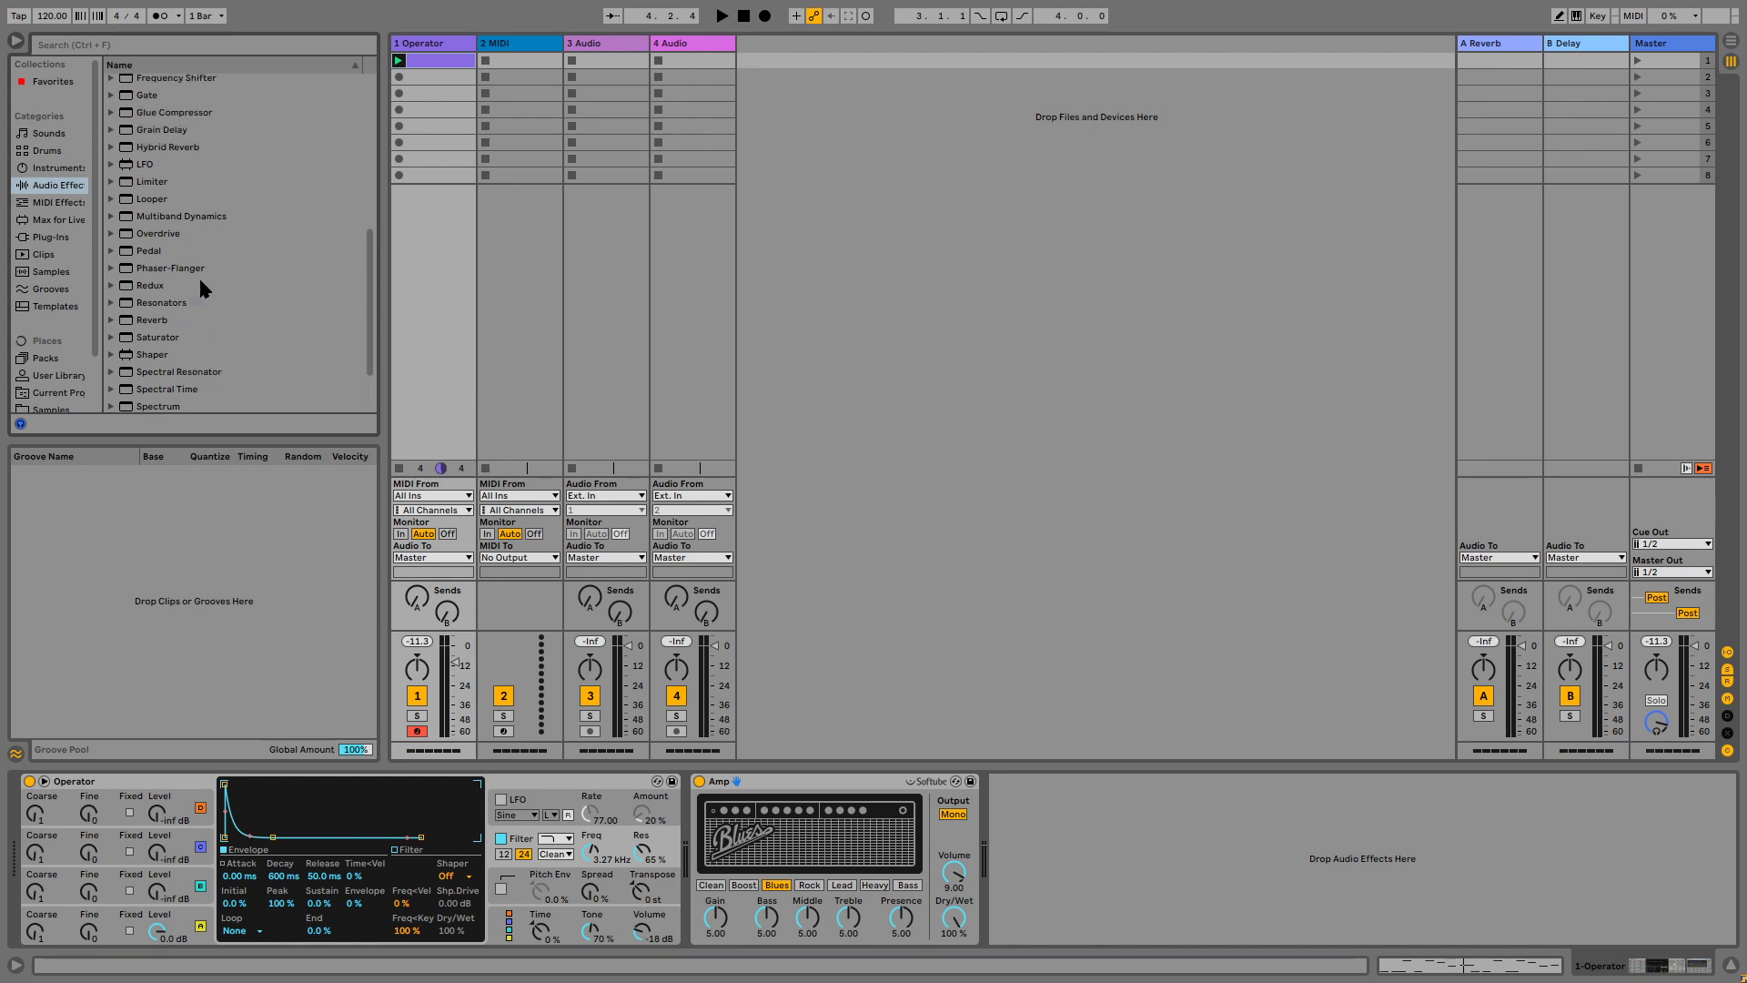
pyautogui.doubleClick(173, 148)
# Play the clip and sweep Operator's filter frequency down to 474 Hz.
pyautogui.press('space')
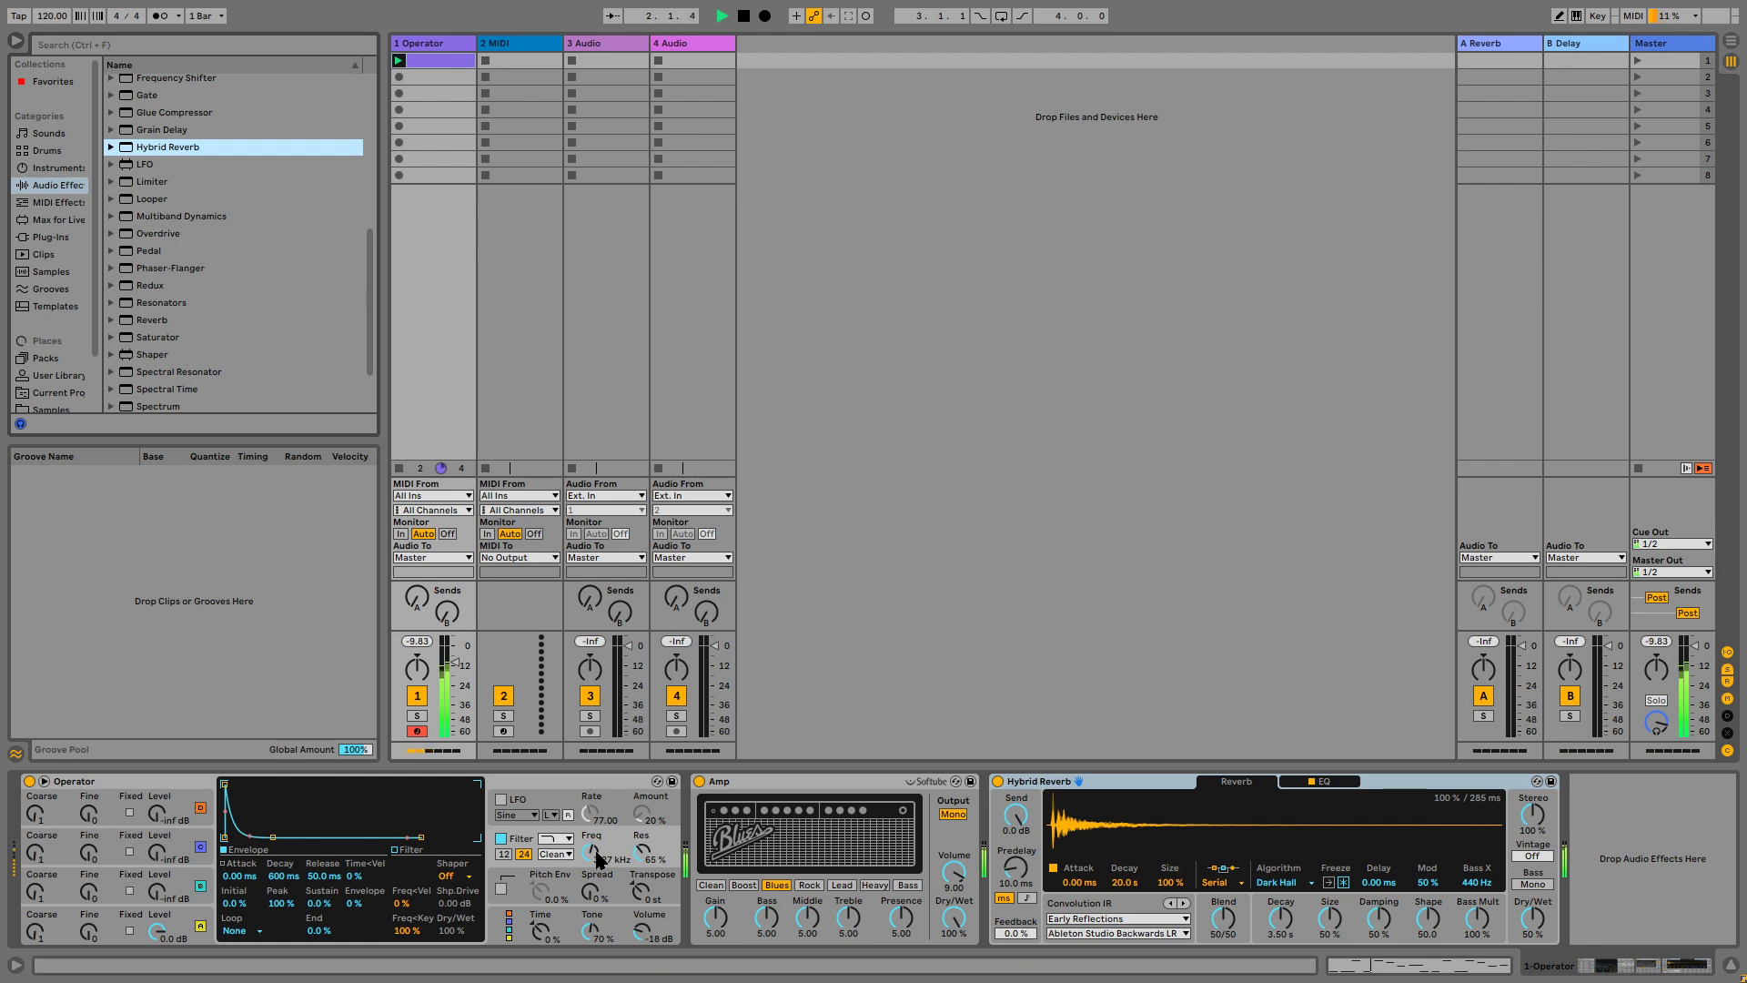
pyautogui.moveTo(601, 864); pyautogui.dragTo(601, 819)
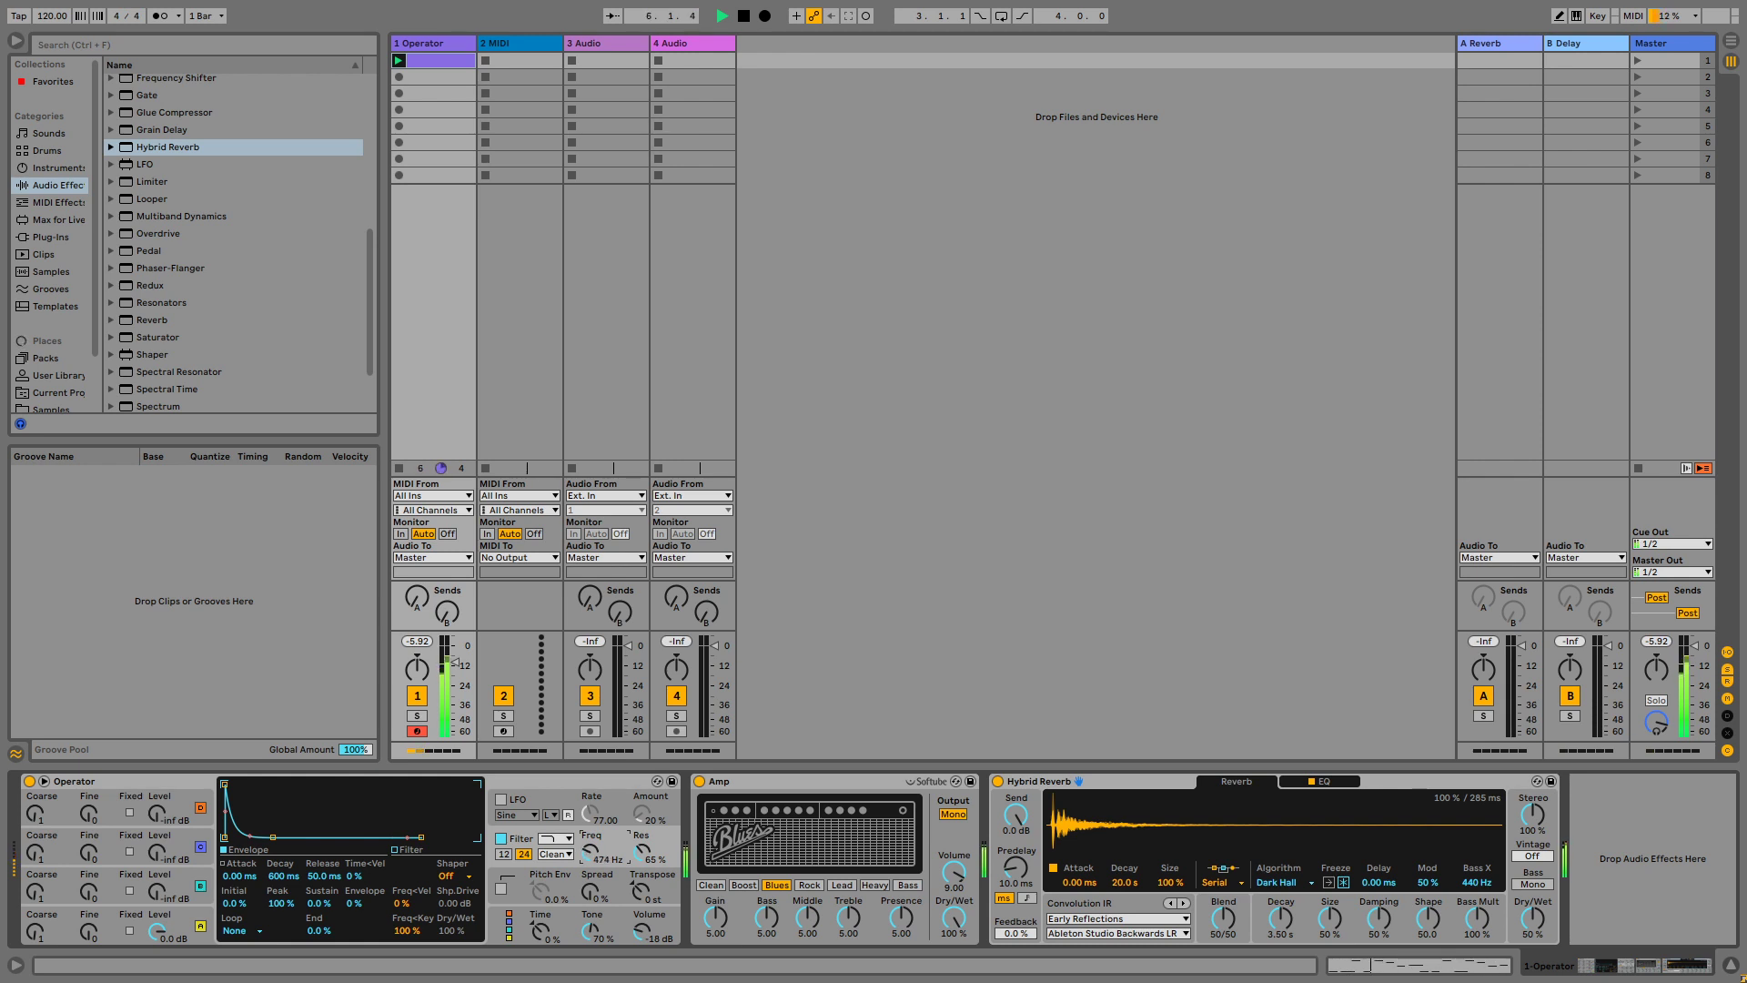
# Compare the bass with the Amp bypassed and active, with Amp Bass at 0.00 and Operator's filter frequency at 2.48 kHz.
pyautogui.click(699, 782)
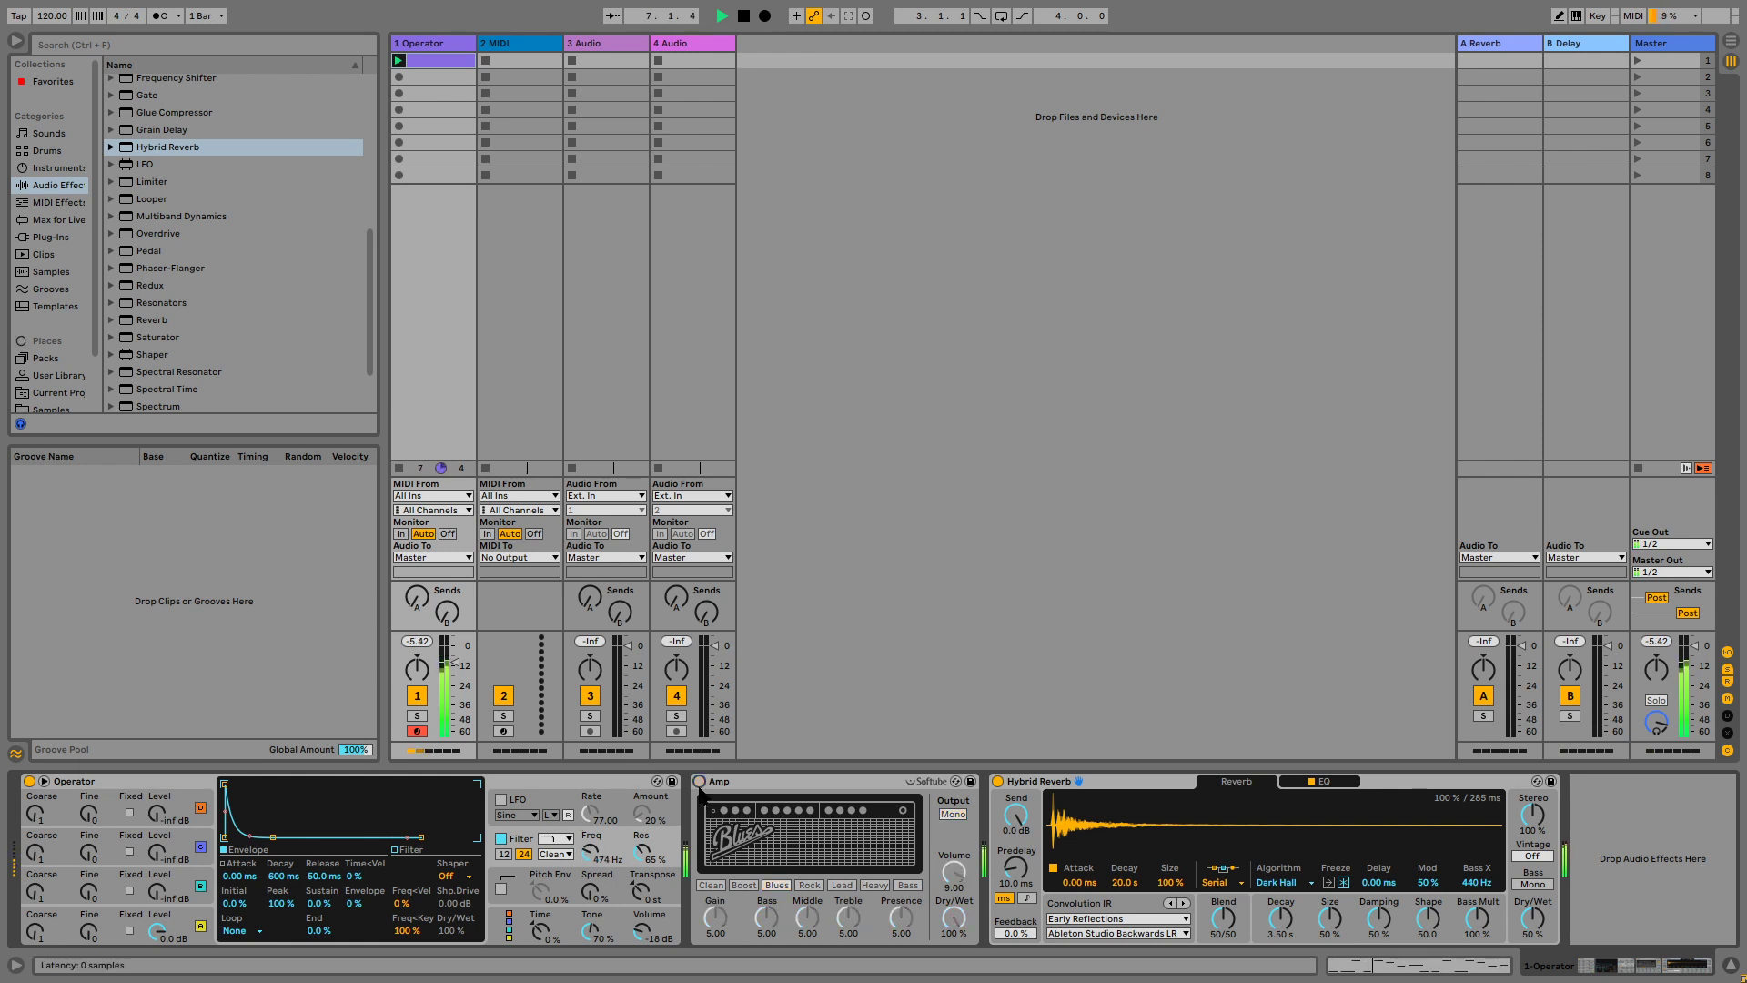
pyautogui.click(699, 781)
pyautogui.press('space')
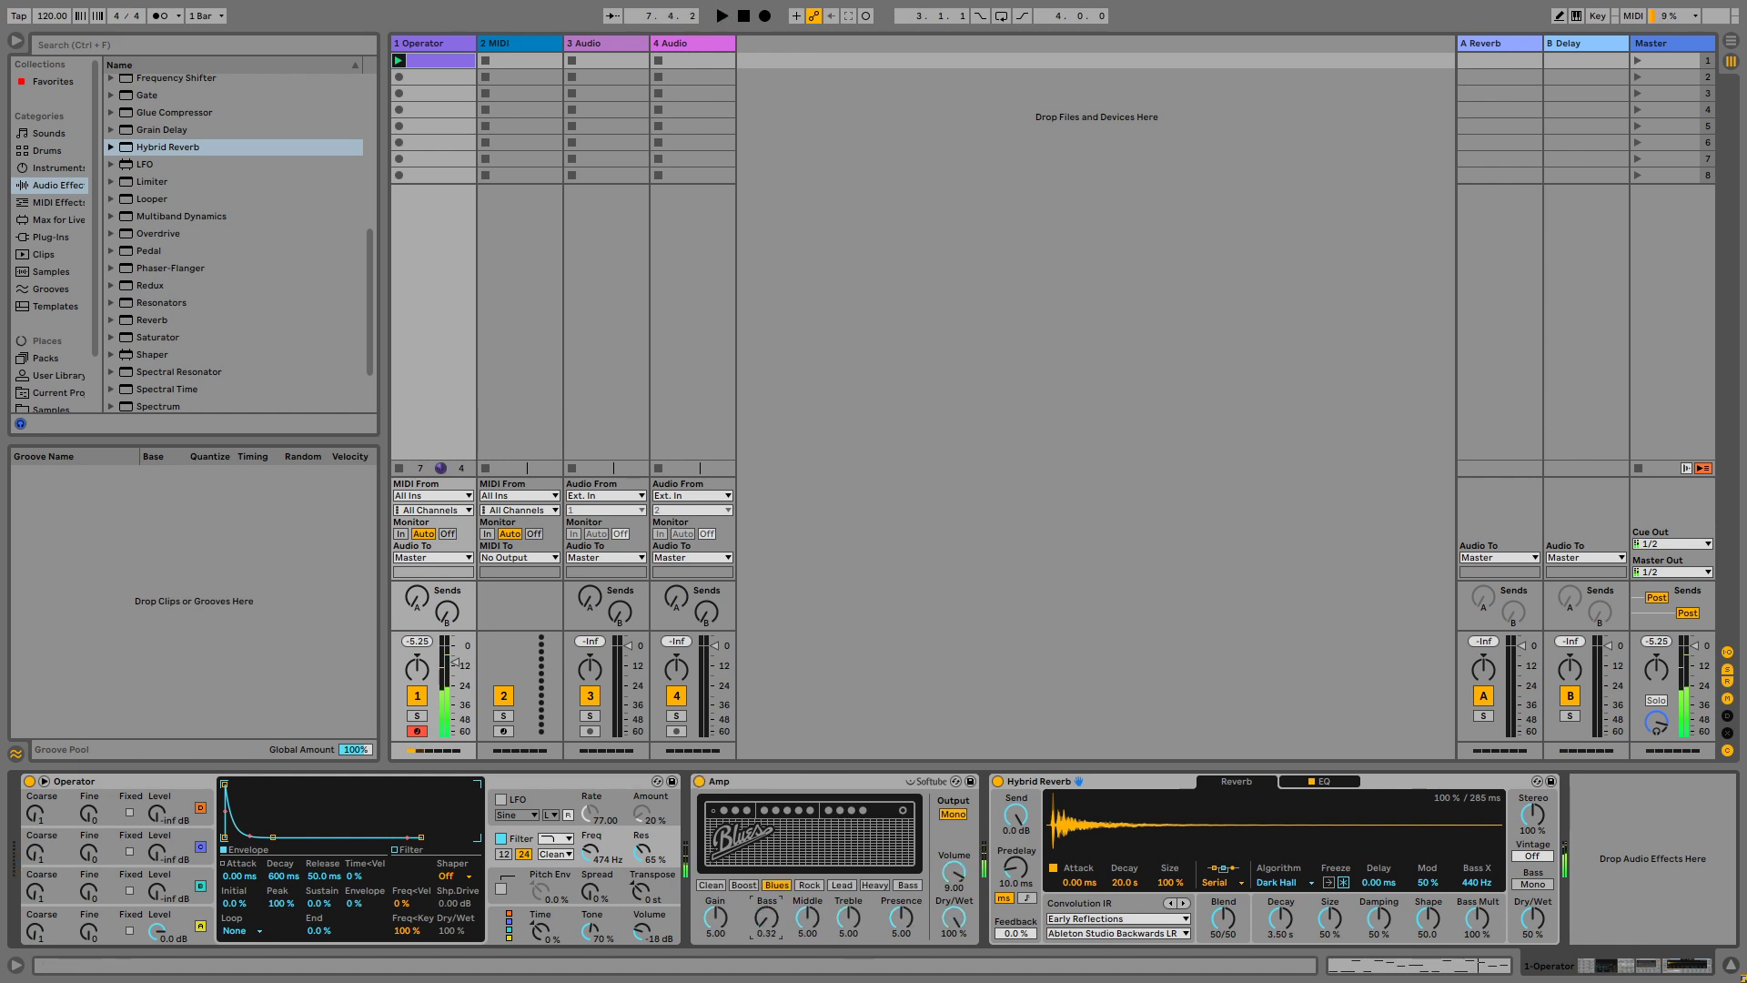
pyautogui.press('space')
pyautogui.click(699, 781)
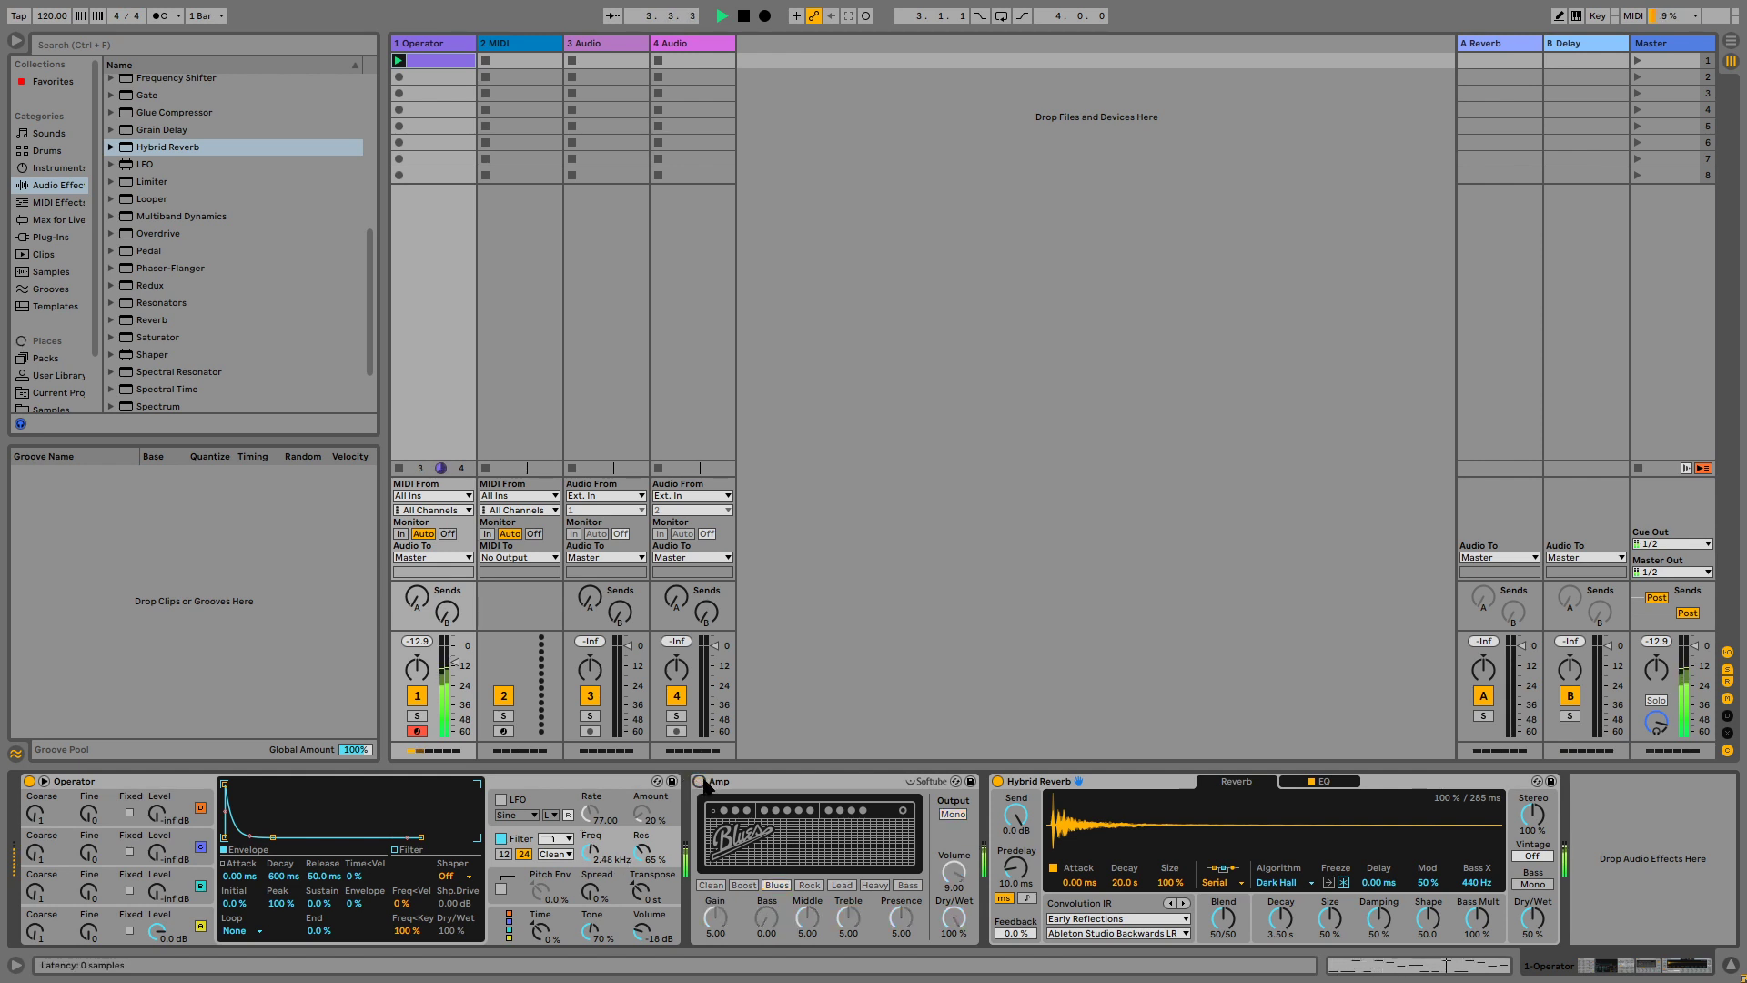
pyautogui.click(700, 782)
# Switch the Amp model from Blues to Rock and audition the bass line through it.
pyautogui.press('space')
pyautogui.click(809, 885)
pyautogui.press('space')
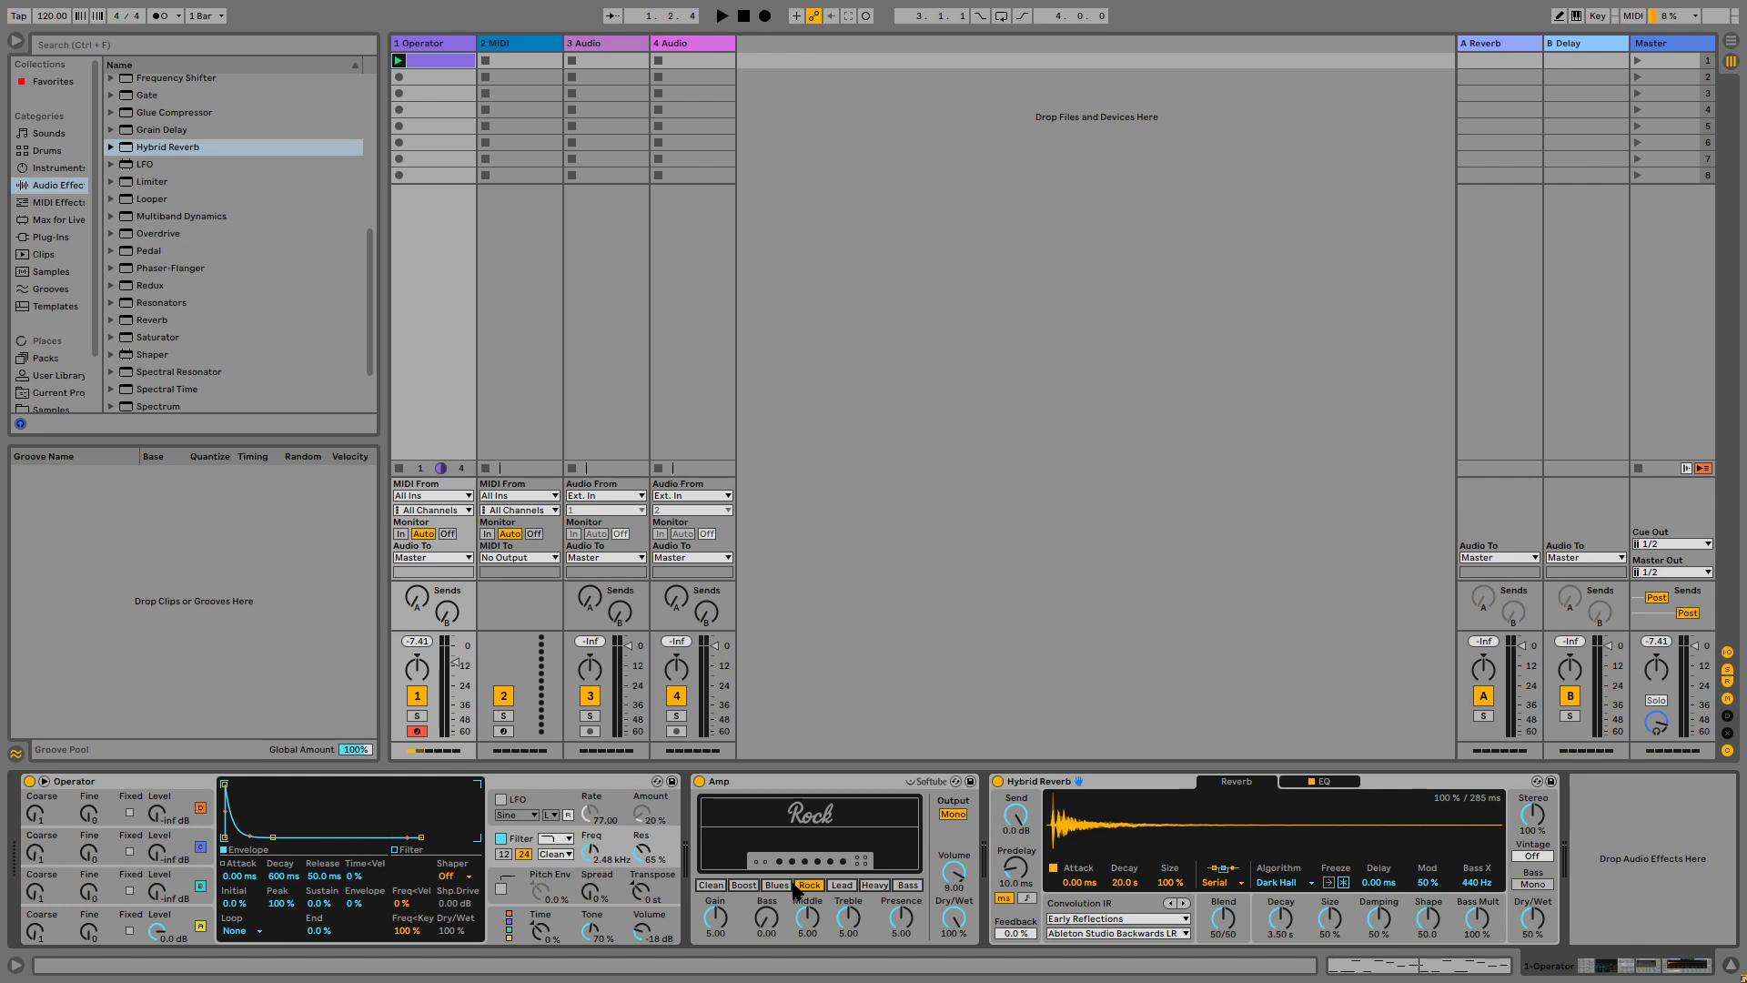
# Search the browser for "kick loop" across all results.
pyautogui.click(60, 47)
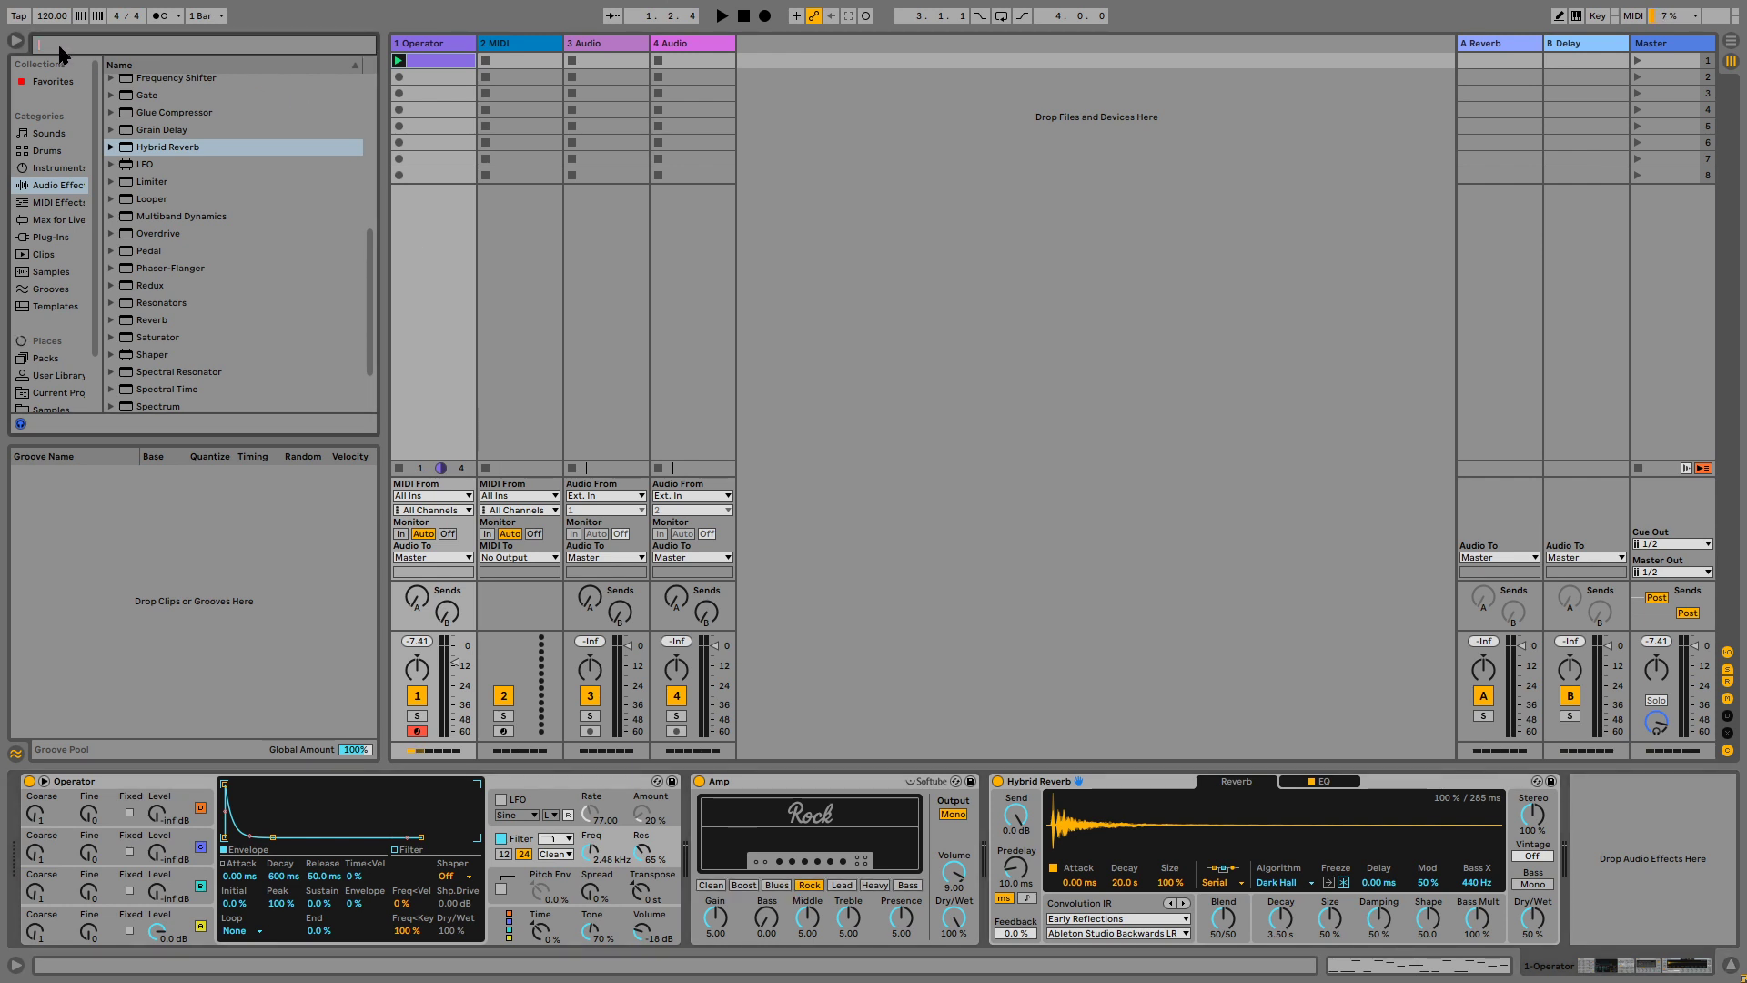
pyautogui.write('kick loop')
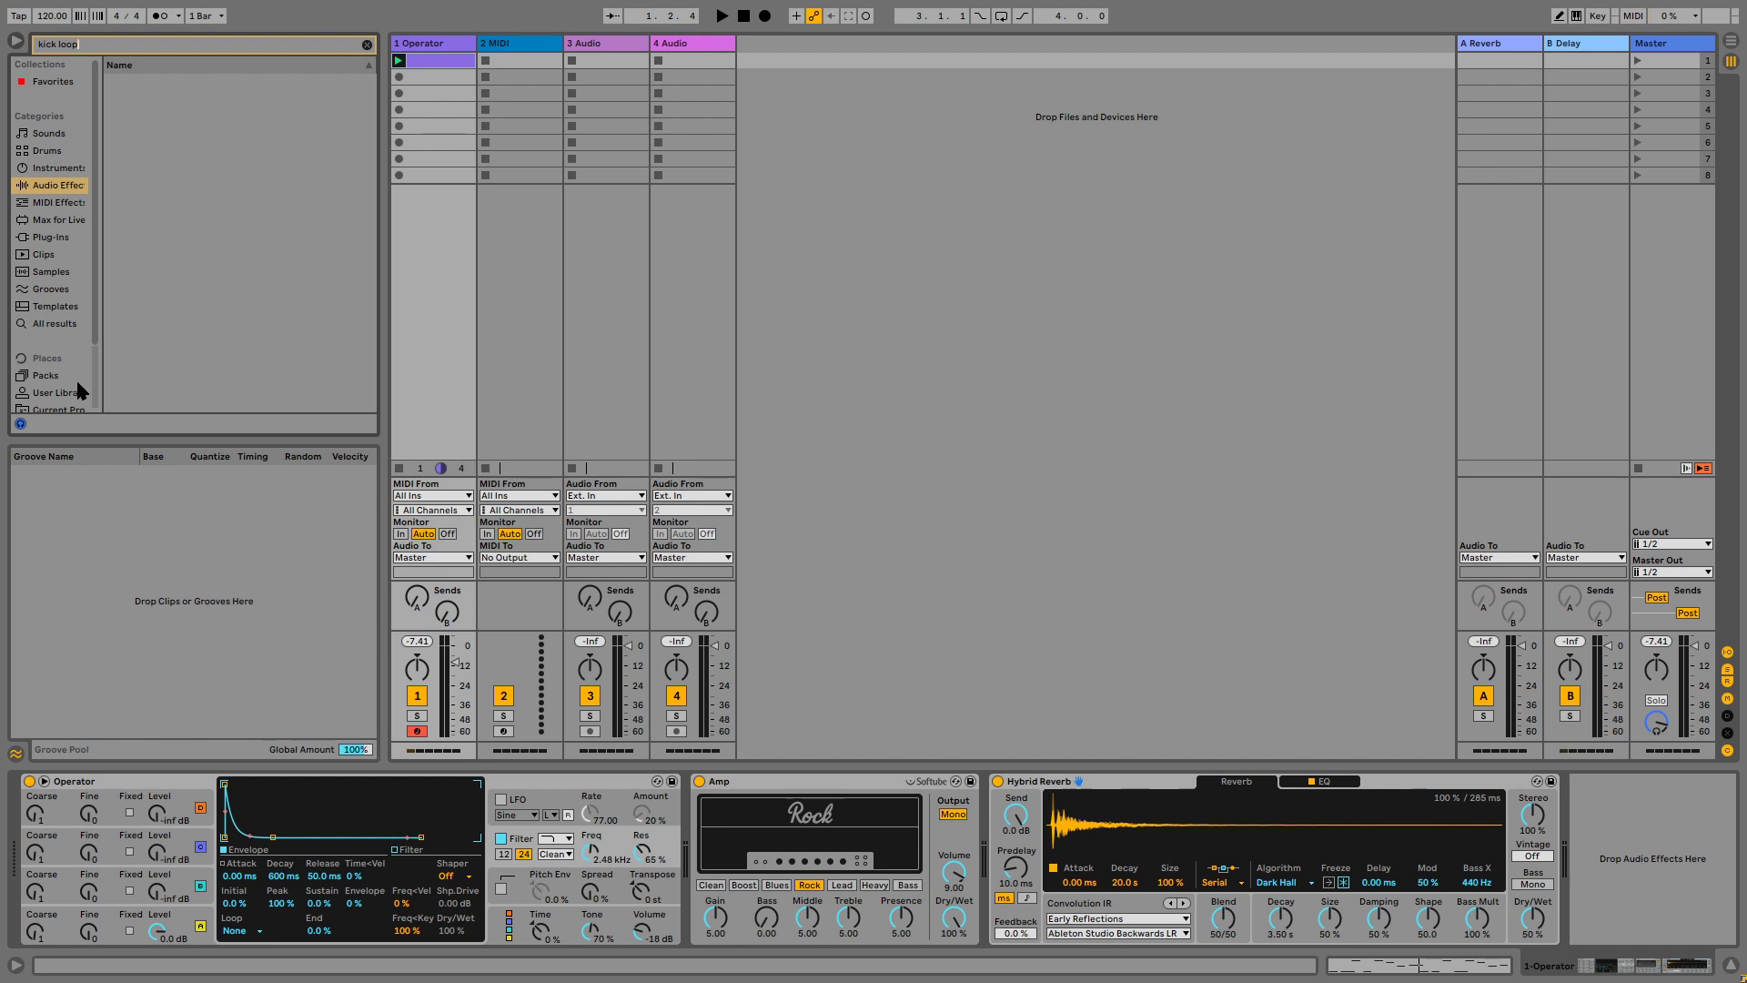
pyautogui.click(77, 324)
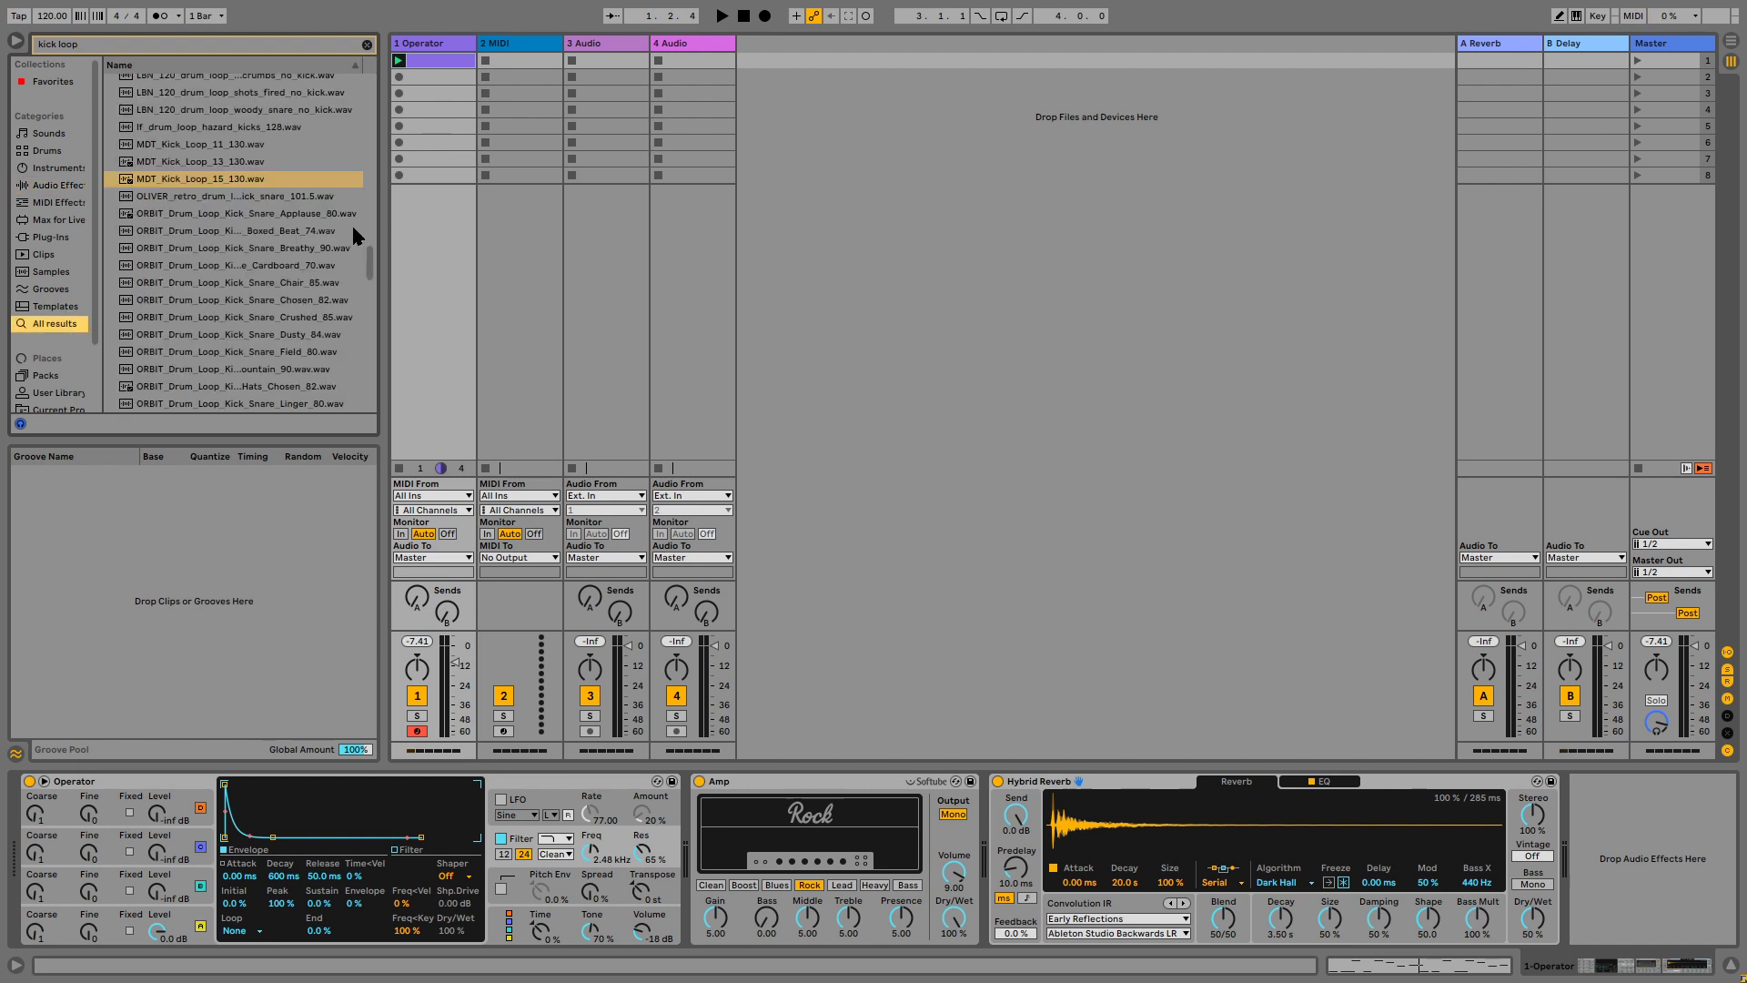
# Preview several of the MDT, OLIVER and ORBIT loop samples among the kick loop results.
pyautogui.click(242, 166)
pyautogui.click(232, 191)
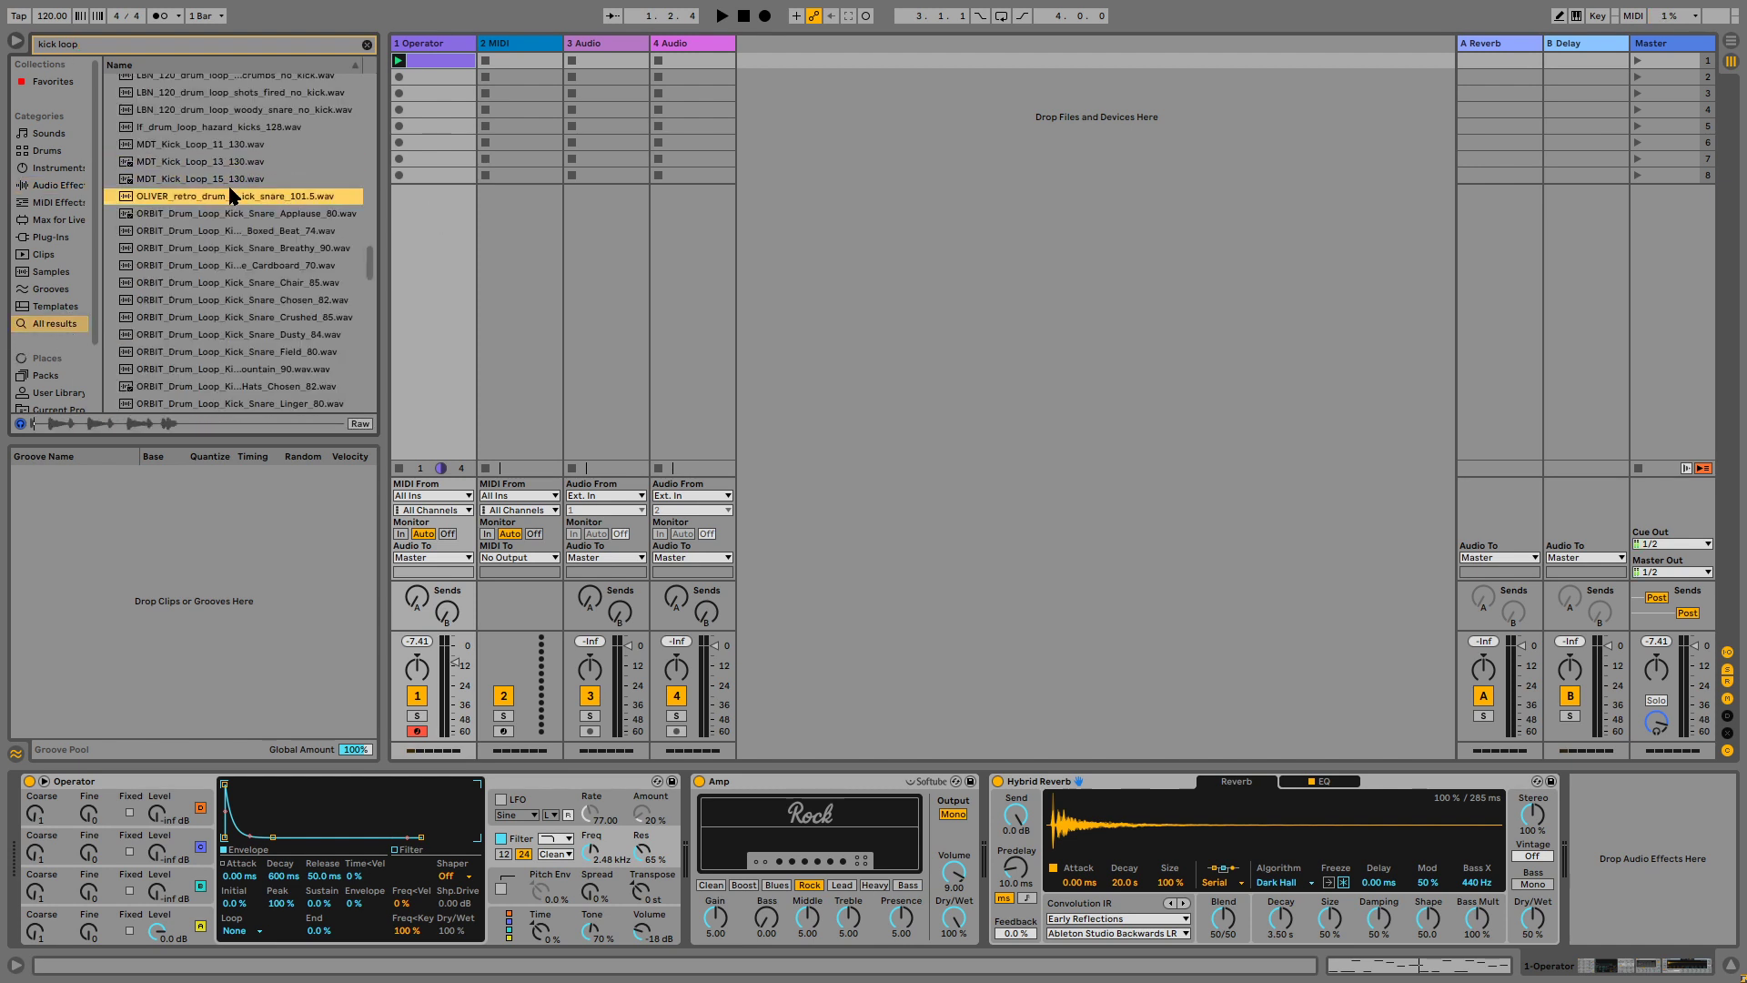
pyautogui.click(211, 141)
pyautogui.click(237, 192)
pyautogui.click(253, 214)
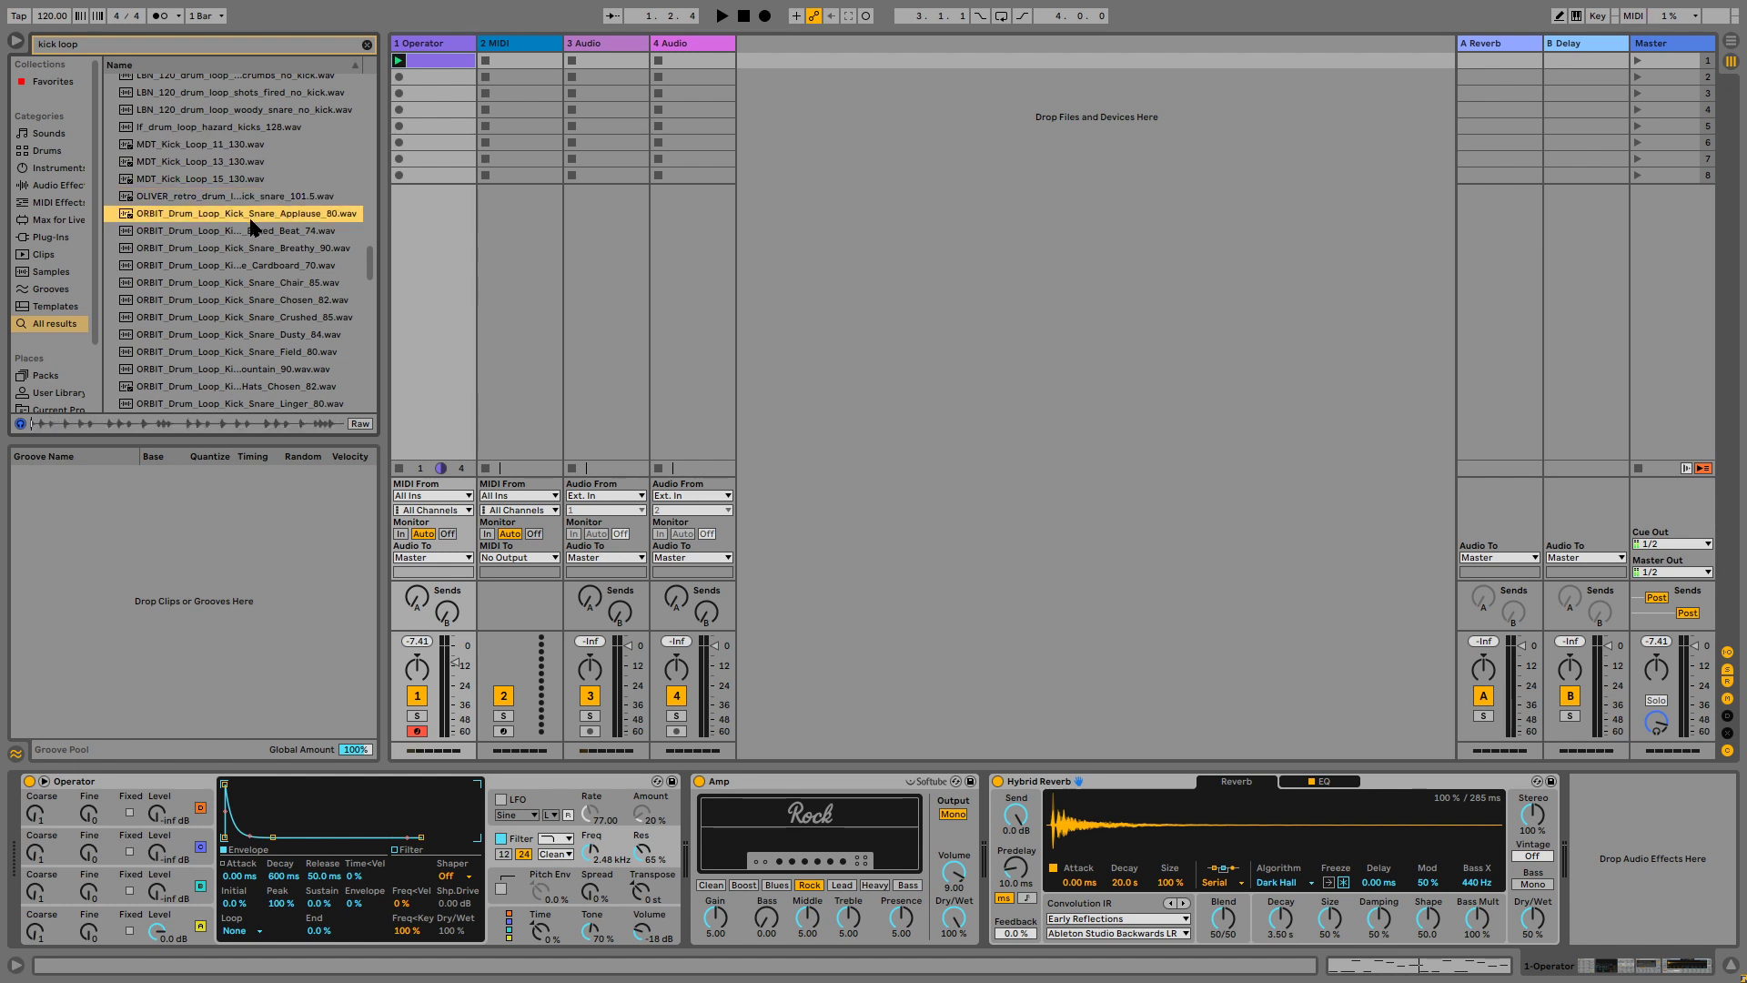
pyautogui.click(262, 248)
pyautogui.click(220, 146)
pyautogui.click(230, 164)
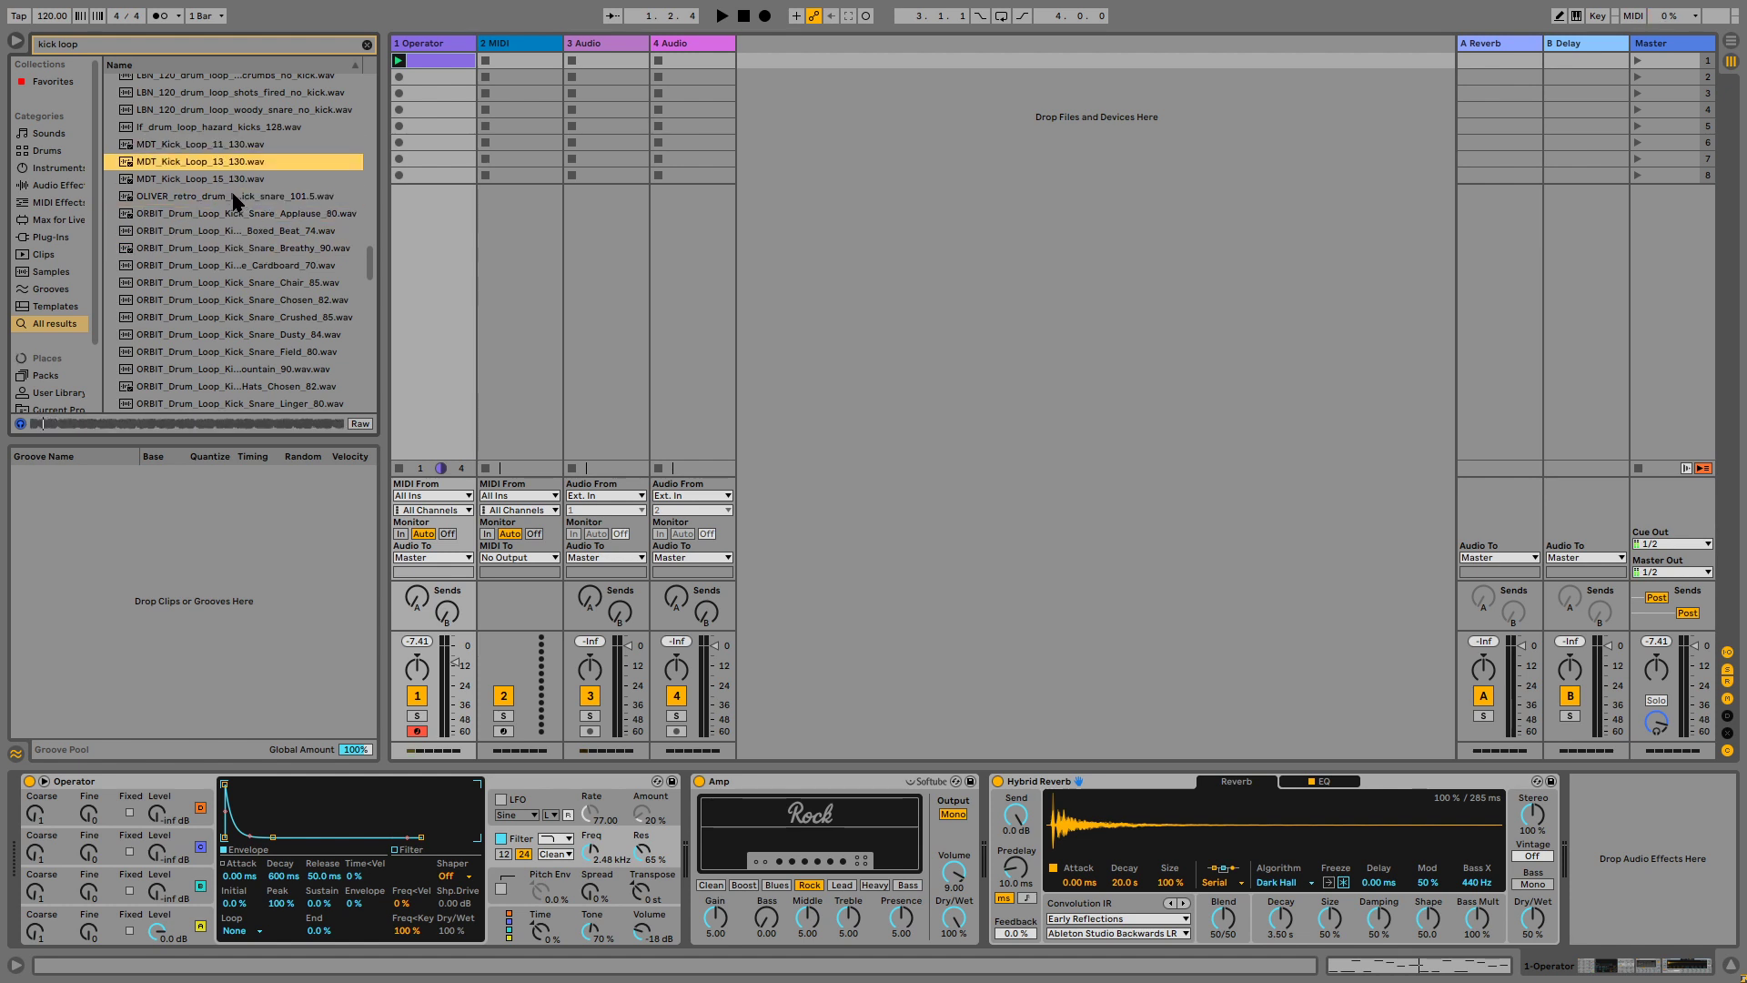
# Load MDT_Kick_Loop_11_130, MDT_Kick_Loop_13_130 and MDT_Kick_Loop_15_130 into the first three clip slots of audio track 4.
pyautogui.click(238, 181)
pyautogui.keyDown('shift'); pyautogui.click(218, 149); pyautogui.keyUp('shift')
pyautogui.moveTo(218, 158); pyautogui.dragTo(687, 62)
# Set the tempo to 130 BPM during playback and launch the third kick loop clip on track 4.
pyautogui.press('space')
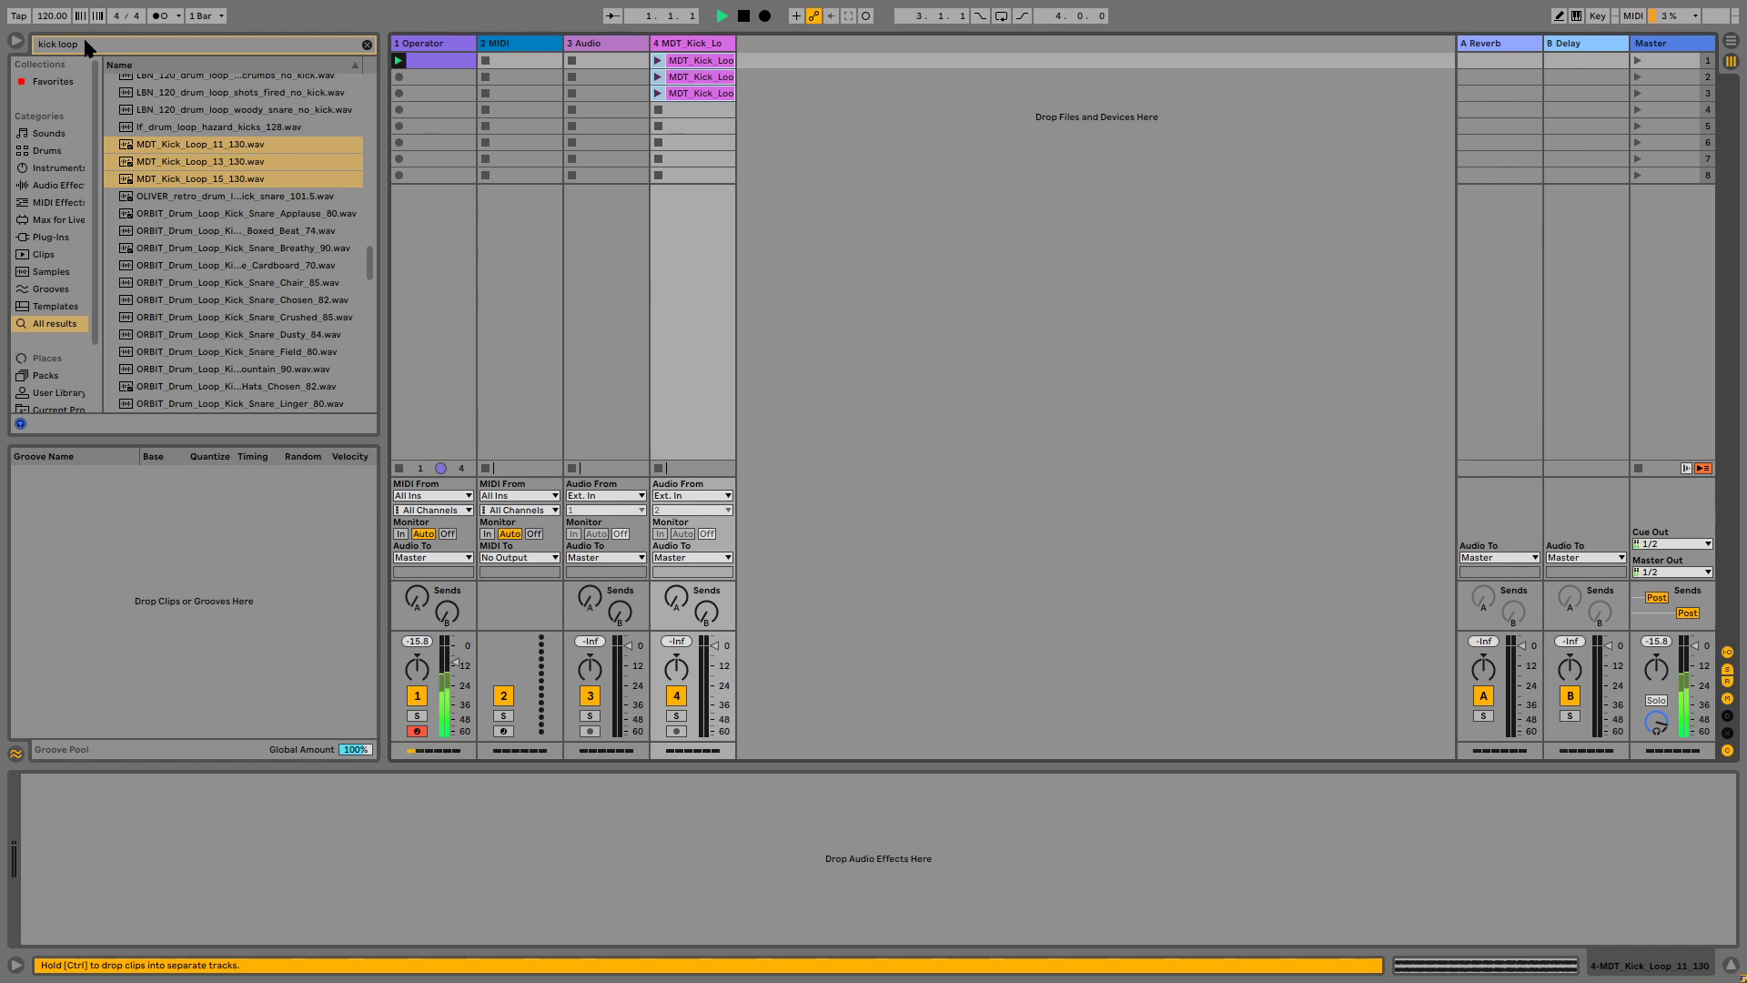
pyautogui.moveTo(40, 17); pyautogui.dragTo(40, 11)
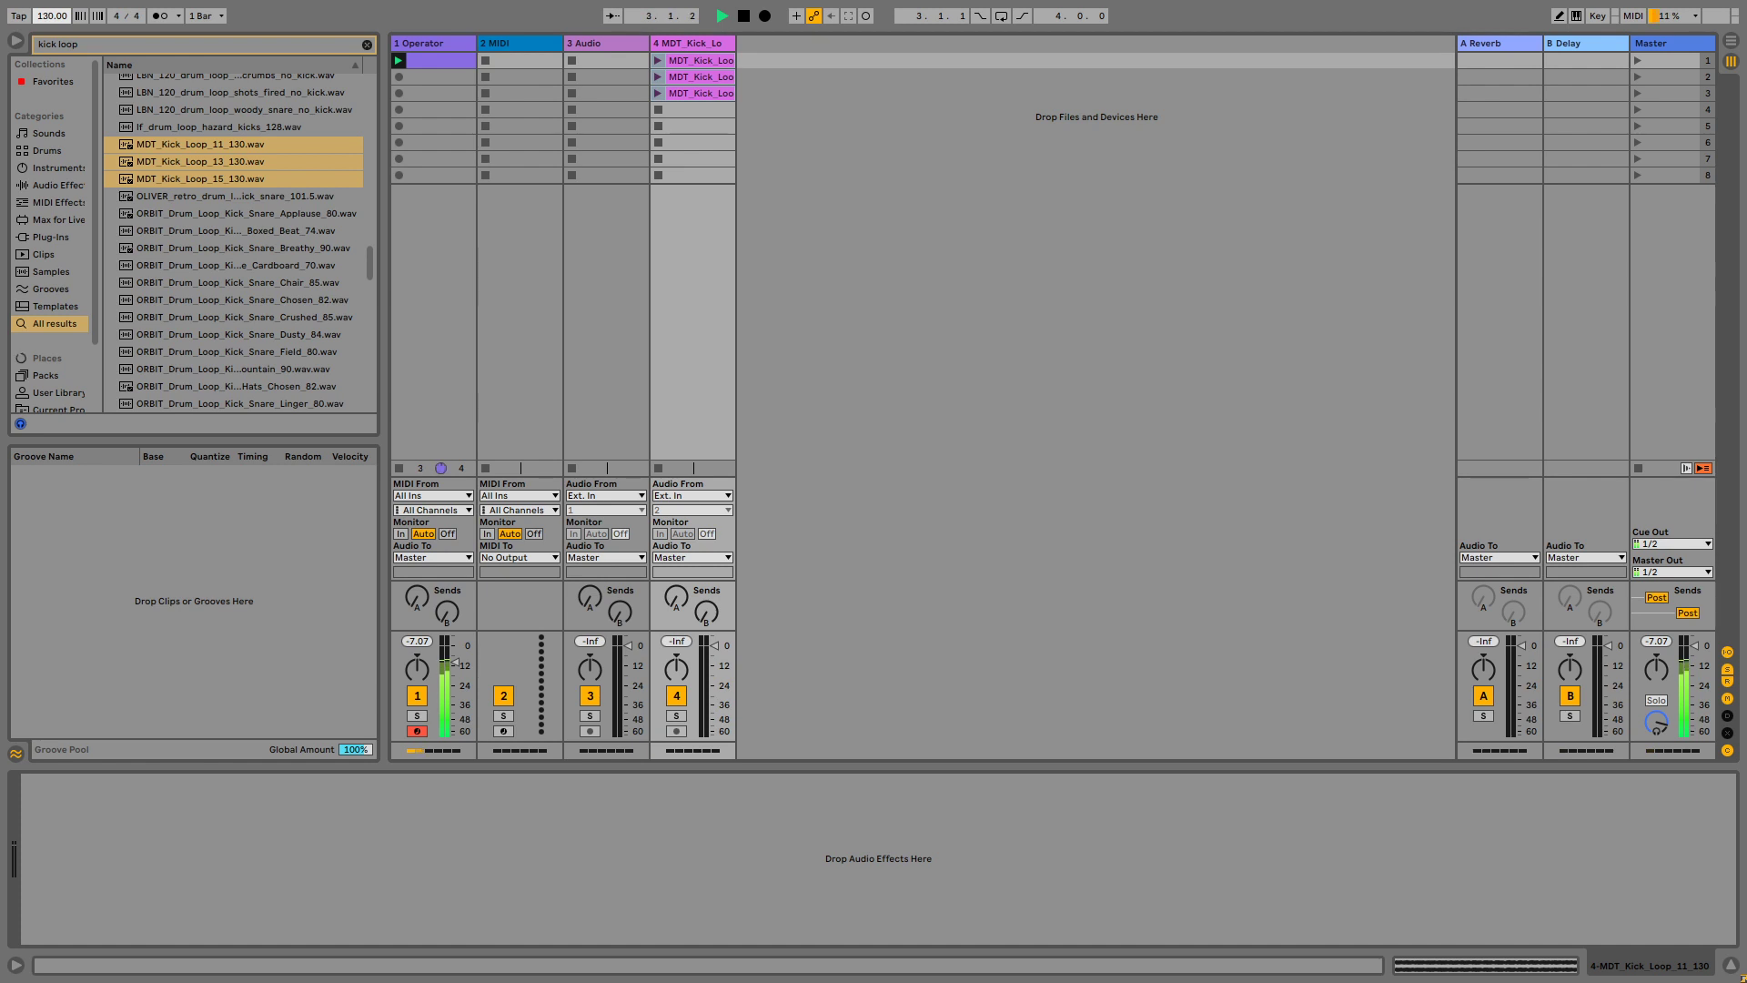
pyautogui.click(657, 94)
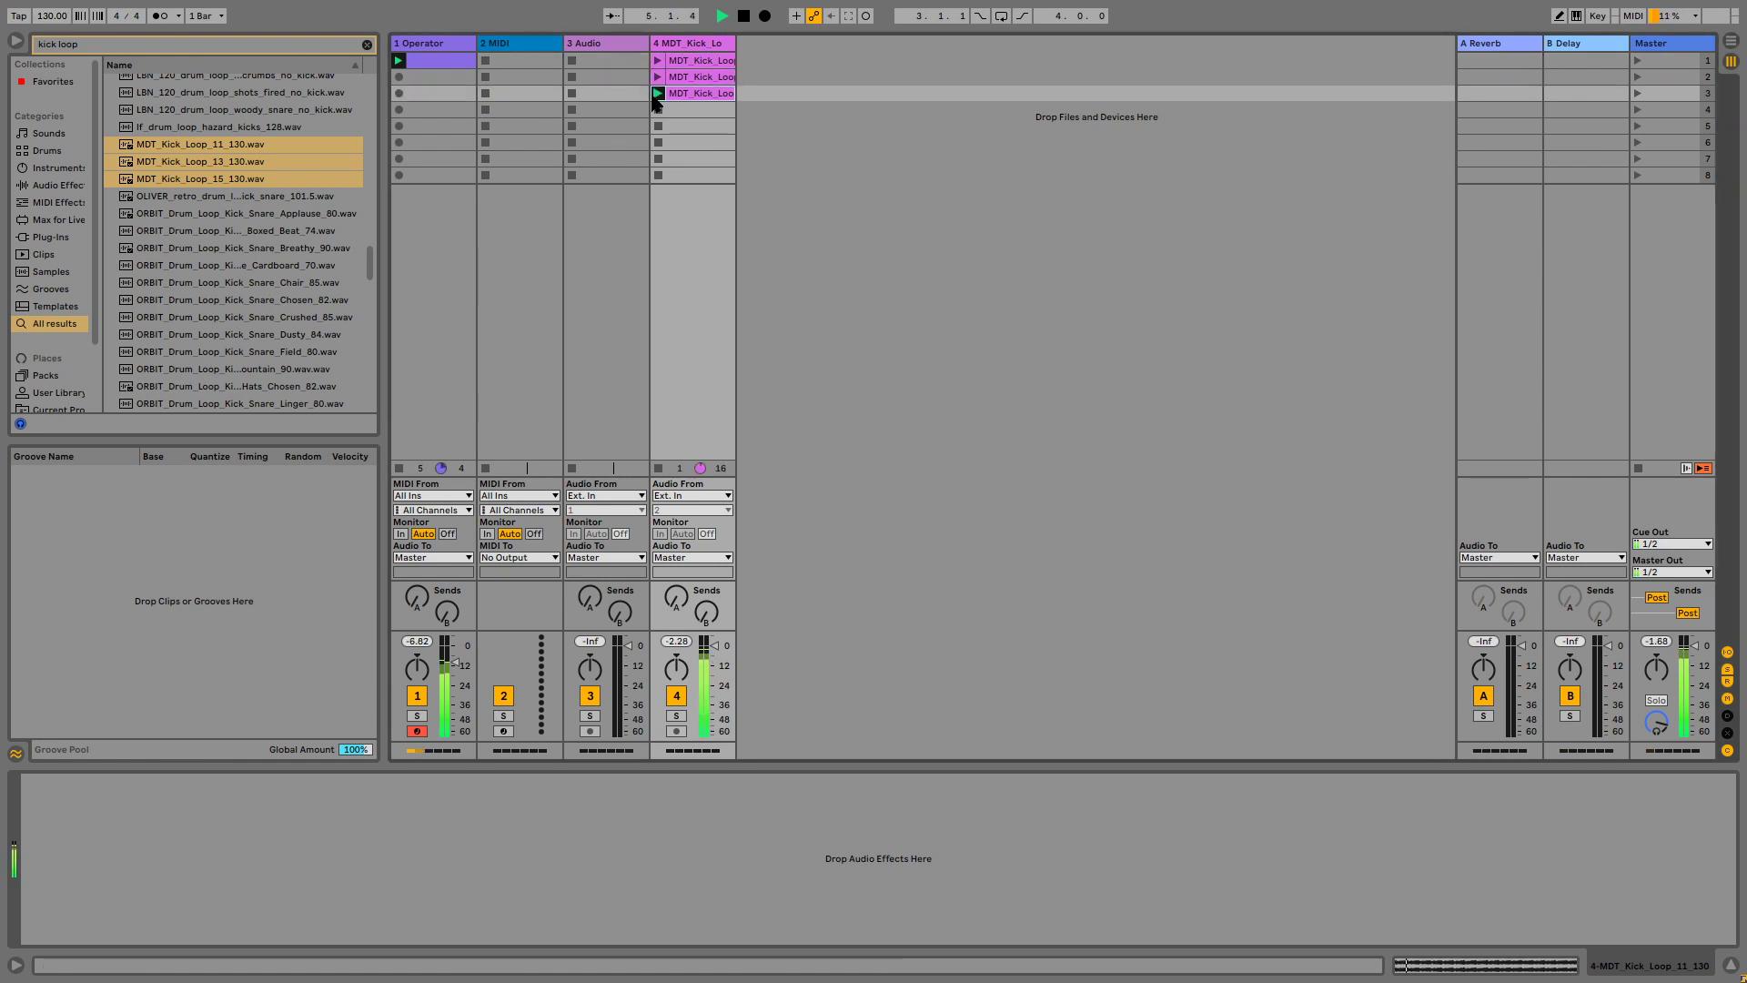
# Add the Compressor audio effect after the Hybrid Reverb on the Operator track.
pyautogui.click(442, 45)
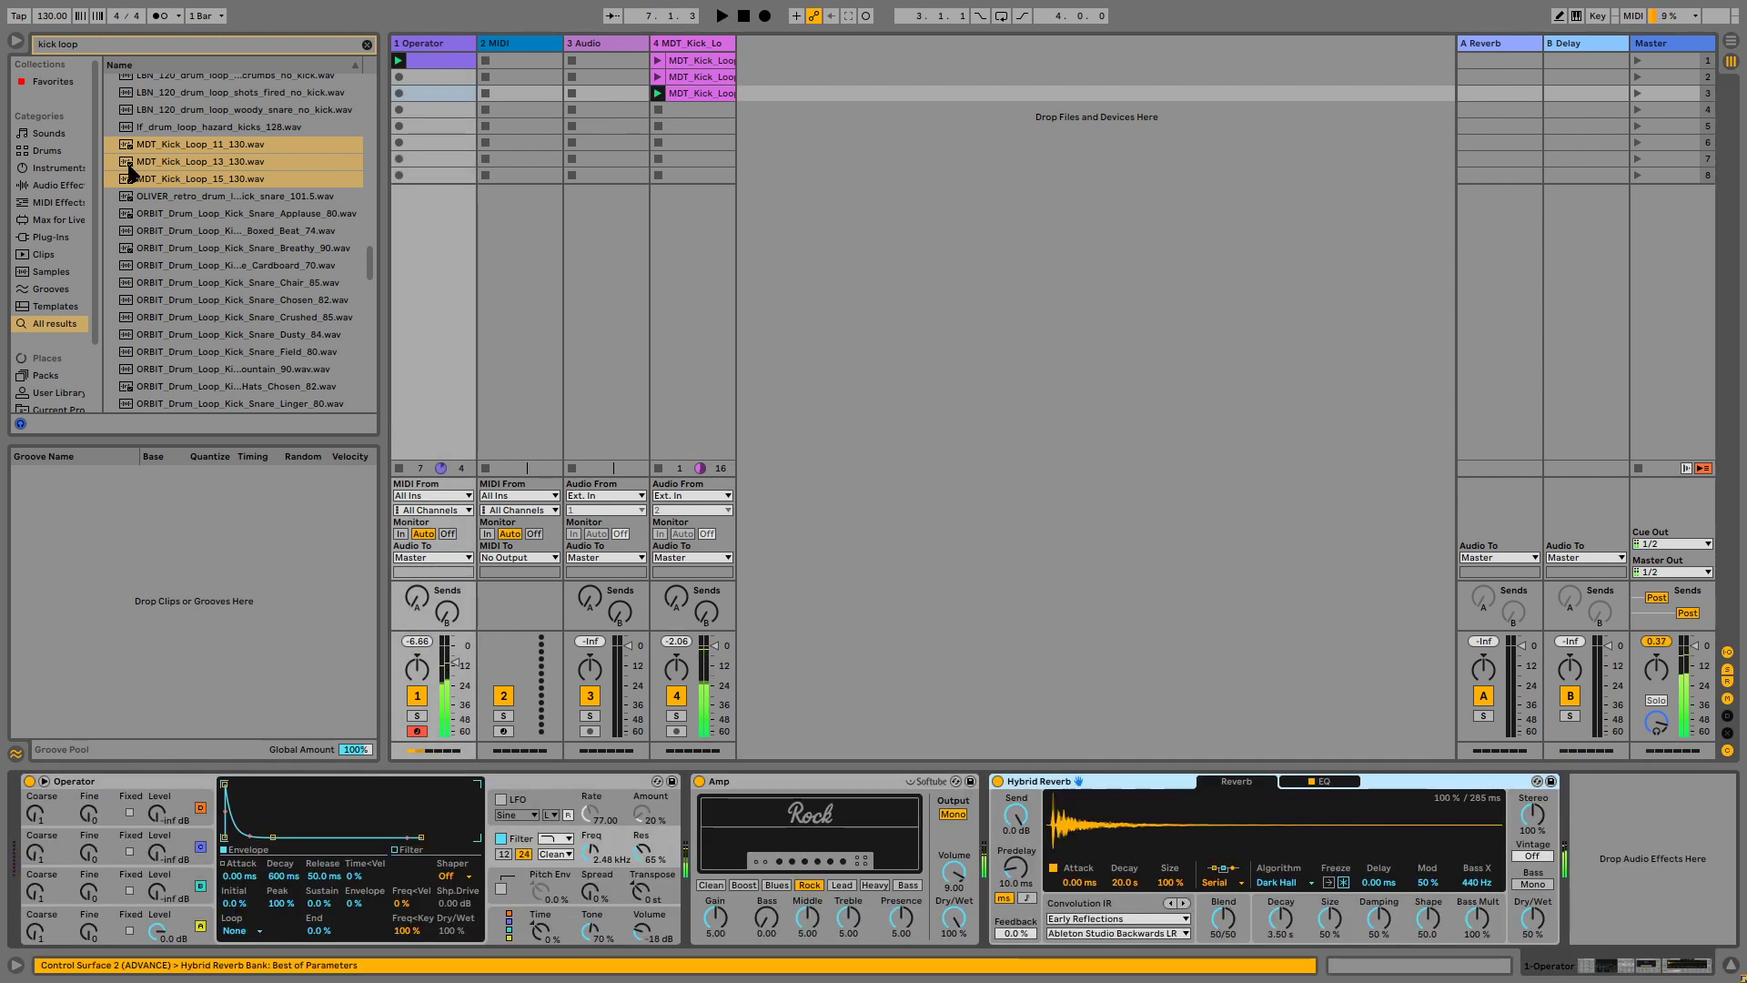
pyautogui.click(73, 185)
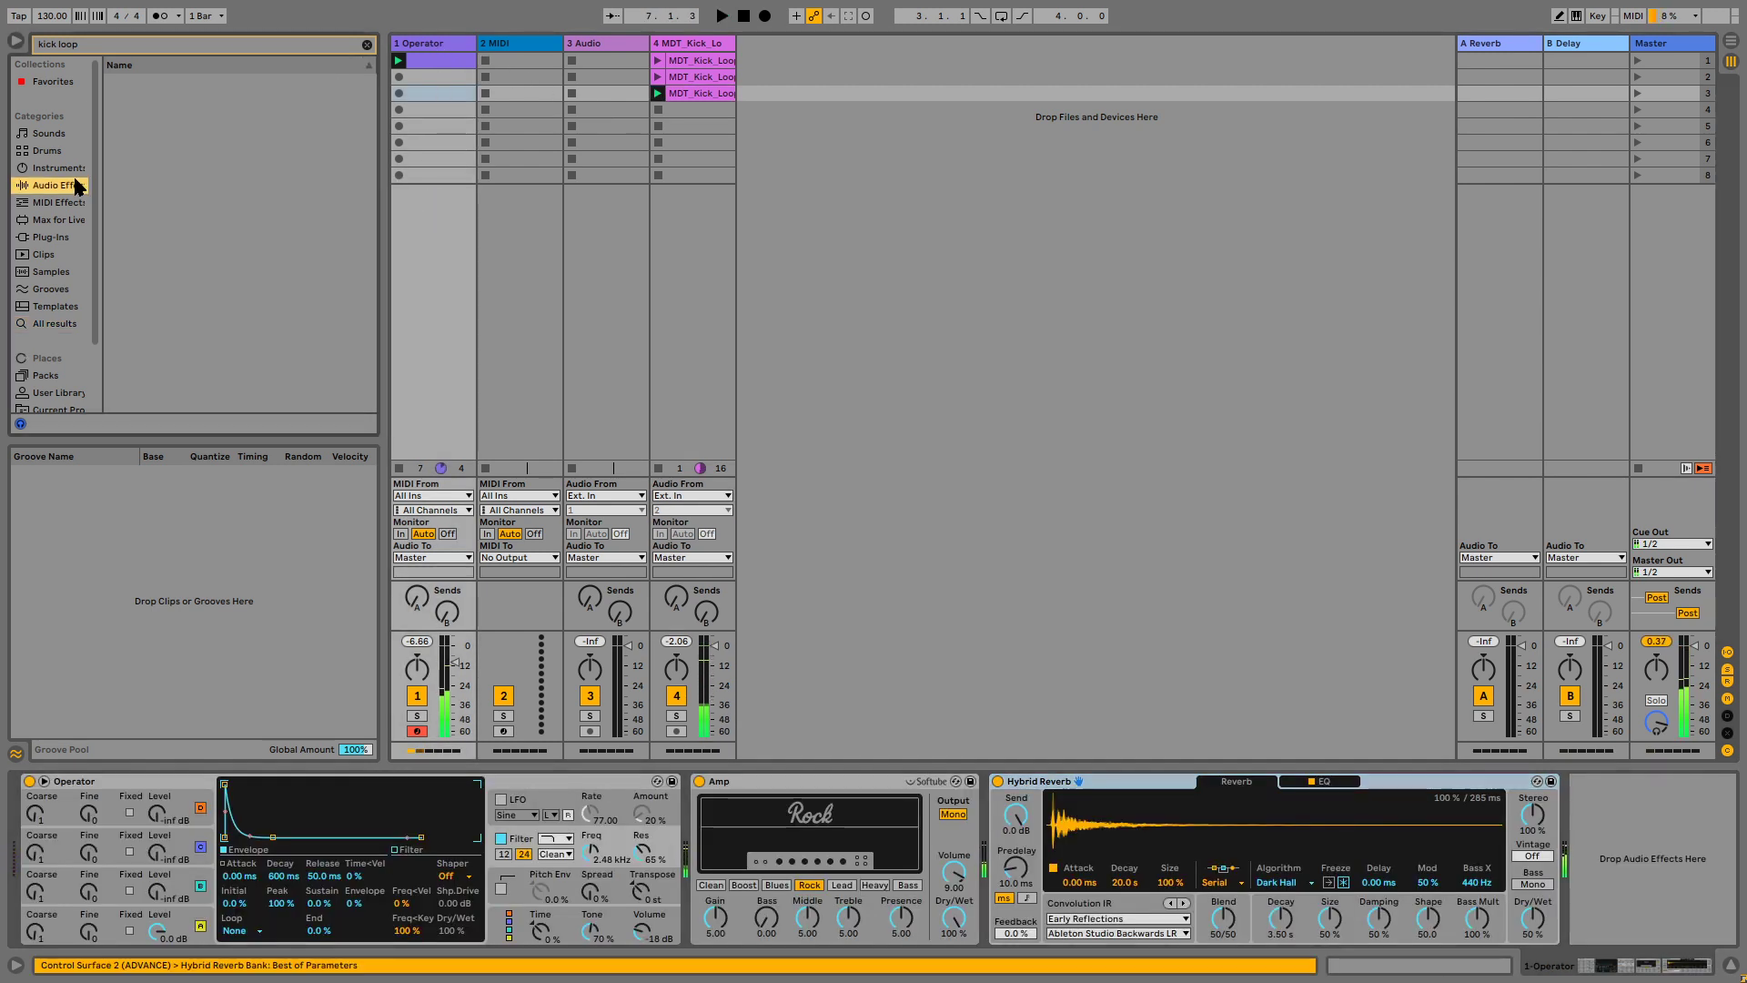
pyautogui.click(367, 46)
pyautogui.scroll(4, 248, 195)
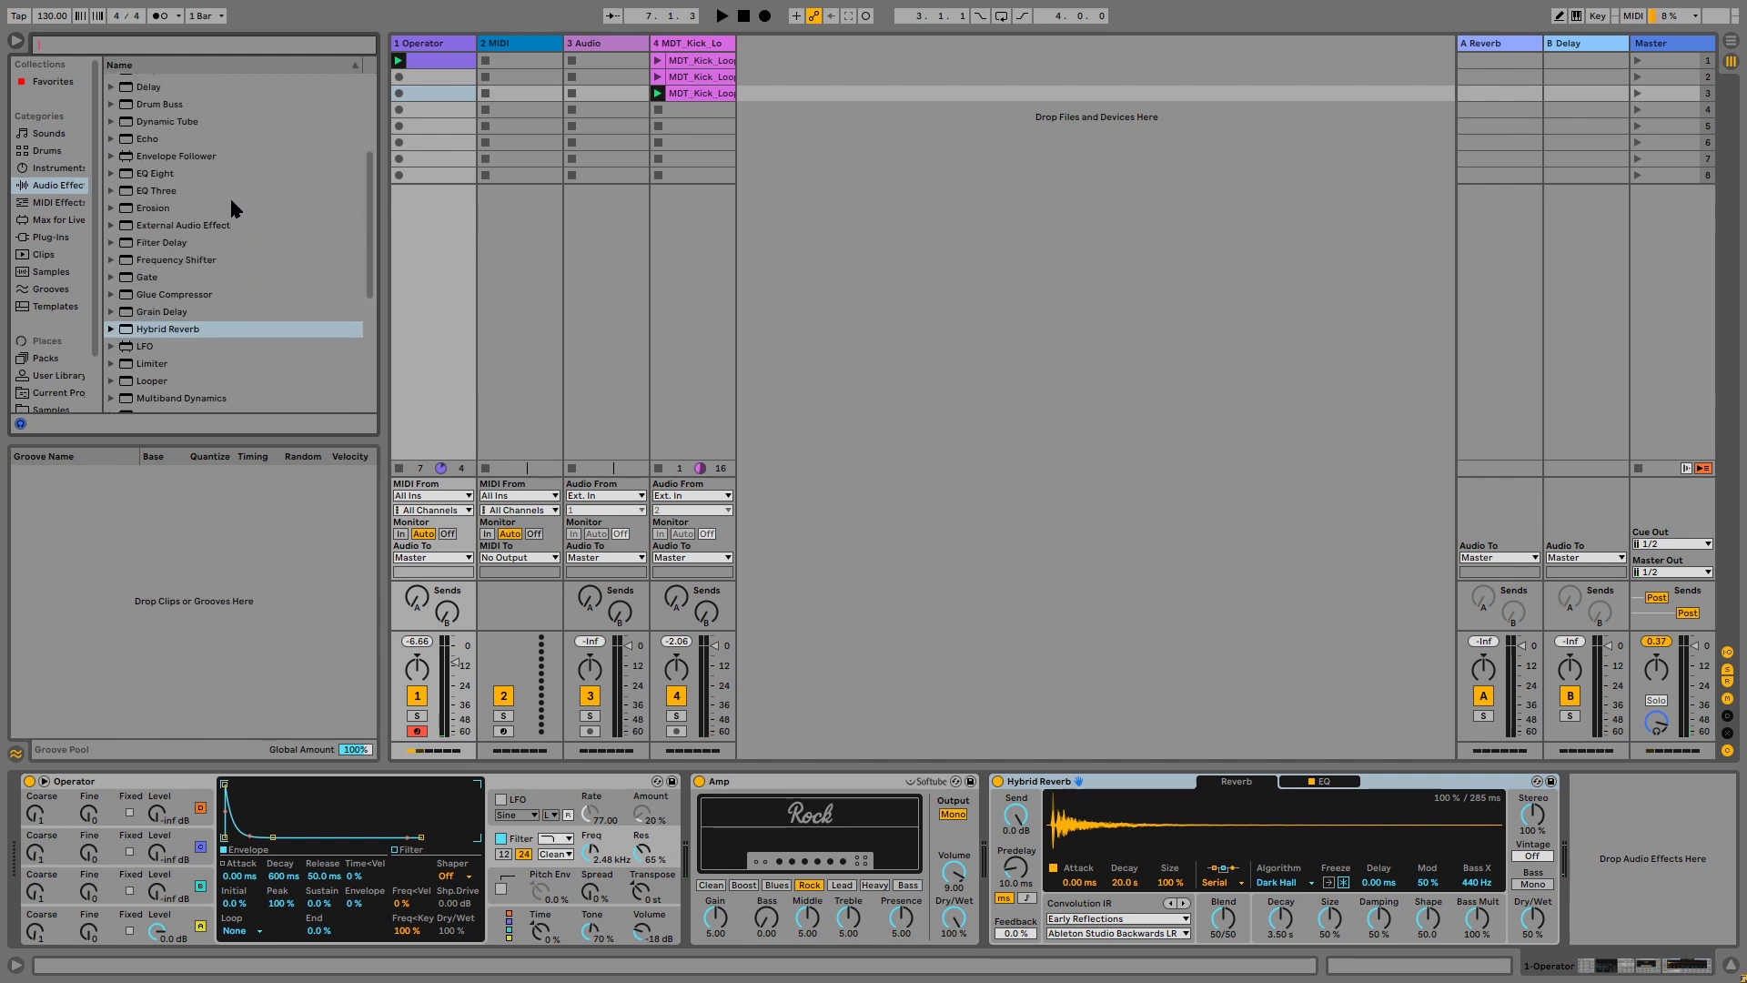
pyautogui.scroll(3, 187, 215)
pyautogui.doubleClick(175, 107)
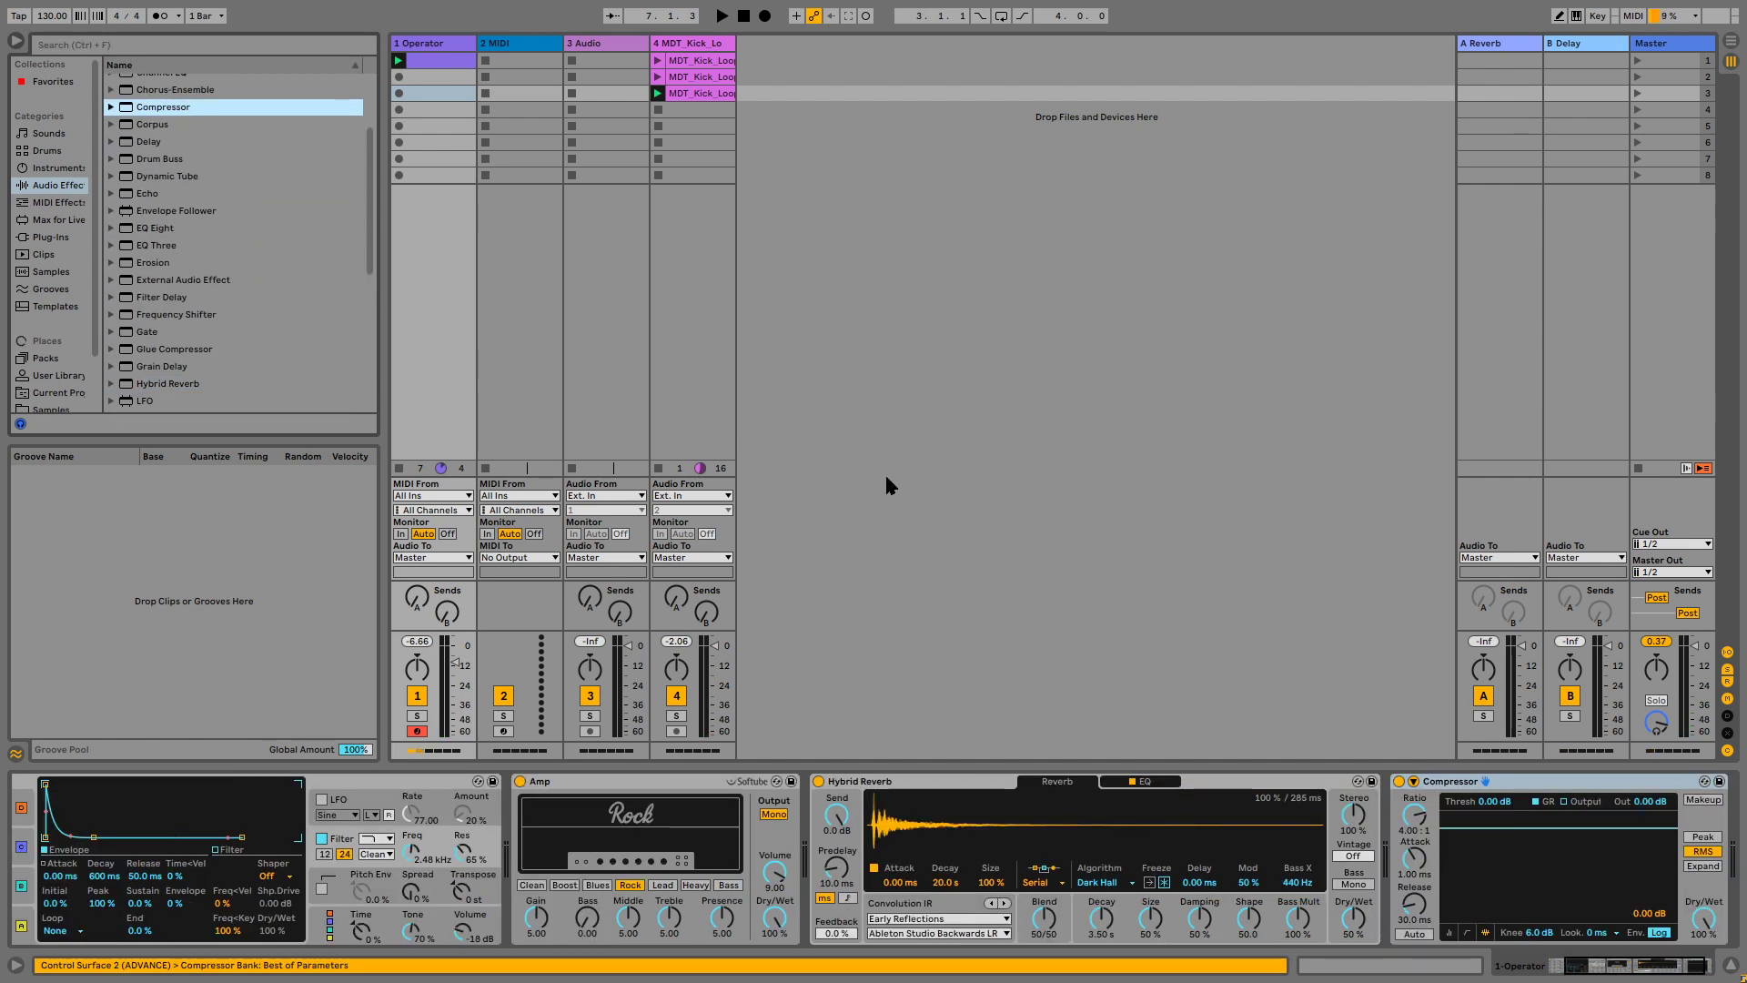
# Enable the Compressor's sidechain and feed it from the track 4 kick loop, Post FX.
pyautogui.click(1415, 782)
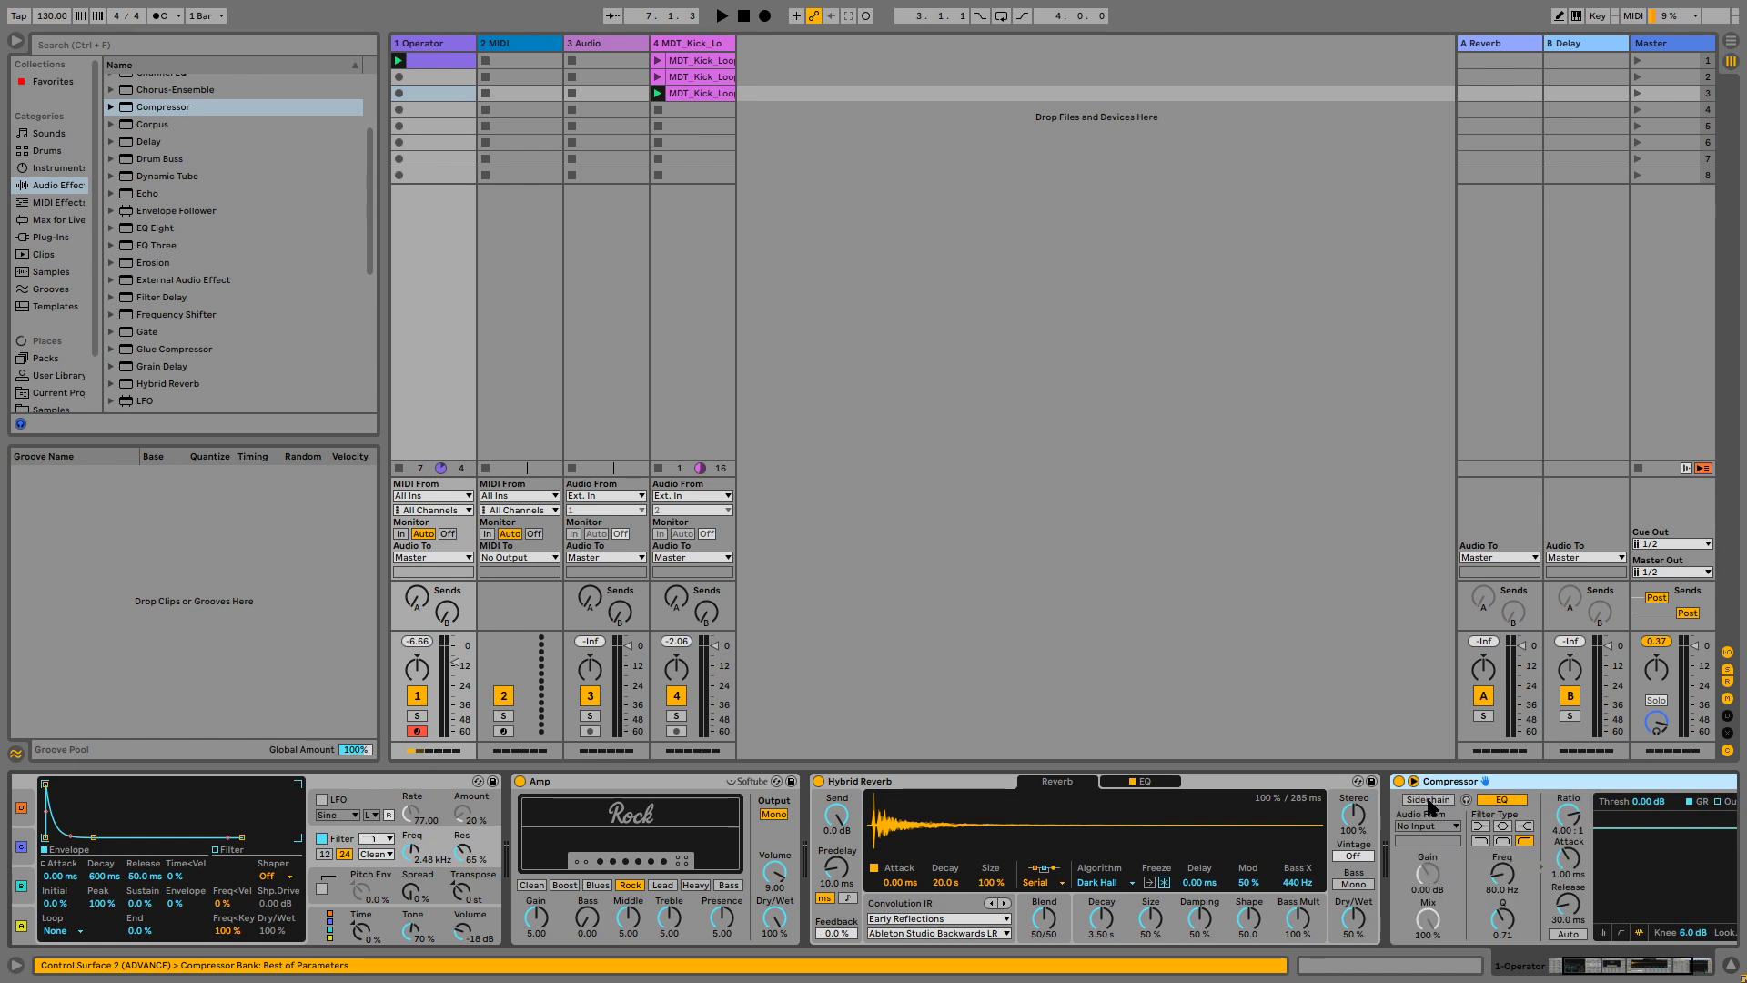
pyautogui.click(1427, 826)
pyautogui.click(1448, 869)
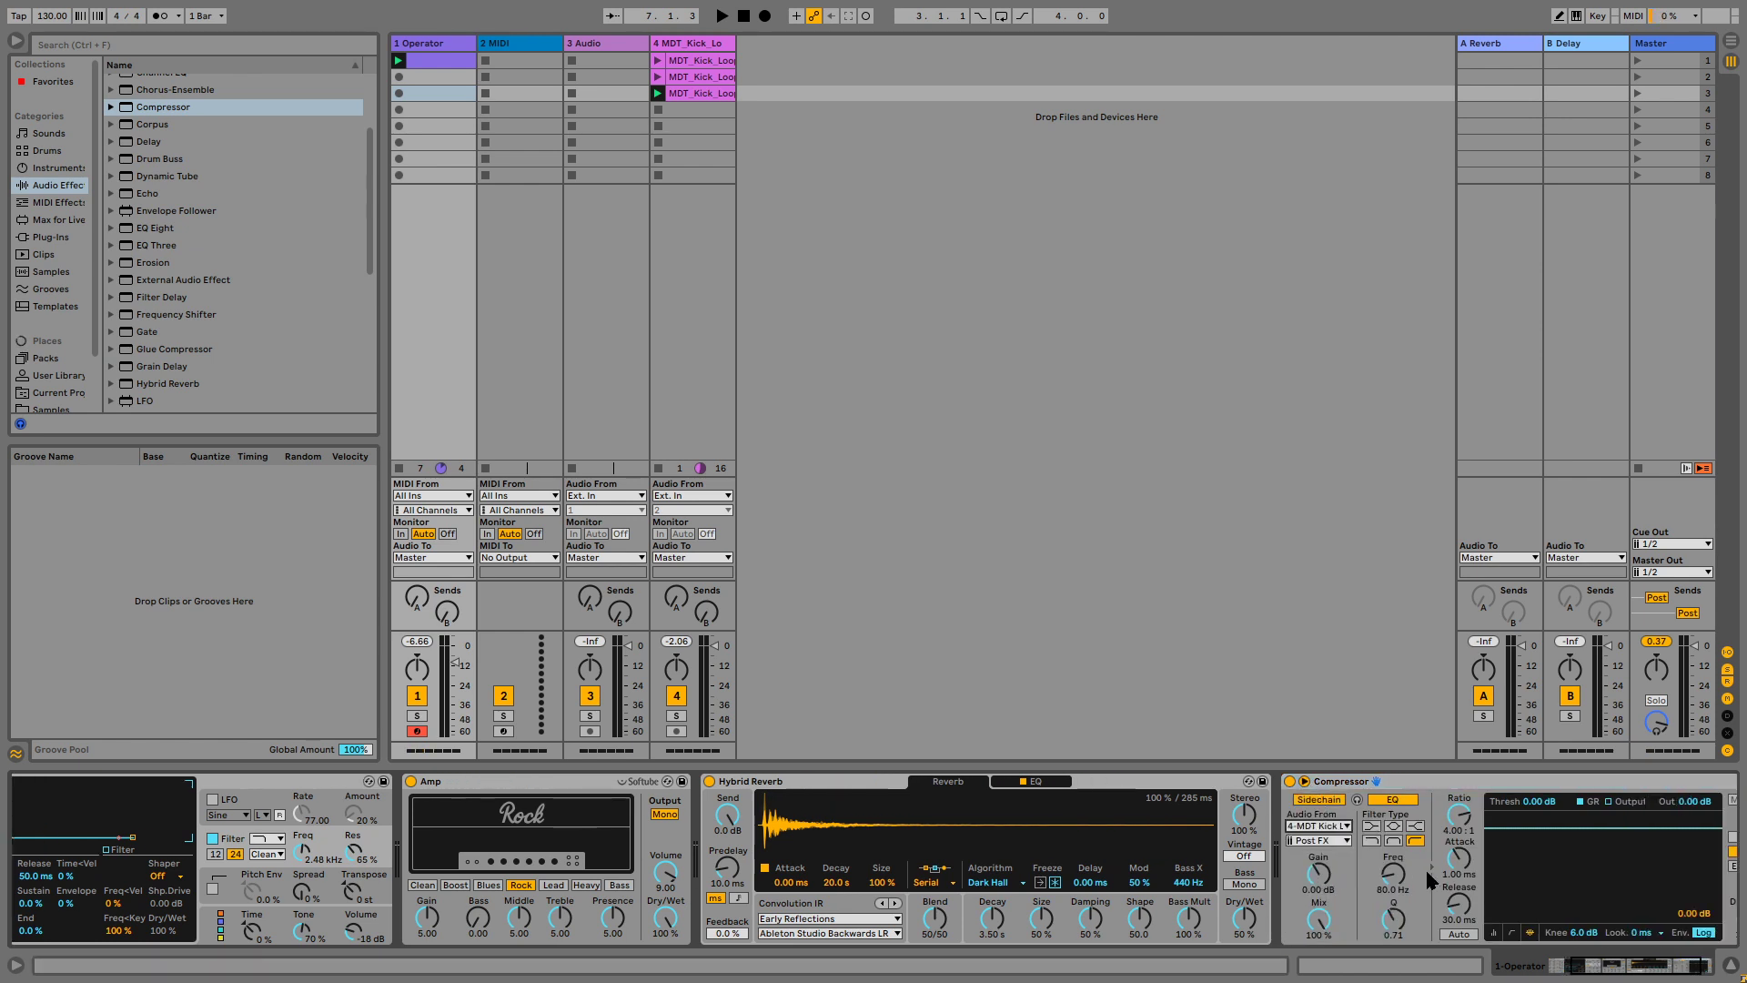
# Solo the kick loop track and lower the Compressor's threshold to -23.5 dB during playback.
pyautogui.click(673, 716)
pyautogui.press('space')
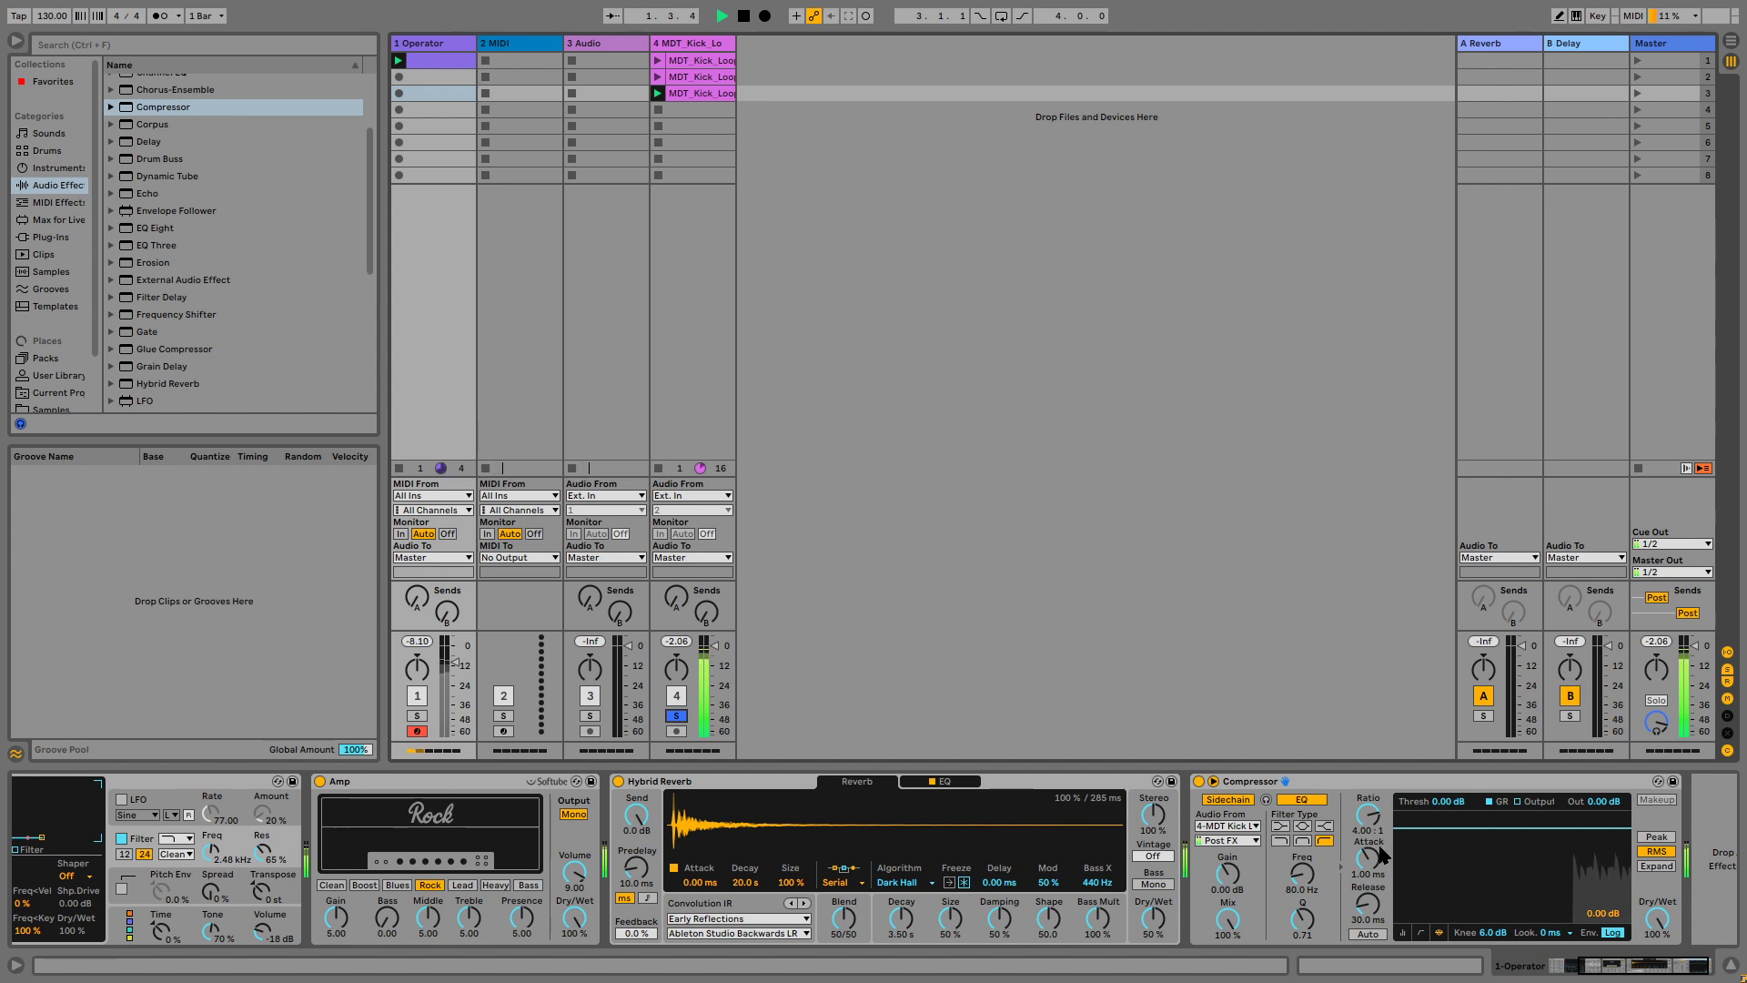
pyautogui.moveTo(1453, 828); pyautogui.dragTo(1454, 890)
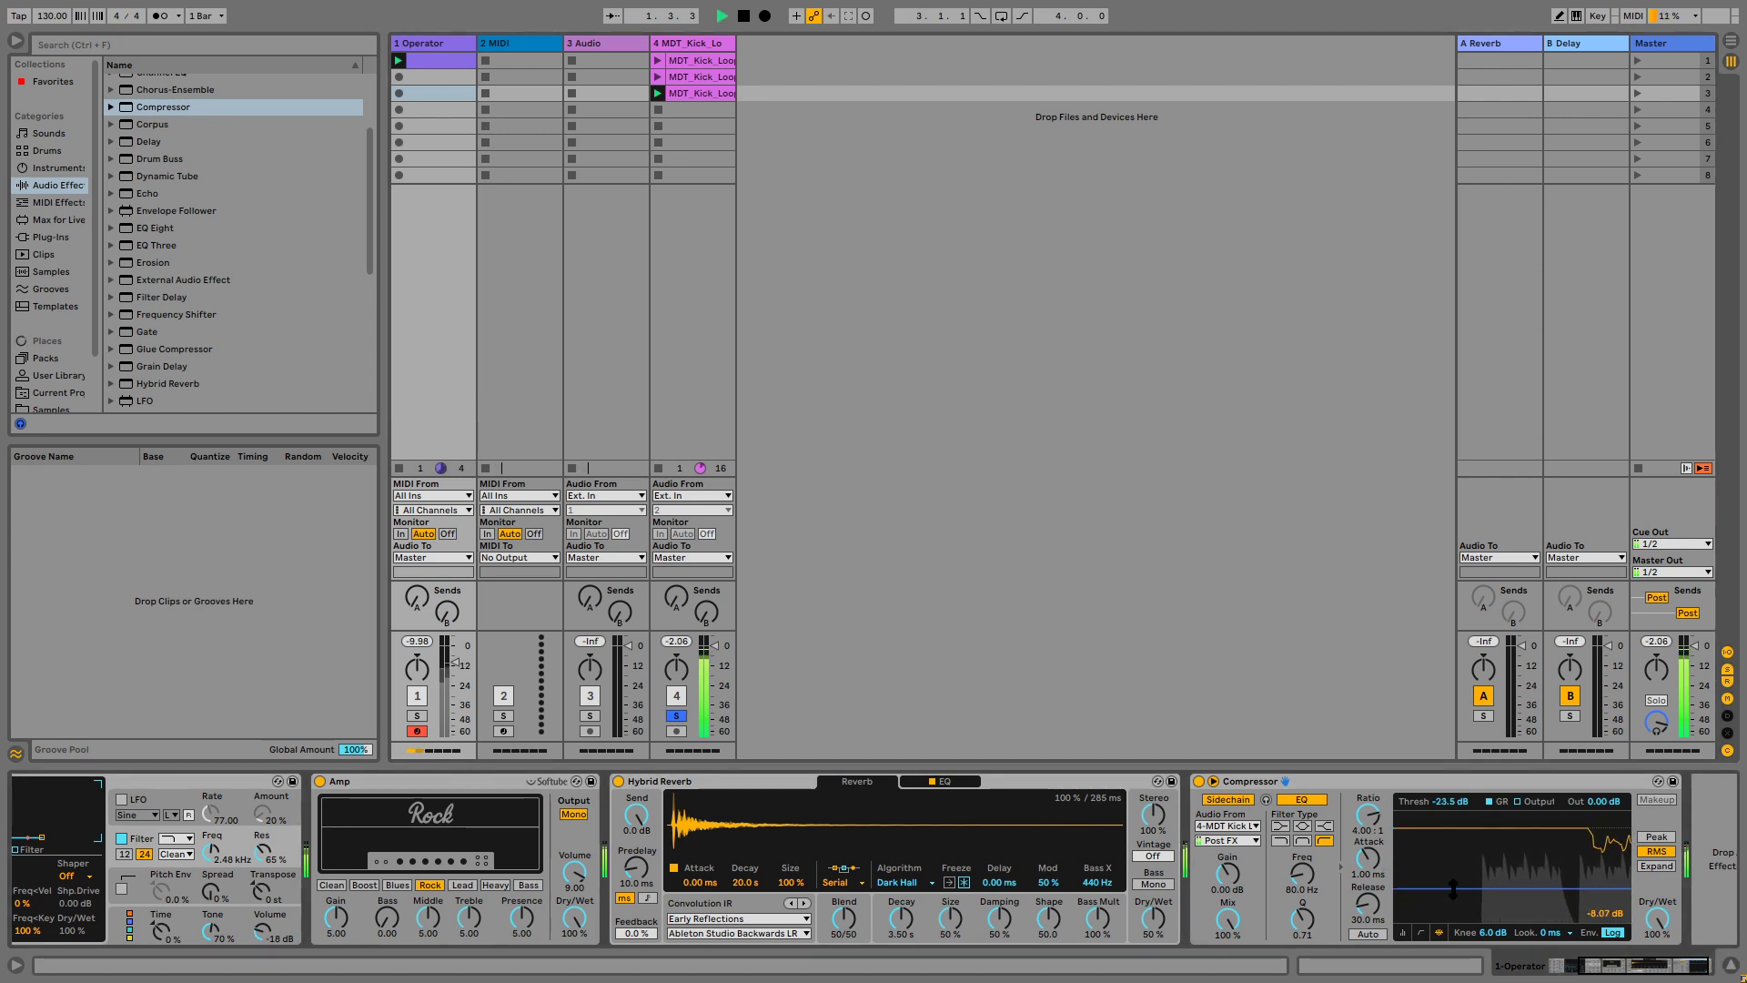
# Raise the Compressor's sidechain EQ filter frequency, set its Q to 2.94 and resume playback.
pyautogui.press('space')
pyautogui.moveTo(1301, 874); pyautogui.dragTo(1301, 816)
pyautogui.moveTo(1304, 917)
pyautogui.mouseDown()
pyautogui.moveTo(1303, 885)
pyautogui.moveTo(1302, 913)
pyautogui.mouseUp()
pyautogui.press('space')
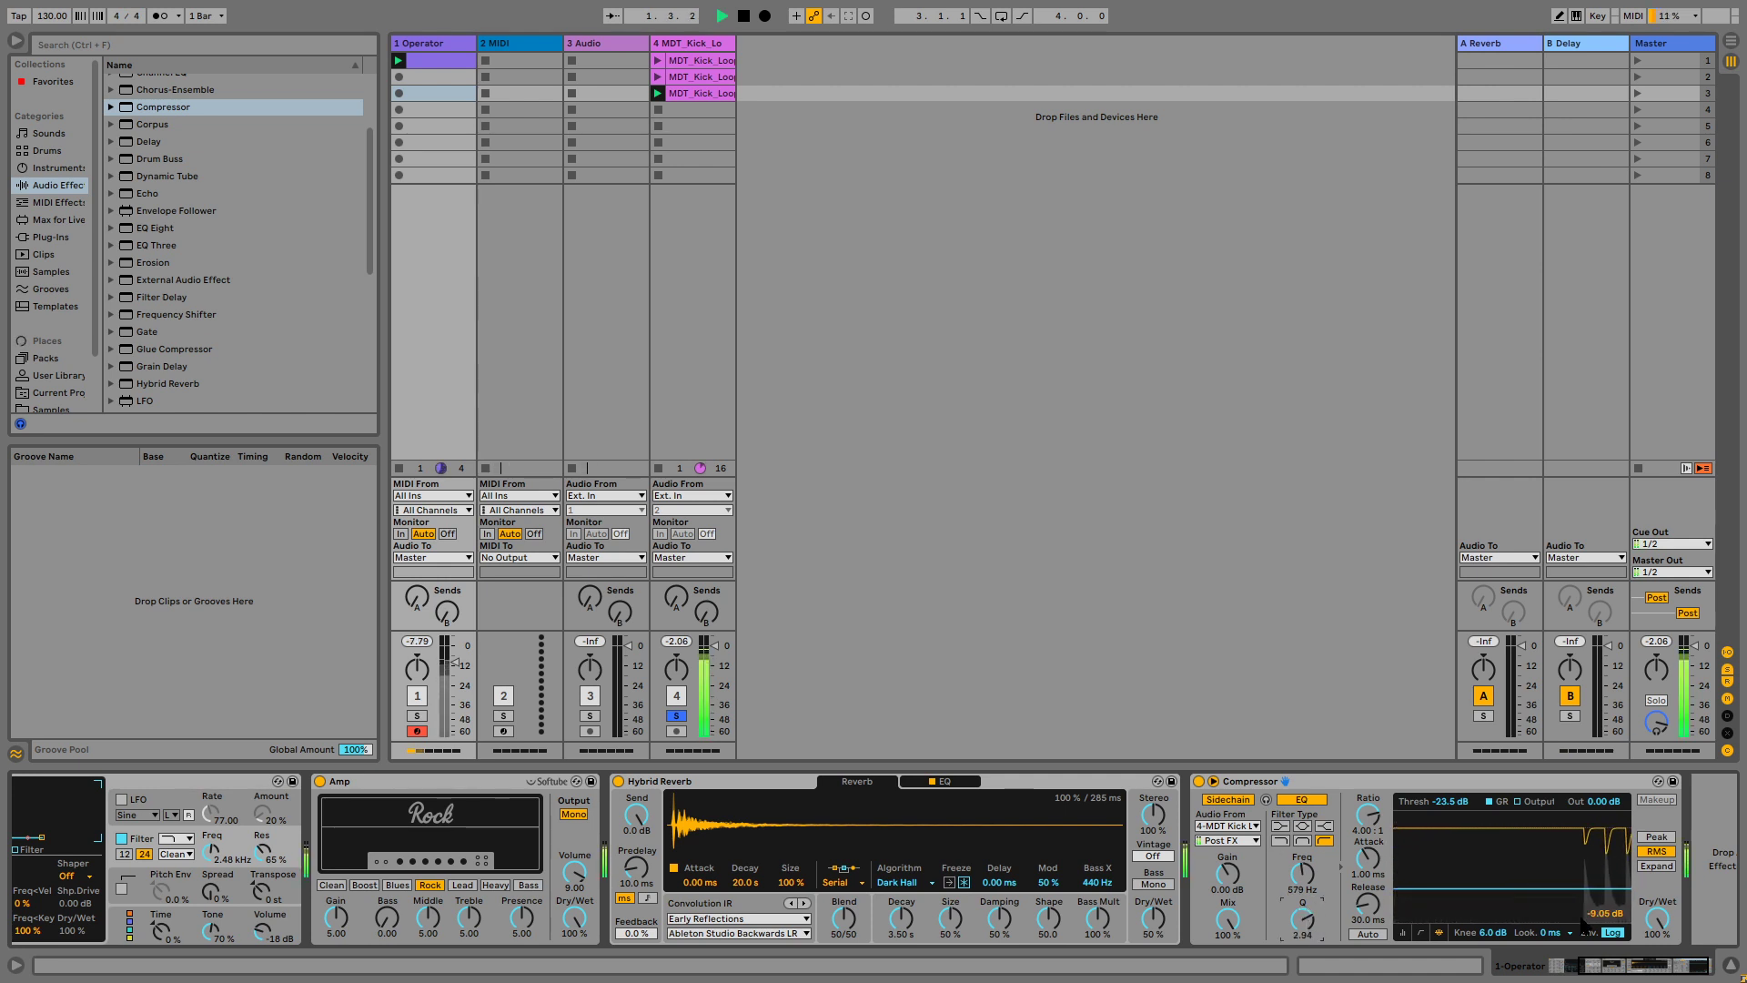
# Solo the Operator track together with the kick and set the Compressor's threshold to -35.0 dB.
pyautogui.moveTo(1581, 888)
pyautogui.mouseDown()
pyautogui.moveTo(1580, 921)
pyautogui.moveTo(1581, 905)
pyautogui.mouseUp()
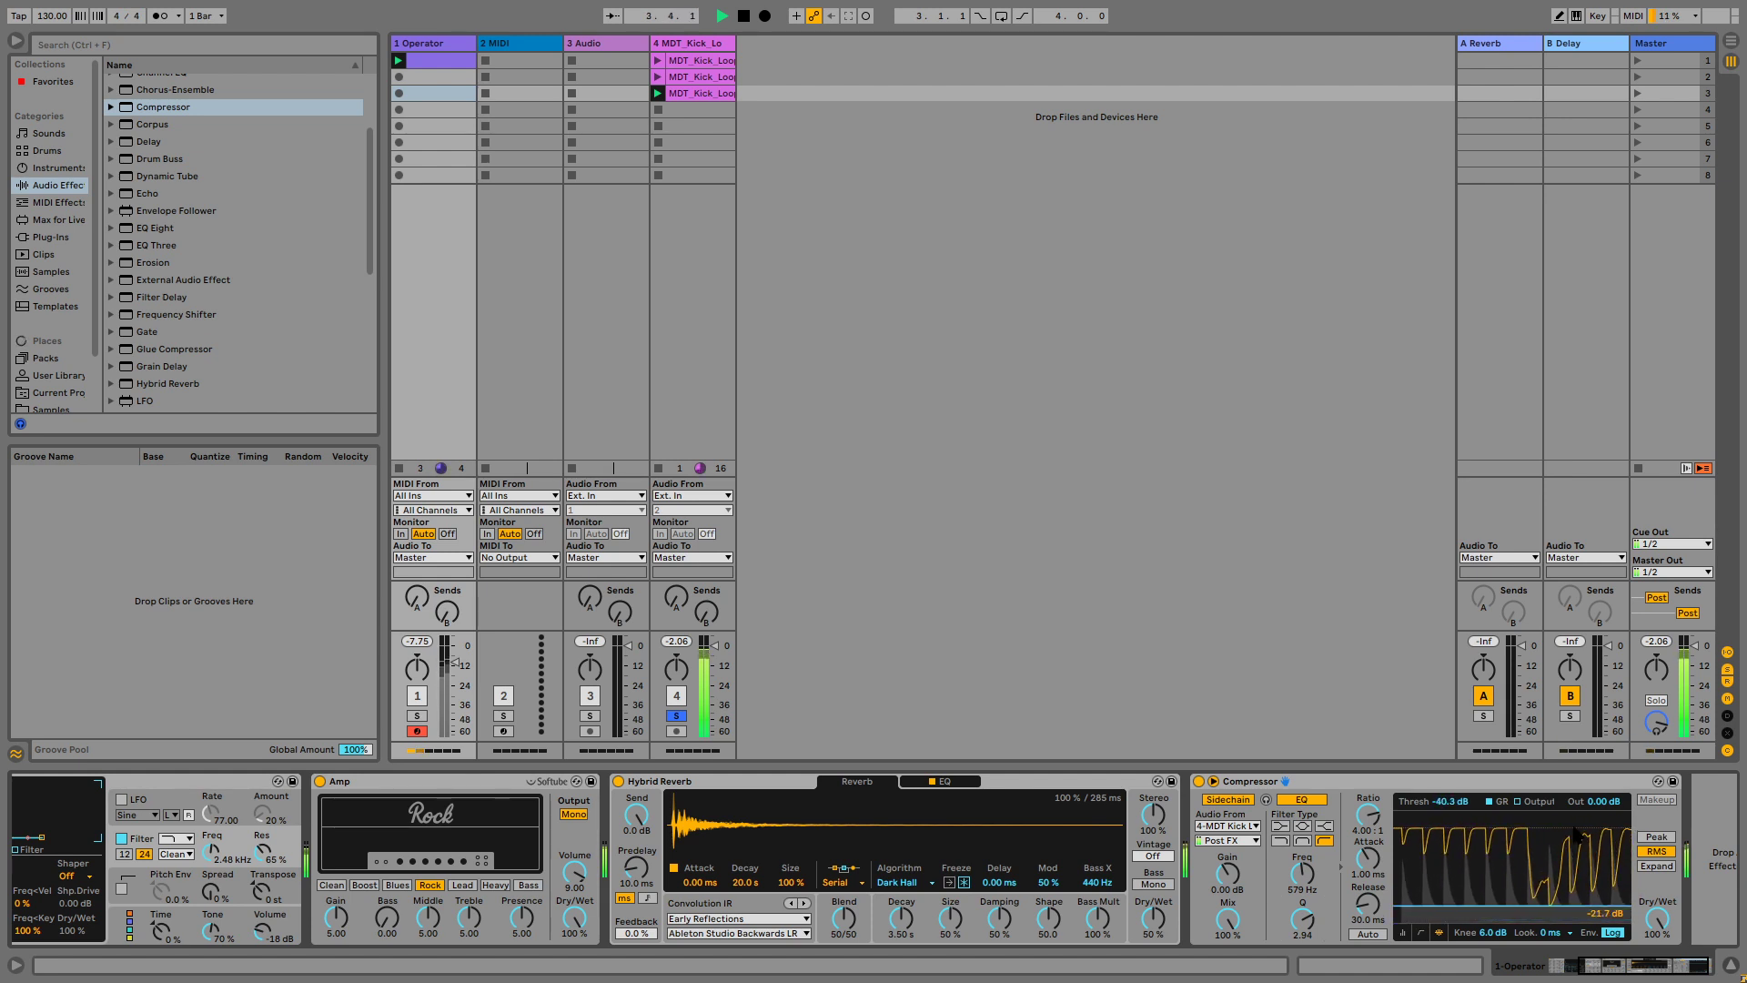
pyautogui.click(415, 716)
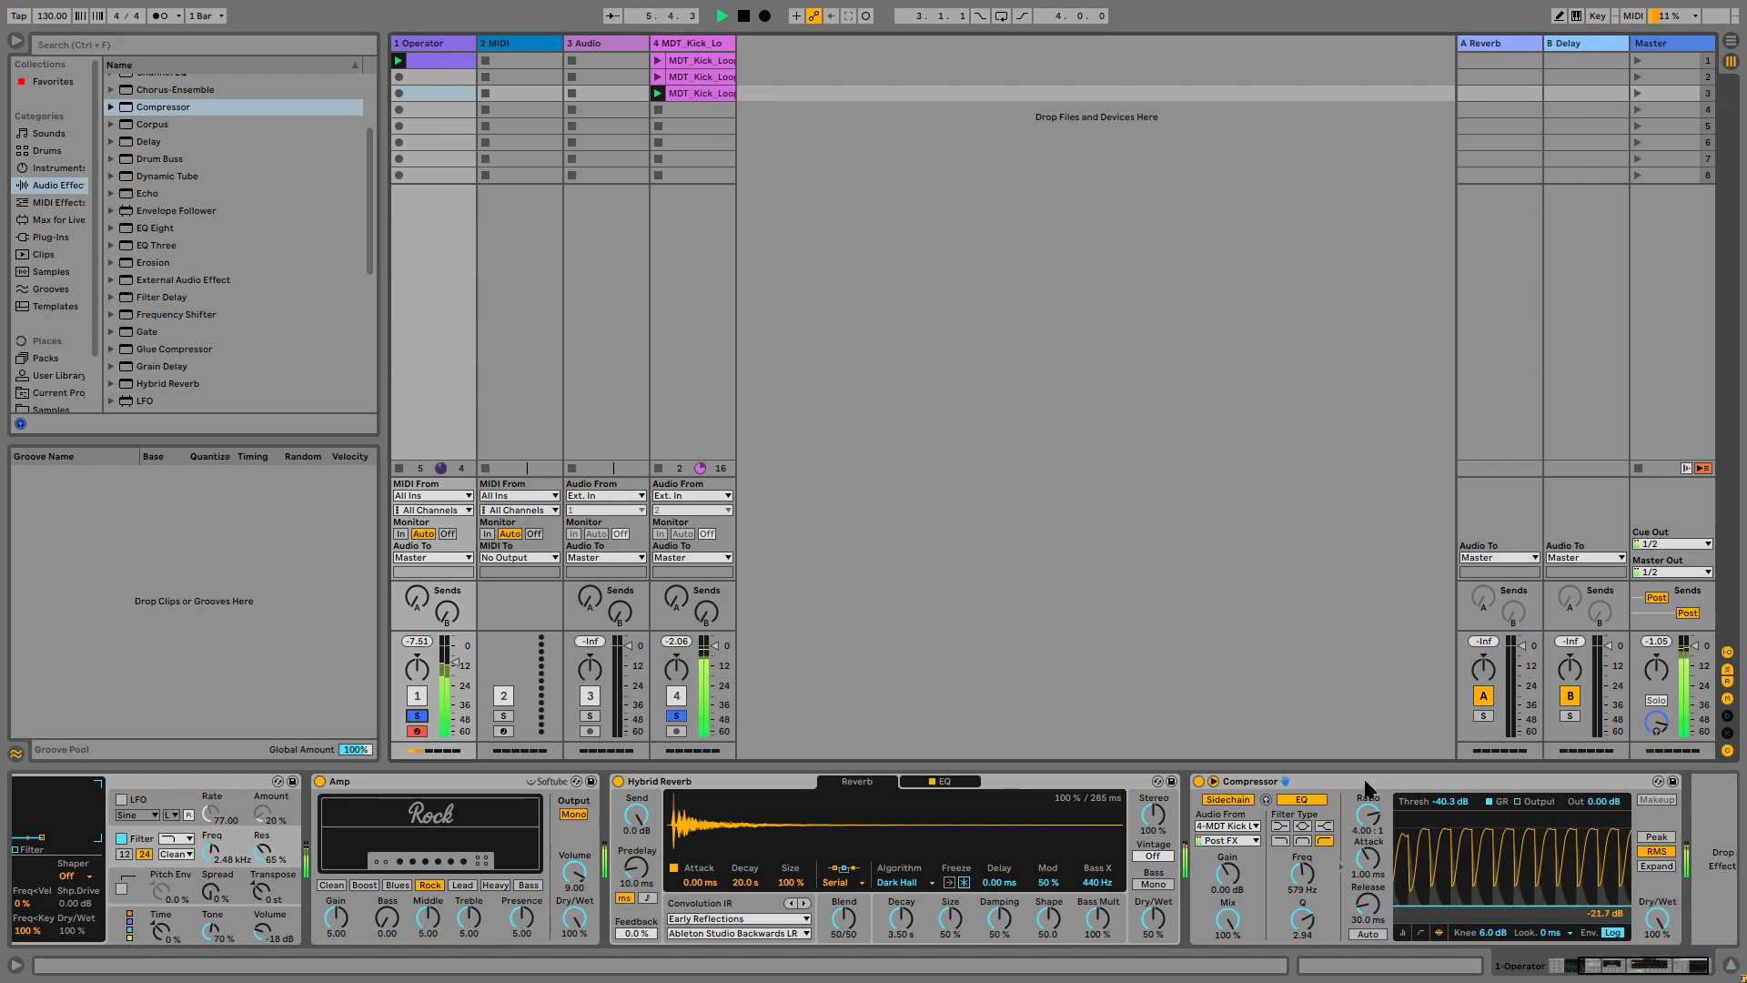
pyautogui.moveTo(1426, 908); pyautogui.dragTo(1427, 901)
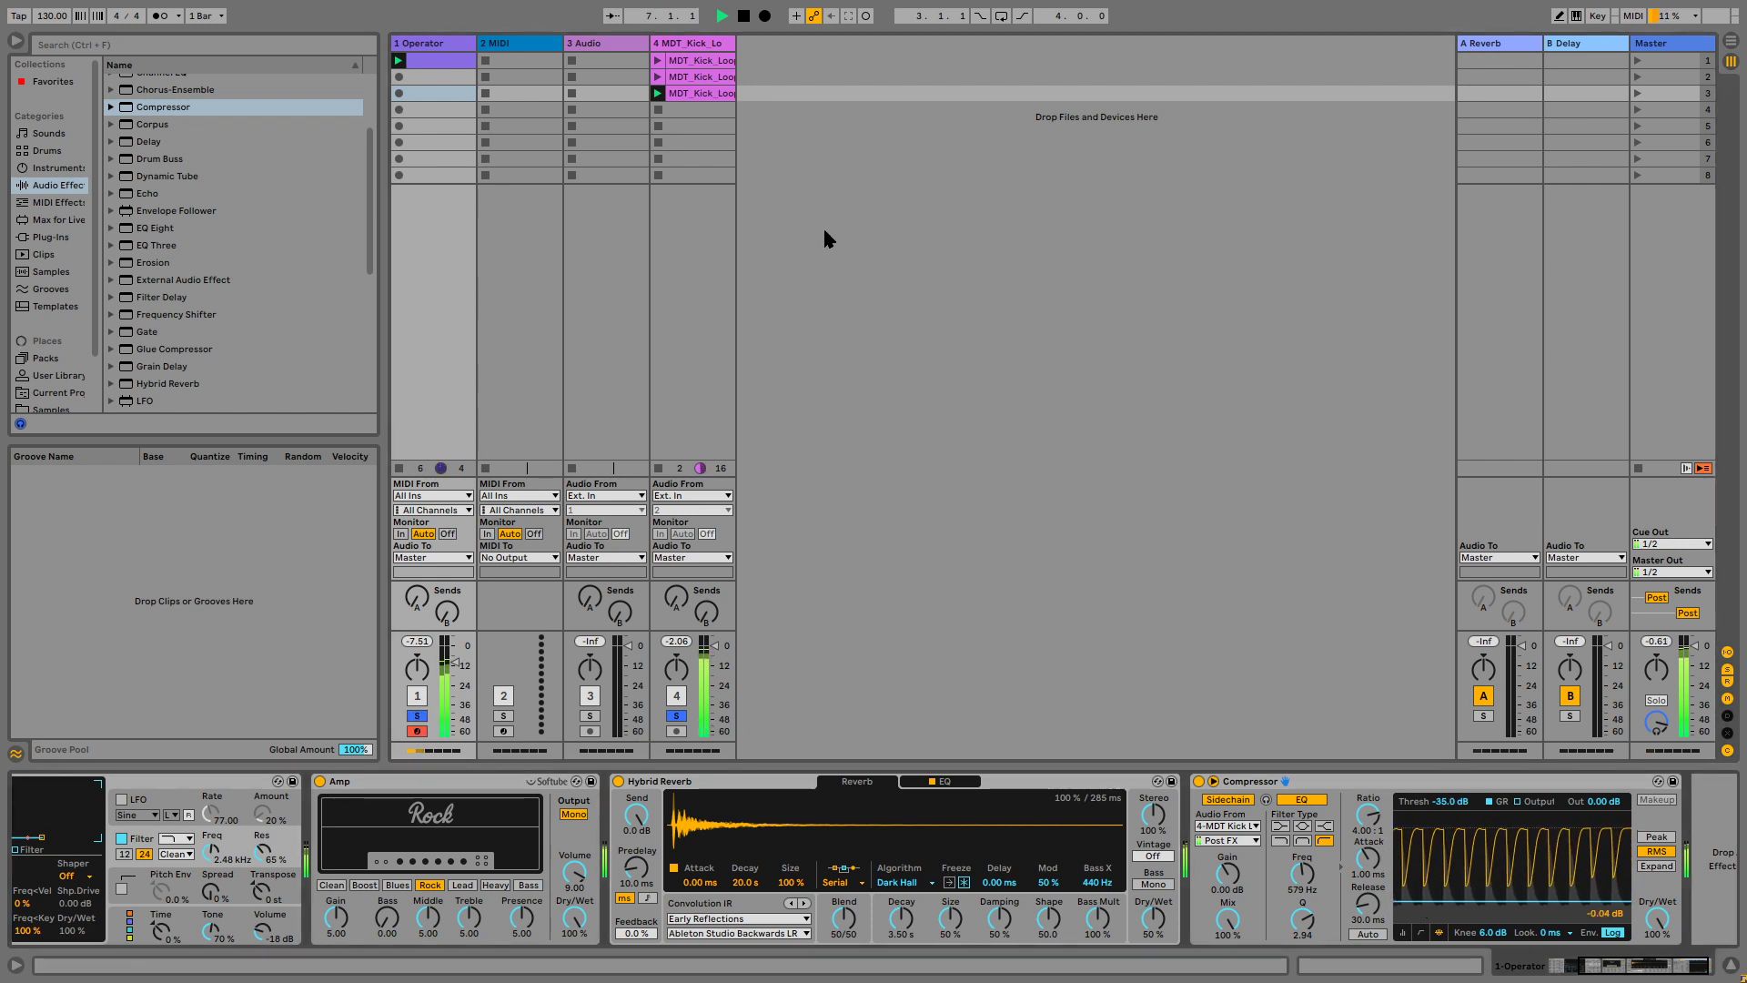
# Duplicate the bass clip into track 1's second slot, launch the copy and open its notes.
pyautogui.doubleClick(440, 77)
pyautogui.click(398, 76)
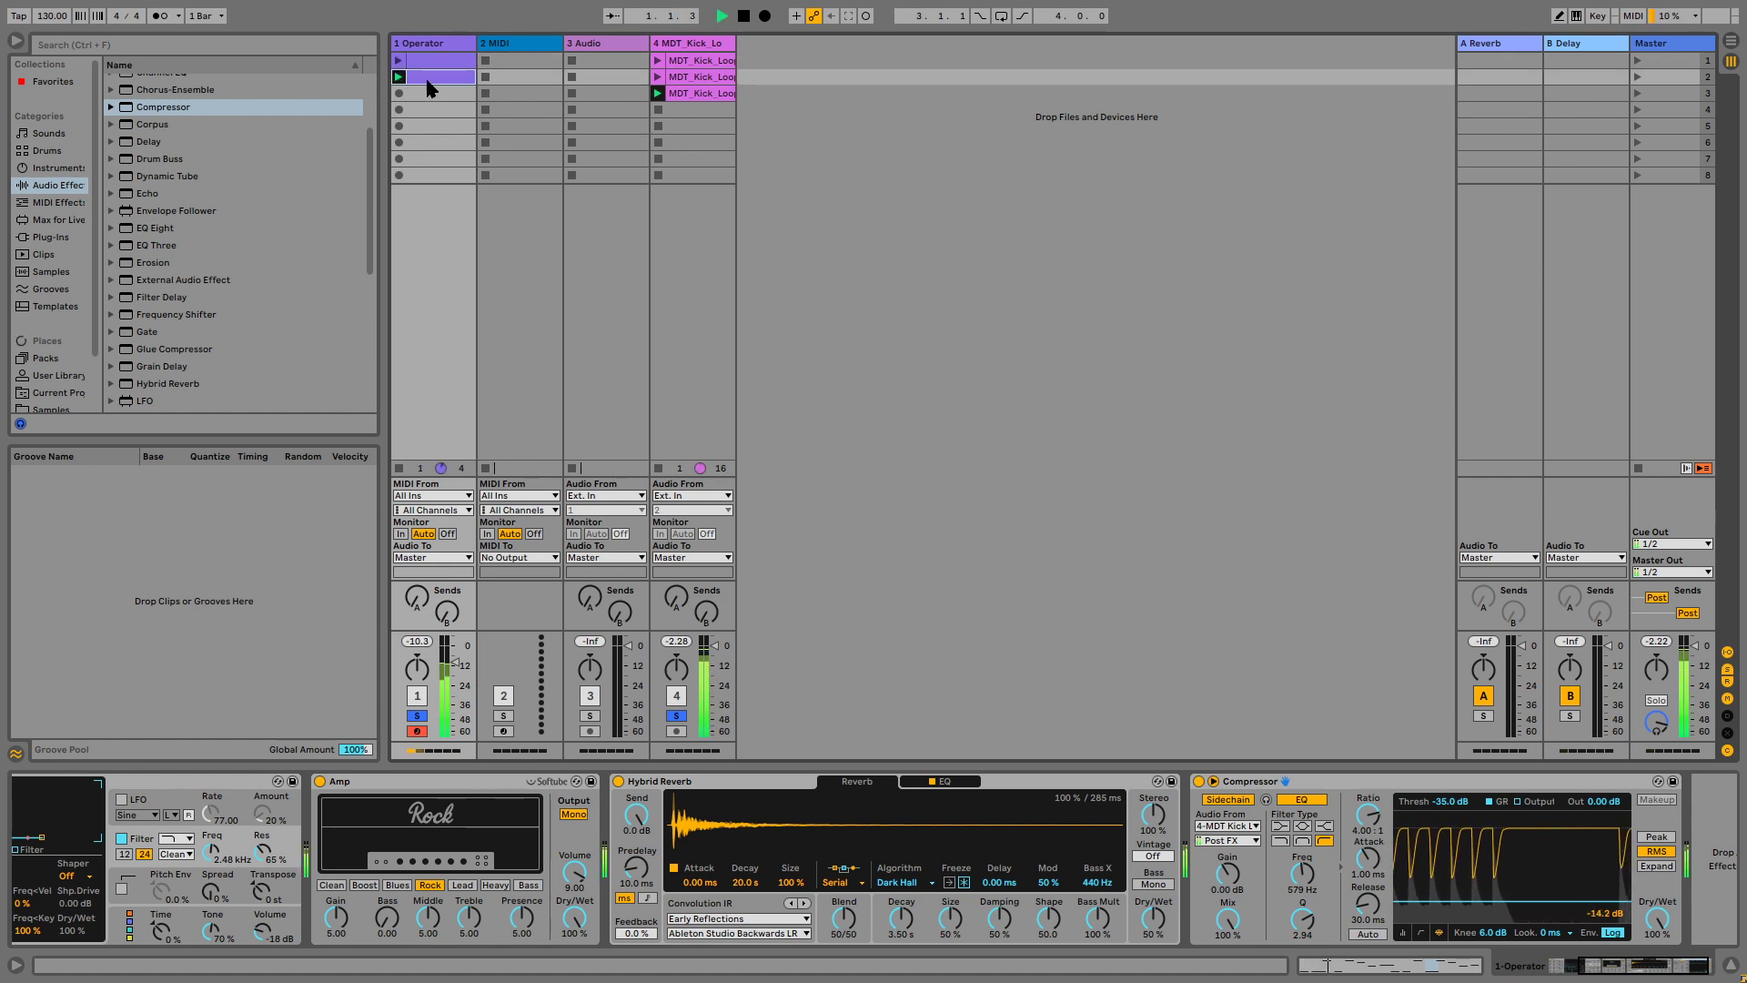
pyautogui.doubleClick(425, 80)
pyautogui.press('space')
# Transpose the C2 note at 1.1.2 in the copied clip down an octave to C1.
pyautogui.click(717, 800)
pyautogui.press('space')
pyautogui.click(566, 895)
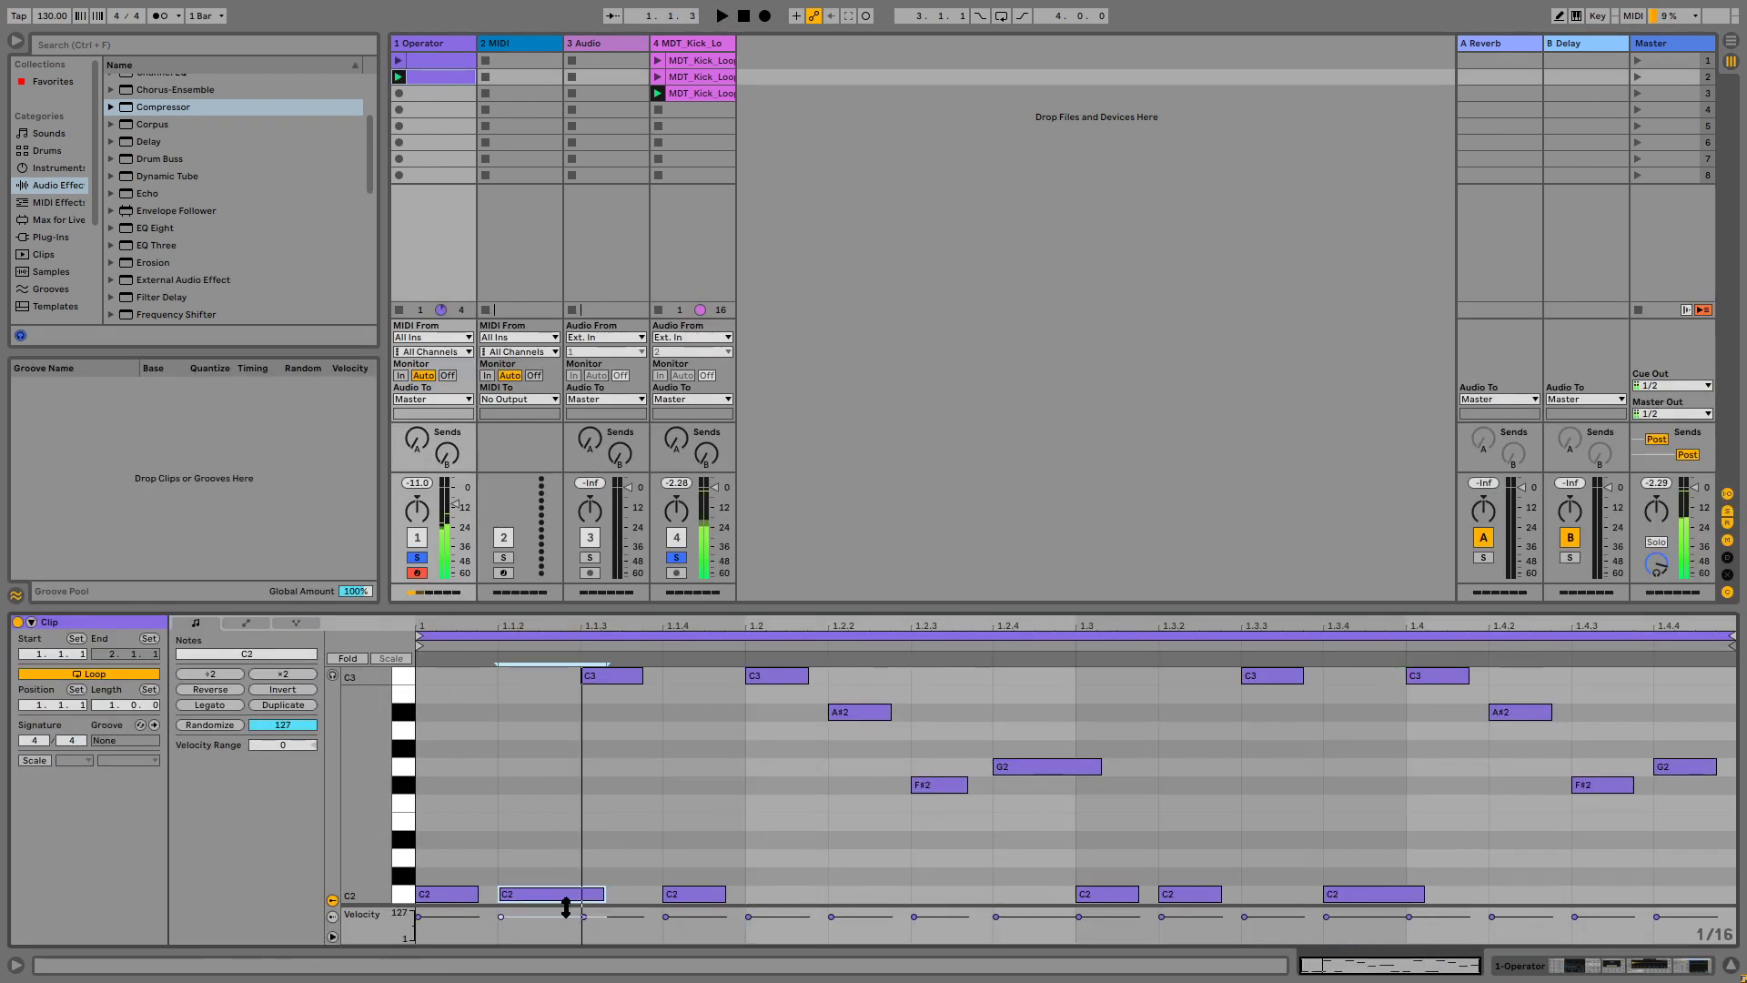
pyautogui.hotkey('shift', 'Down')
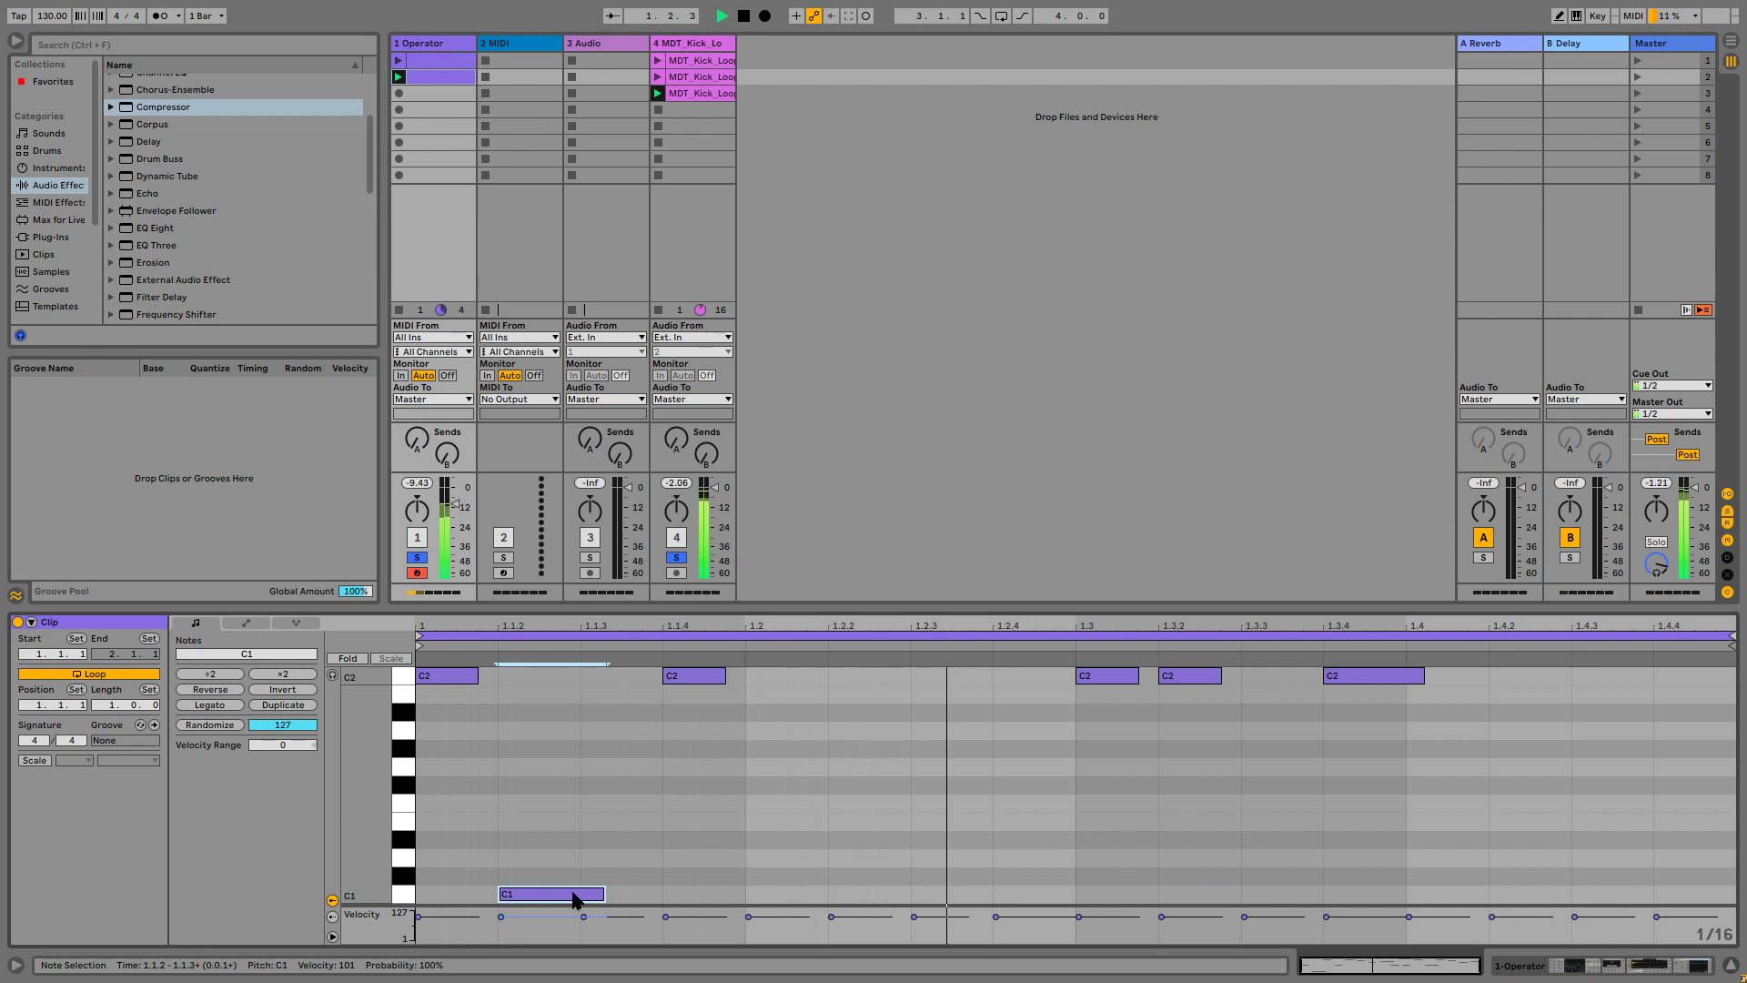
# Try lengthening the clip's first C2 note past 1.1.2 so it overlaps the following note.
pyautogui.scroll(1, 546, 790)
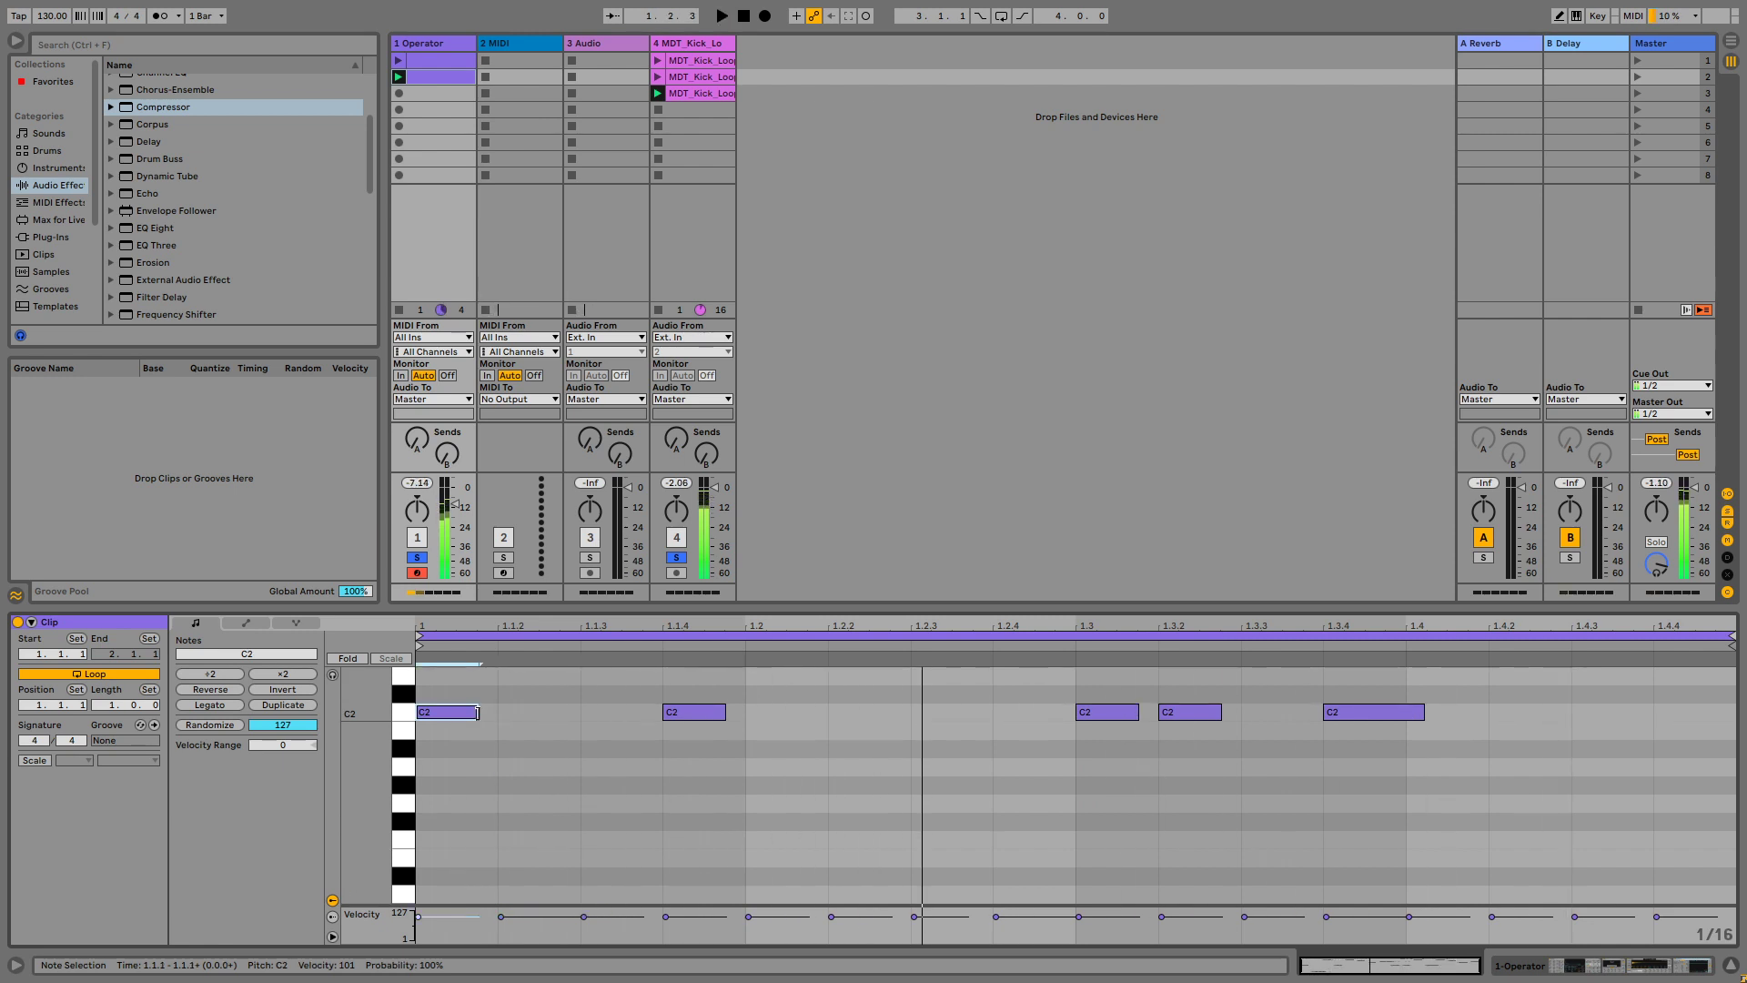
pyautogui.moveTo(475, 713); pyautogui.dragTo(510, 713)
pyautogui.scroll(2, 608, 779)
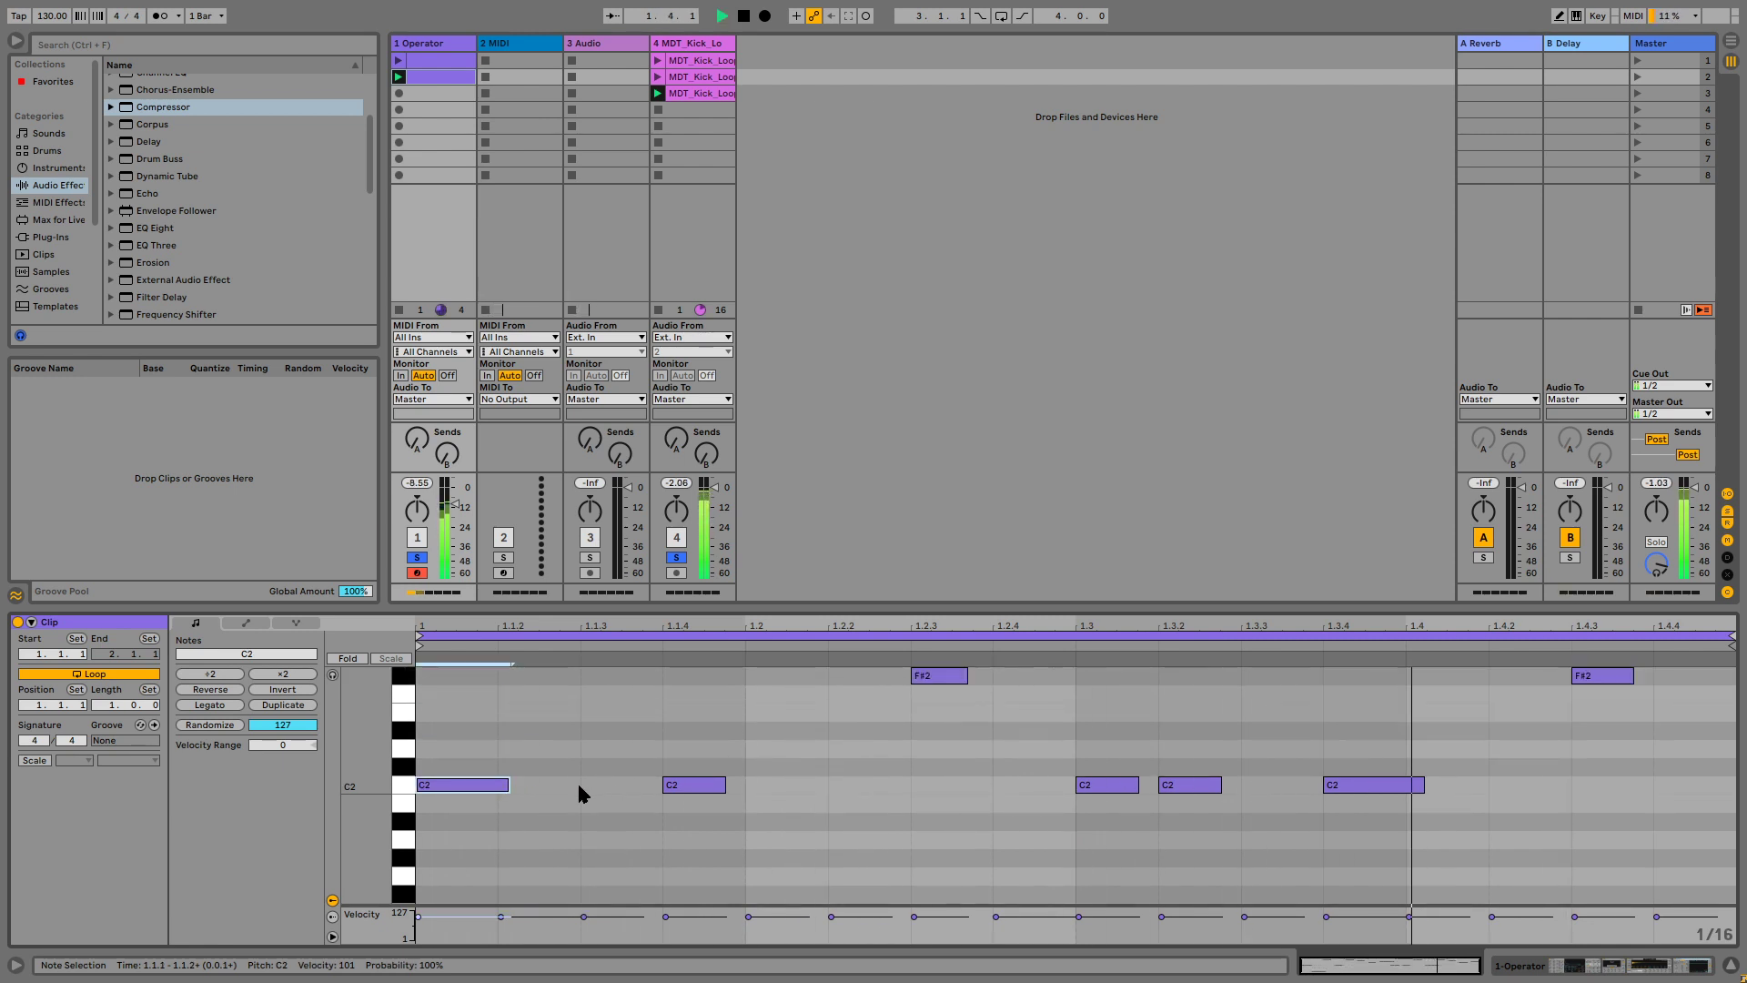
pyautogui.hotkey('ctrl', 'z')
# Raise the C3 note at 1.4 in the copied clip by two semitones to D3.
pyautogui.scroll(5, 673, 796)
pyautogui.scroll(-3, 1138, 842)
pyautogui.scroll(4, 1290, 872)
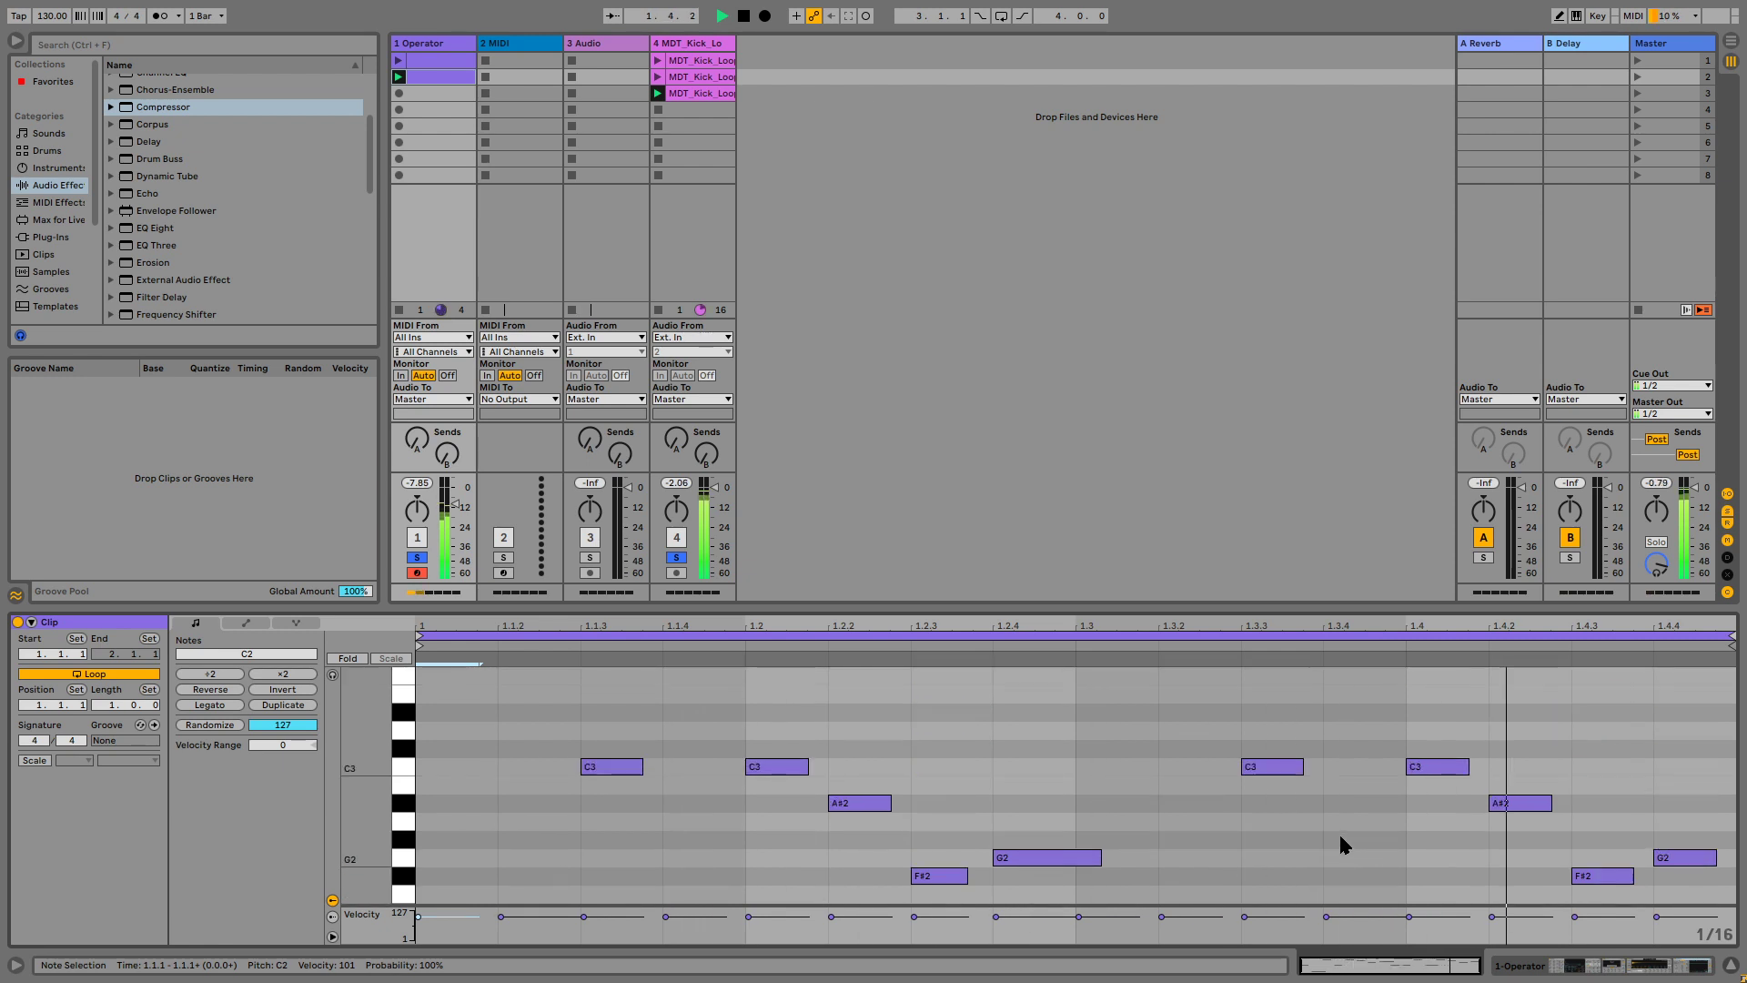
pyautogui.click(1440, 766)
pyautogui.press('Up')
pyautogui.press('Up')
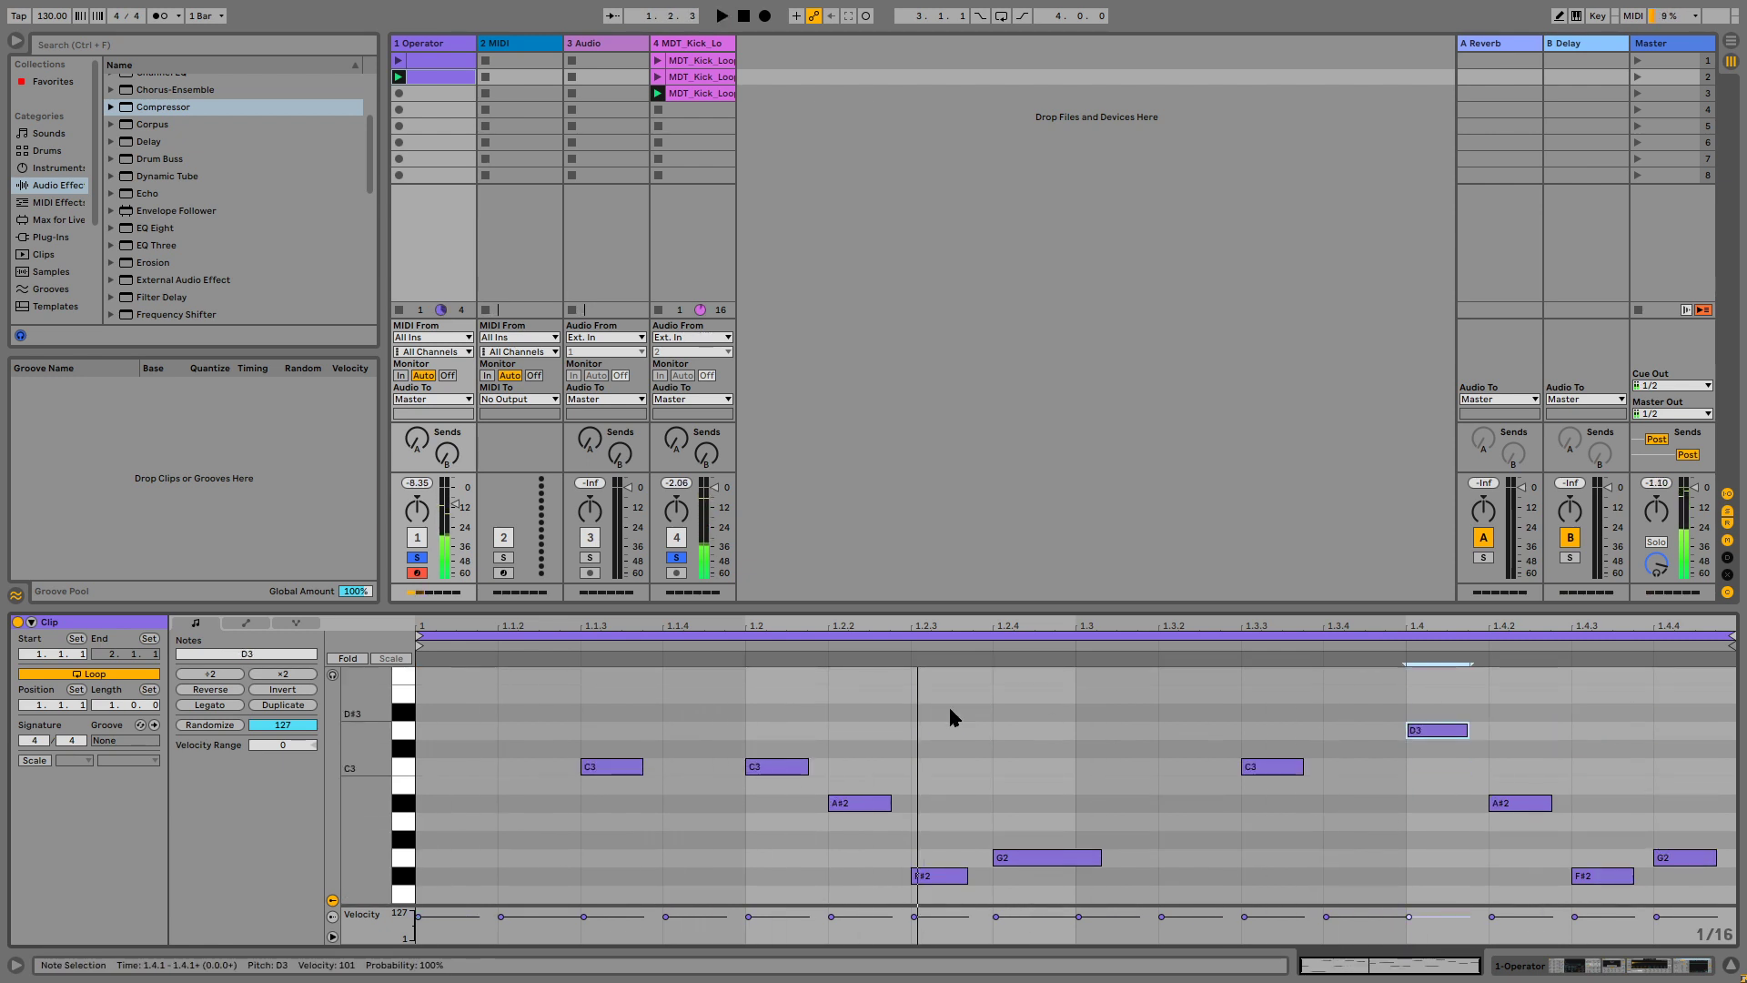
# With note preview enabled, raise the note at 1.4 to D#3 and extend its end to 1.4.2.
pyautogui.click(332, 676)
pyautogui.press('space')
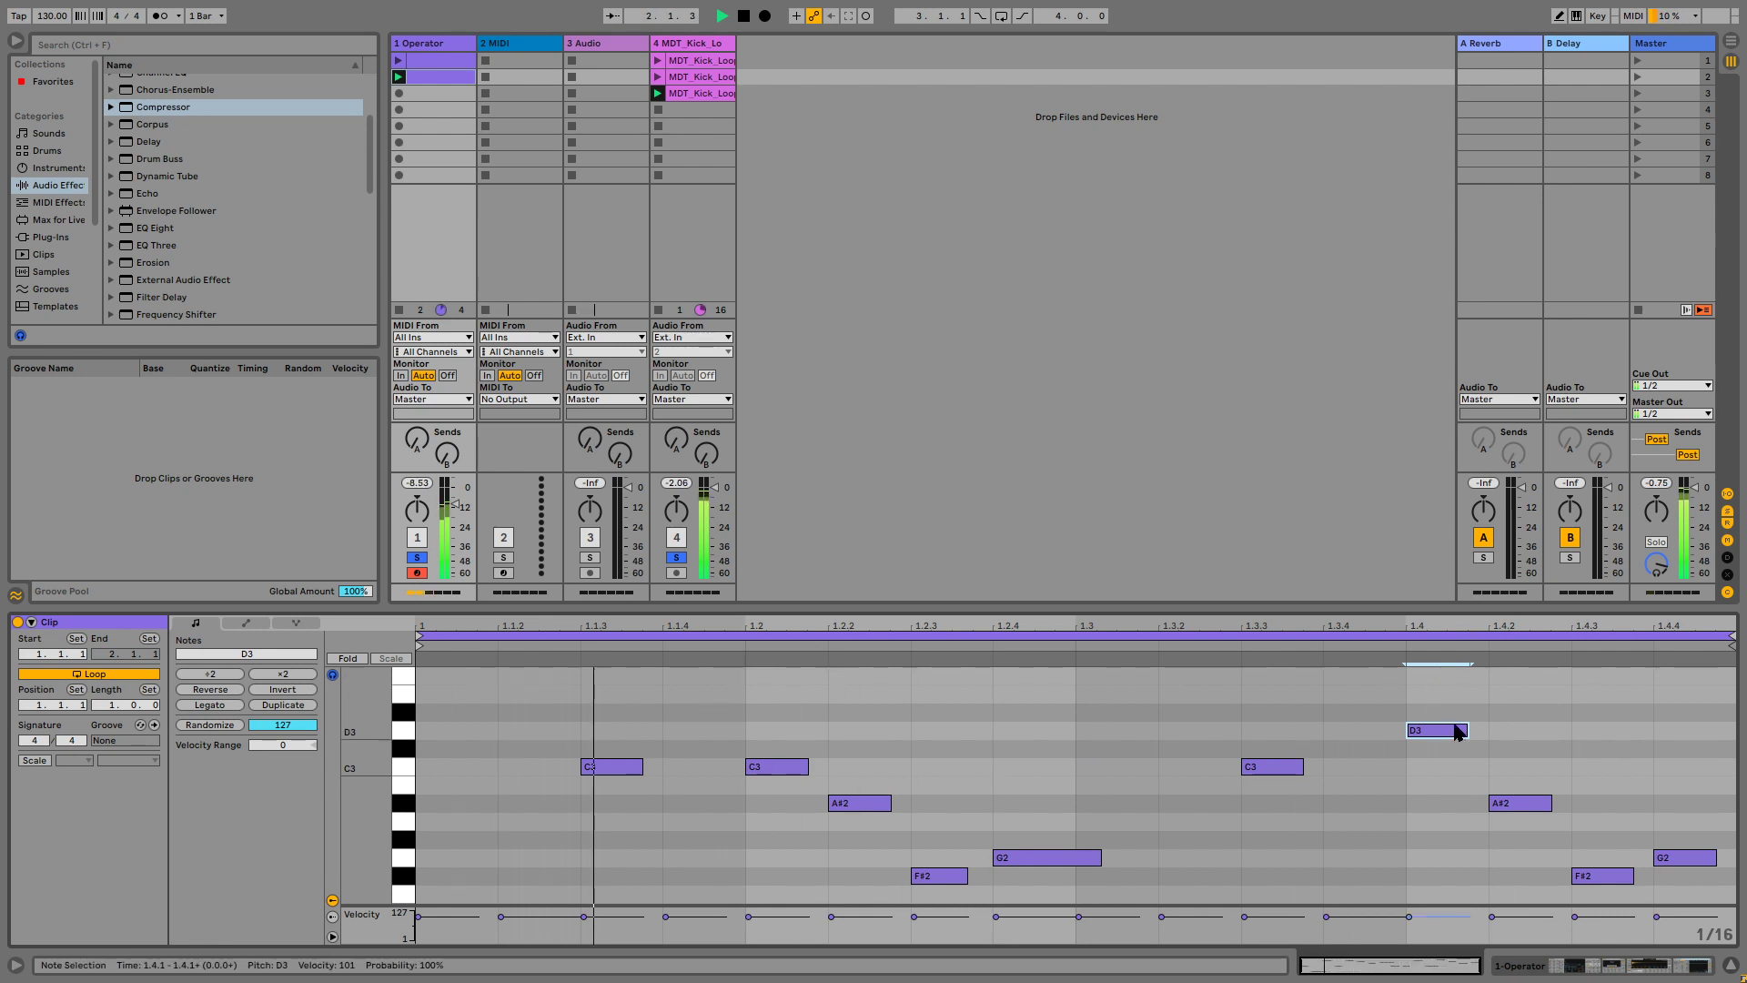
pyautogui.press('Up')
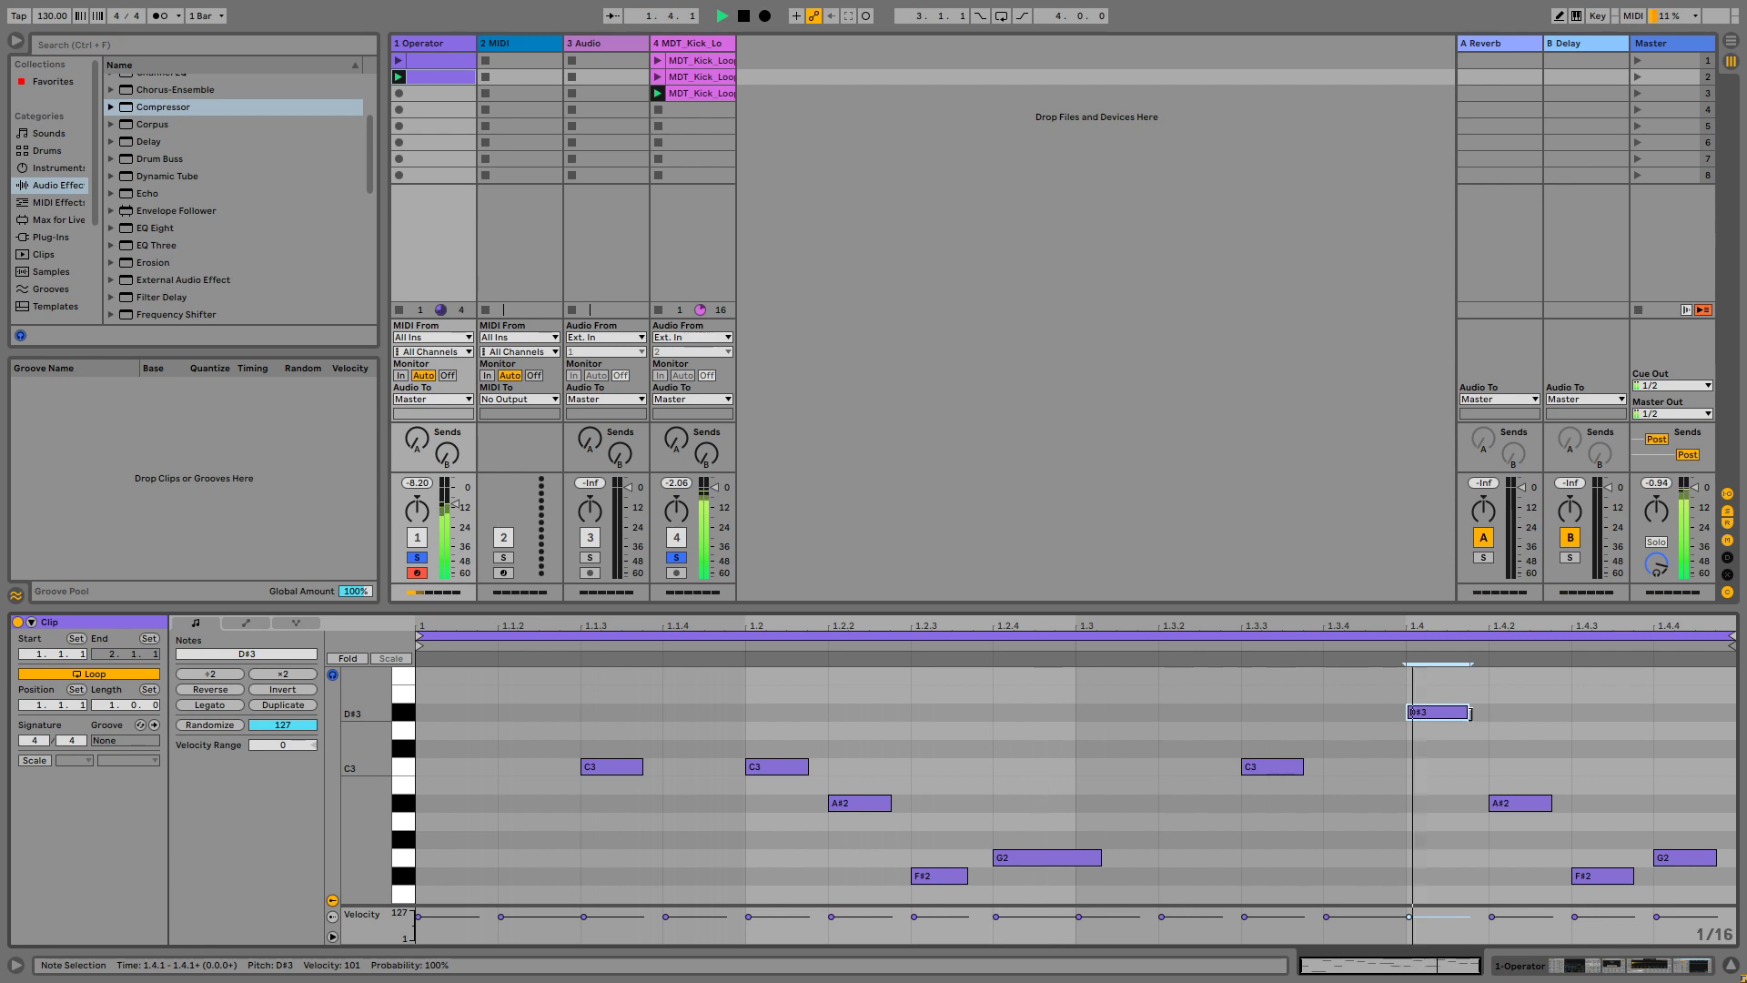
pyautogui.moveTo(1470, 714); pyautogui.dragTo(1487, 716)
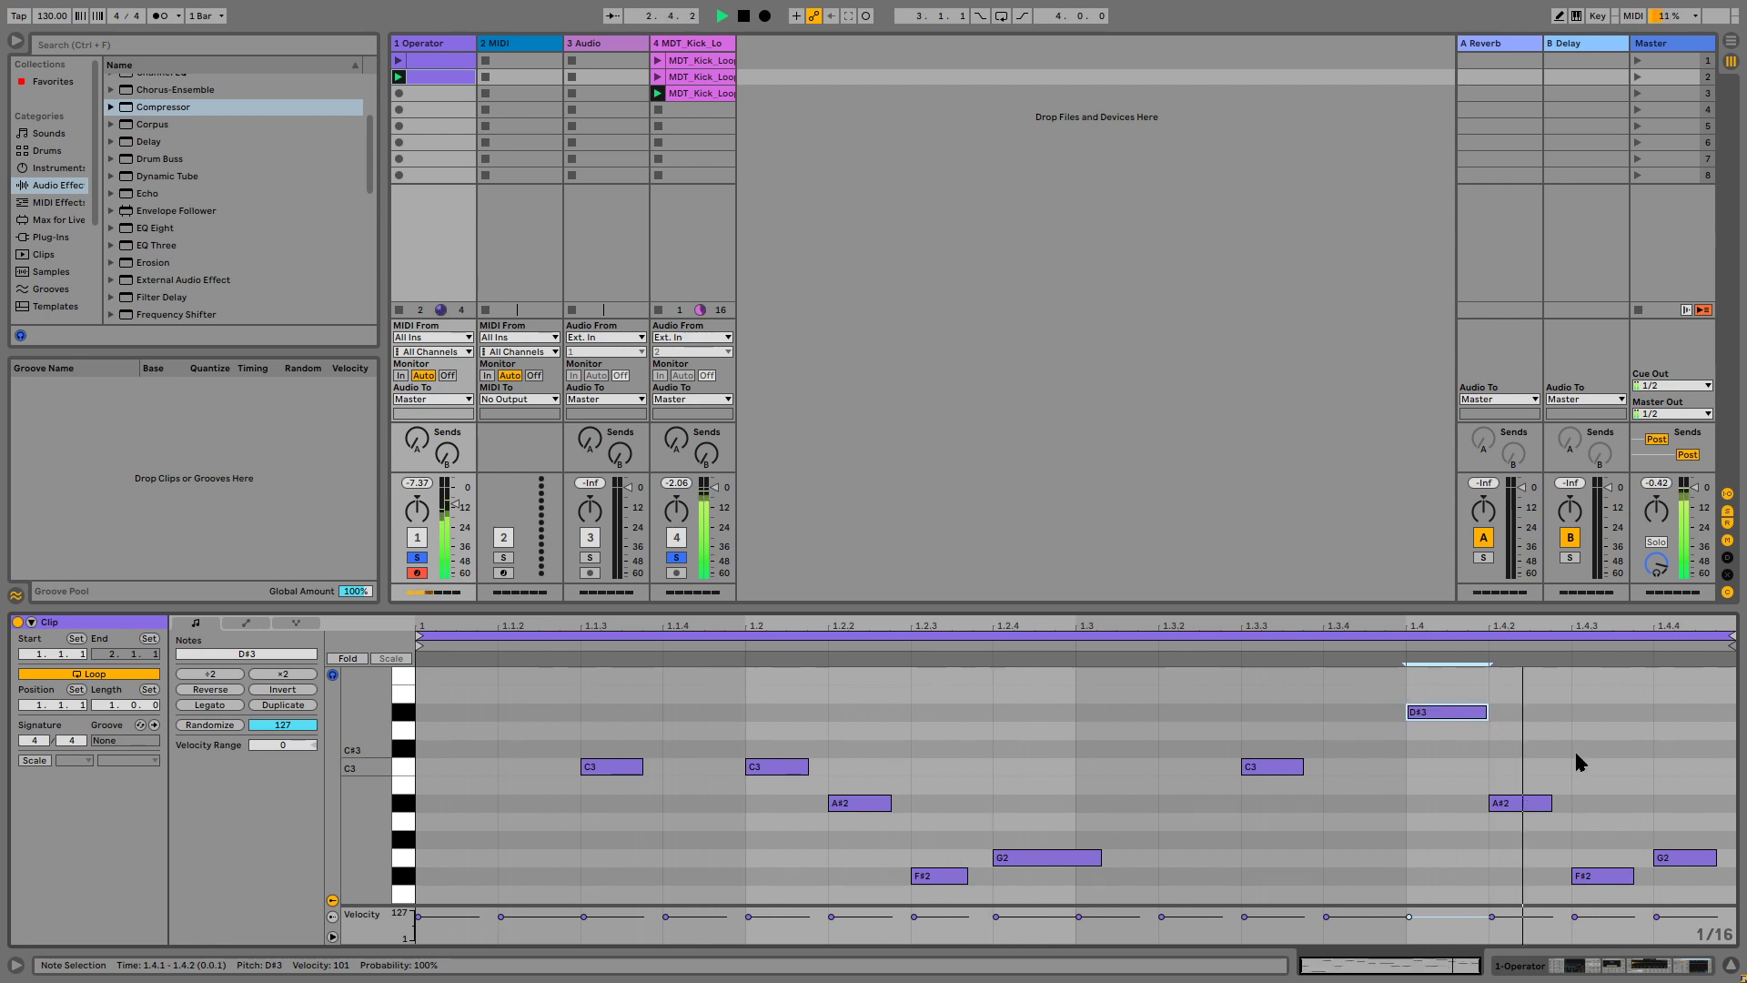
# Try raising the F#2 note at 1.4.3 in the copied clip by nine semitones to D#3.
pyautogui.click(1601, 877)
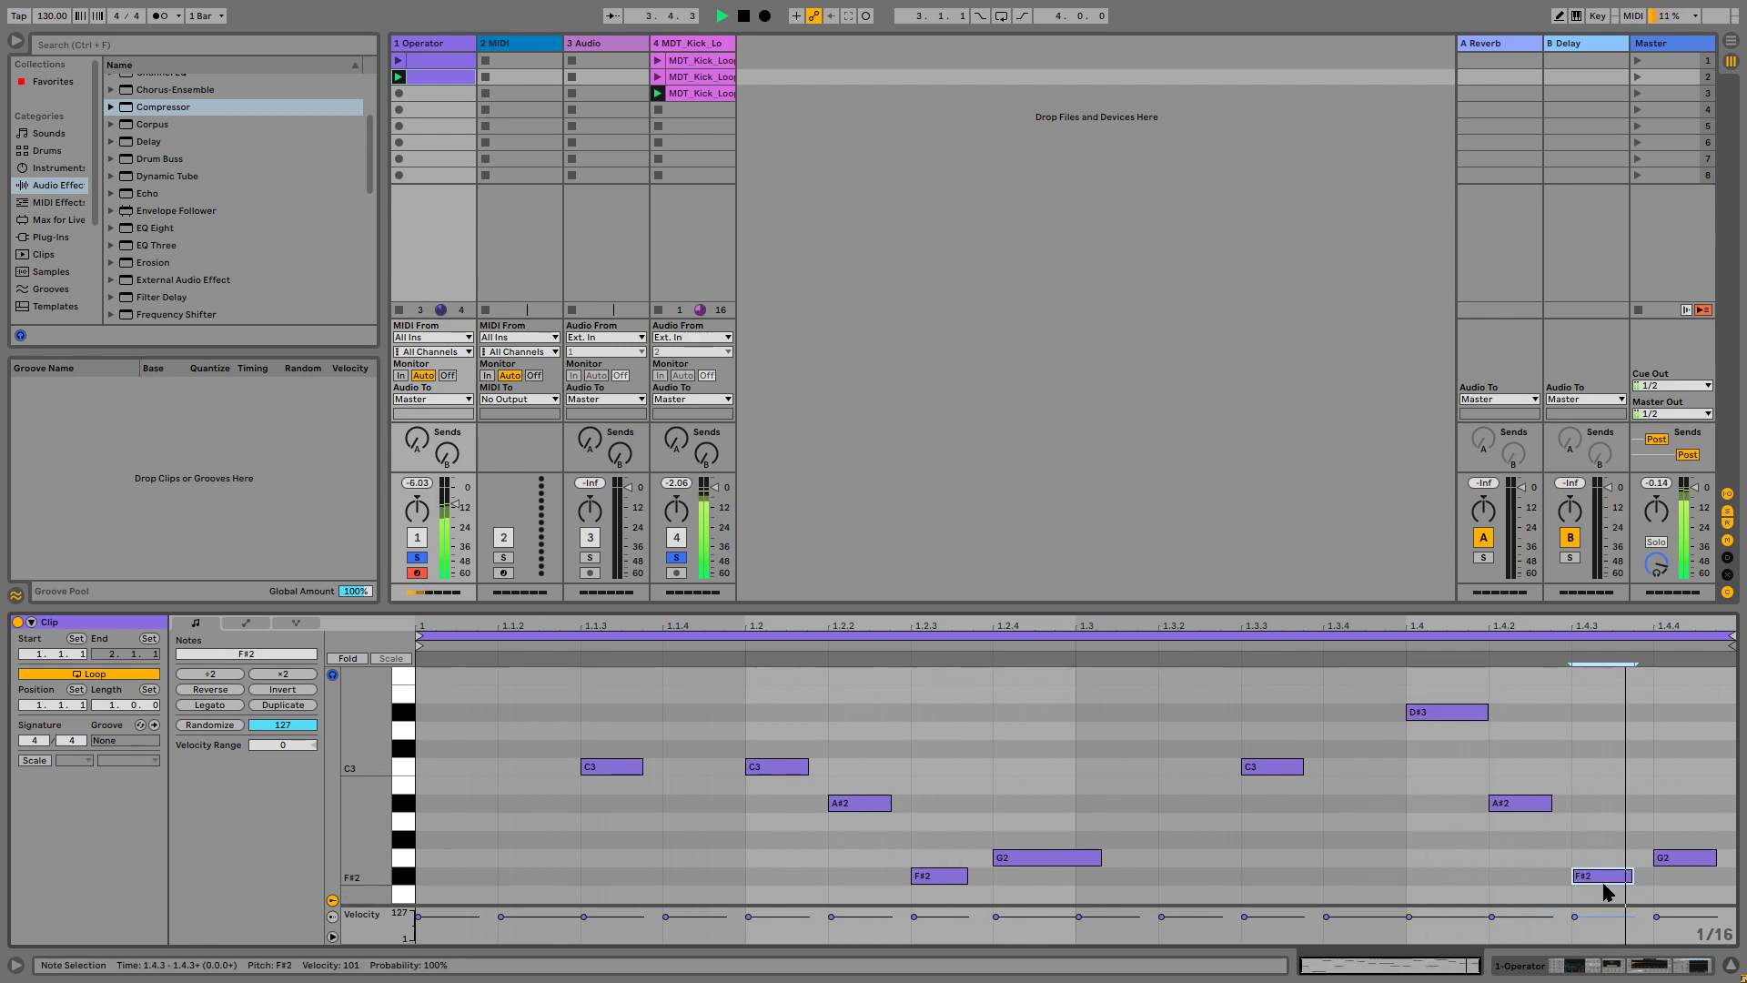
pyautogui.press('Up')
pyautogui.press('Up')
pyautogui.press('Up')
pyautogui.press('Up')
pyautogui.press('Up')
pyautogui.press('Up')
pyautogui.press('Up')
pyautogui.press('Up')
pyautogui.press('Up')
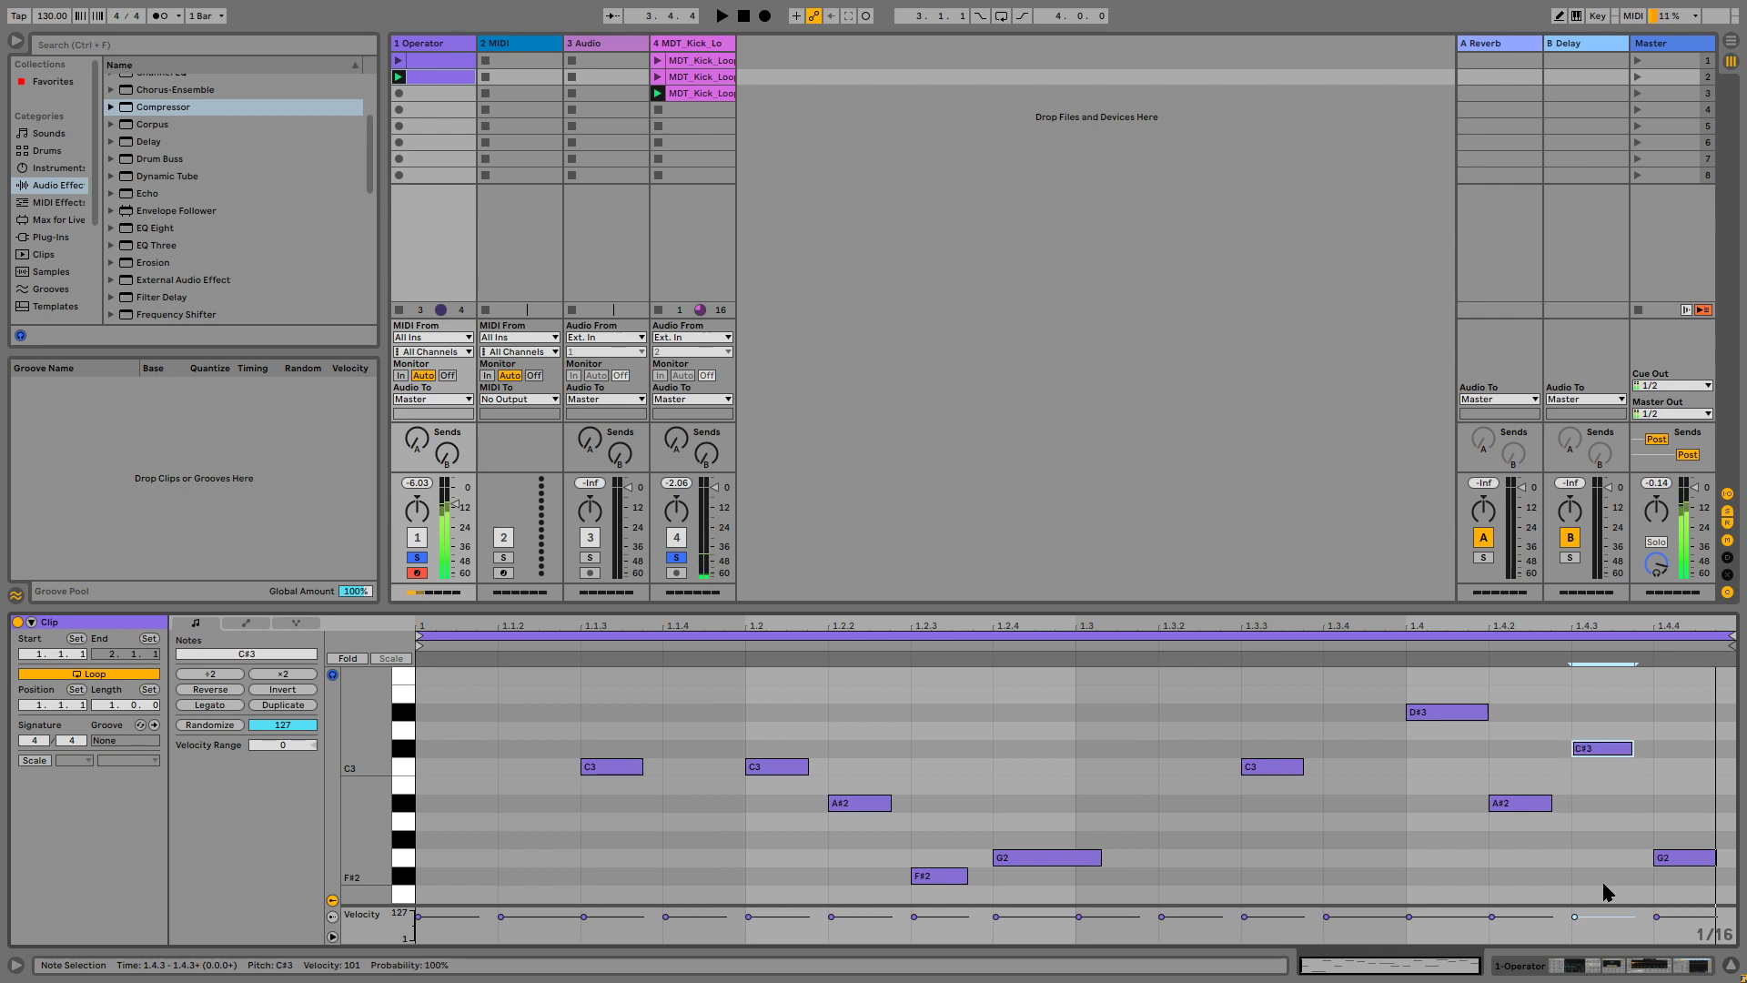
pyautogui.press('space')
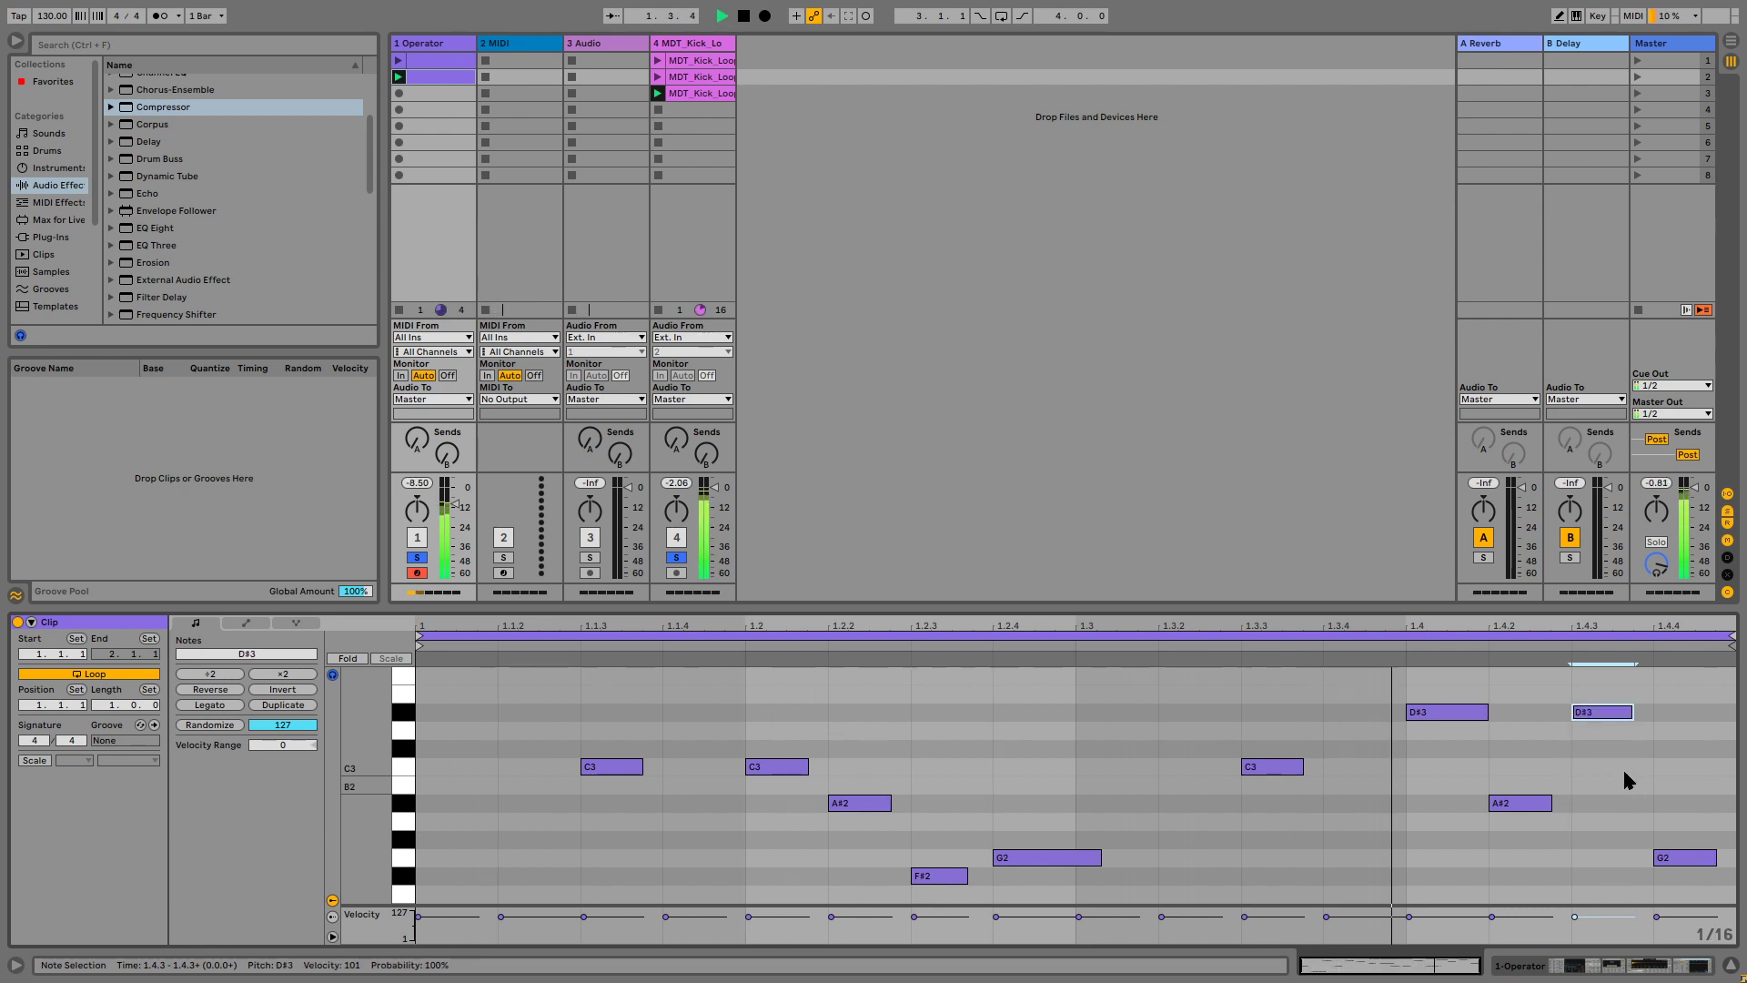
# Replace the note at 1.4.3 with a C#3 note that extends to 1.4.4.
pyautogui.click(1613, 741)
pyautogui.doubleClick(1613, 742)
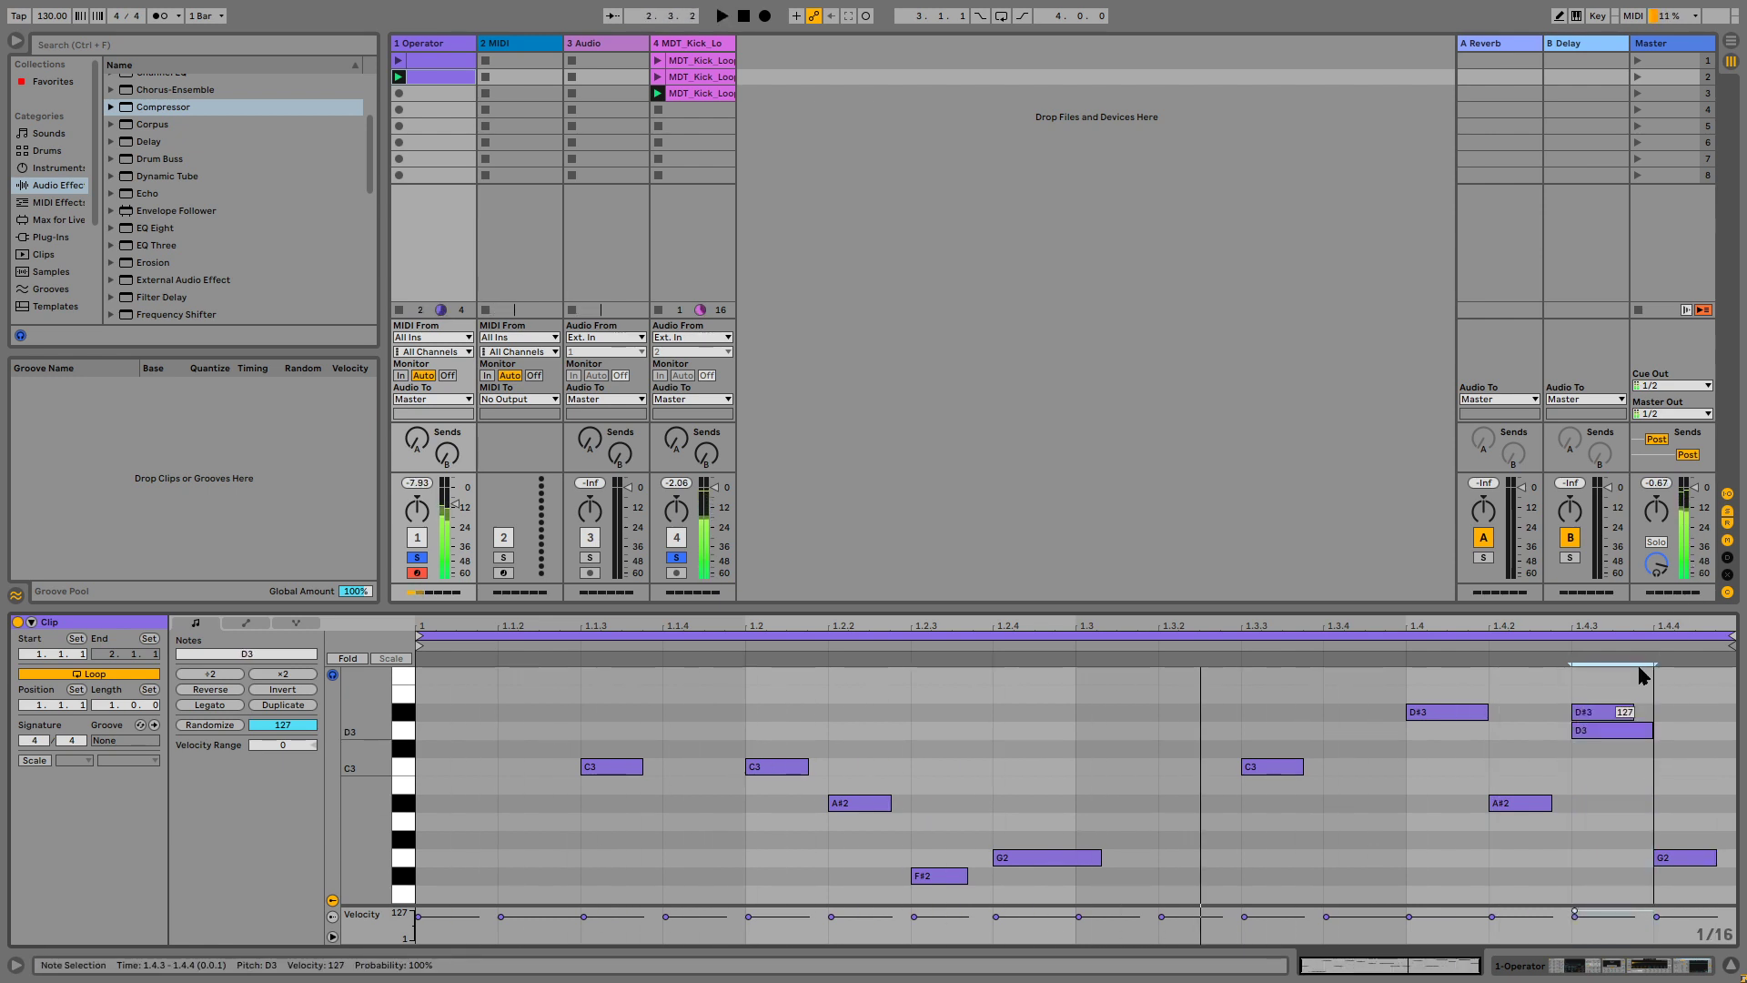
pyautogui.doubleClick(1623, 712)
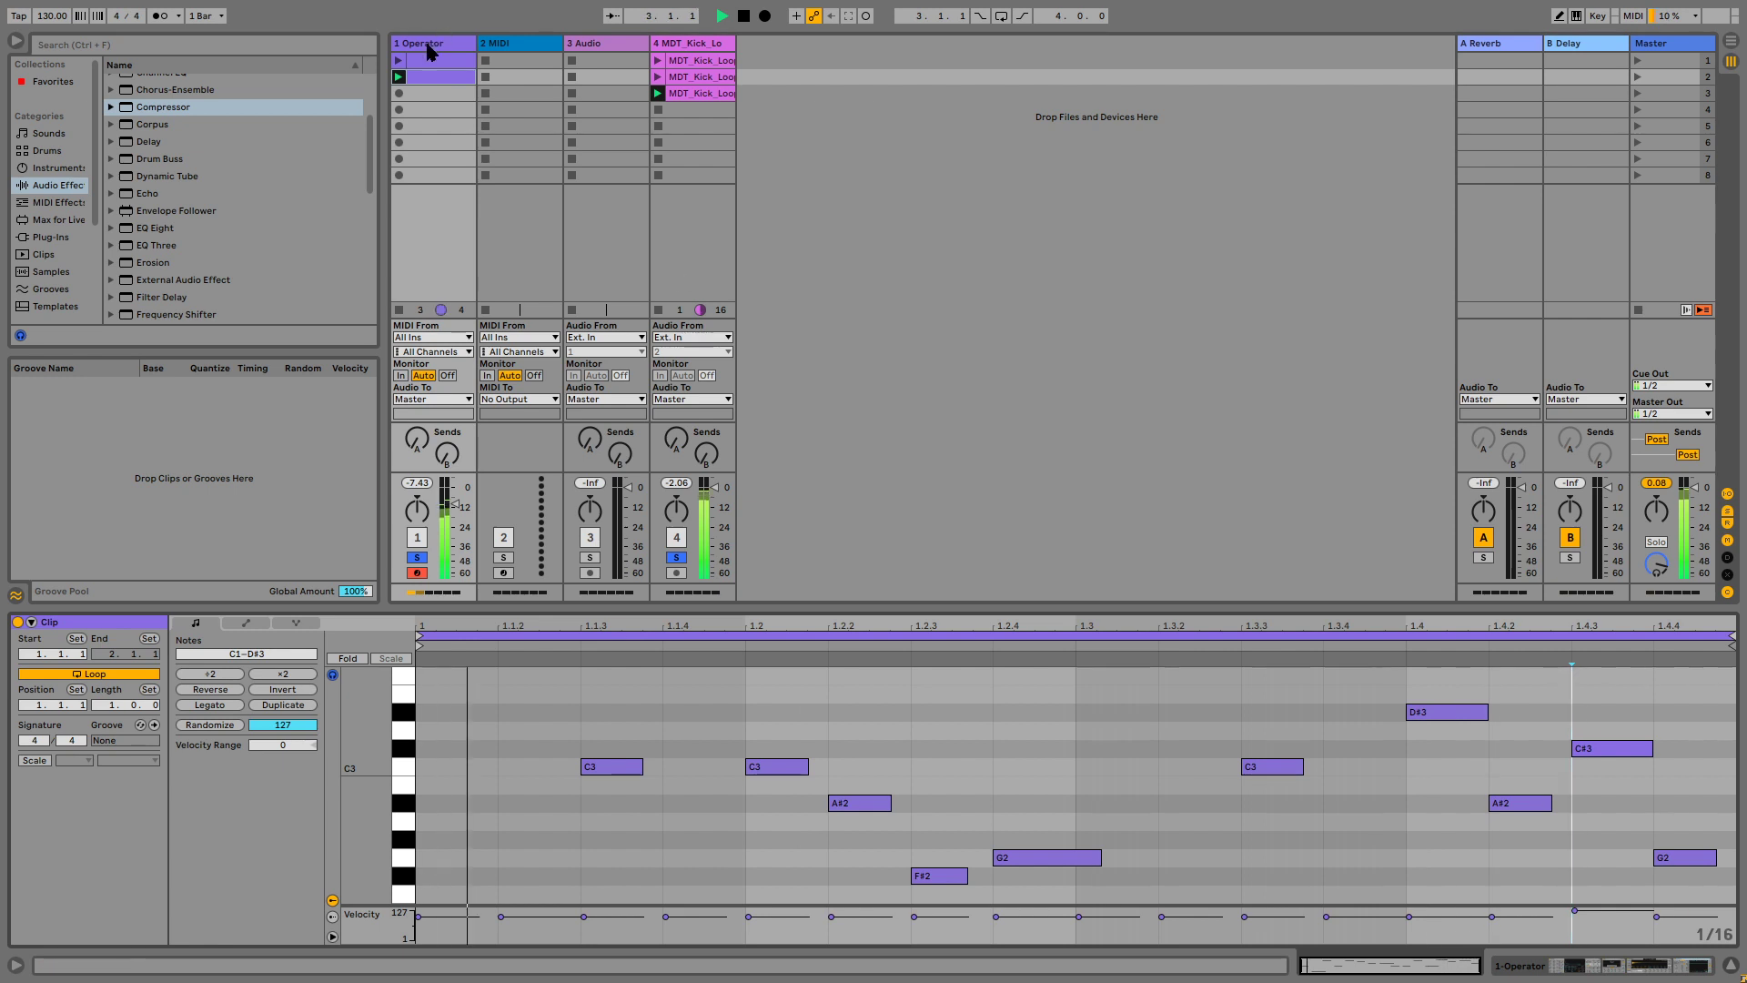
# Audition the kick loop in the second slot and switch playback to the first one, MDT_Kick_Loop_11_130.
pyautogui.click(659, 77)
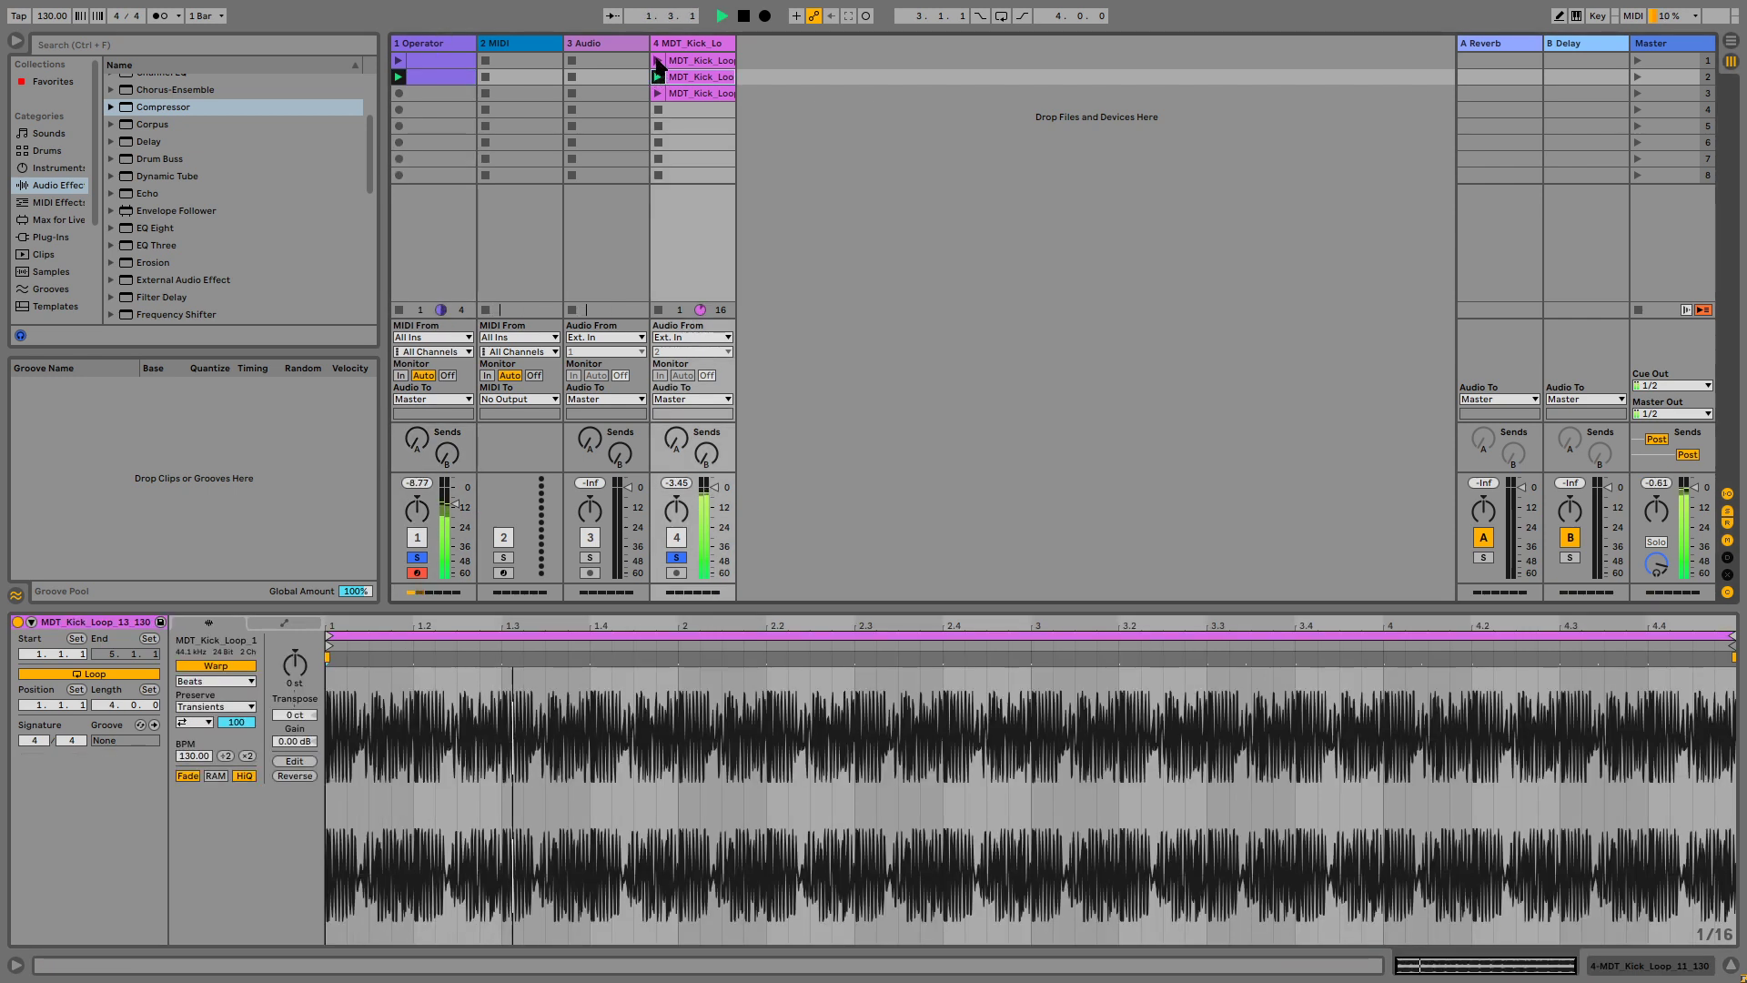
pyautogui.click(658, 61)
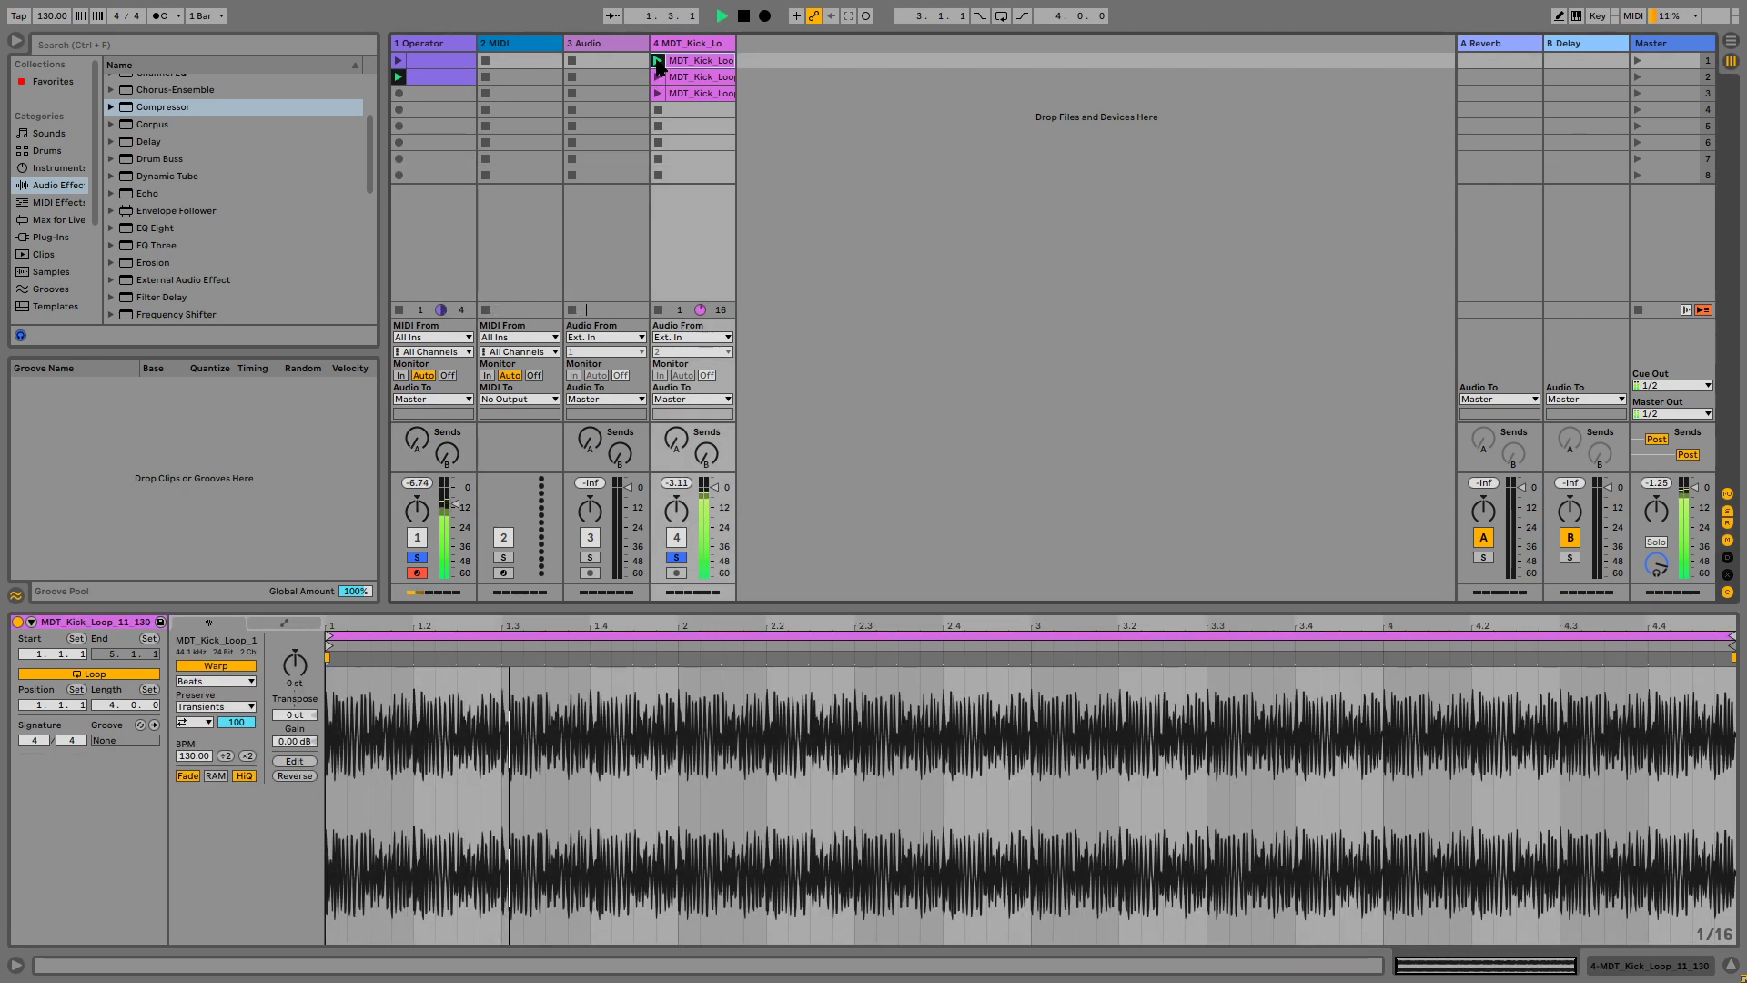
# In Operator's modulation settings, route velocity to the filter frequency with an amount of 100.
pyautogui.click(430, 45)
pyautogui.doubleClick(431, 41)
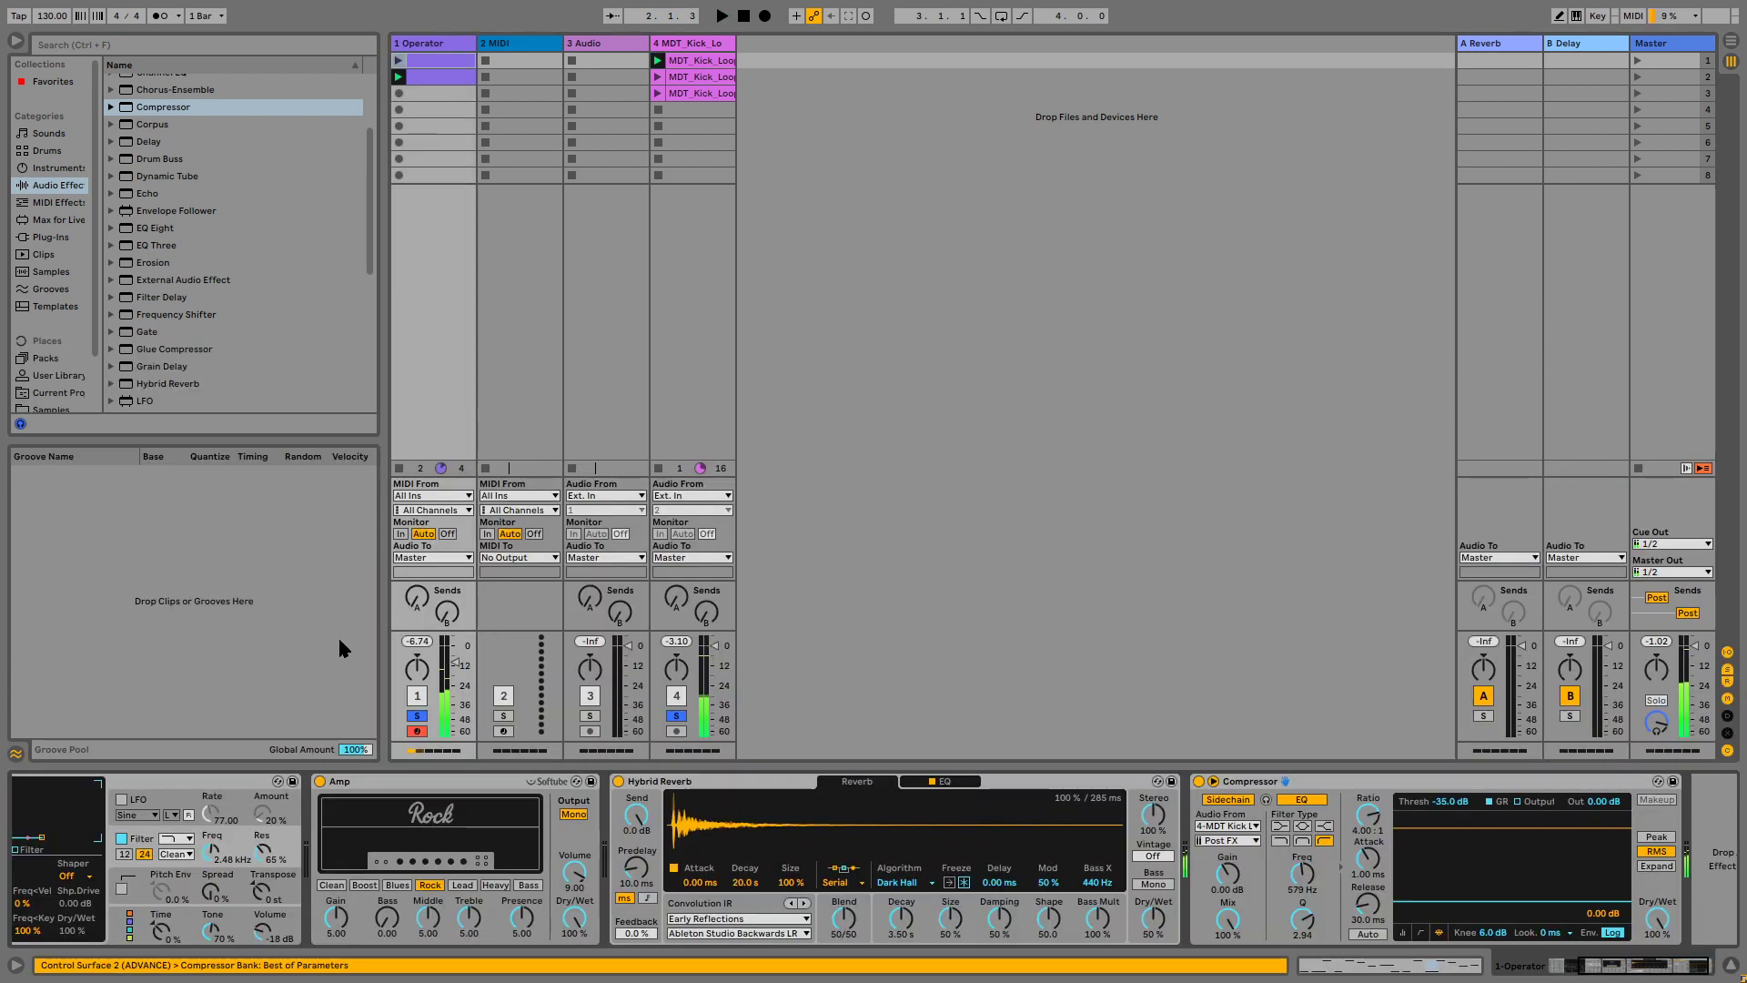
pyautogui.hscroll(-3, 509, 860)
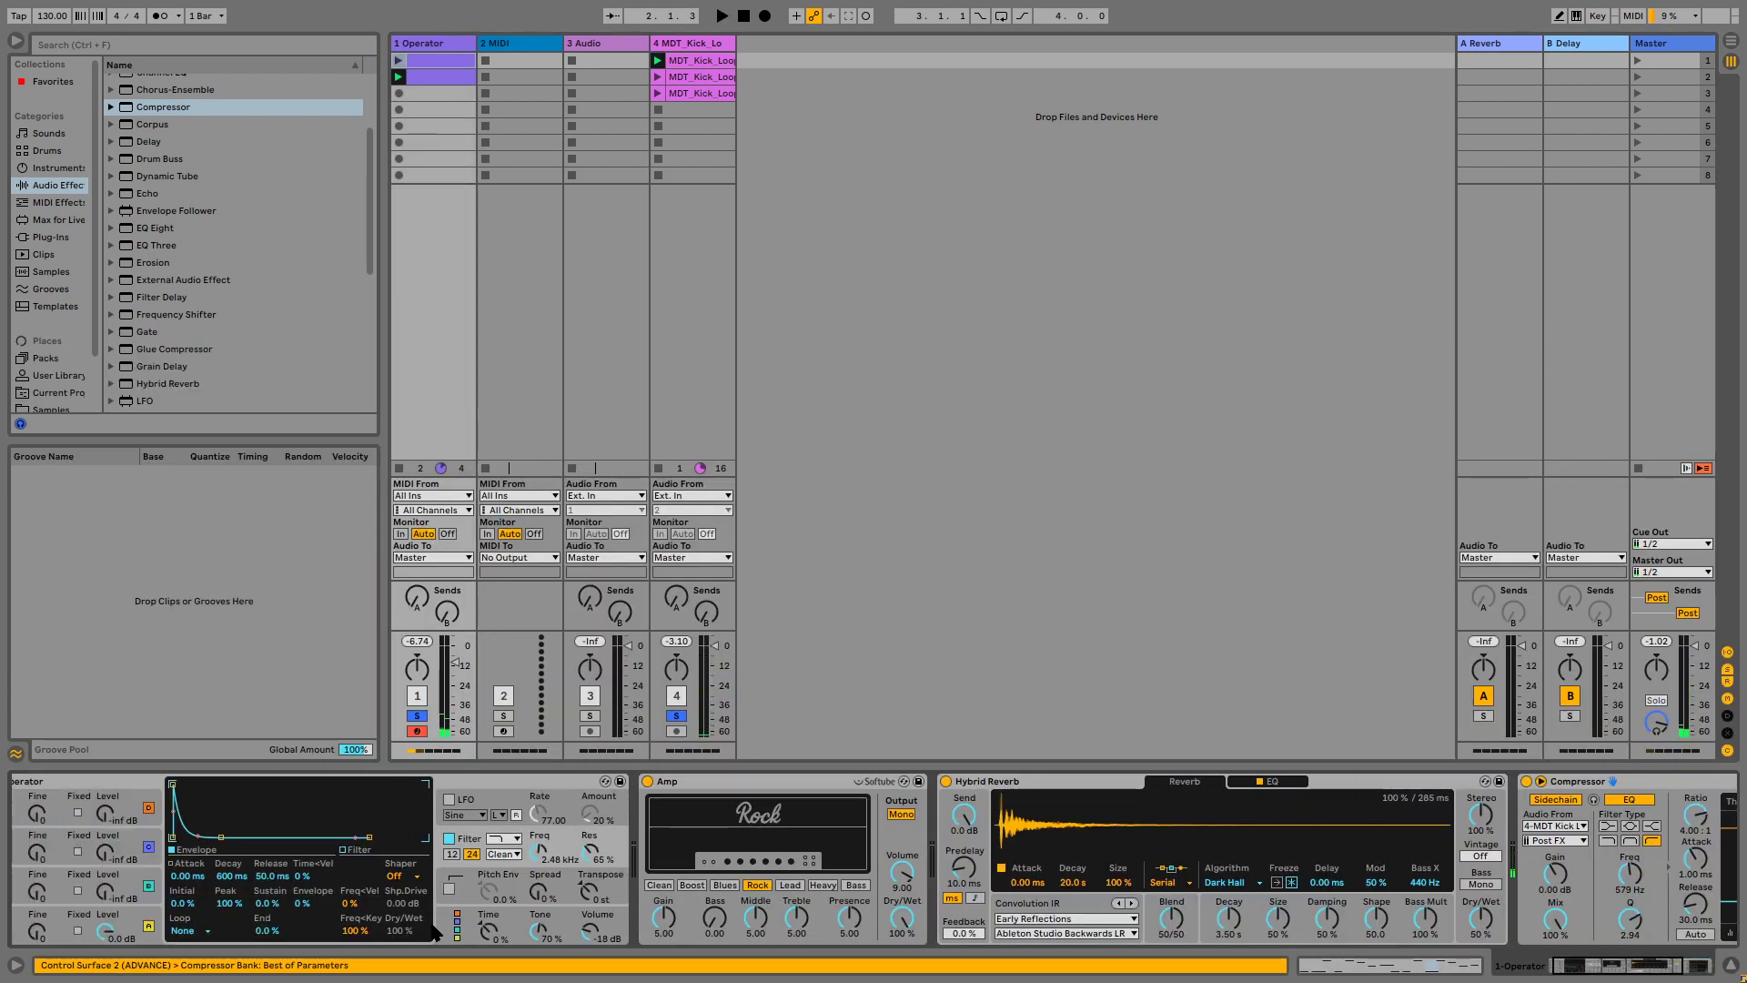
pyautogui.click(460, 924)
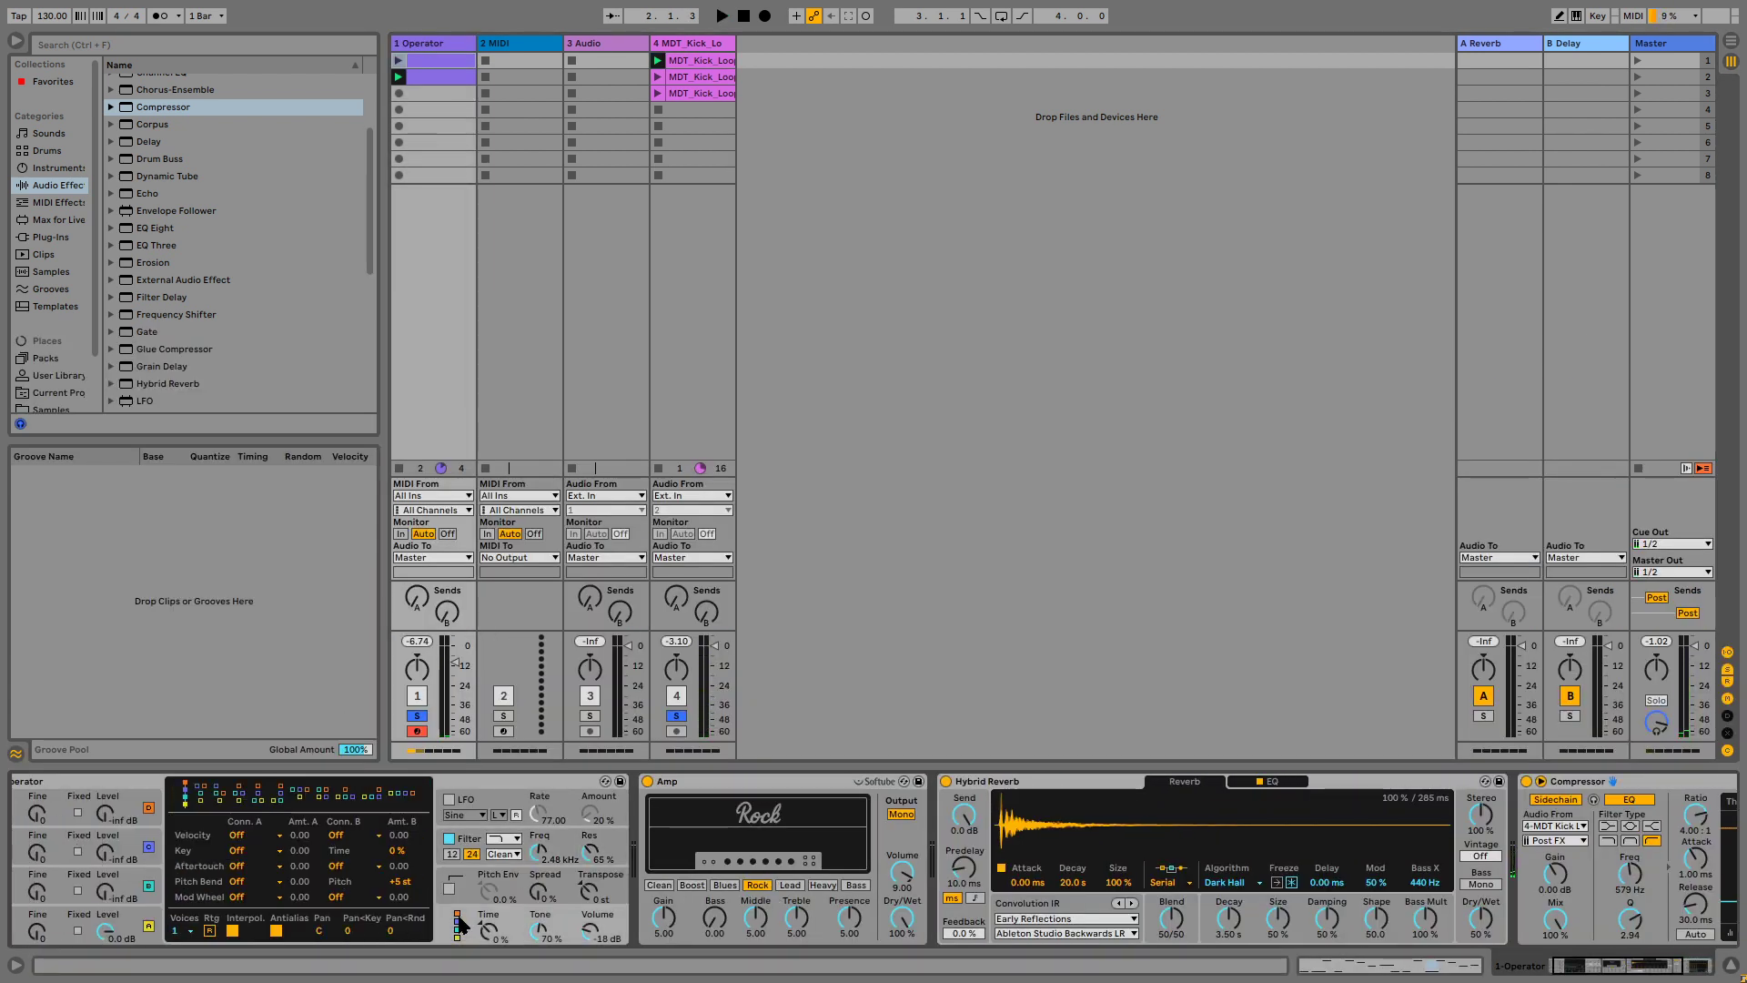
pyautogui.click(215, 841)
pyautogui.click(273, 660)
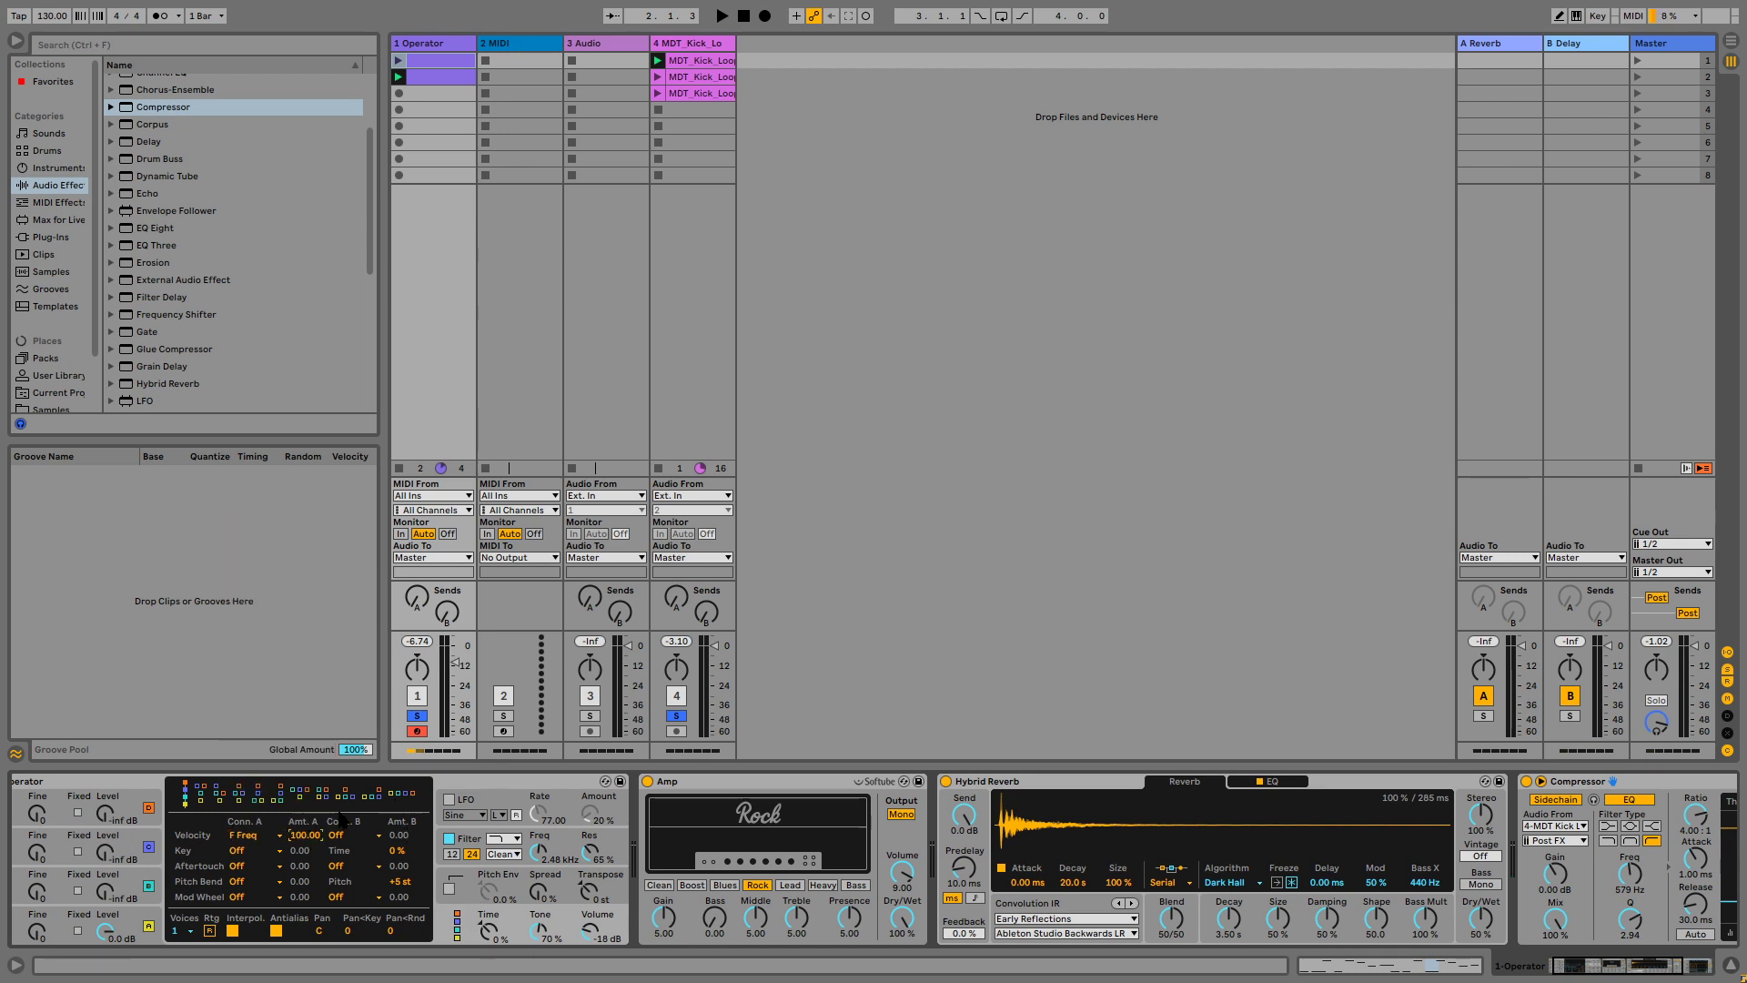
pyautogui.press('space')
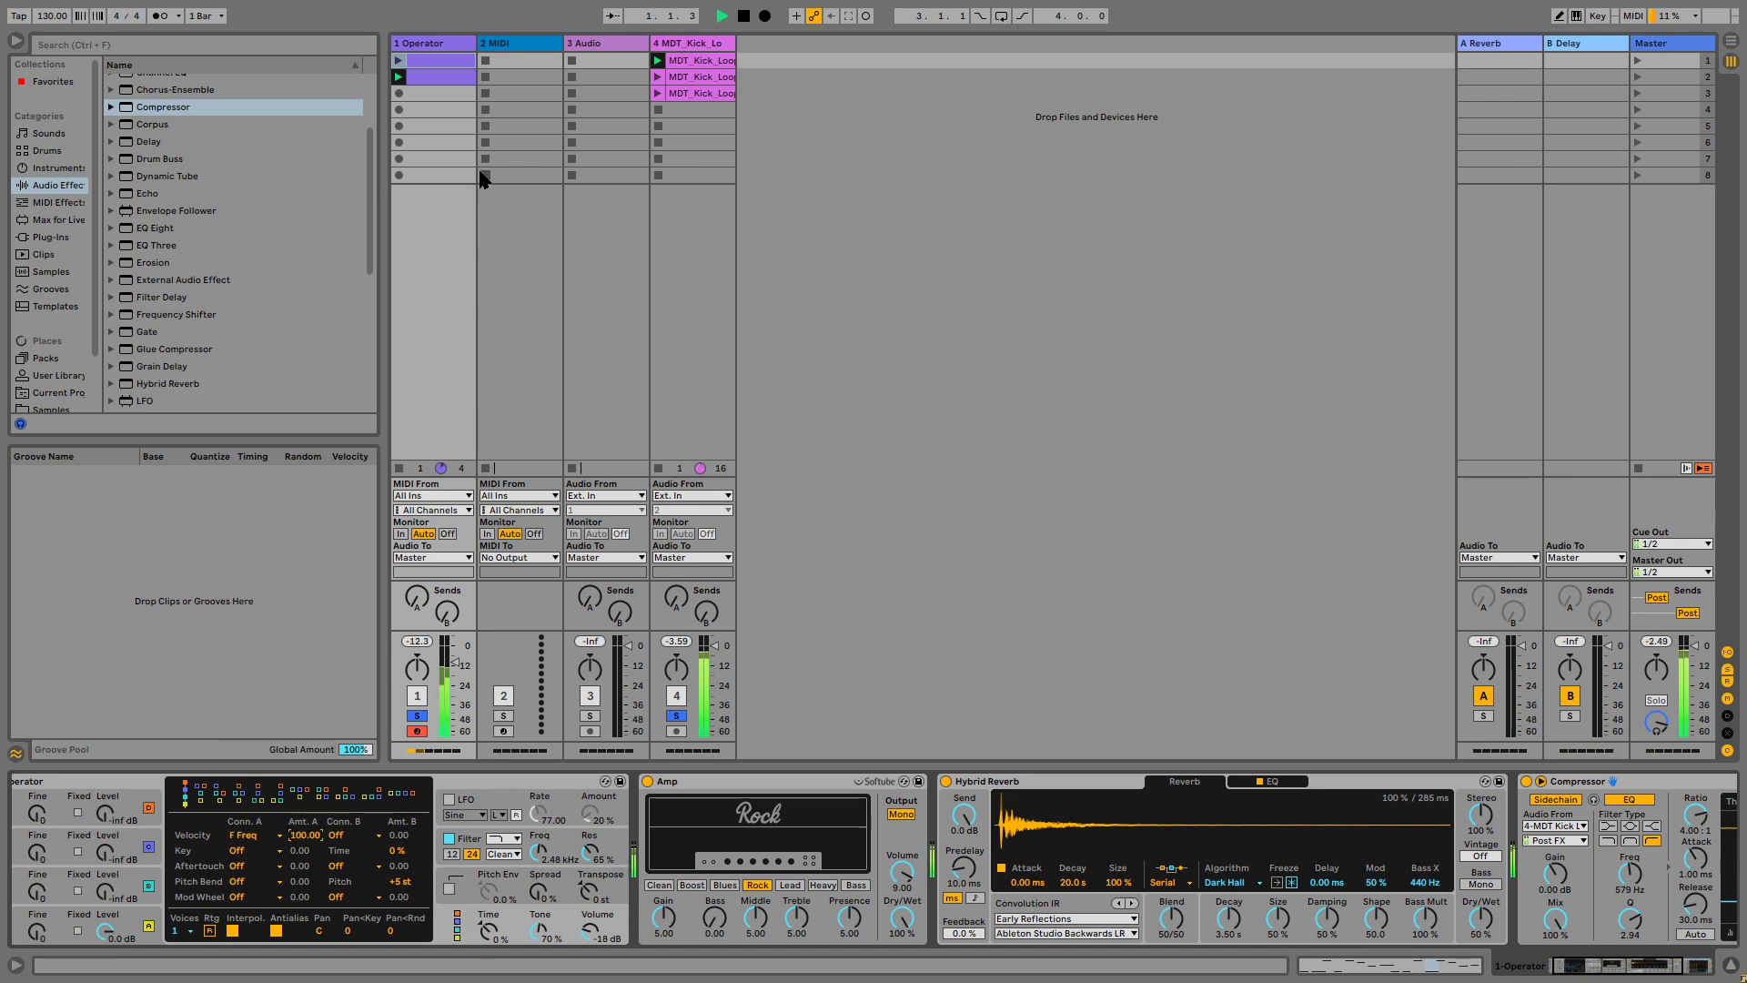
# Randomize the velocities of all notes in the copied Operator clip with a randomize amount of 127.
pyautogui.doubleClick(424, 83)
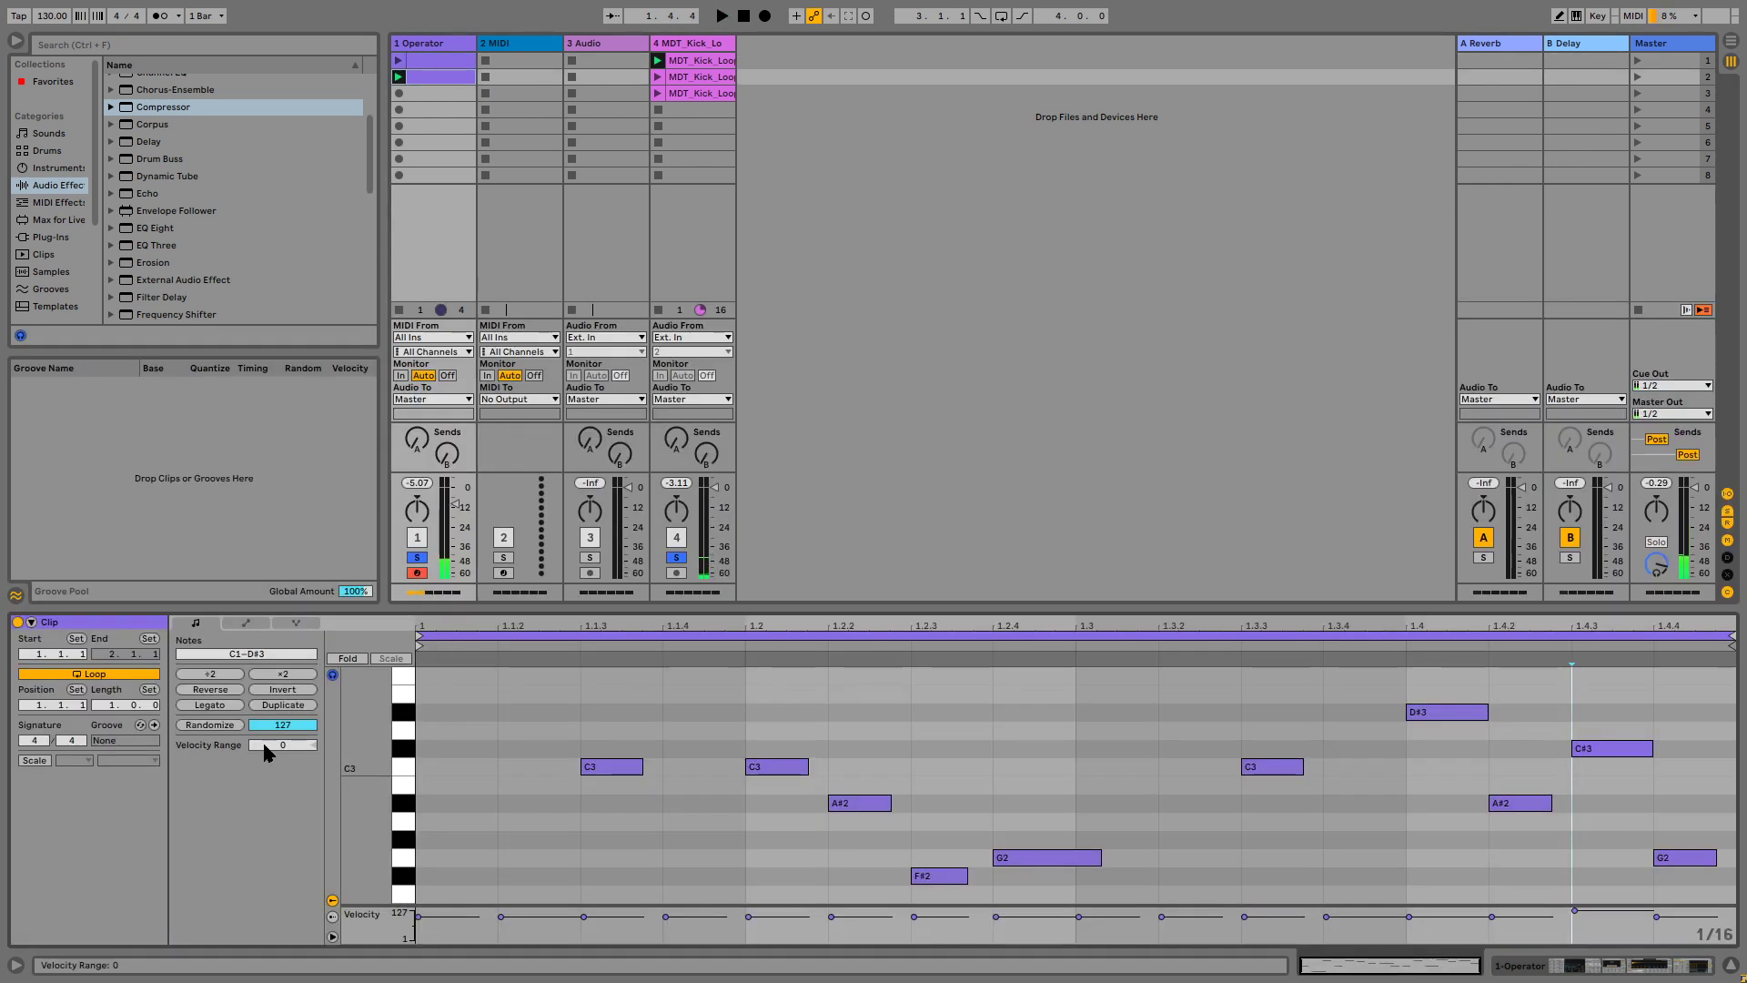
pyautogui.click(211, 725)
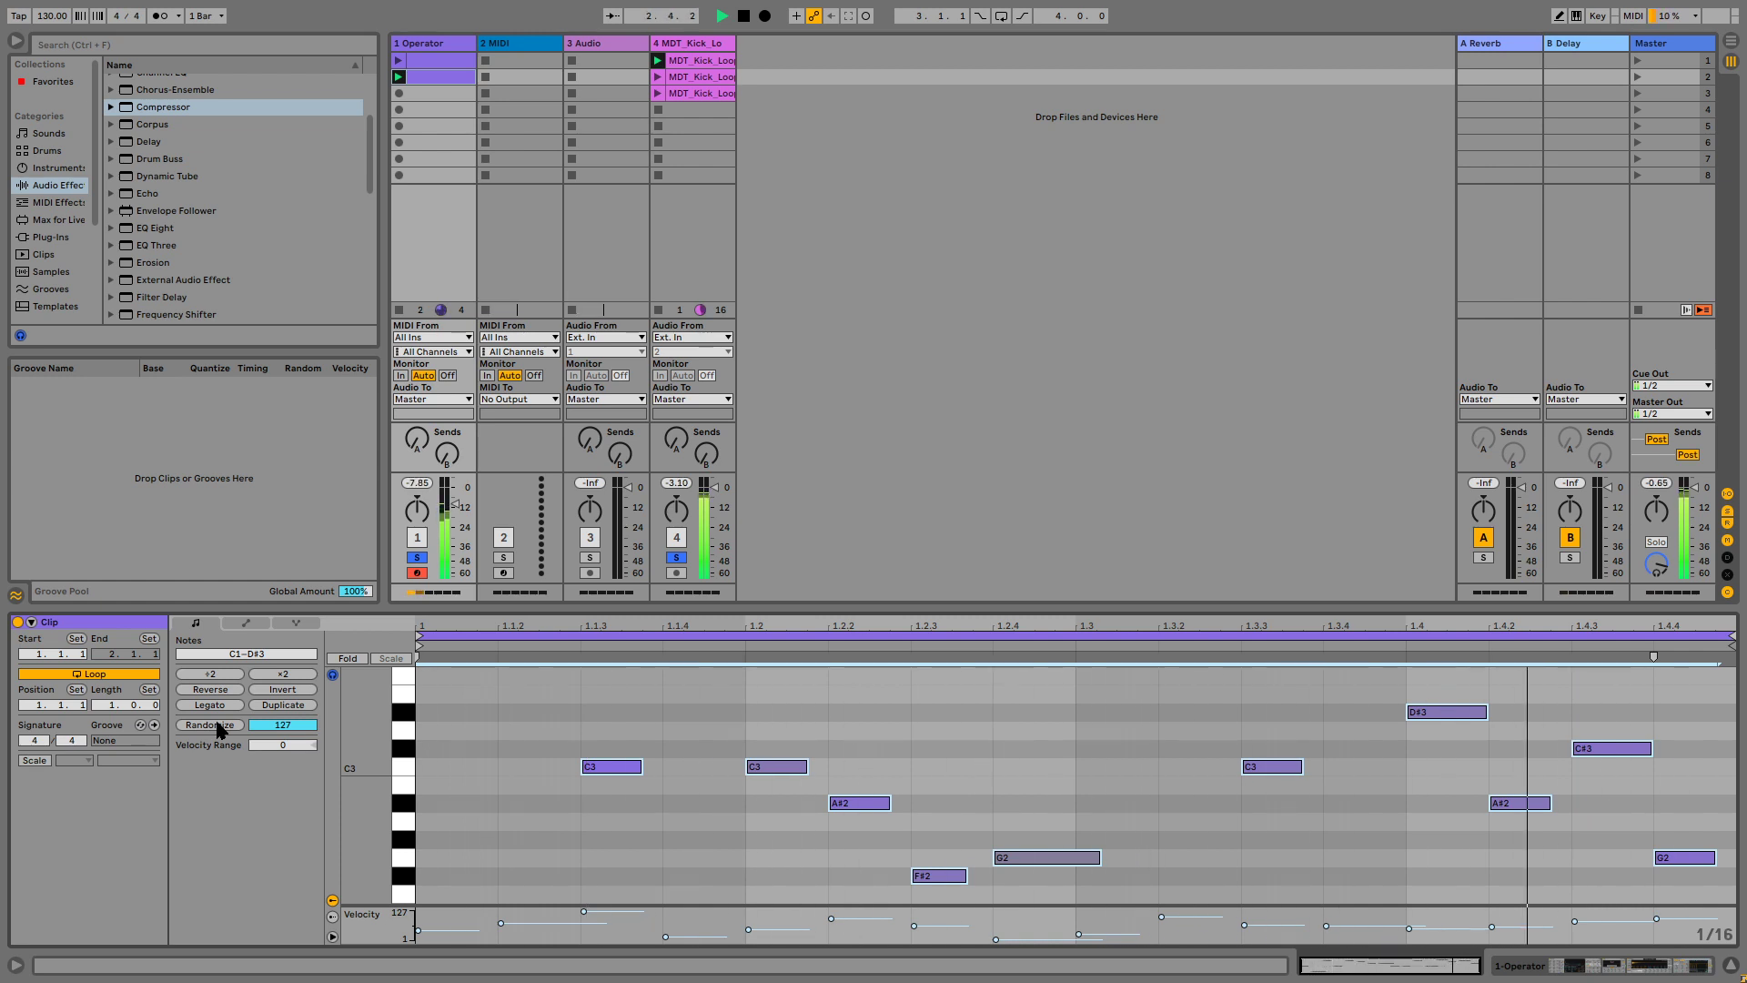
# Shorten the Hybrid Reverb's algorithm decay to about 1.03 s.
pyautogui.hotkey('shift', 'Tab')
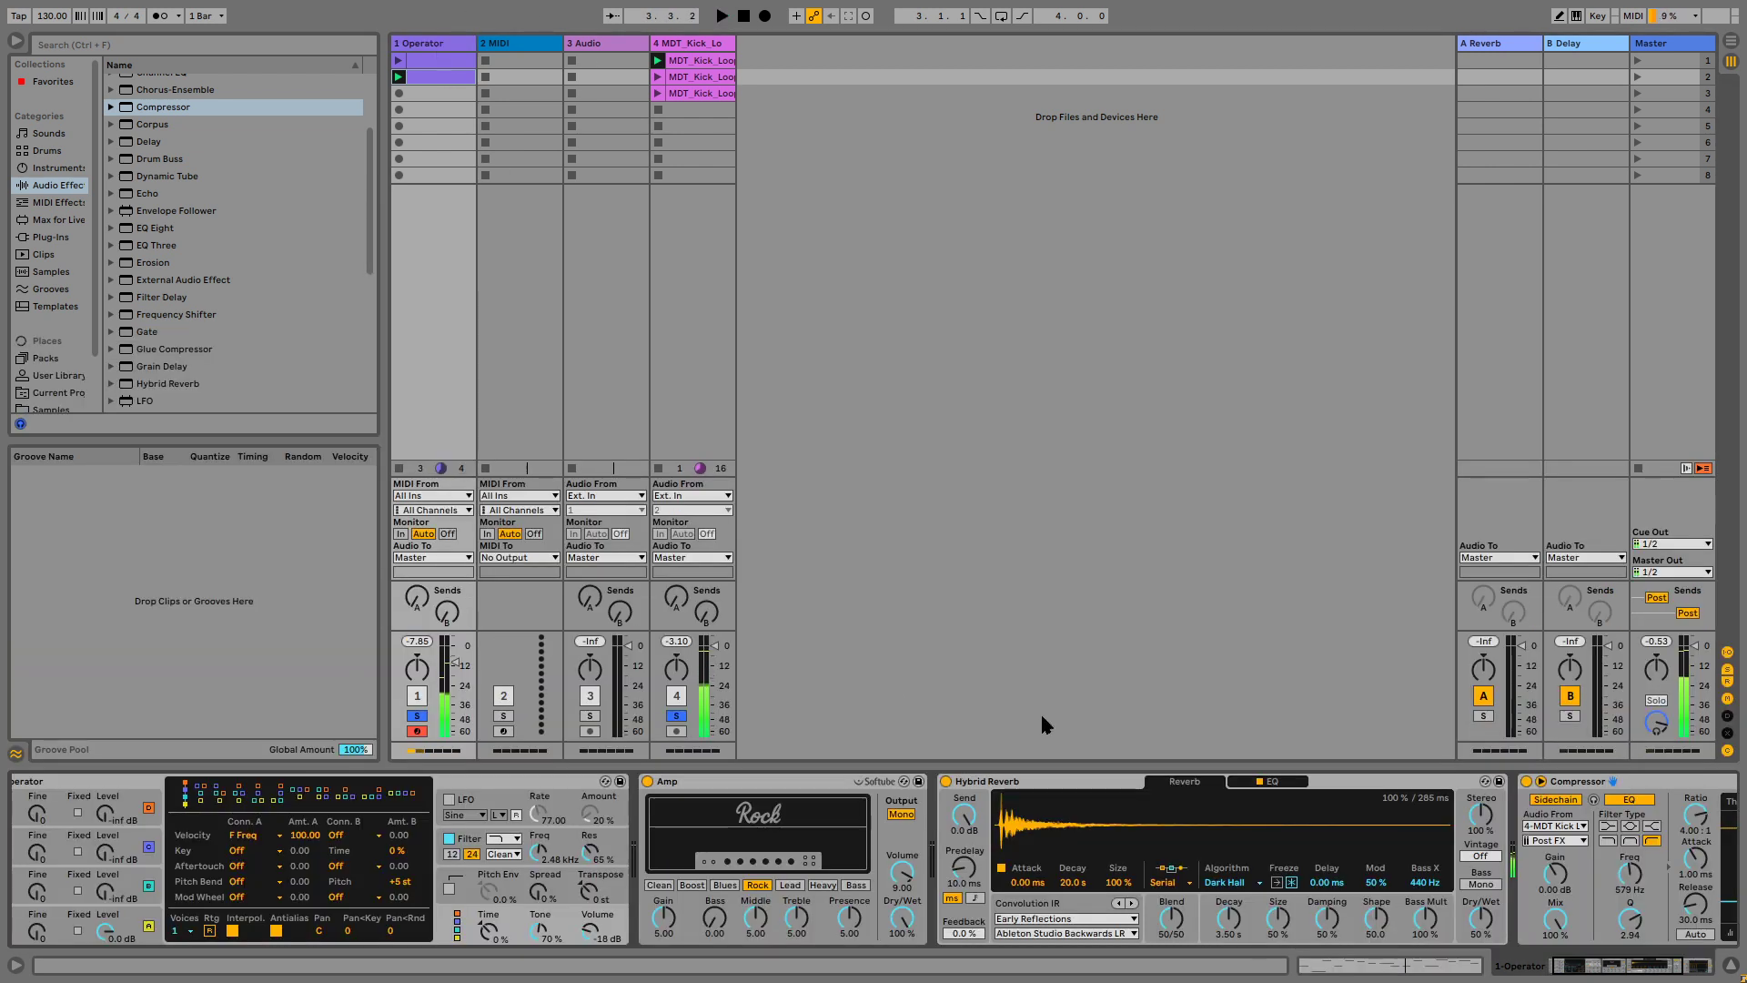
pyautogui.moveTo(1229, 918); pyautogui.dragTo(1229, 965)
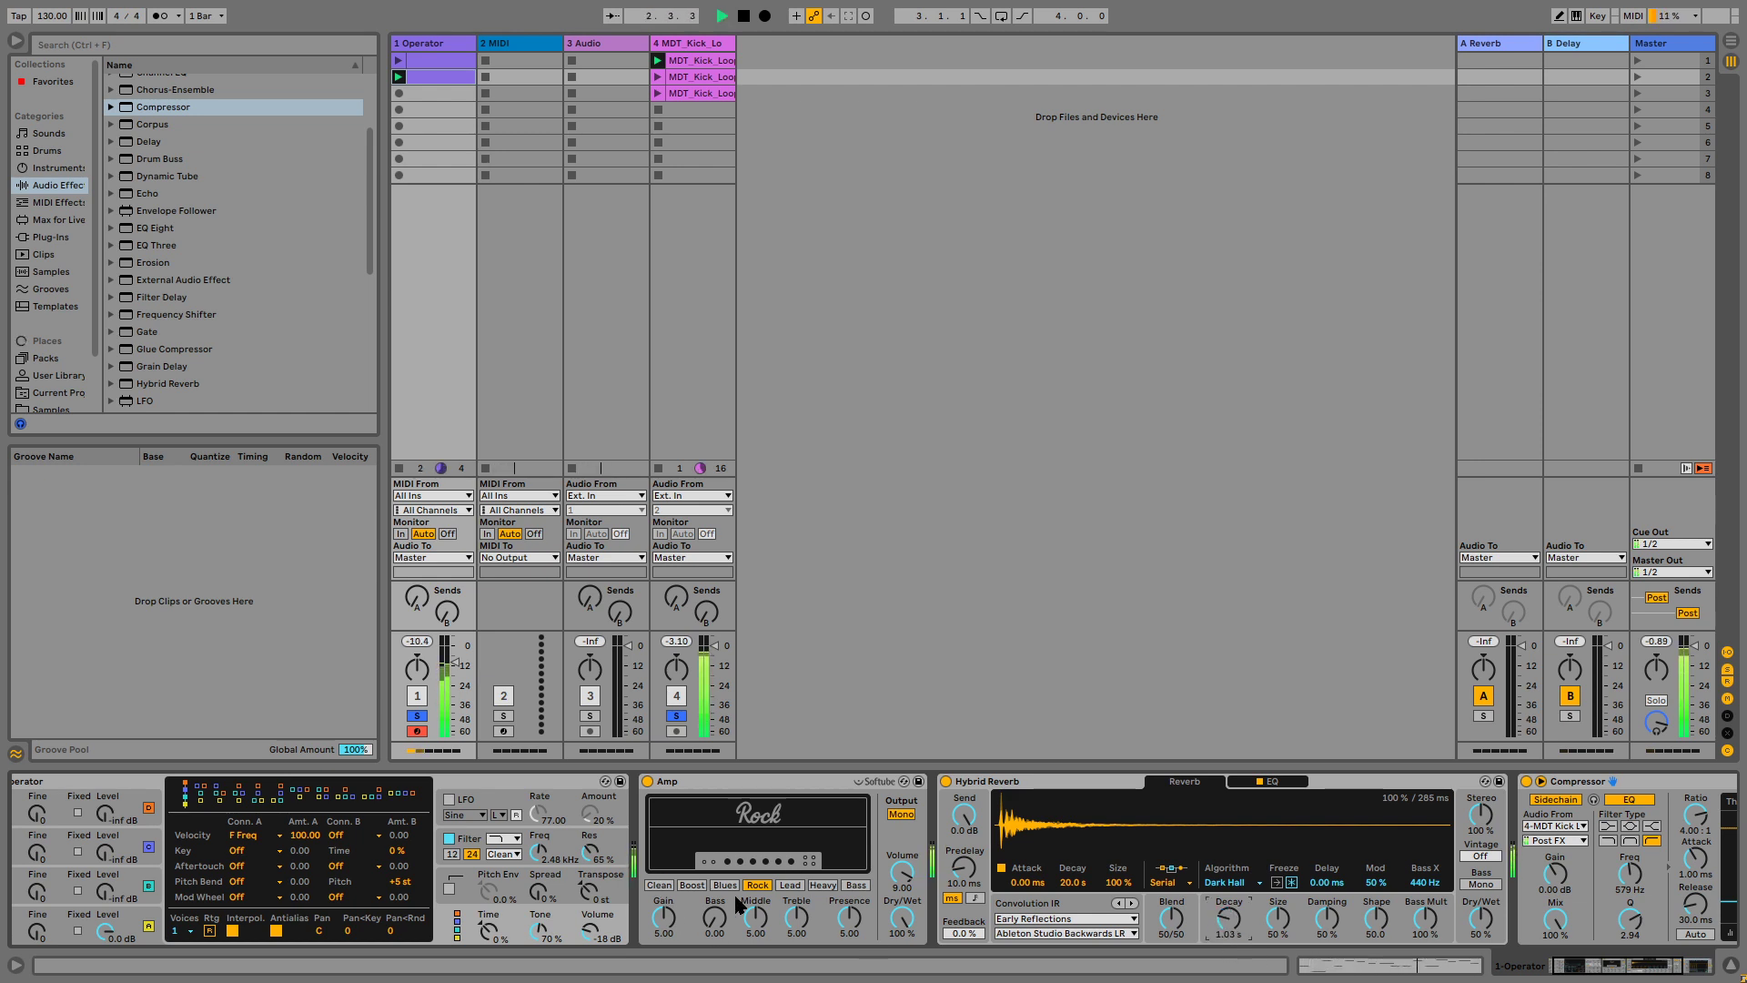
# Lower Operator's filter frequency to about 1.75 kHz and set its filter envelope amount to 49%.
pyautogui.moveTo(541, 859)
pyautogui.mouseDown()
pyautogui.moveTo(541, 892)
pyautogui.moveTo(541, 832)
pyautogui.mouseUp()
pyautogui.press('space')
pyautogui.moveTo(303, 903); pyautogui.dragTo(303, 846)
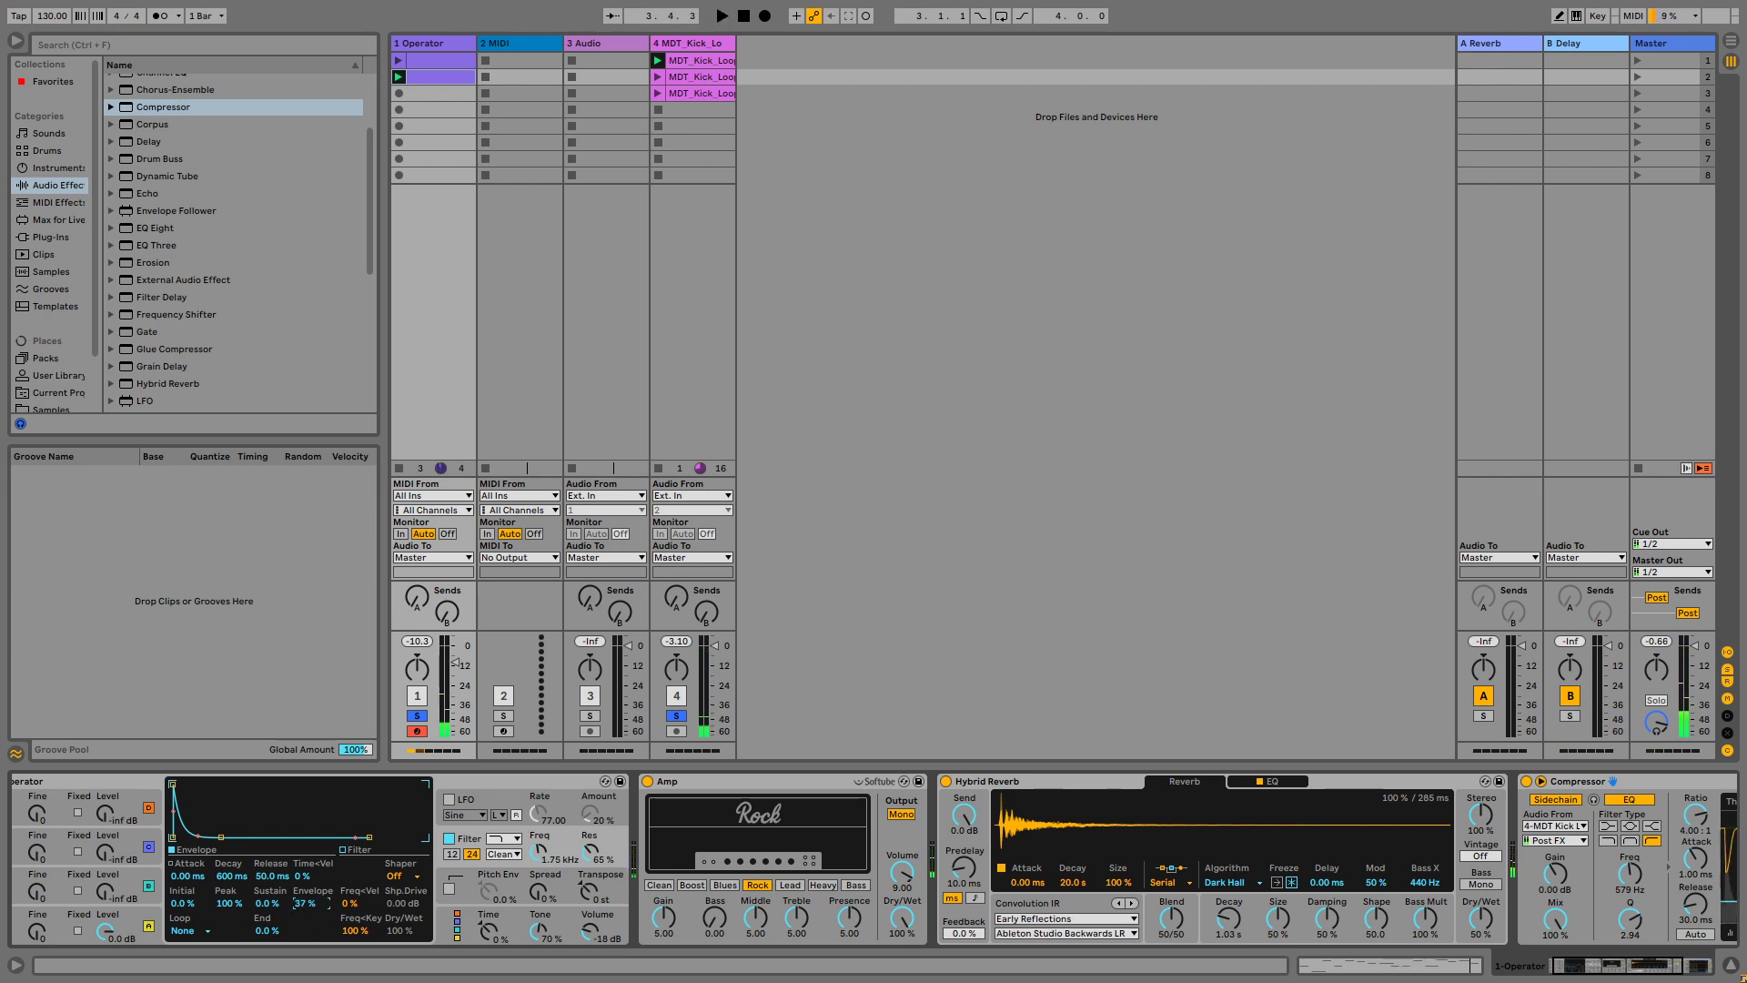
pyautogui.press('space')
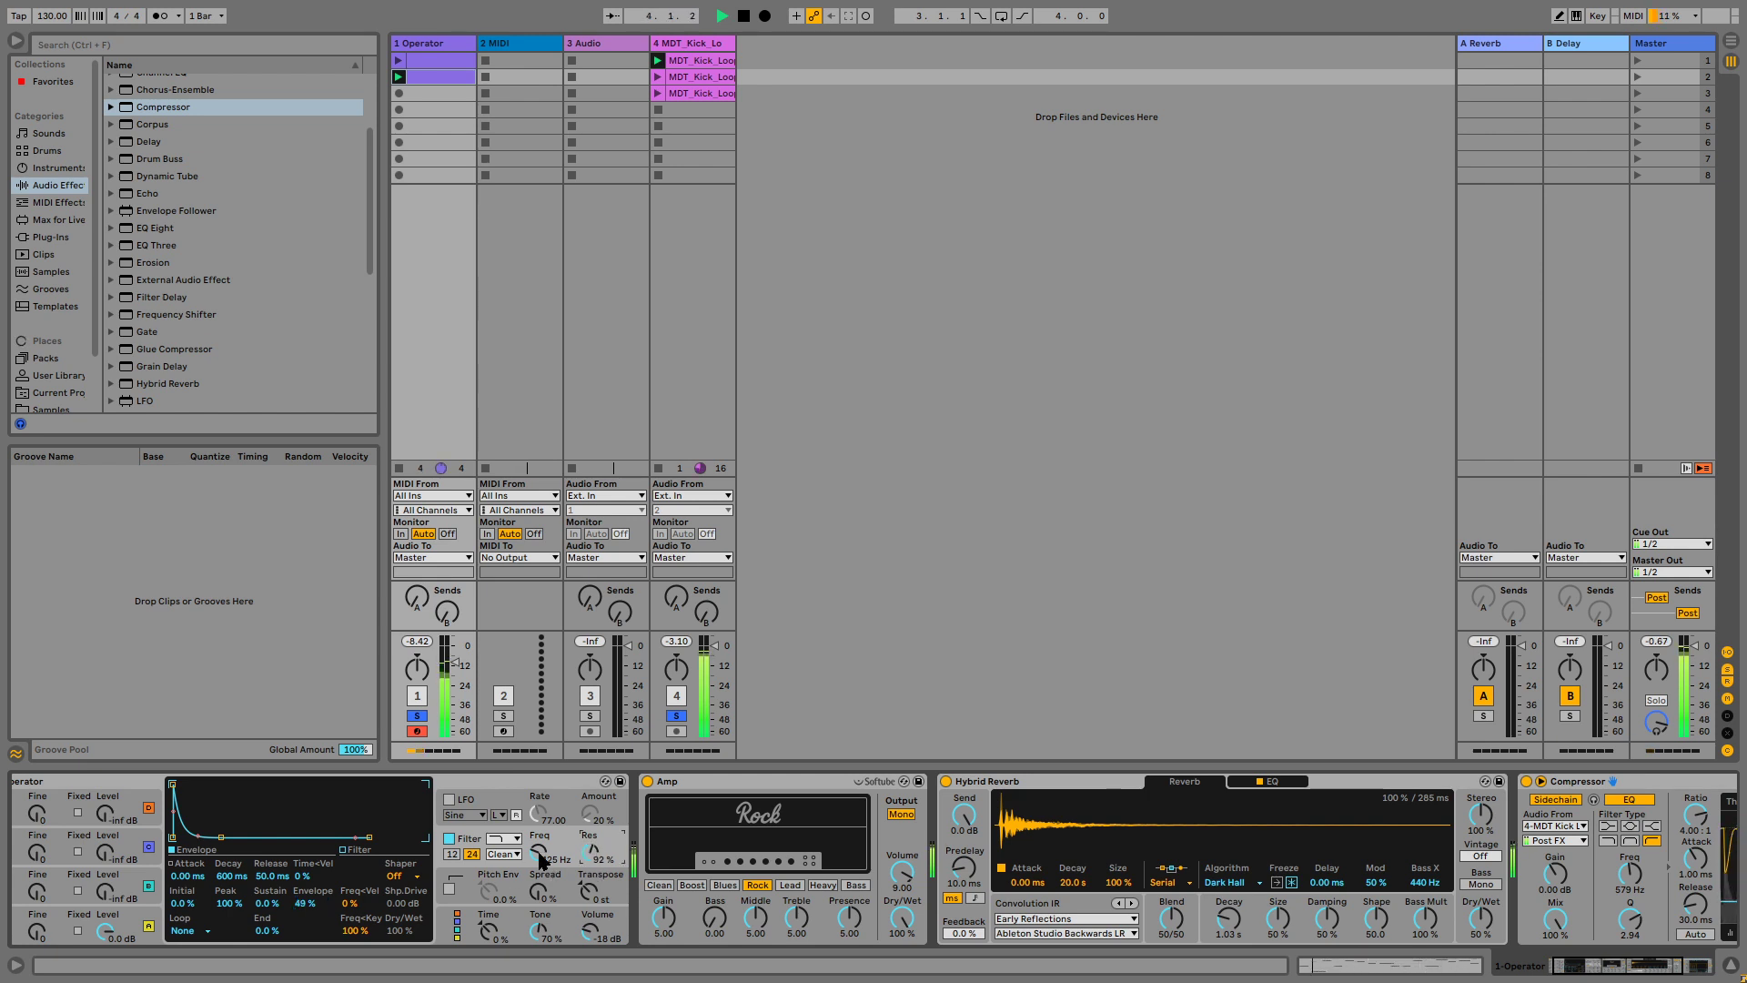
# Try the OSR circuit on Operator's filter while the loop plays.
pyautogui.click(504, 853)
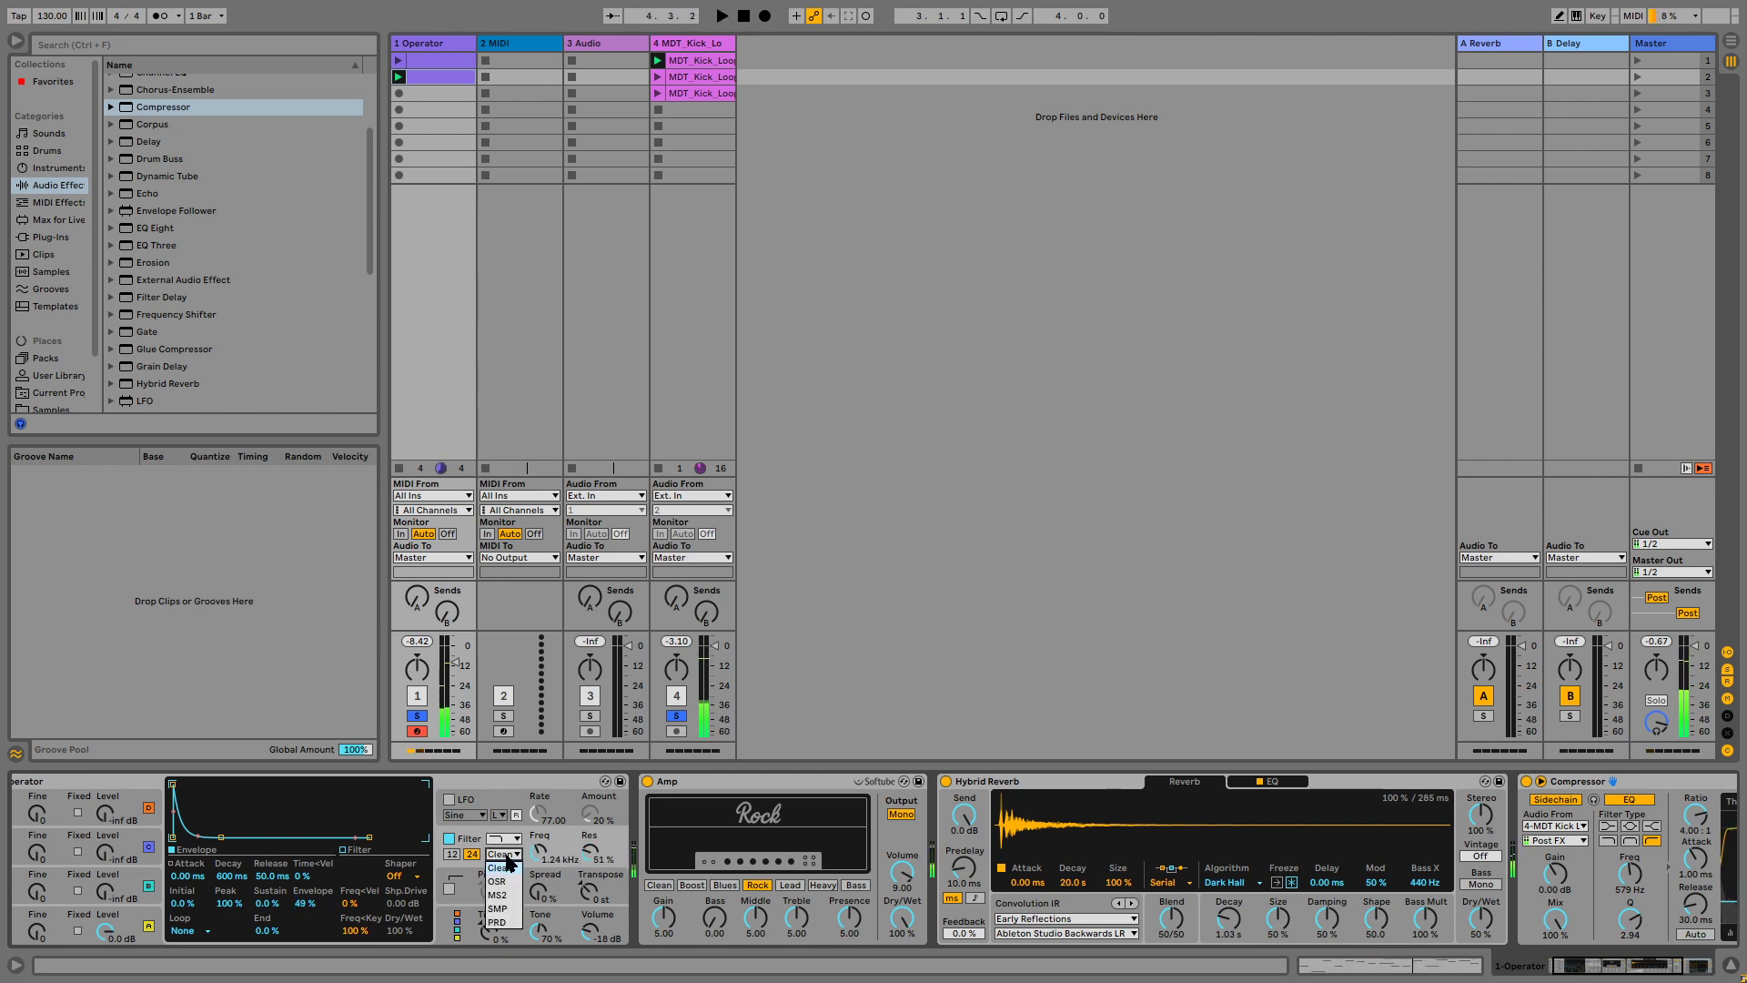
pyautogui.click(502, 869)
pyautogui.press('space')
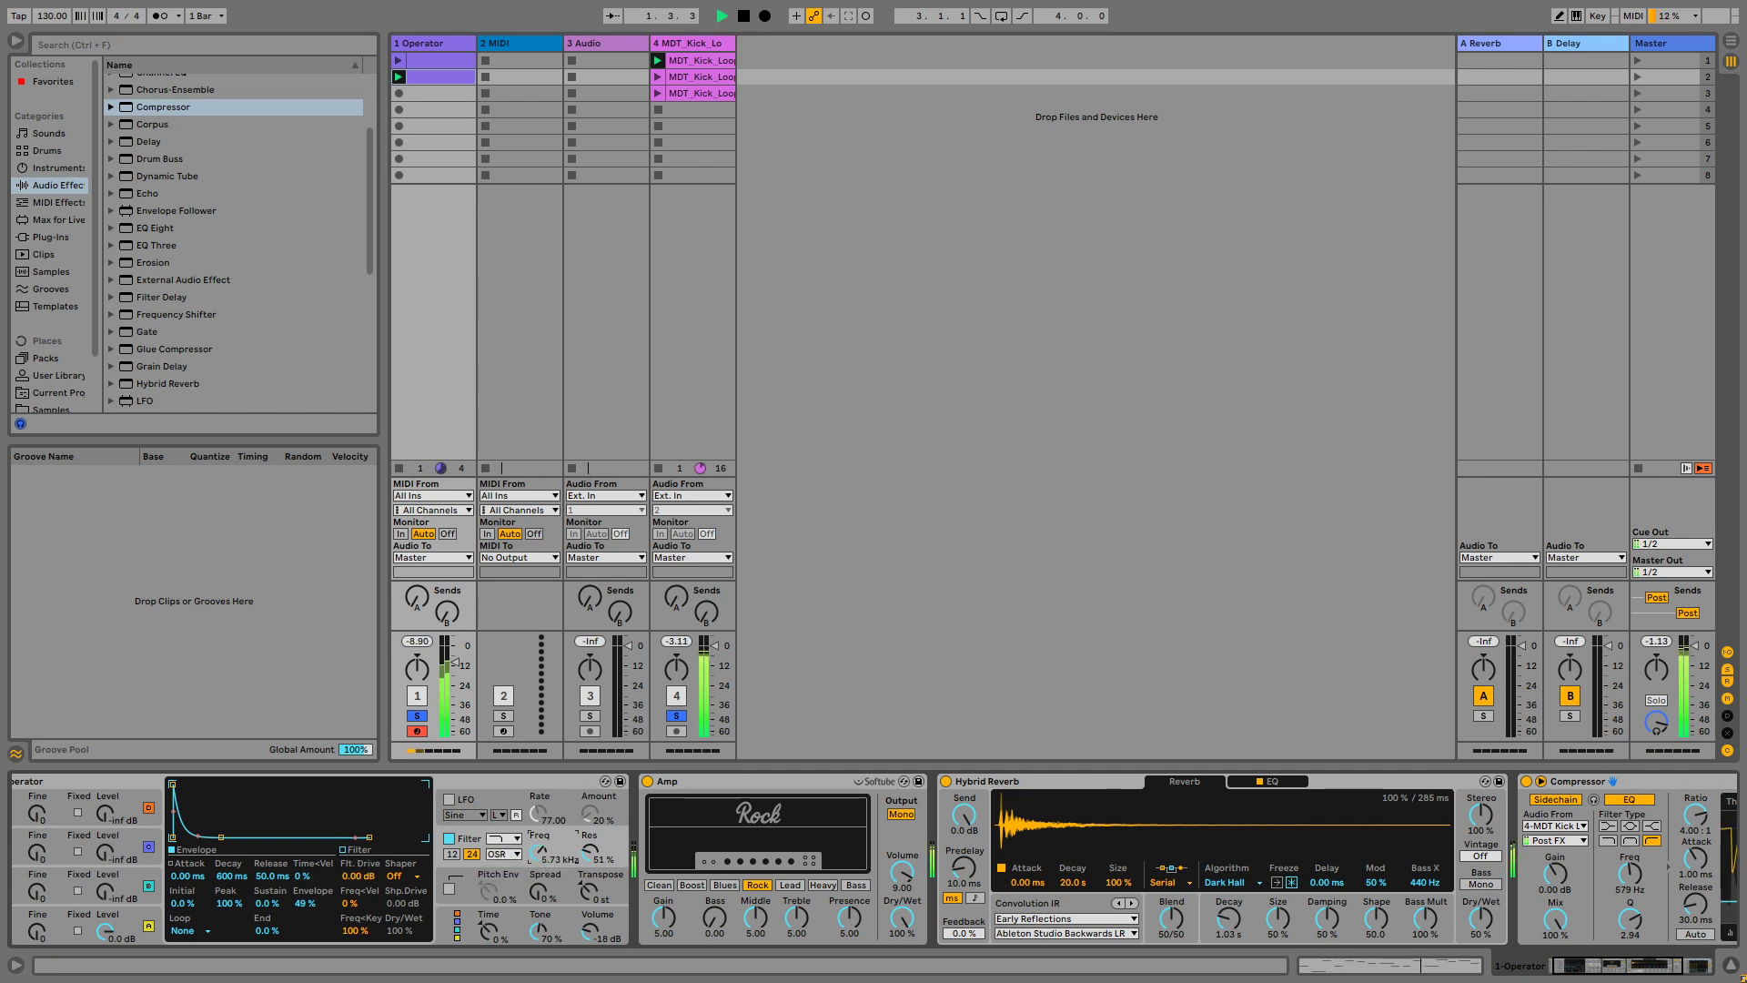
# Try the MS2 filter circuit in Operator with about 114% resonance and 24 dB of filter drive.
pyautogui.click(503, 854)
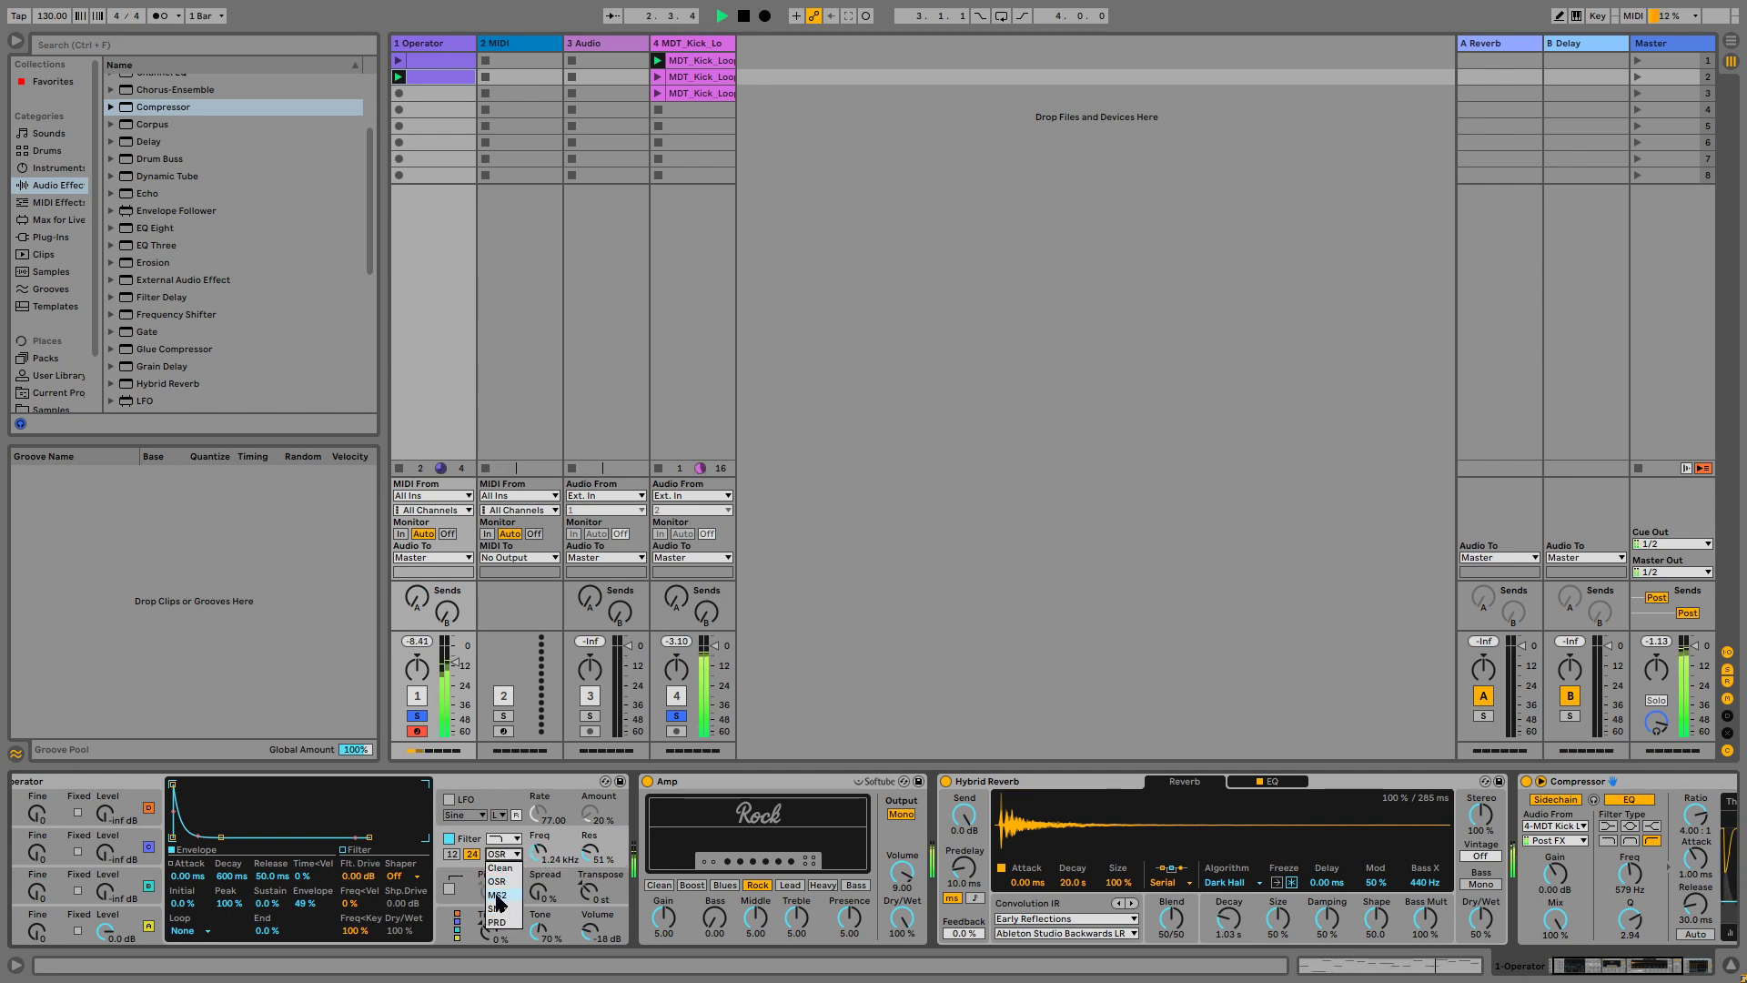
pyautogui.click(498, 896)
pyautogui.moveTo(590, 852); pyautogui.dragTo(542, 816)
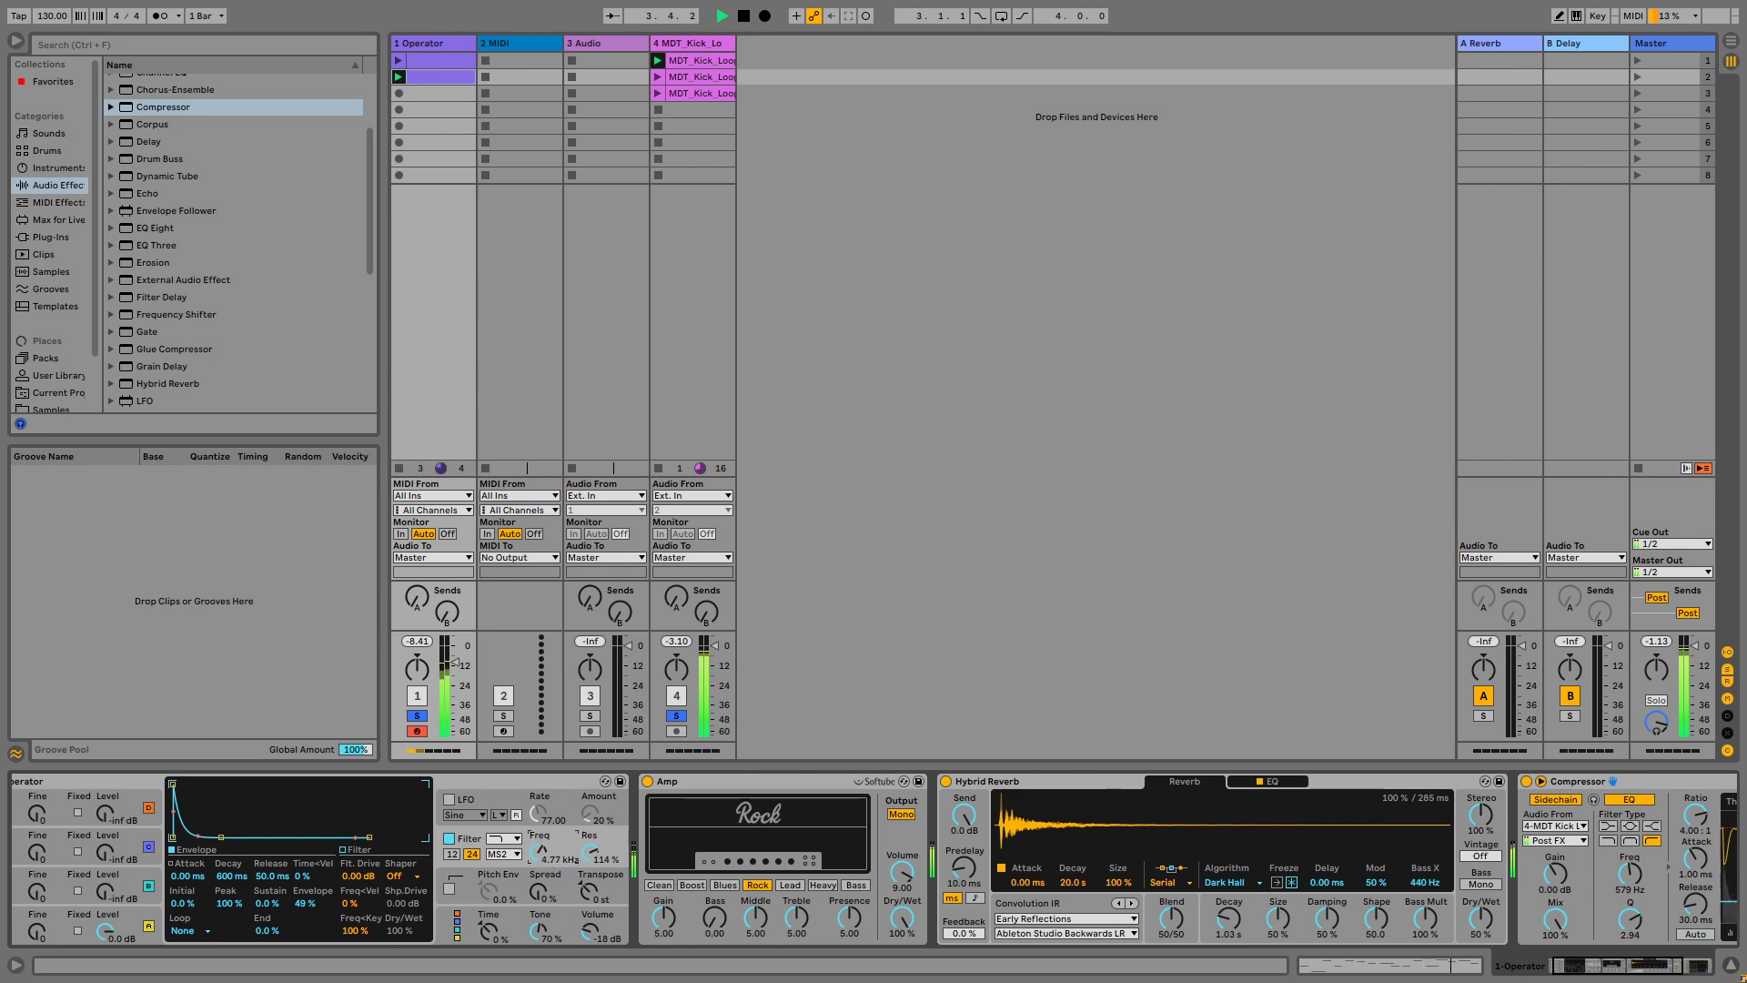
pyautogui.moveTo(364, 879); pyautogui.dragTo(364, 819)
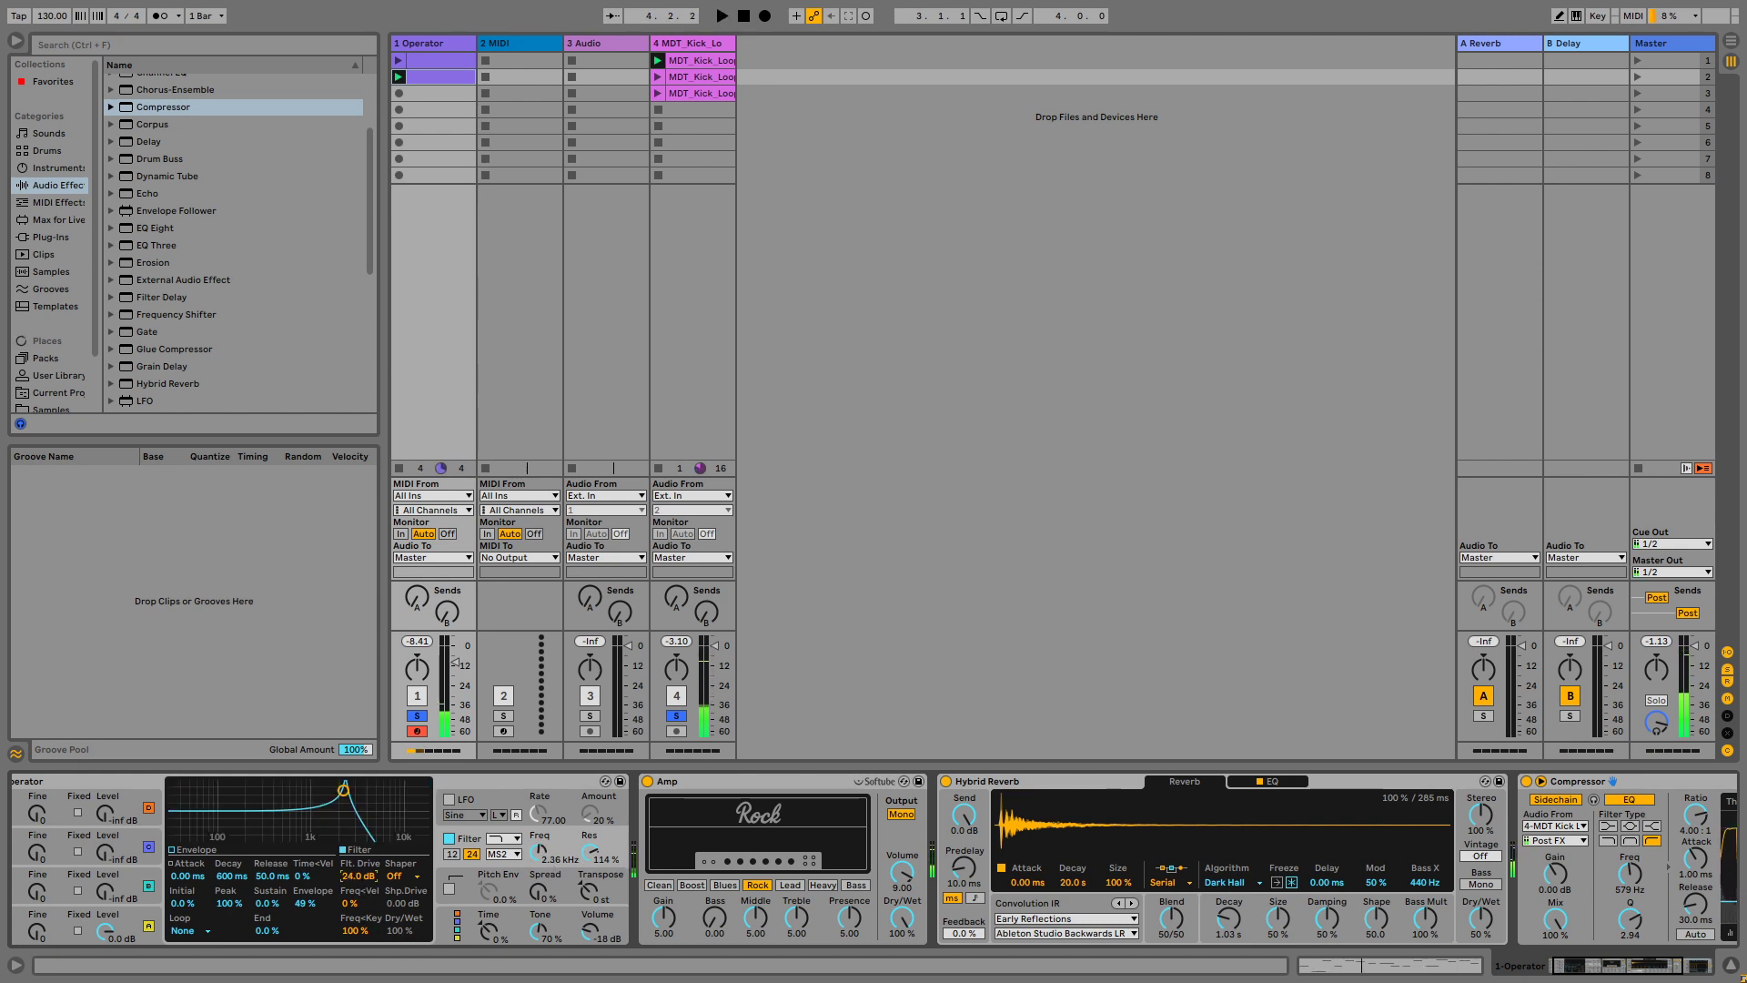
# Set Operator's filter circuit back to Clean, with the frequency at about 1.06 kHz and resonance at about 68%.
pyautogui.click(508, 855)
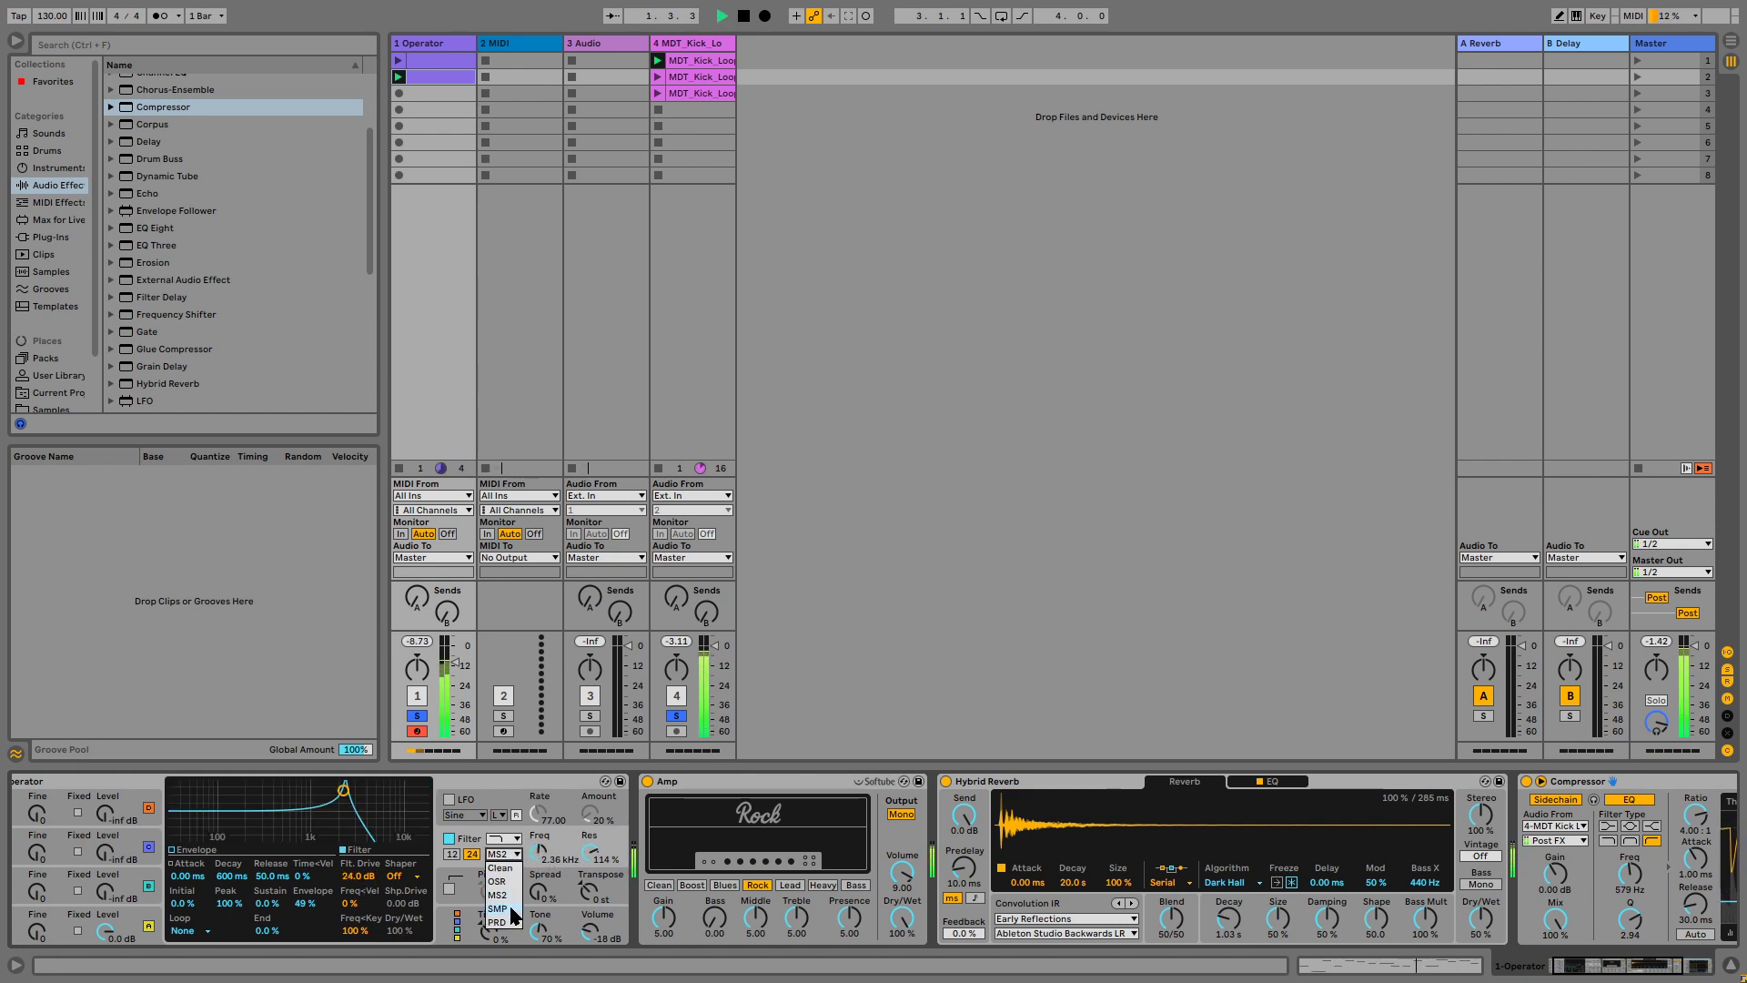
pyautogui.click(508, 856)
pyautogui.click(506, 869)
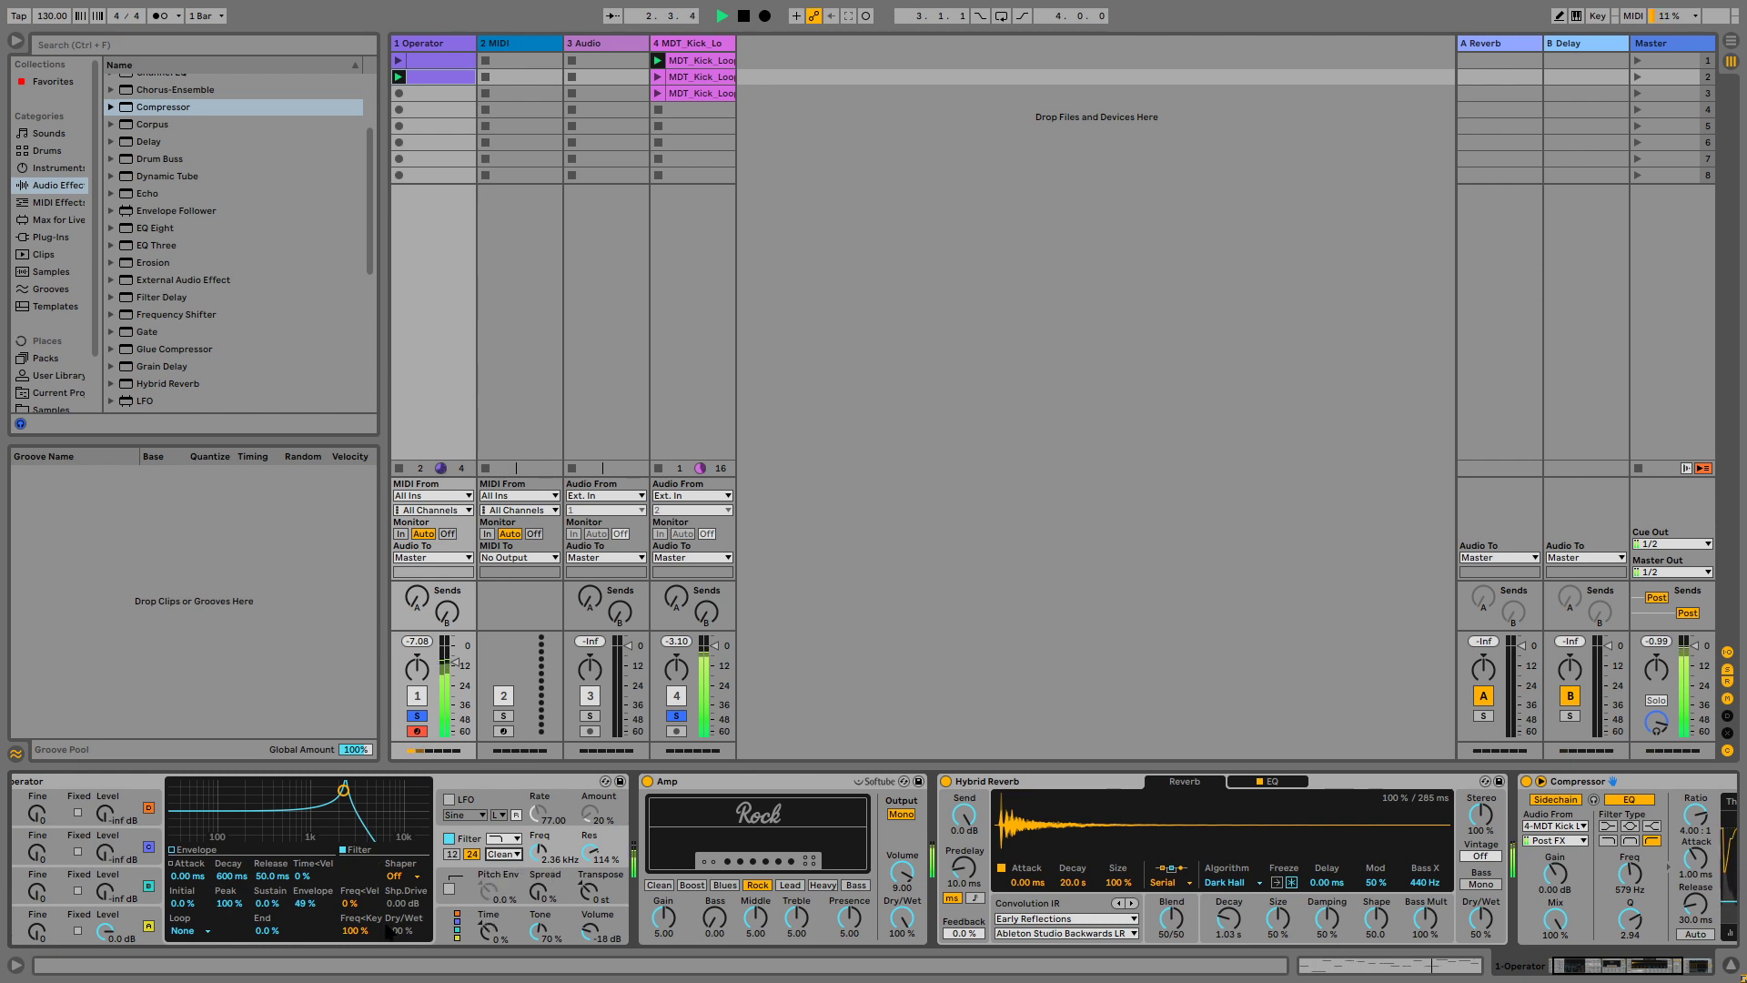
pyautogui.moveTo(592, 847); pyautogui.dragTo(537, 848)
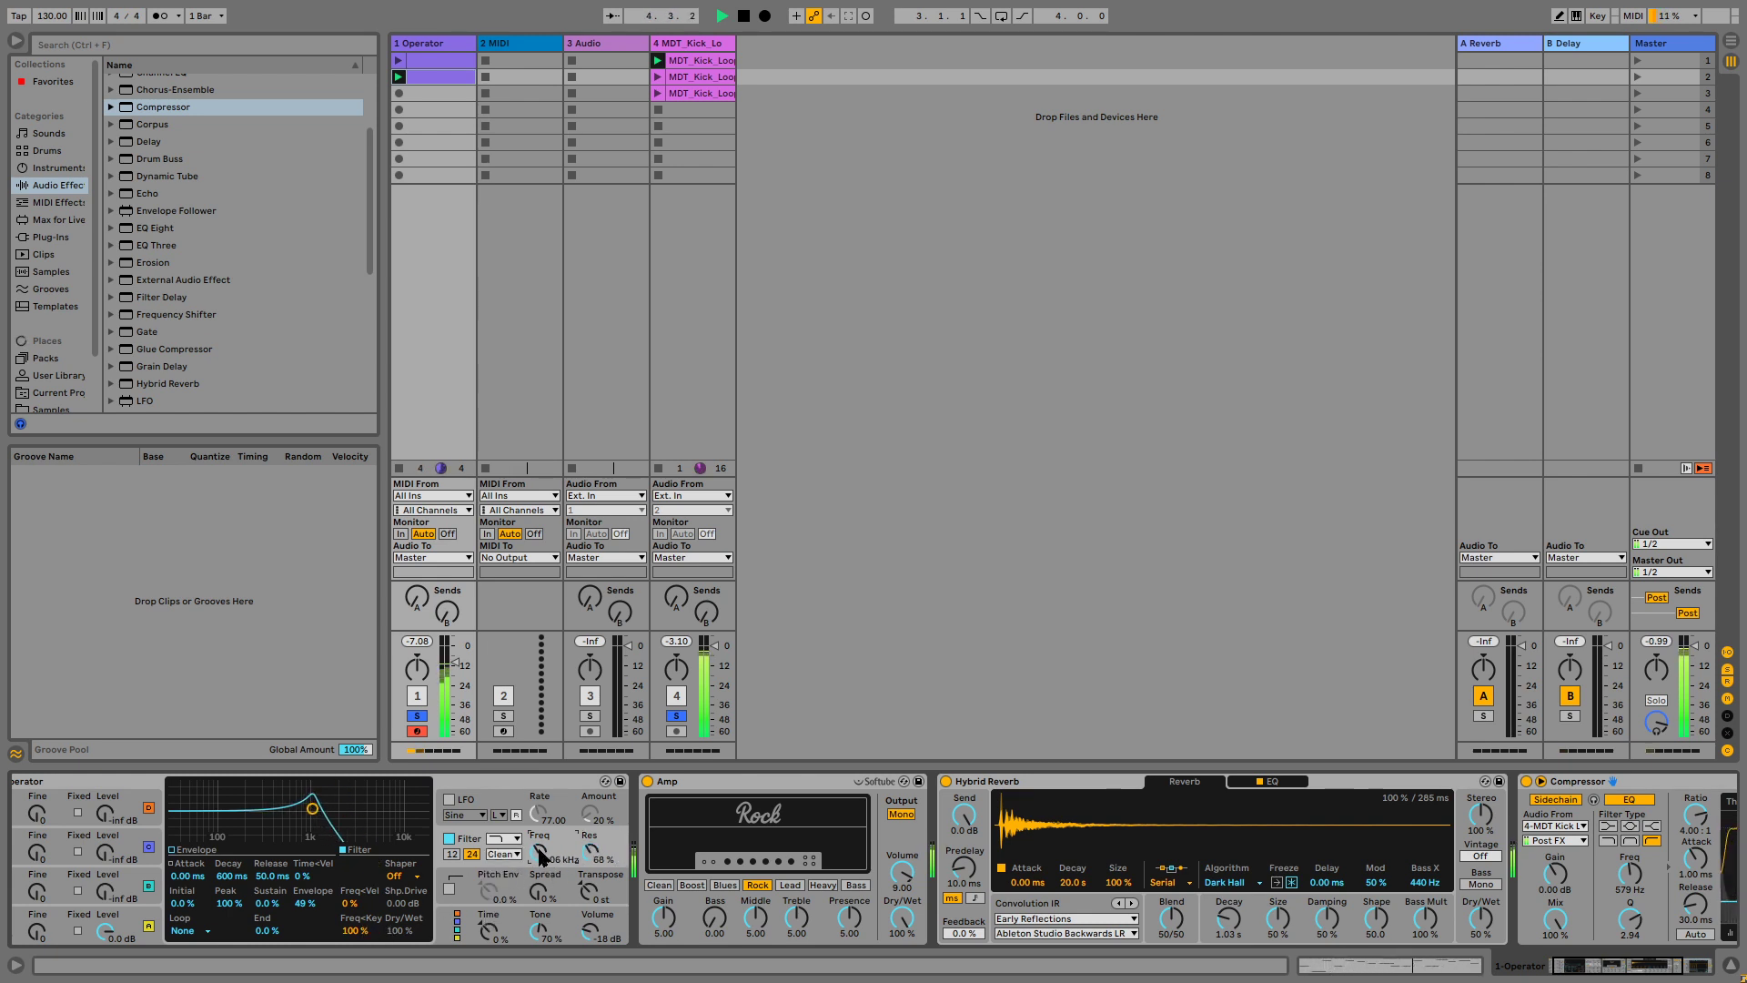
# Compare the Lead and Blues models in Amp during playback, and return to Rock.
pyautogui.click(784, 886)
pyautogui.click(760, 887)
pyautogui.click(725, 887)
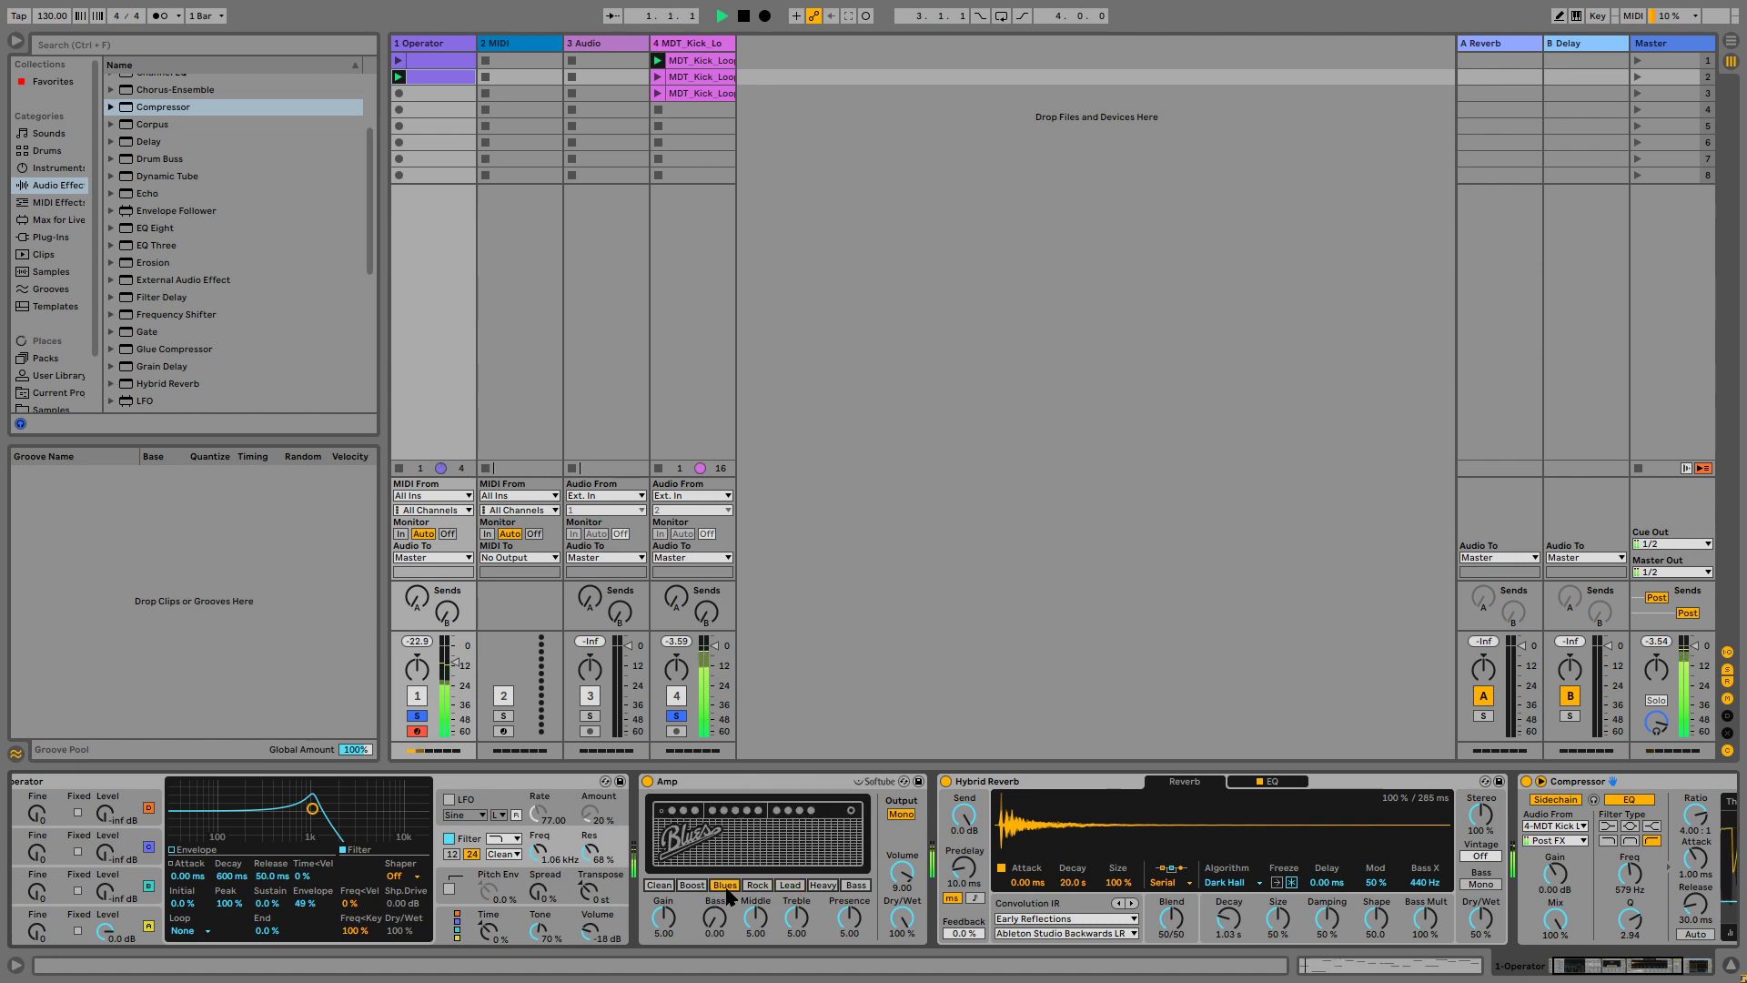
pyautogui.click(756, 887)
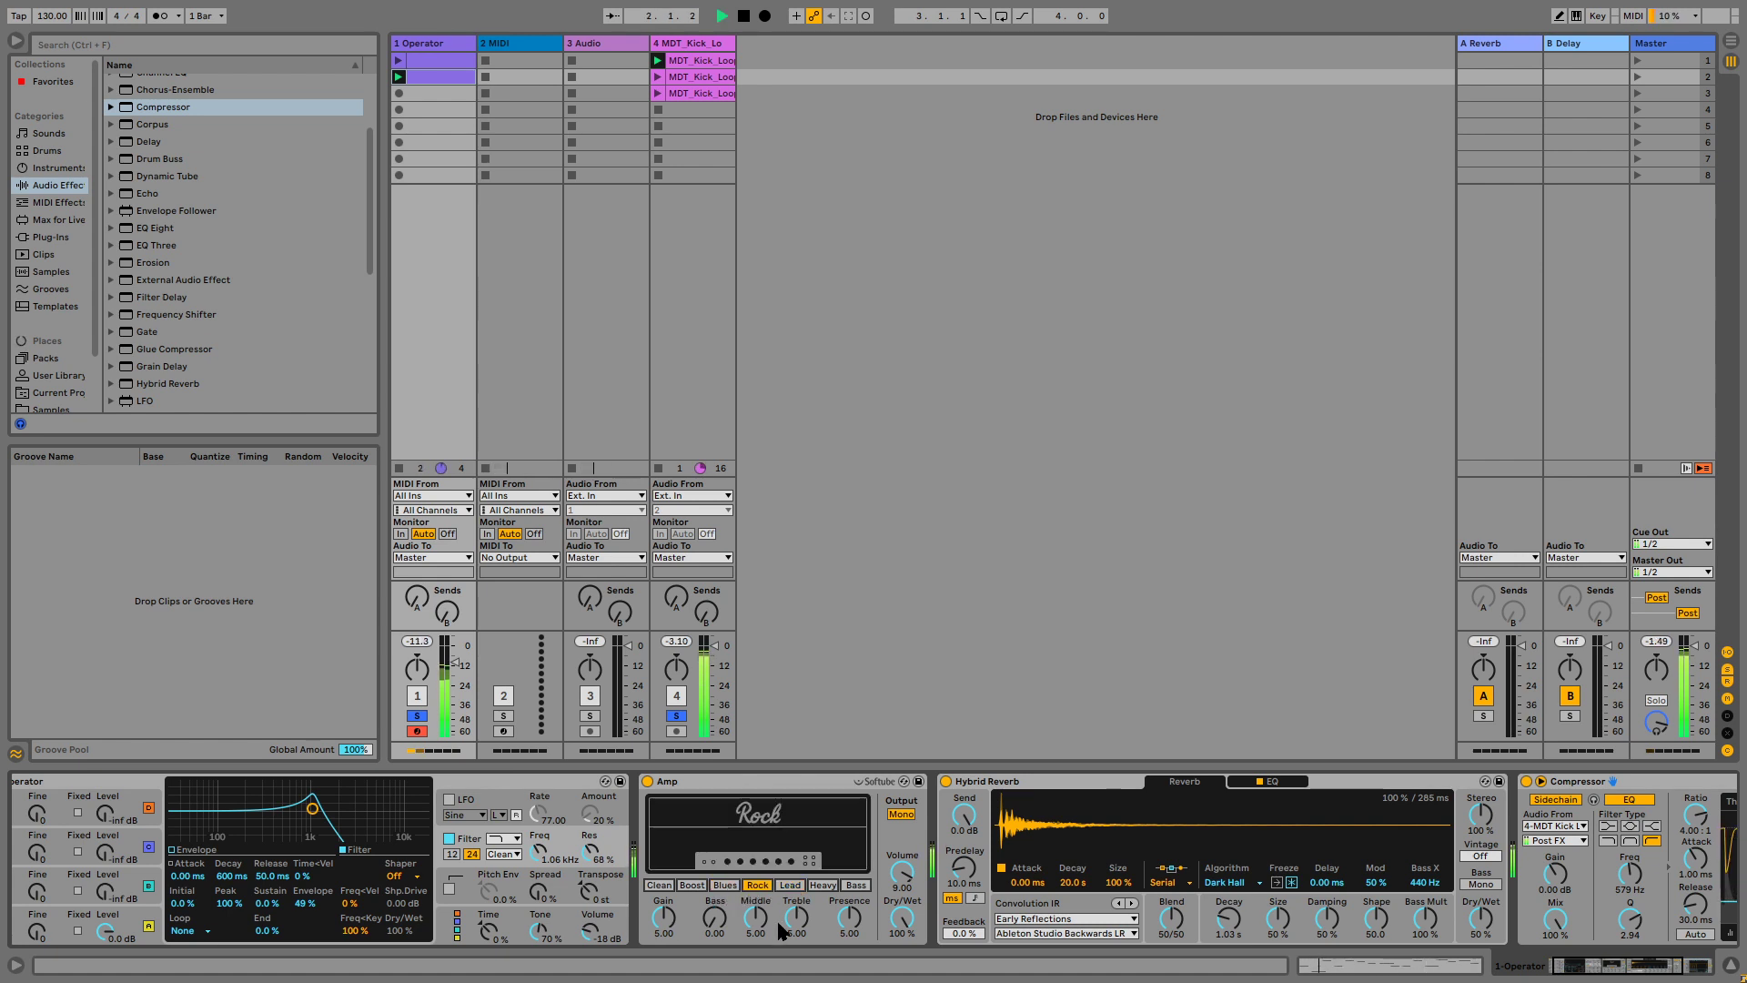
# Raise the Amp's treble to about 6.67.
pyautogui.moveTo(798, 911); pyautogui.dragTo(798, 896)
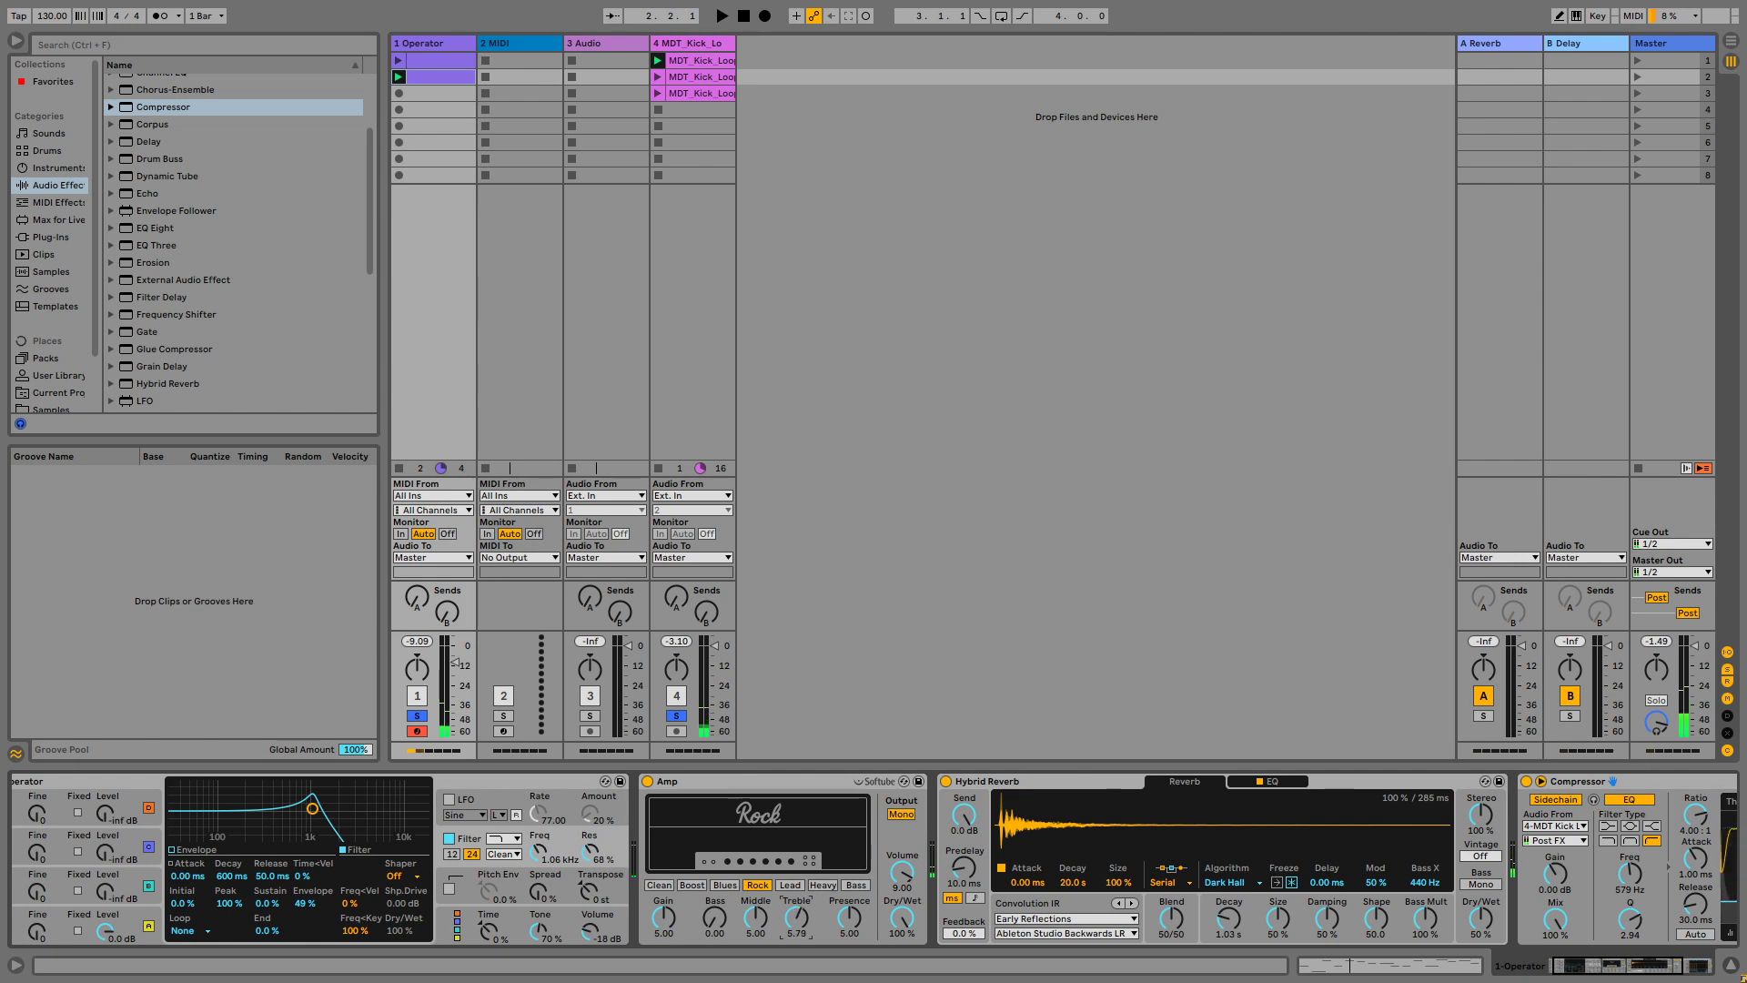
pyautogui.press('space')
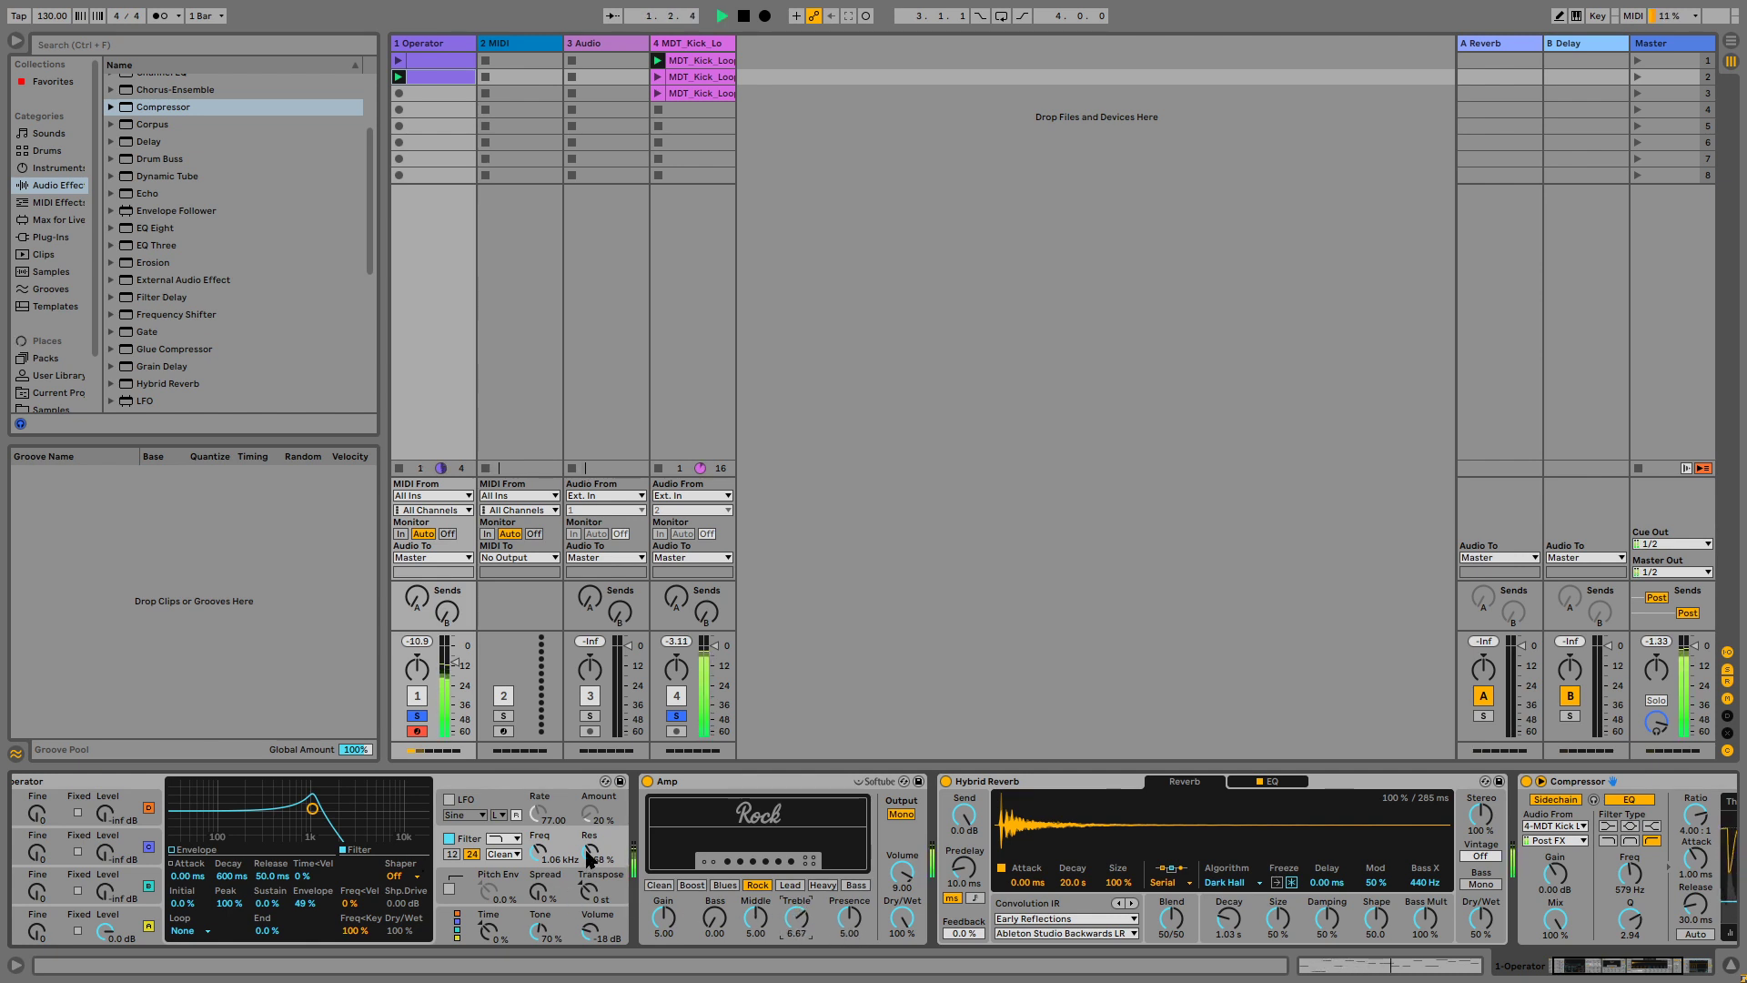
# Lower Operator's filter resonance to about 57%, adjust the filter envelope amount, and sweep the filter frequency up to about 6.34 kHz.
pyautogui.moveTo(588, 851); pyautogui.dragTo(587, 862)
pyautogui.click(305, 903)
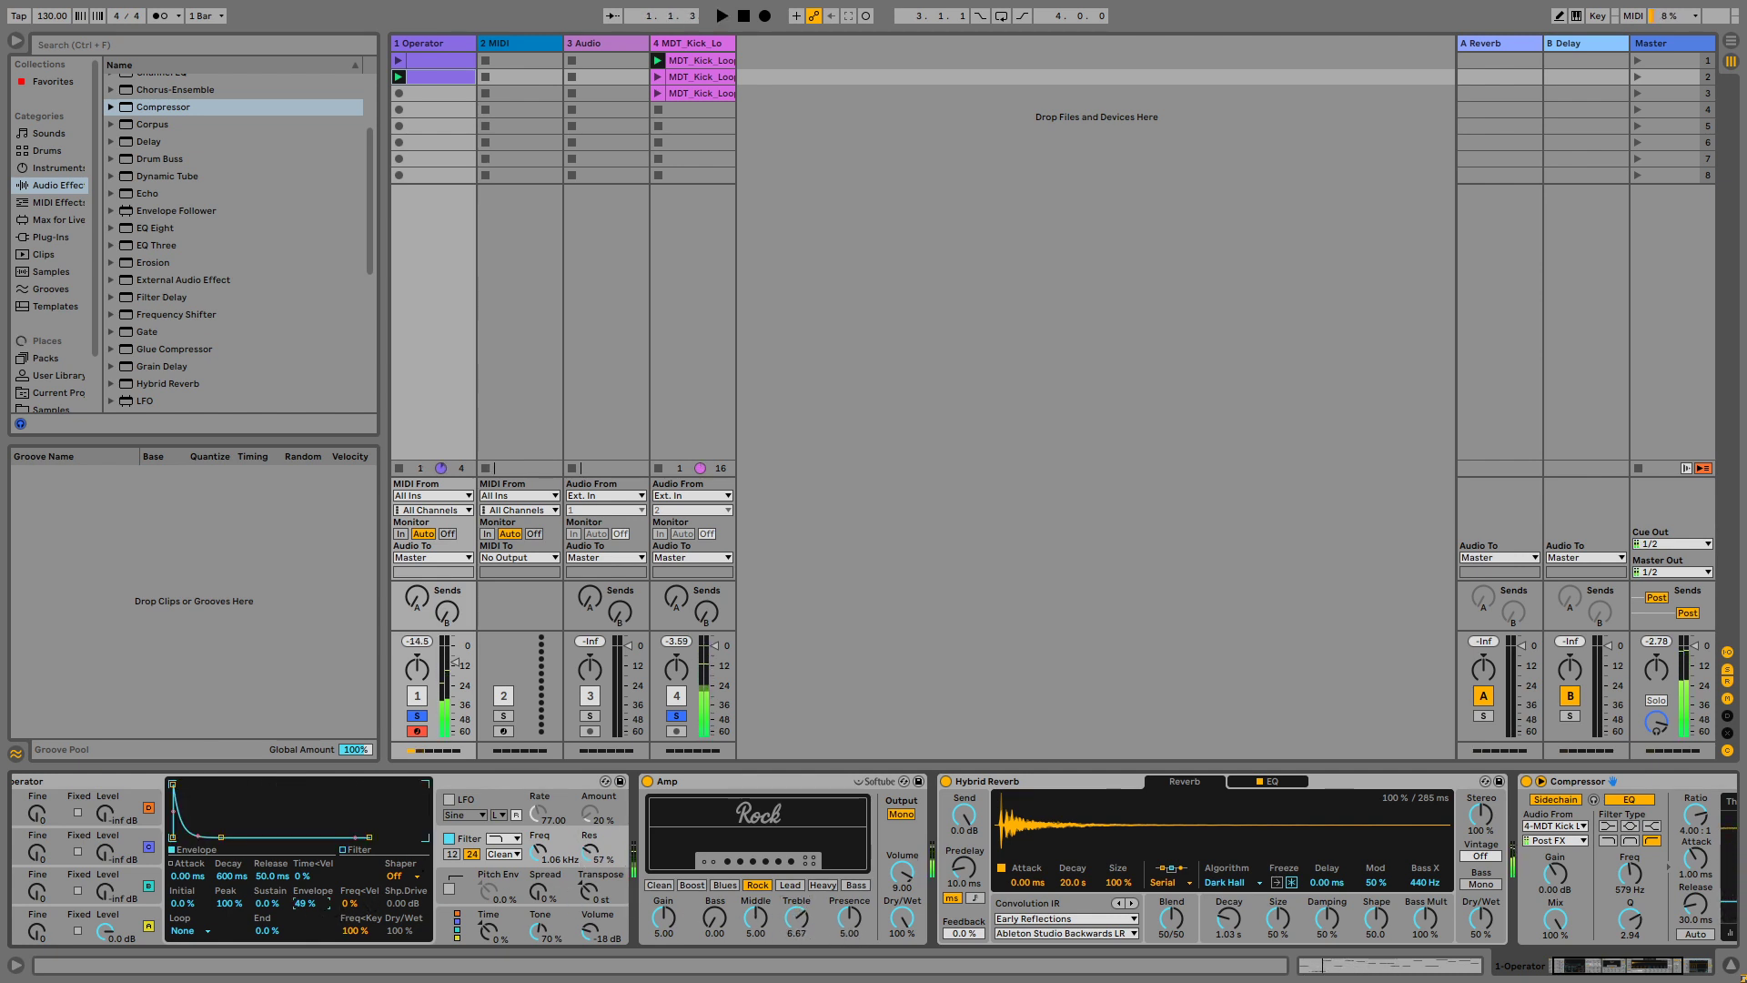
pyautogui.moveTo(305, 903); pyautogui.dragTo(306, 947)
pyautogui.moveTo(540, 852); pyautogui.dragTo(540, 843)
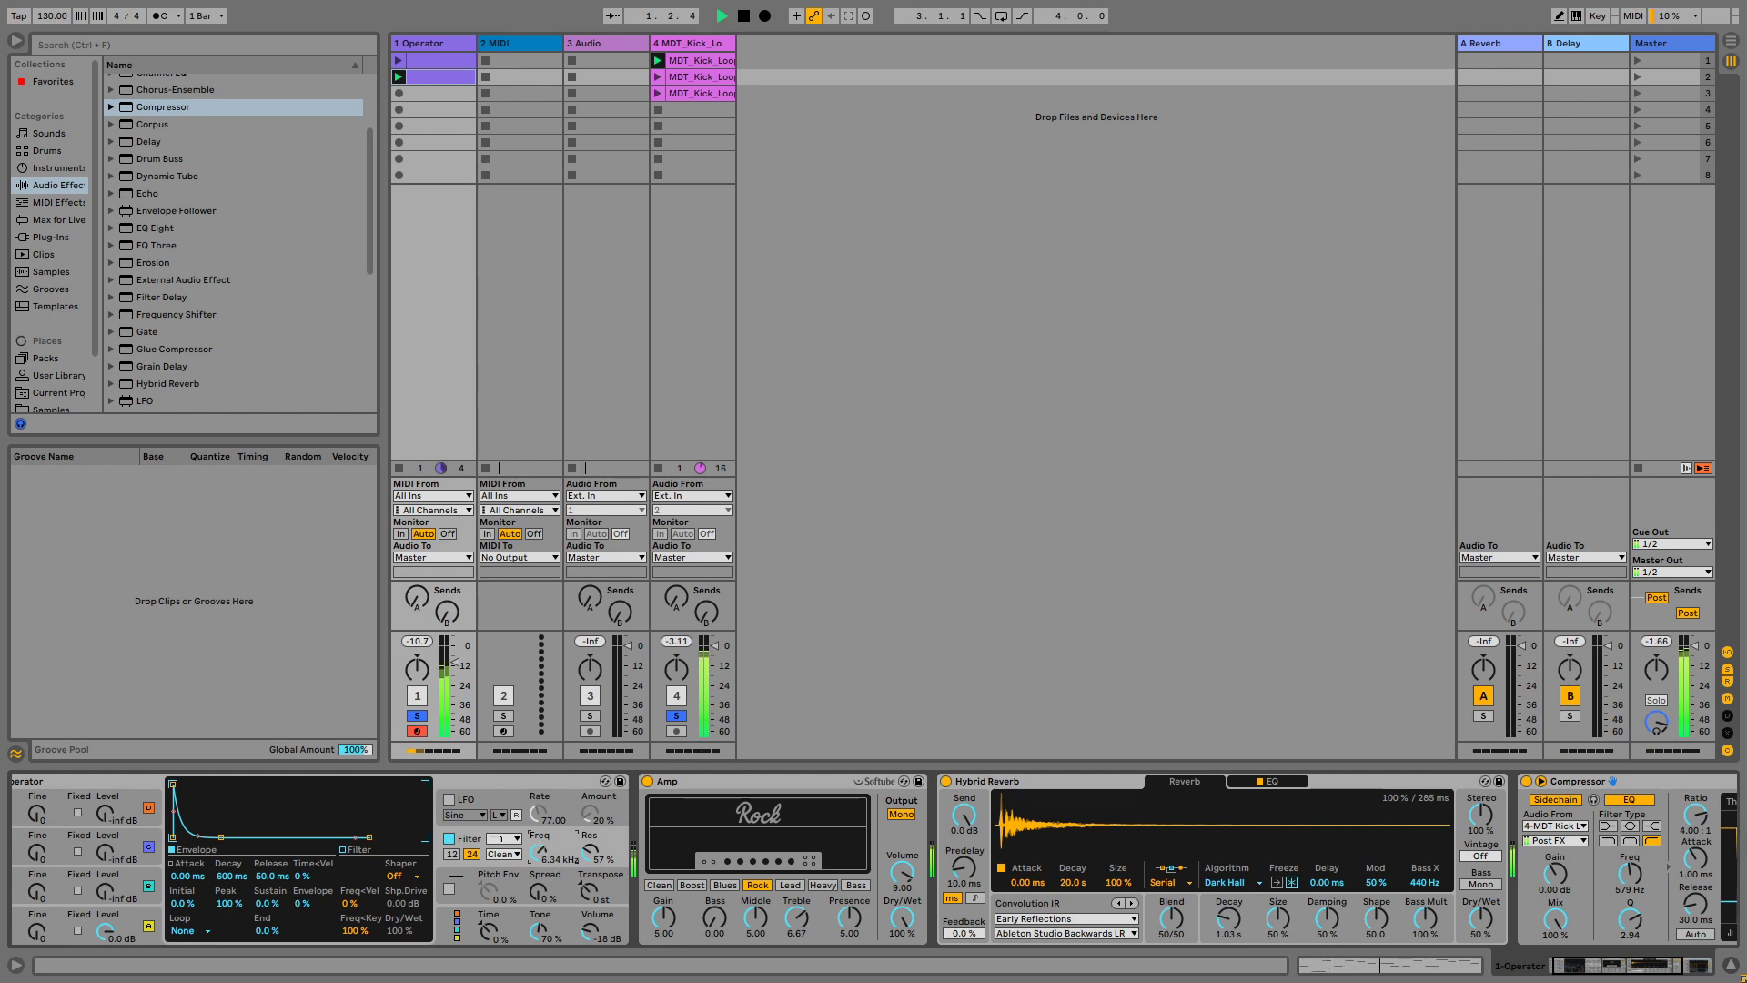
# Randomize the copied clip's note velocities again several times during playback to audition new accent patterns.
pyautogui.doubleClick(437, 80)
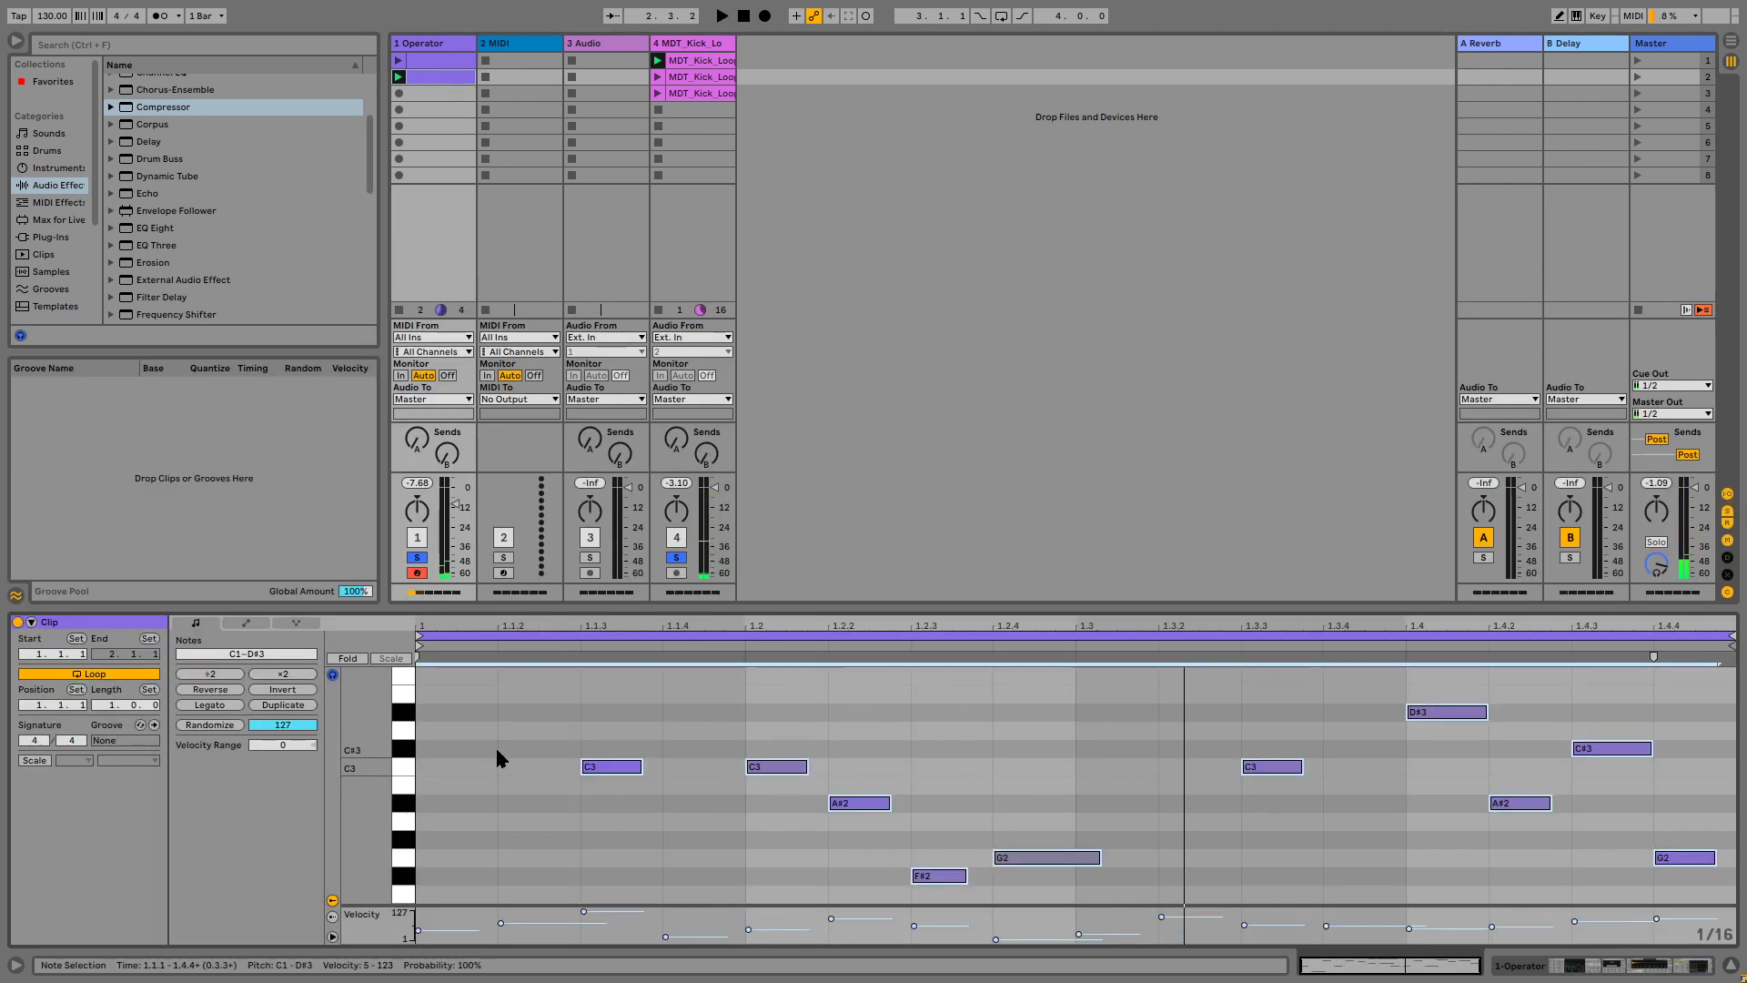
pyautogui.click(210, 725)
pyautogui.press('space')
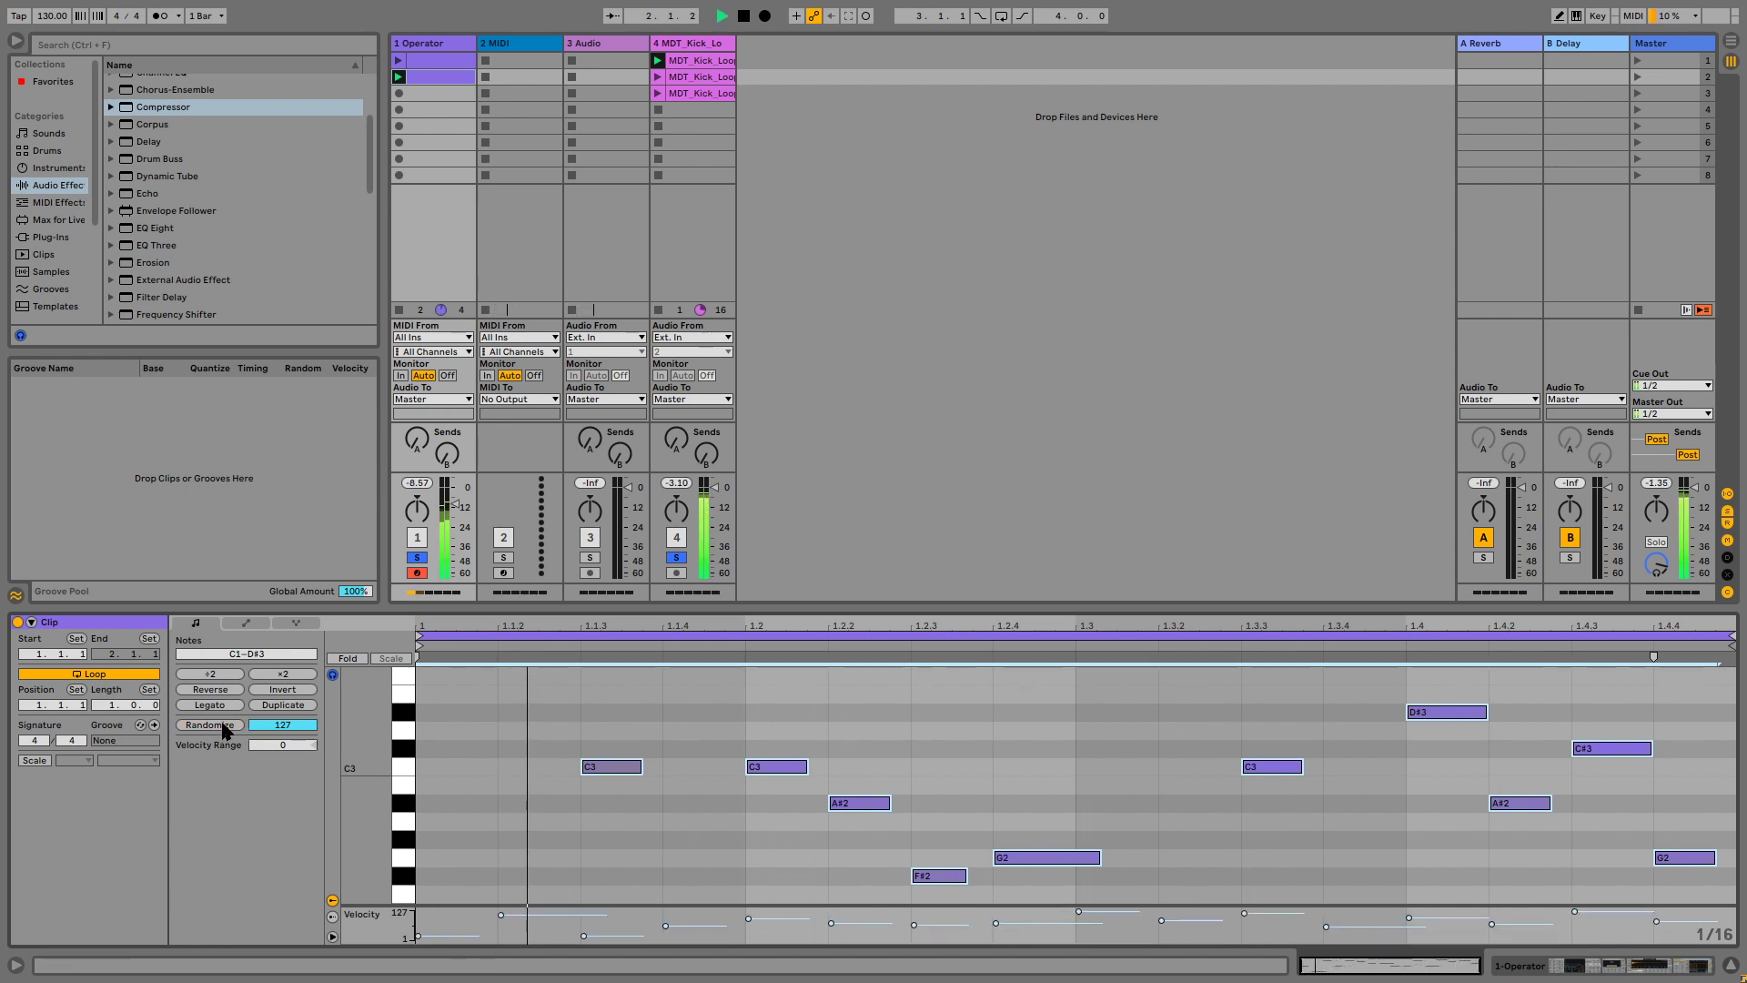
pyautogui.click(224, 726)
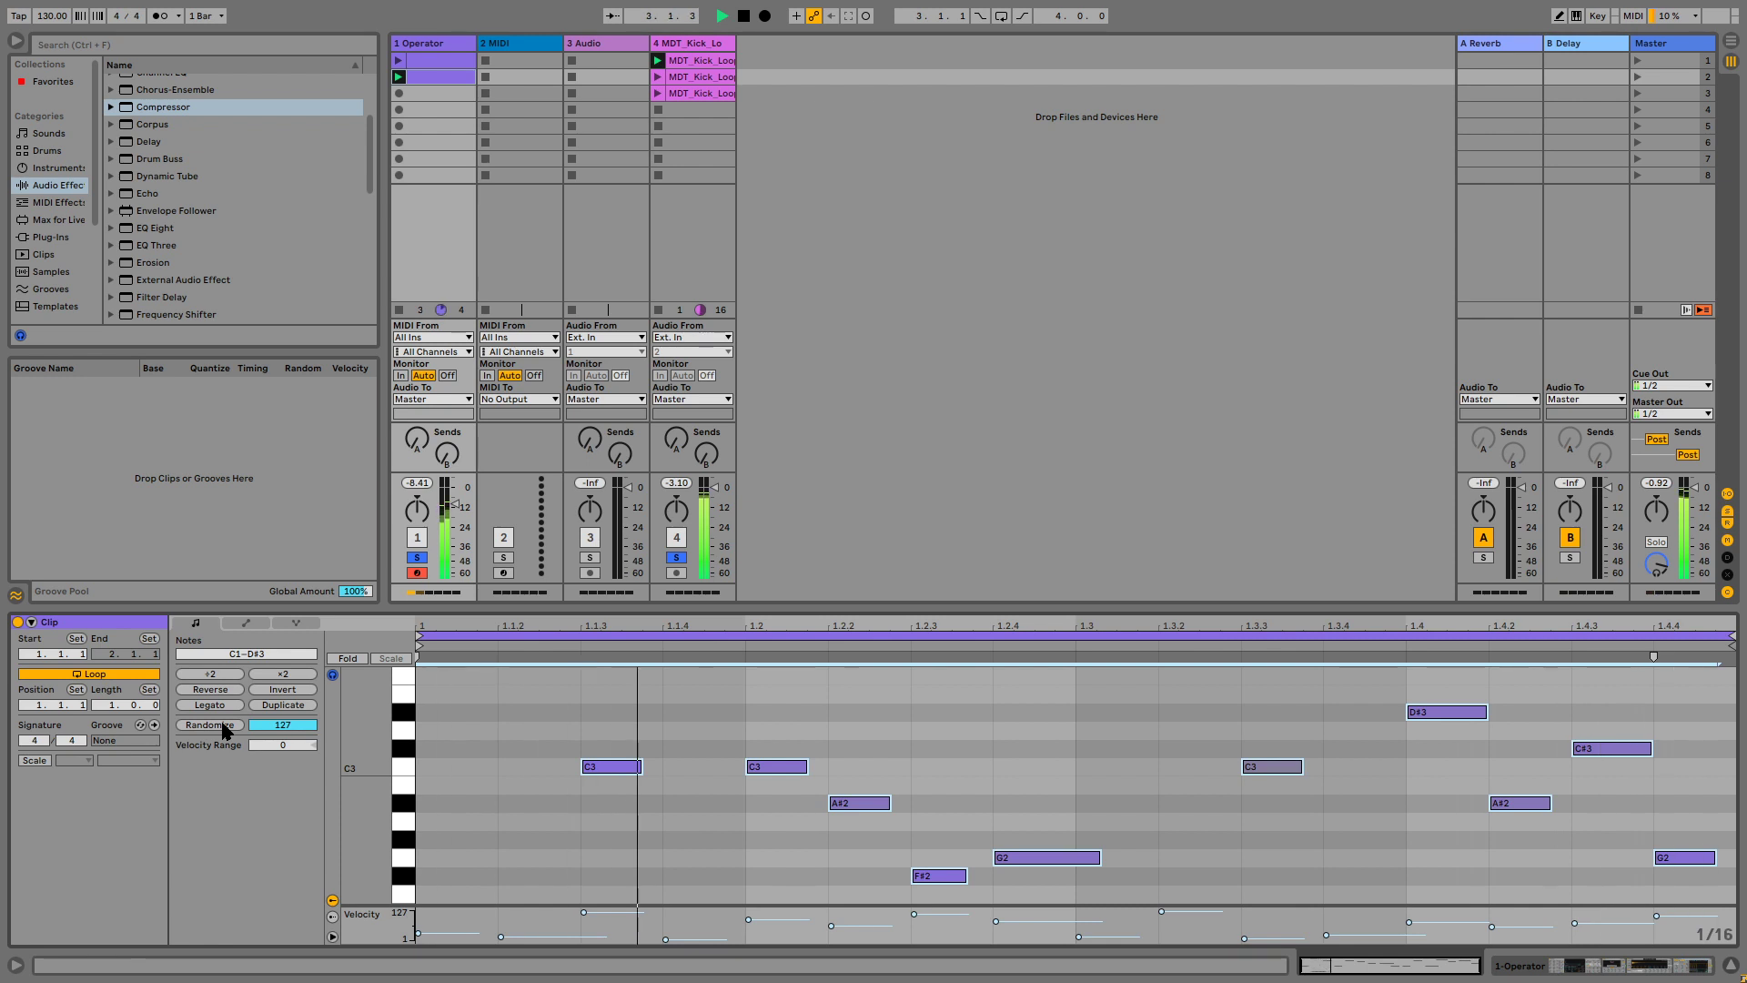
pyautogui.click(224, 726)
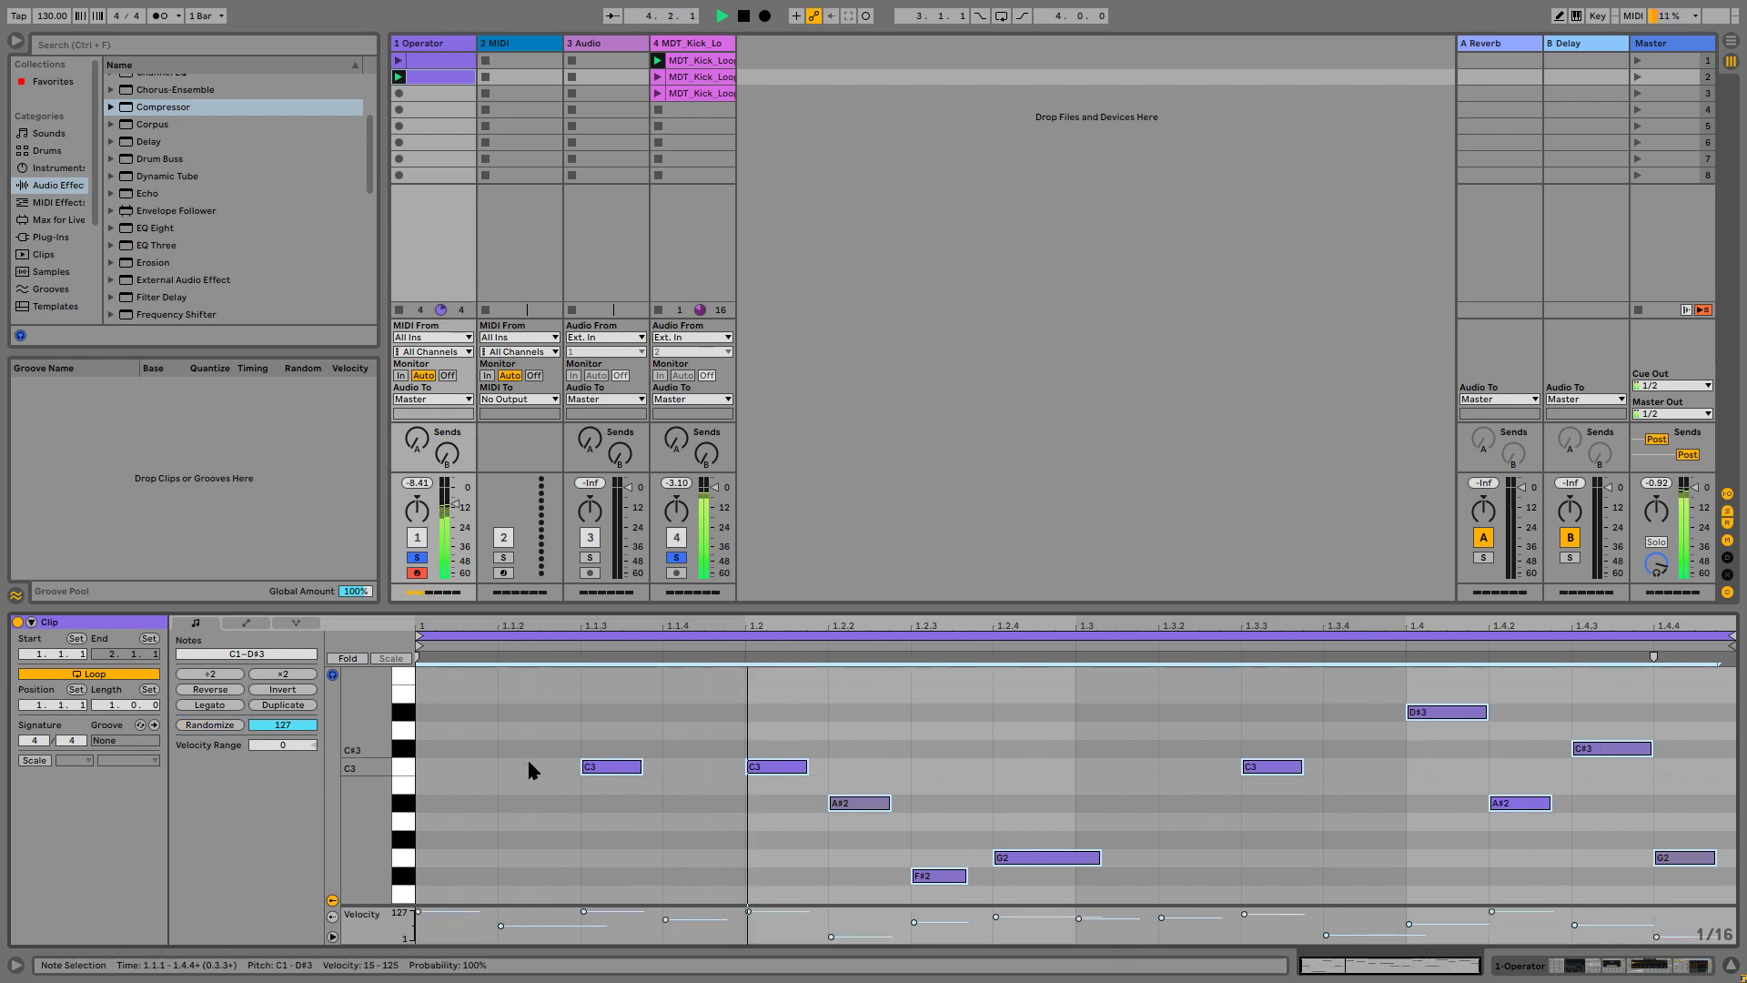
# Raise the velocity of the C1 note at 1.1.2 in the copied clip to 127 and restart playback.
pyautogui.press('space')
pyautogui.scroll(-10, 540, 773)
pyautogui.scroll(2, 550, 774)
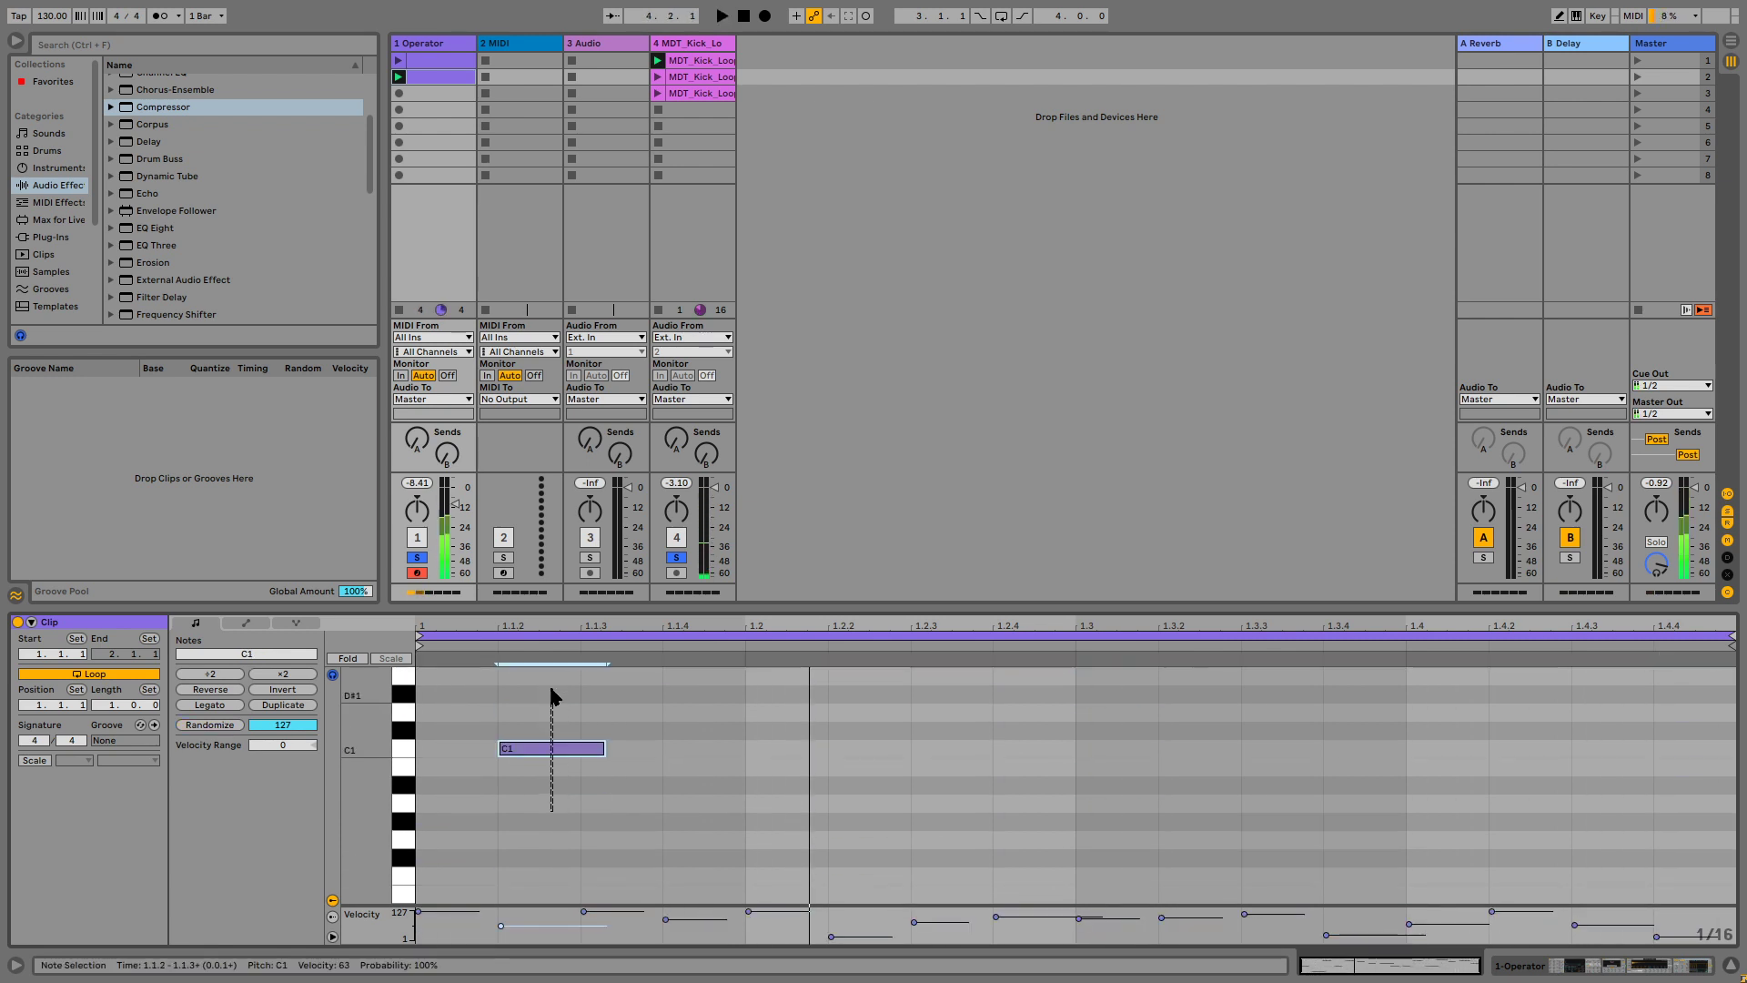
pyautogui.click(535, 748)
pyautogui.moveTo(535, 748); pyautogui.dragTo(535, 697)
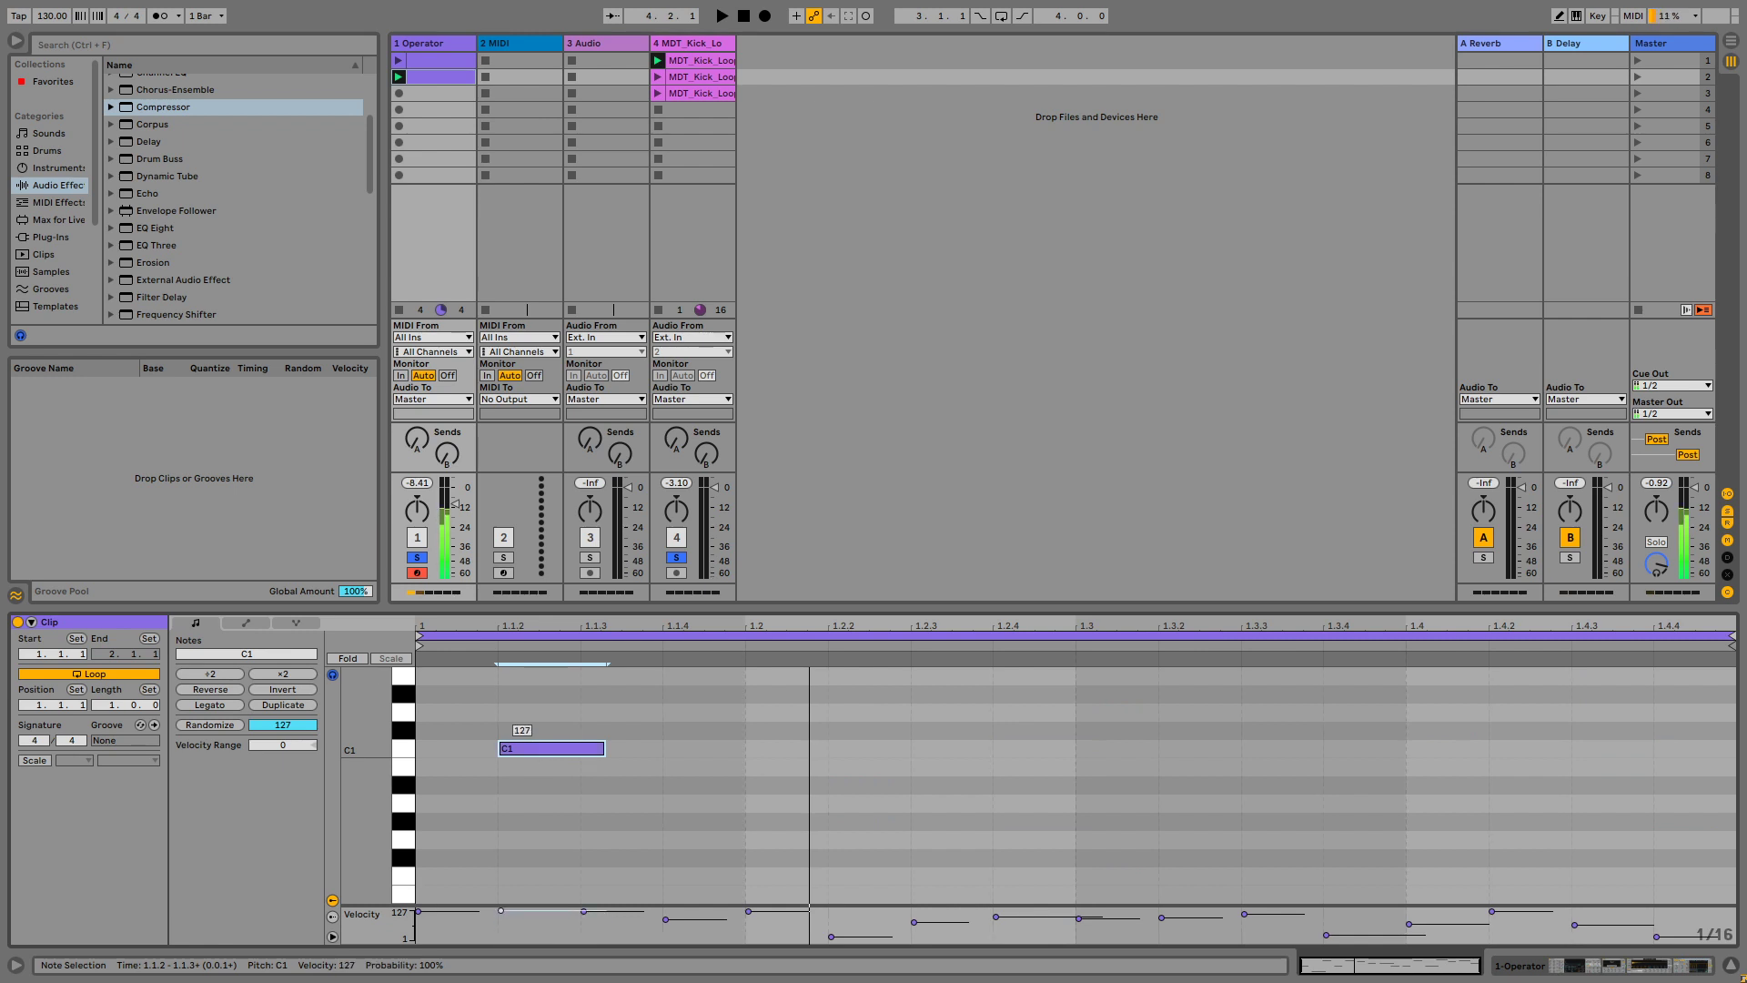
pyautogui.press('space')
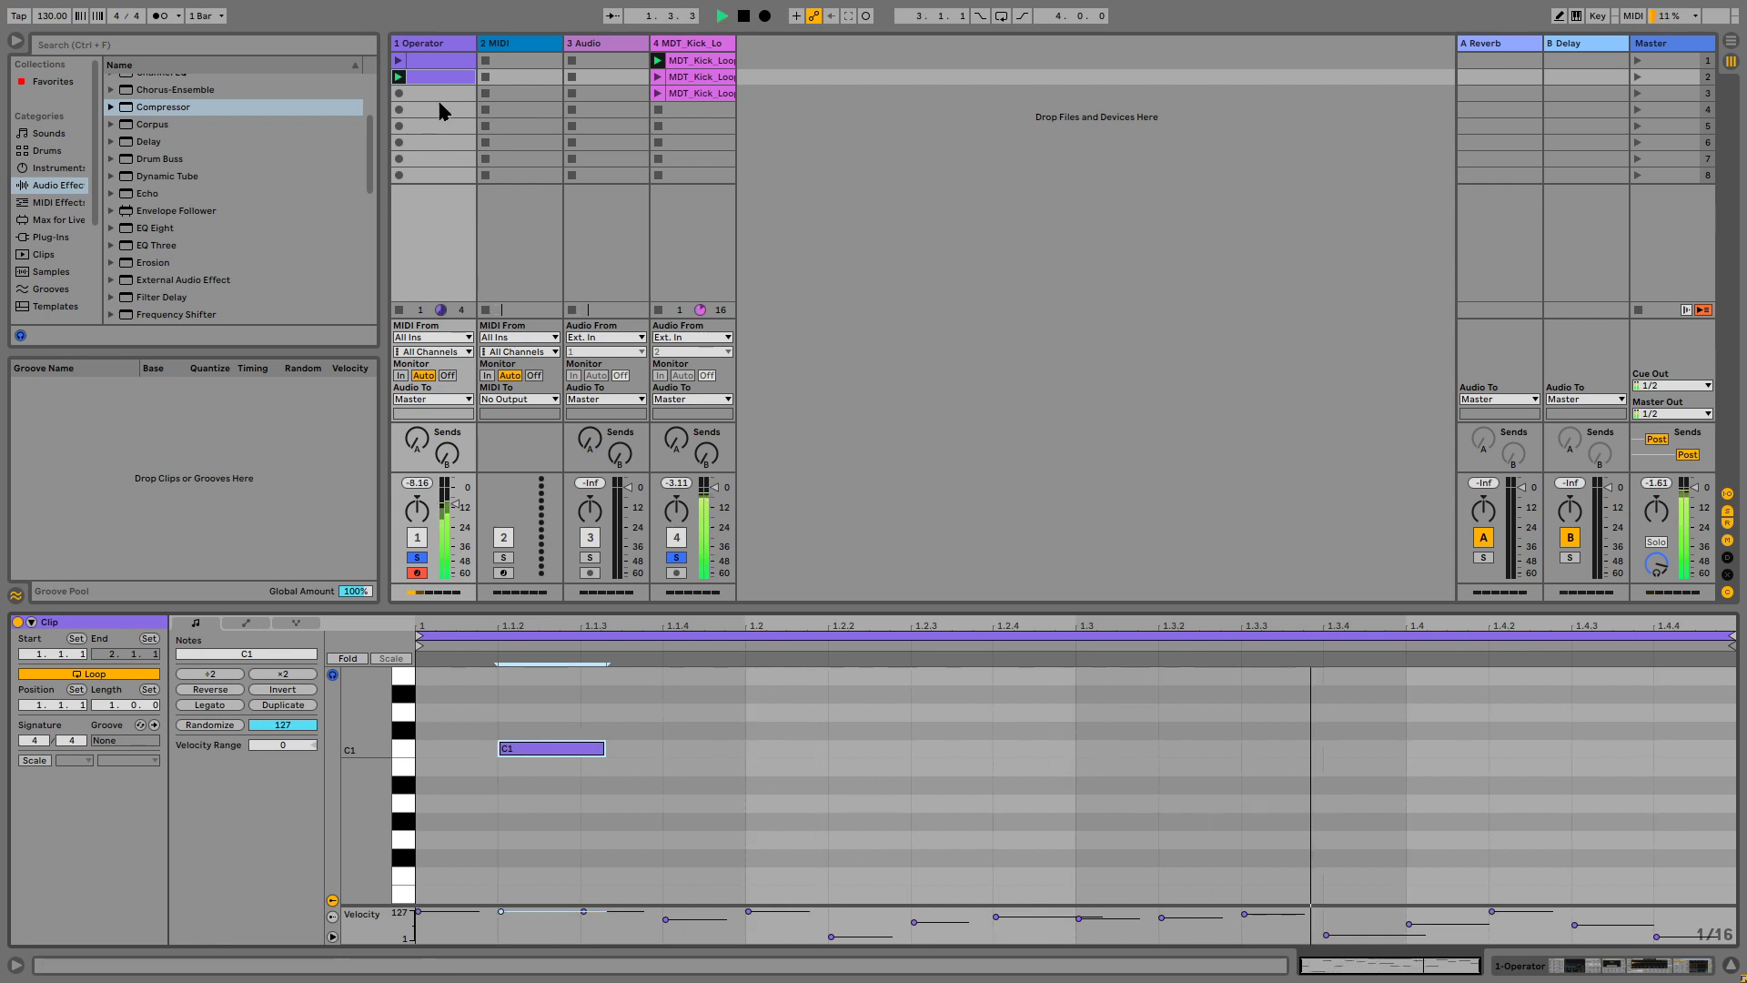
# Show the Operator track's devices and set Amp's presence to about 6.59.
pyautogui.click(431, 43)
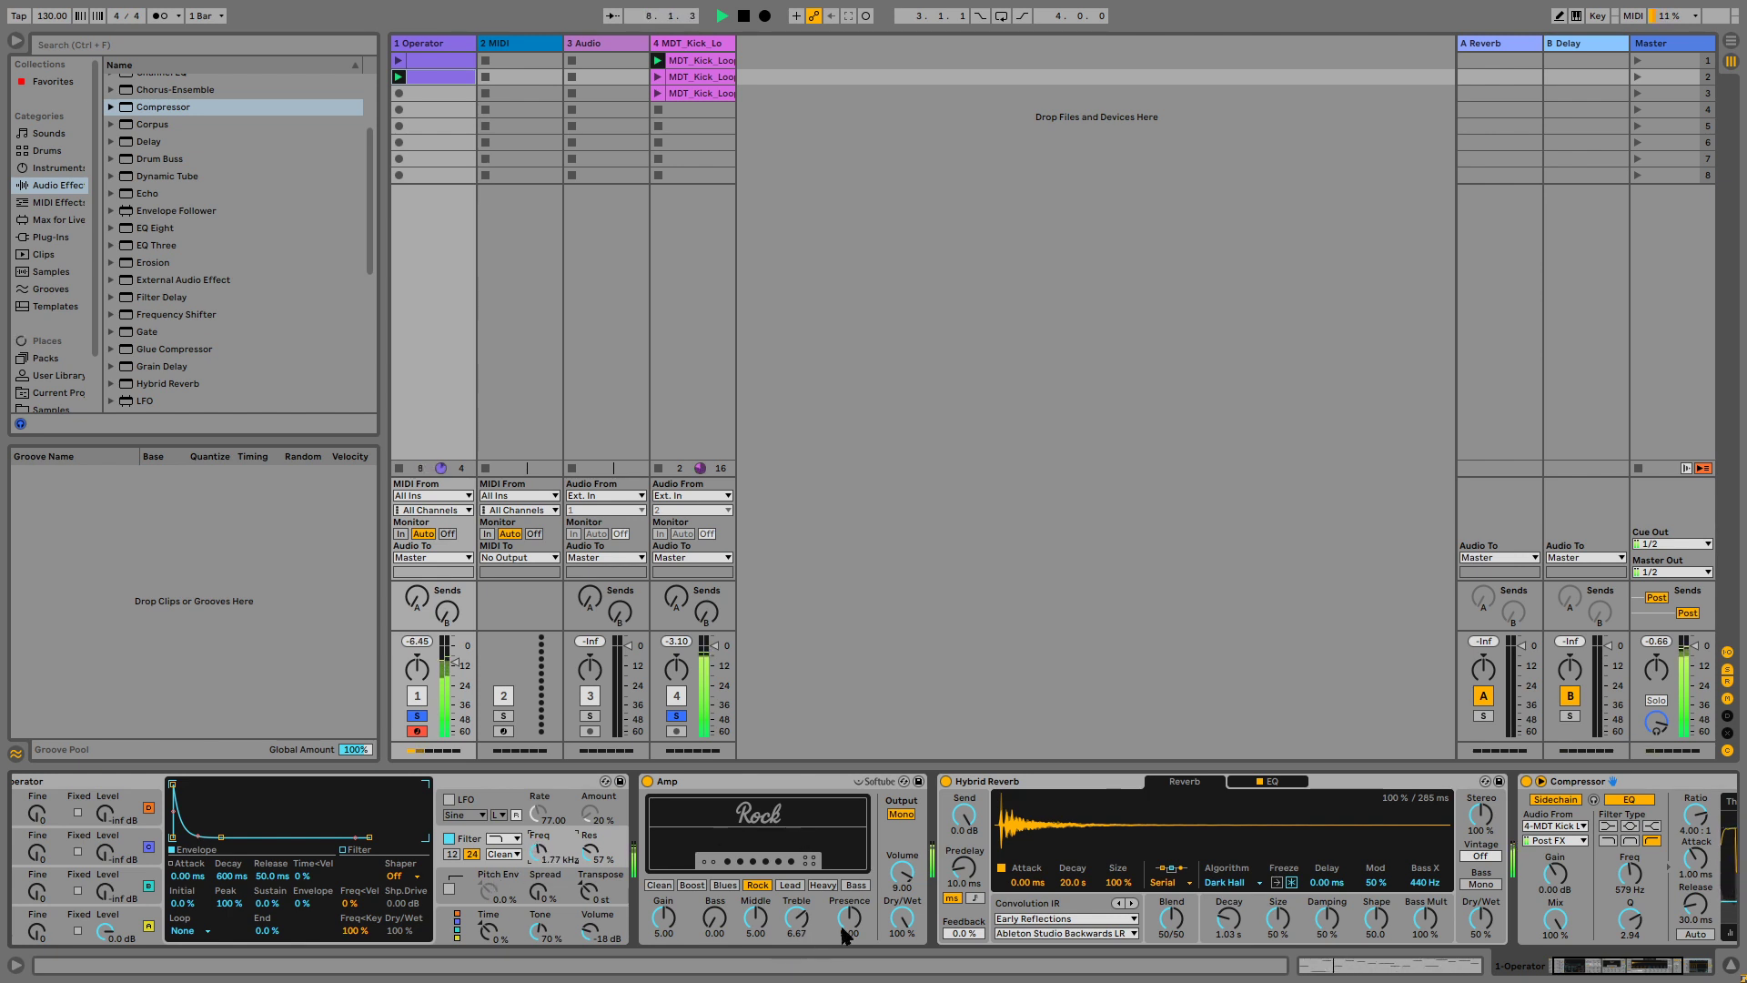
pyautogui.moveTo(849, 918); pyautogui.dragTo(849, 904)
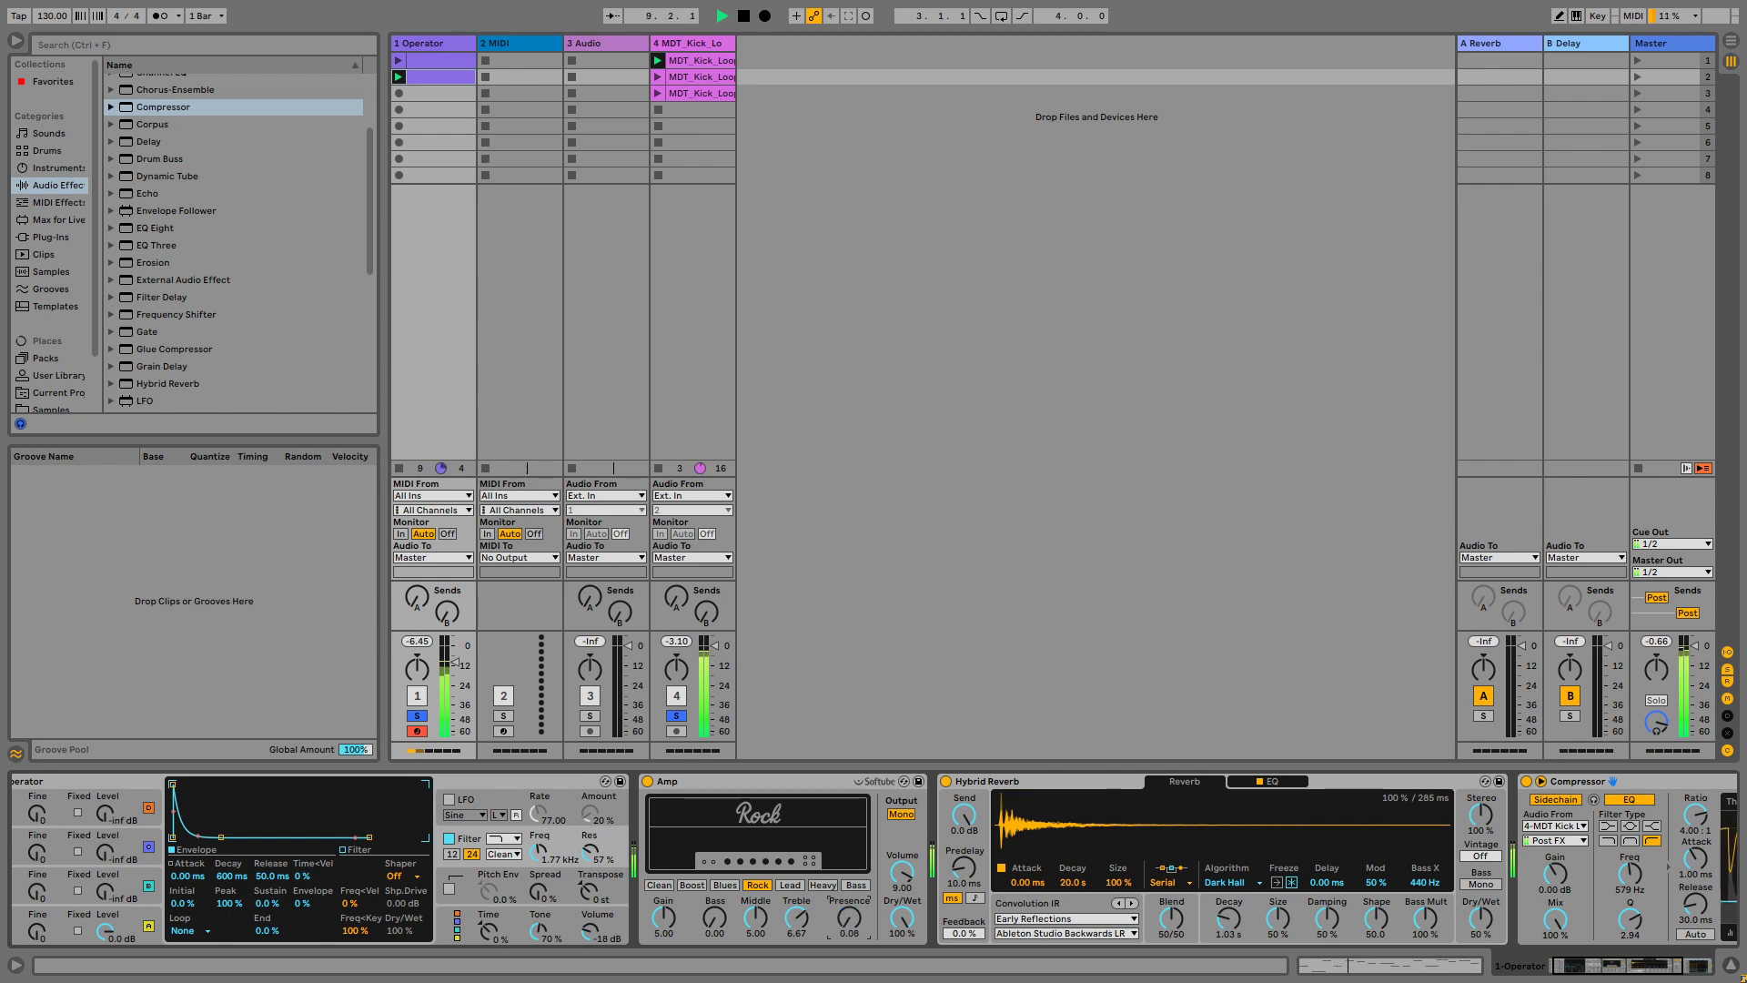
# Compare the Bass, Heavy, Lead, Clean and Boost models in Amp during playback, and return to Rock.
pyautogui.click(858, 886)
pyautogui.click(823, 885)
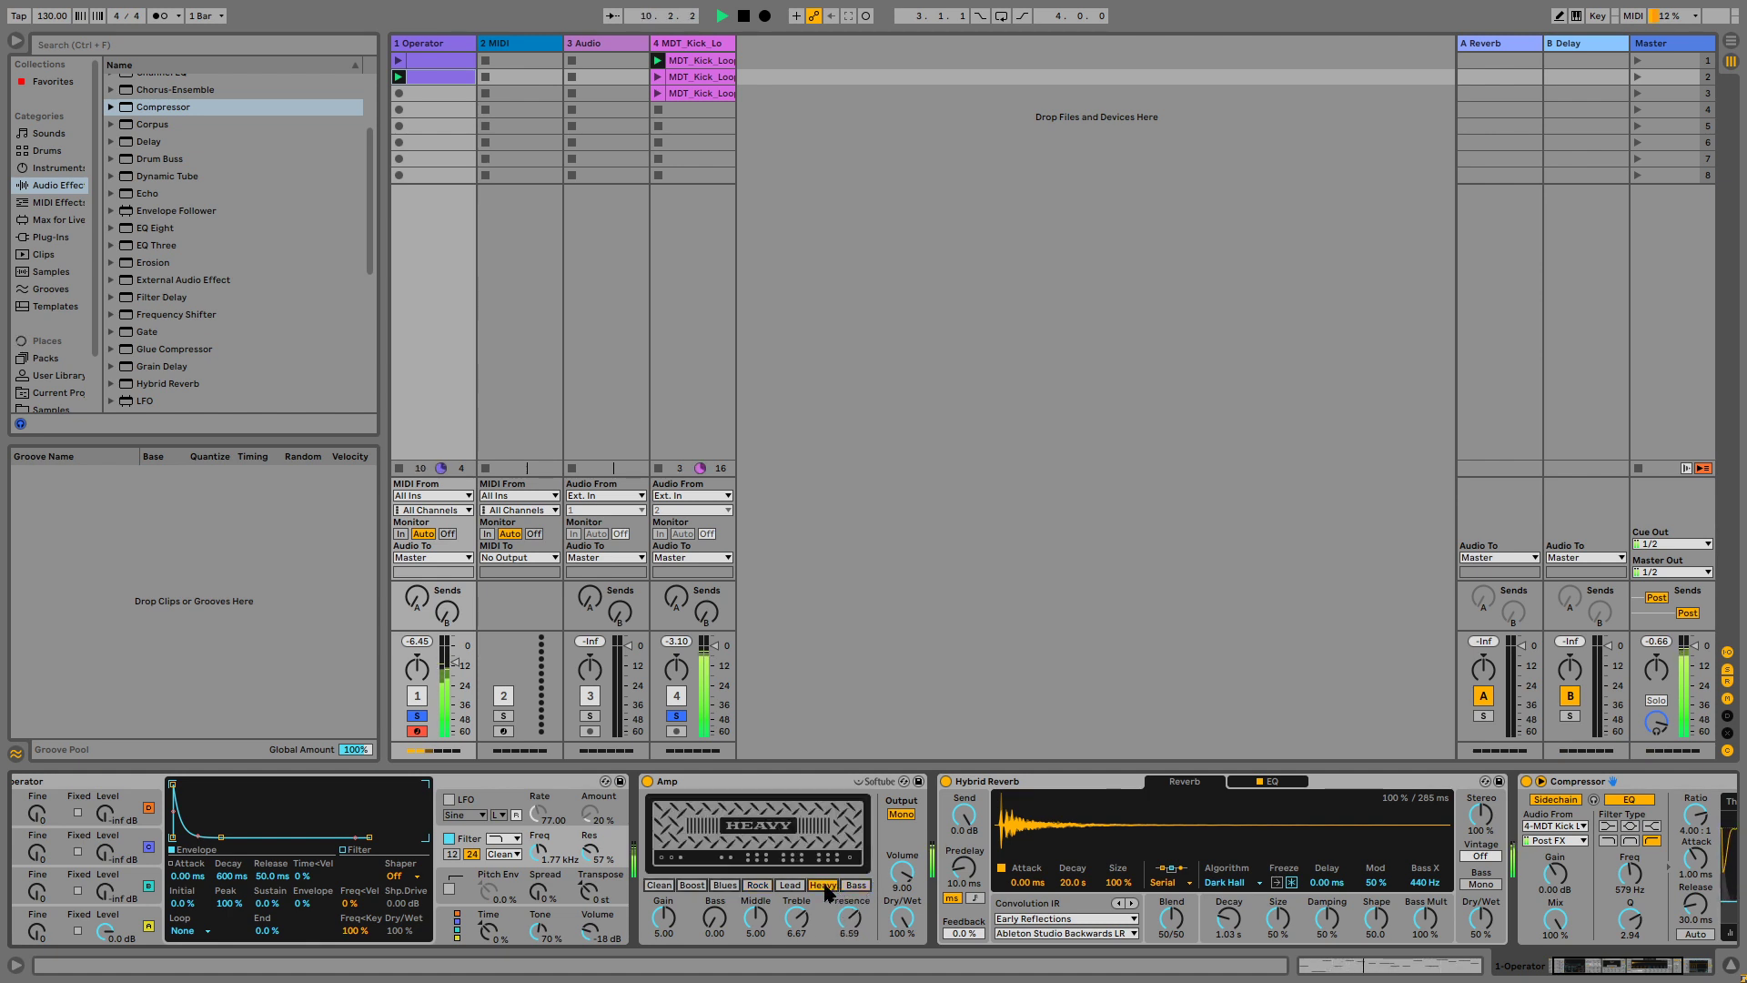
pyautogui.click(789, 886)
pyautogui.click(660, 885)
pyautogui.click(692, 886)
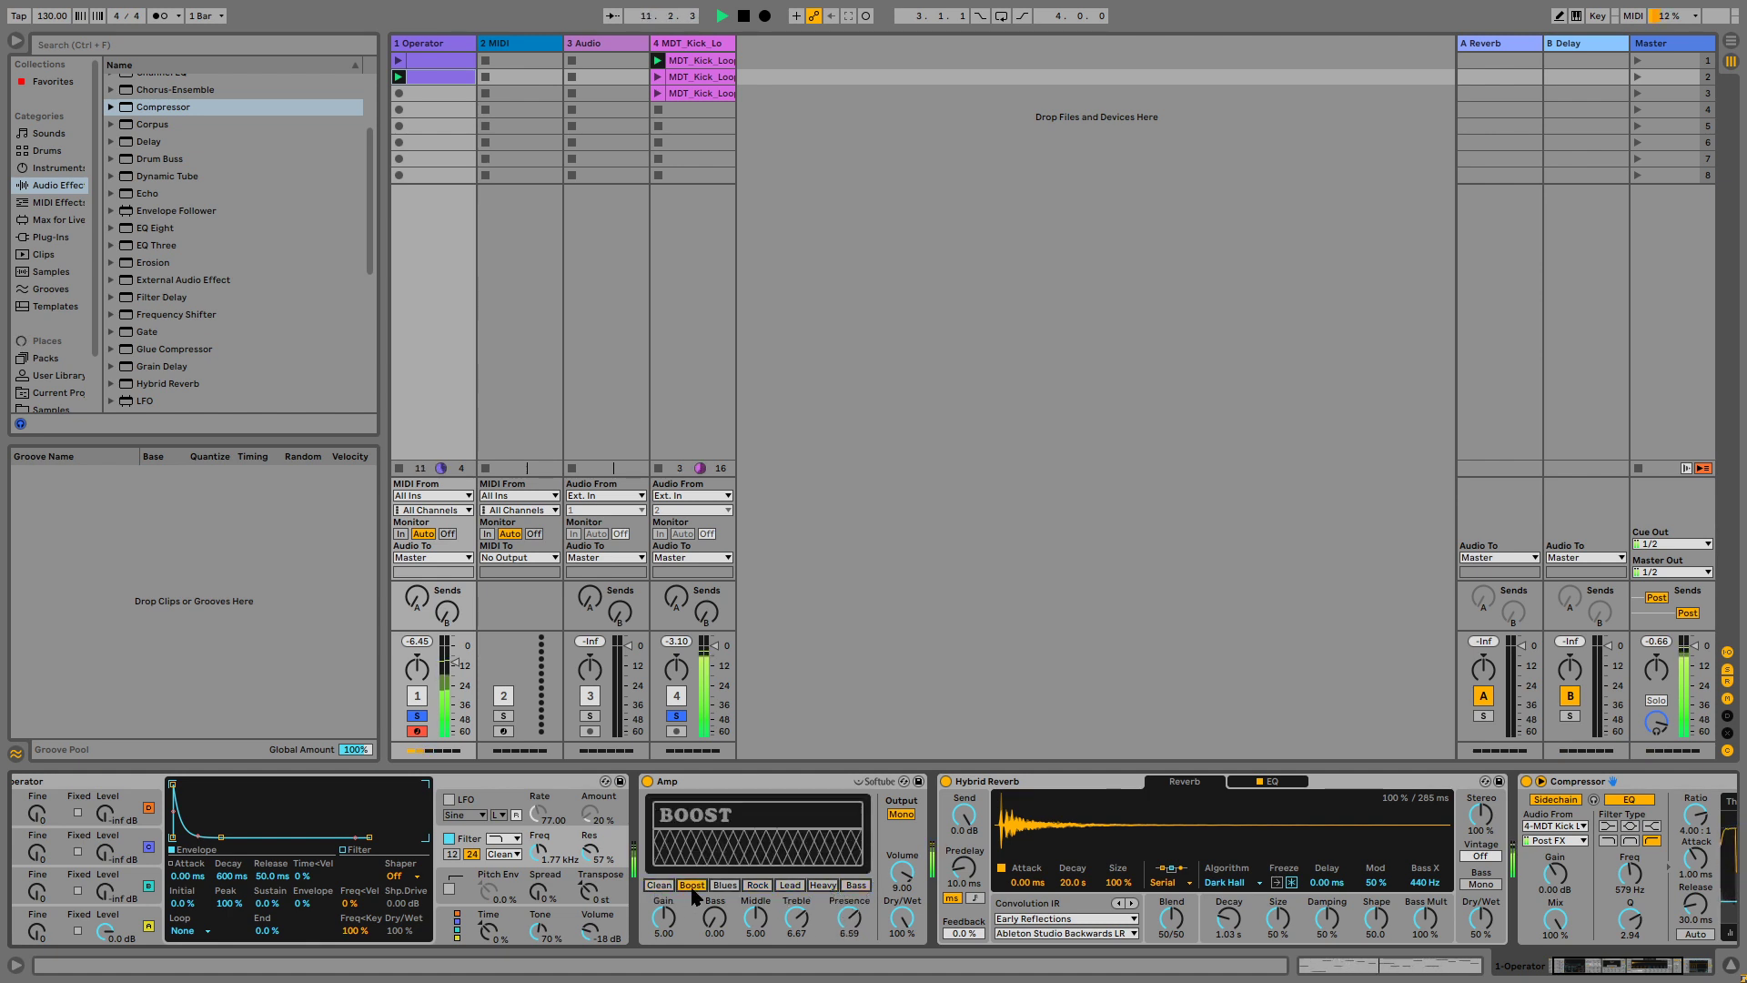
pyautogui.click(758, 886)
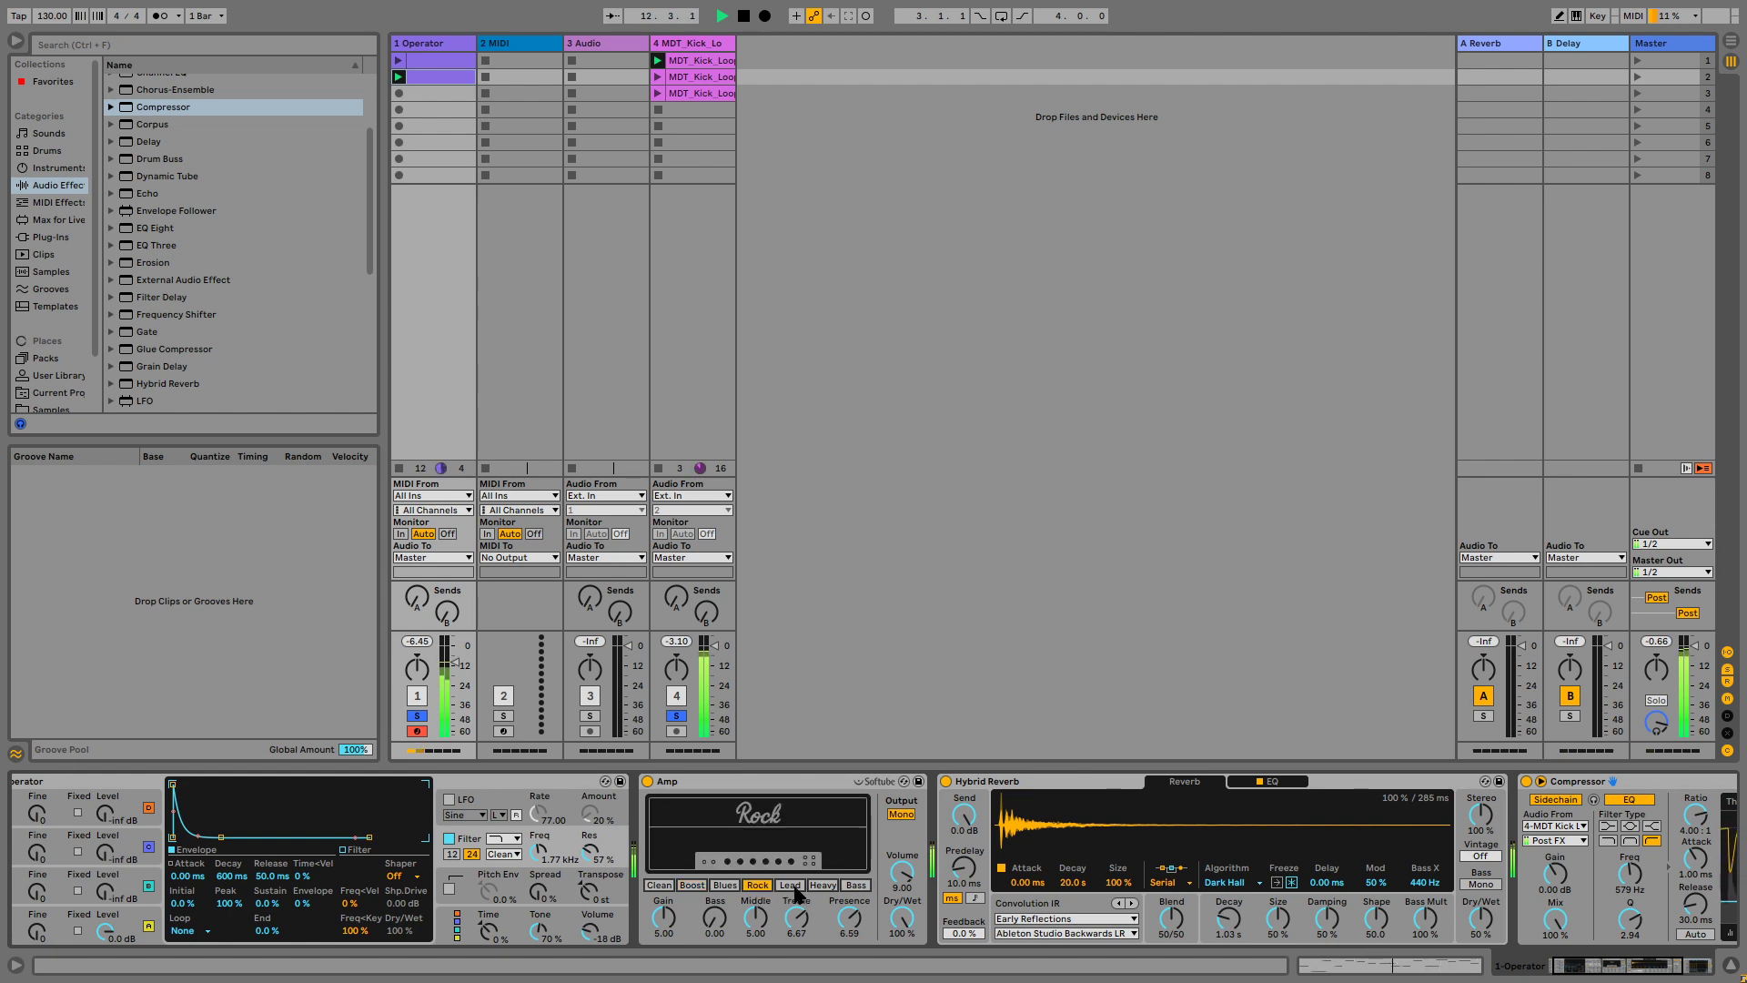
# Restart playback and raise Amp's middle to about 6.43.
pyautogui.click(755, 919)
pyautogui.press('space')
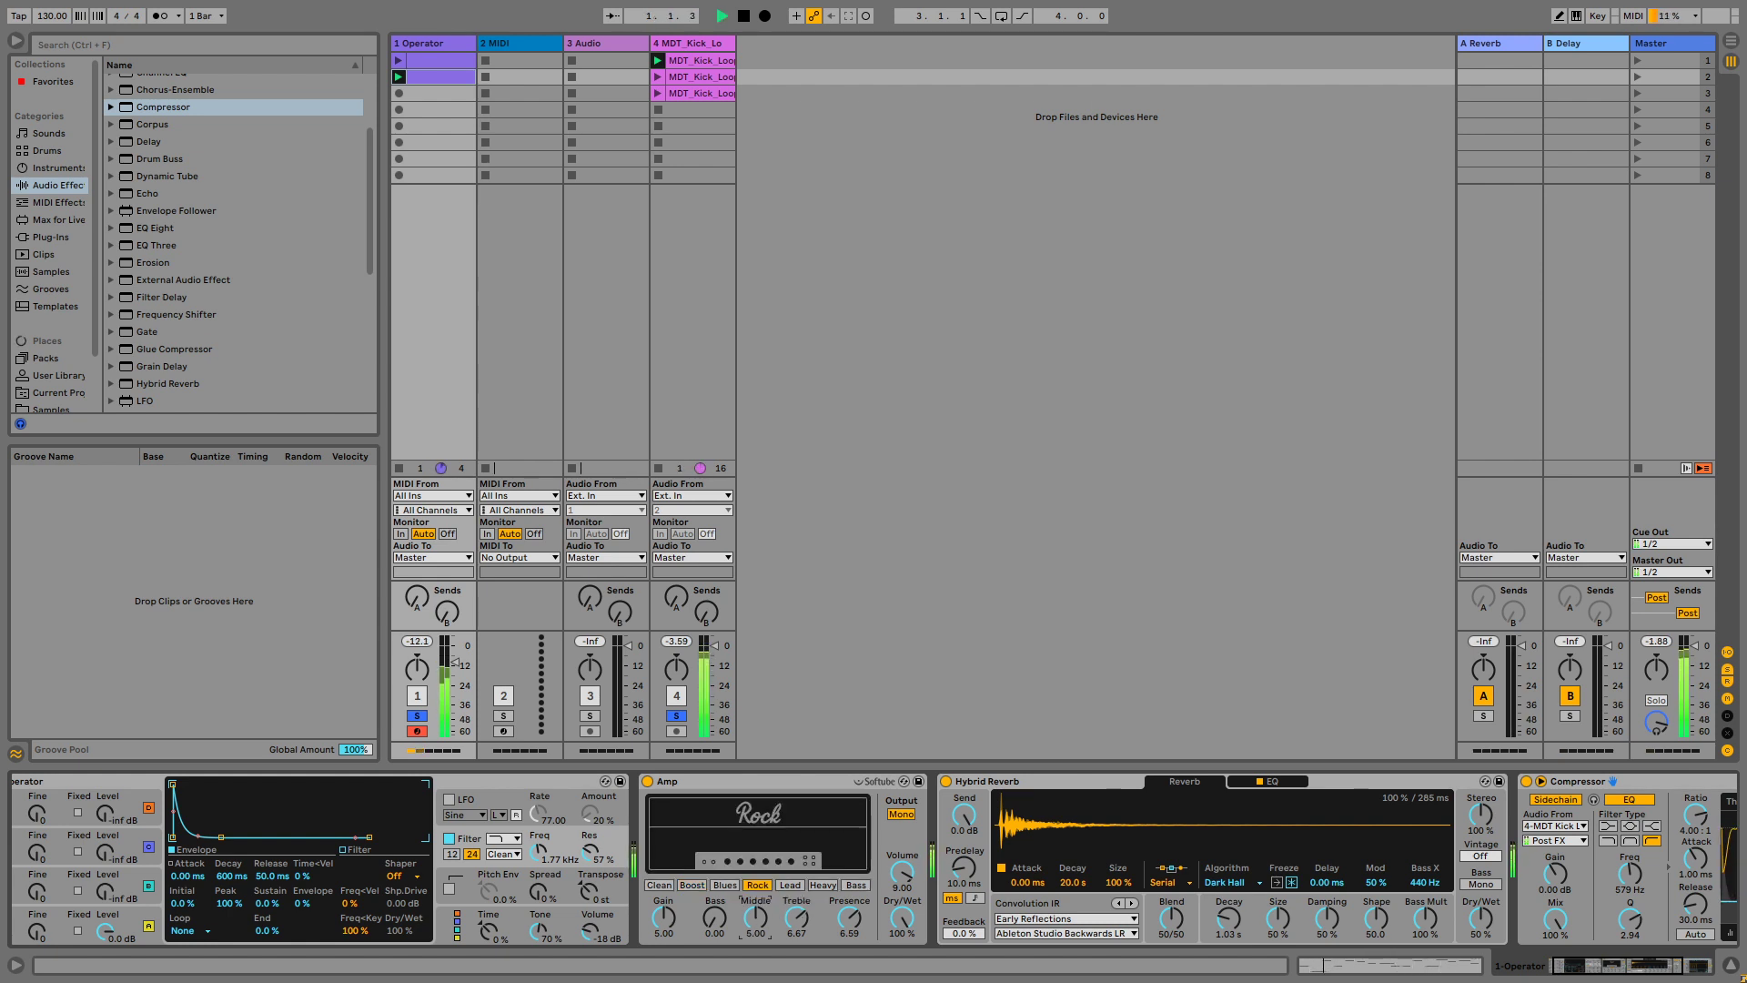
pyautogui.moveTo(754, 919); pyautogui.dragTo(754, 928)
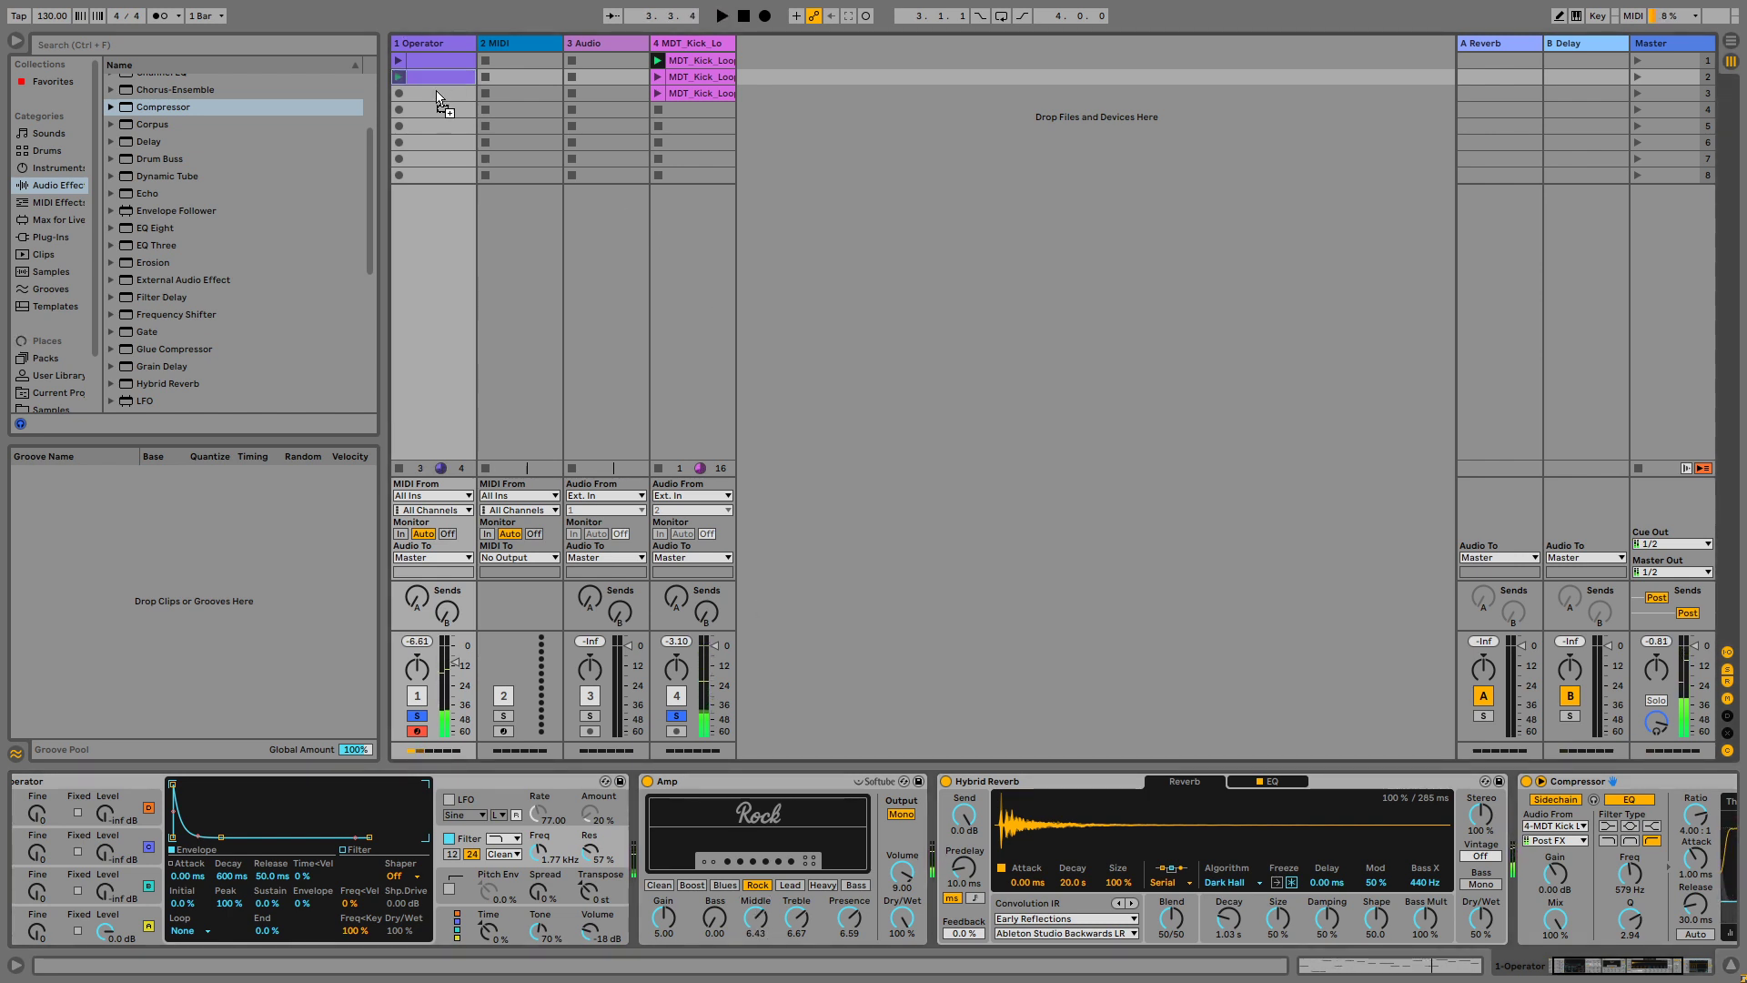
# Duplicate the second Operator clip into the third slot, launch it, and delete all of its notes.
pyautogui.hotkey('ctrl', 'd')
pyautogui.click(400, 93)
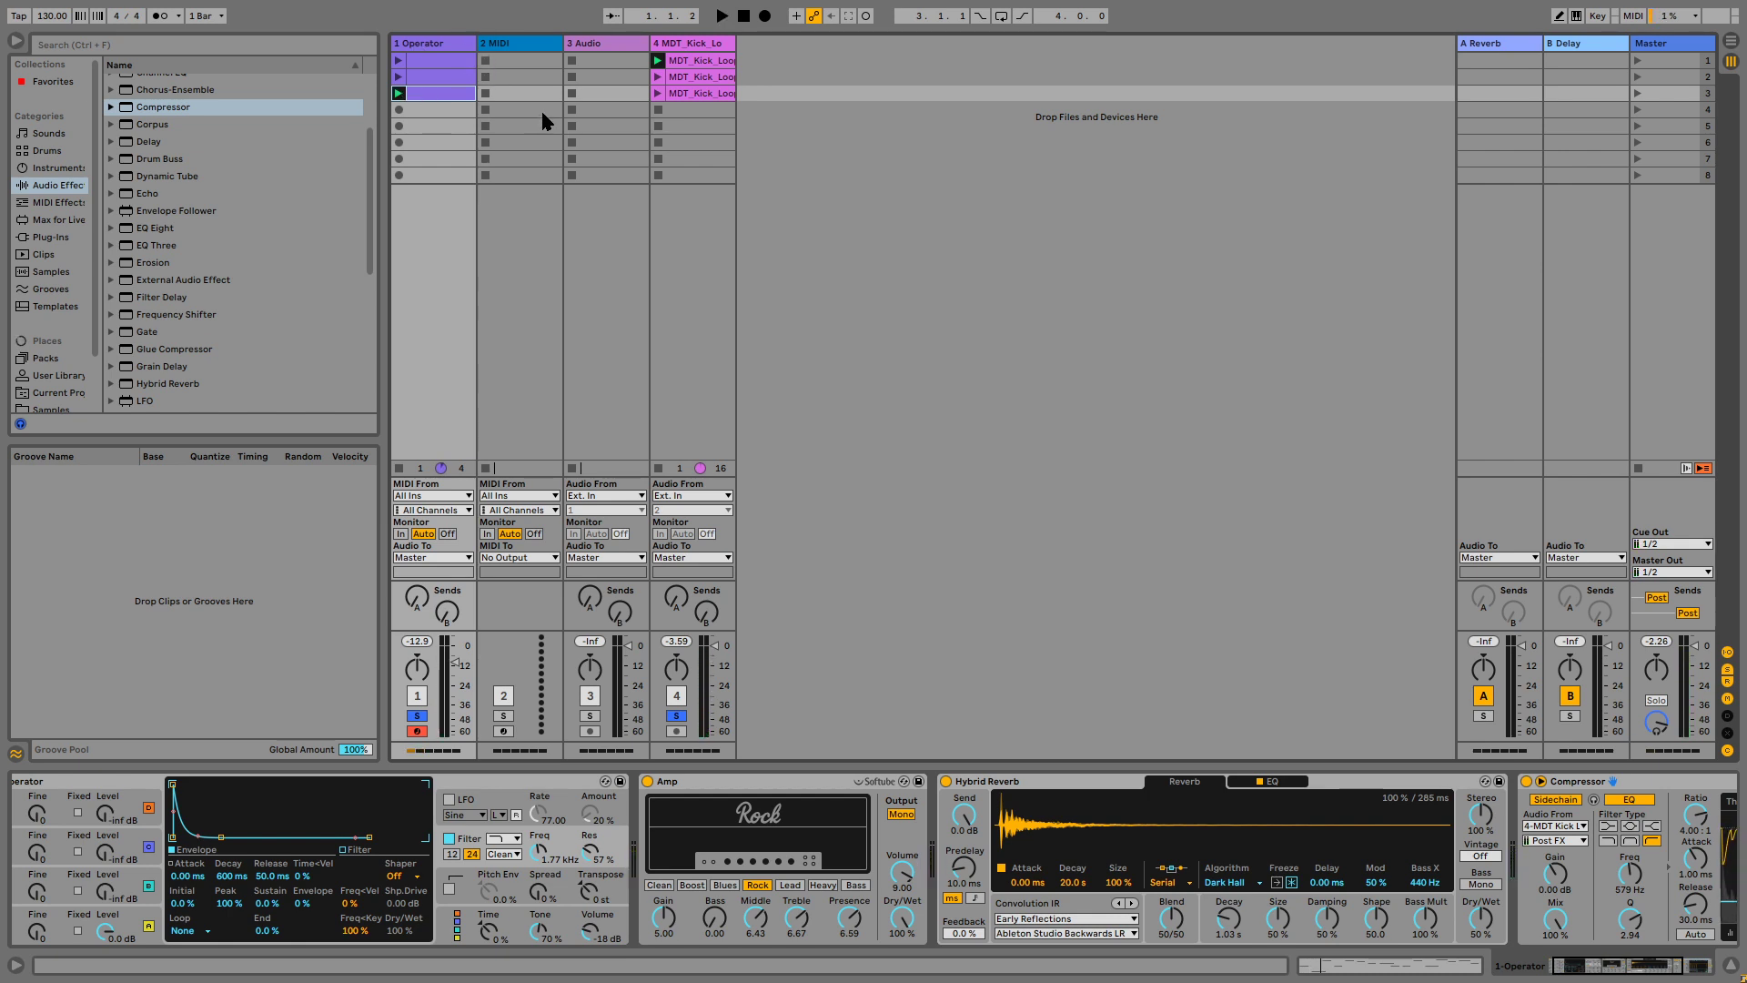
pyautogui.doubleClick(442, 93)
pyautogui.scroll(-3, 591, 826)
pyautogui.scroll(5, 581, 816)
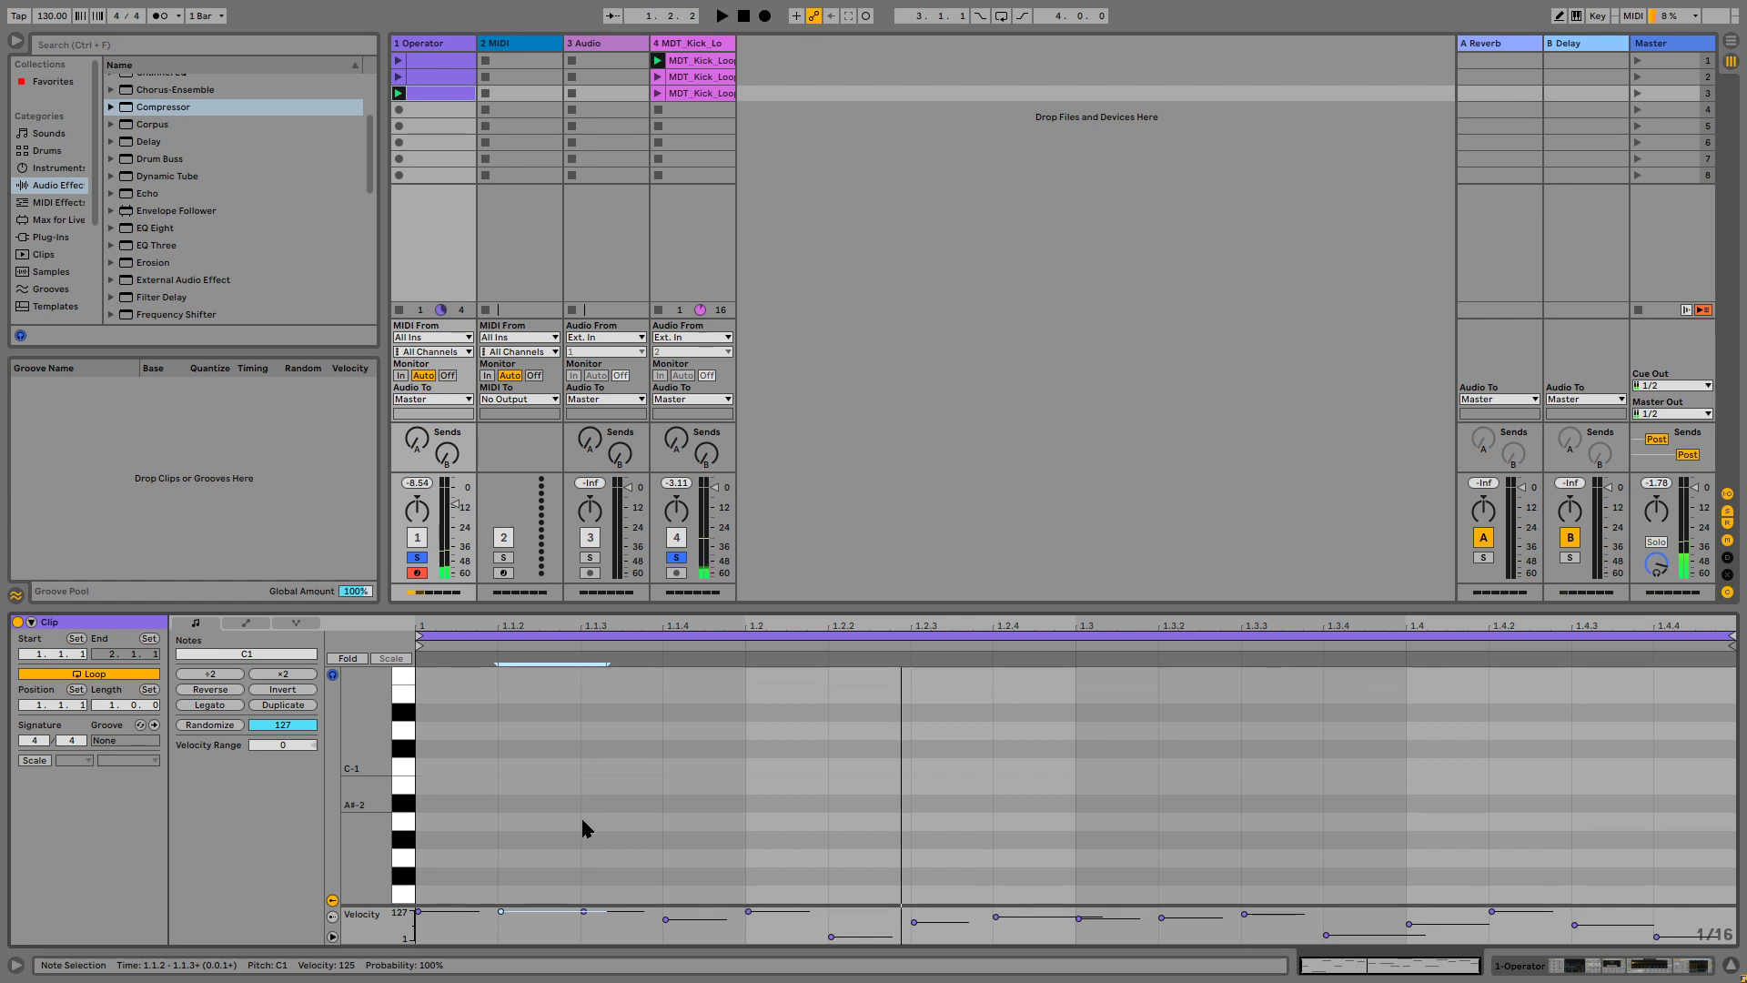
pyautogui.hotkey('ctrl', 'a')
pyautogui.press('Delete')
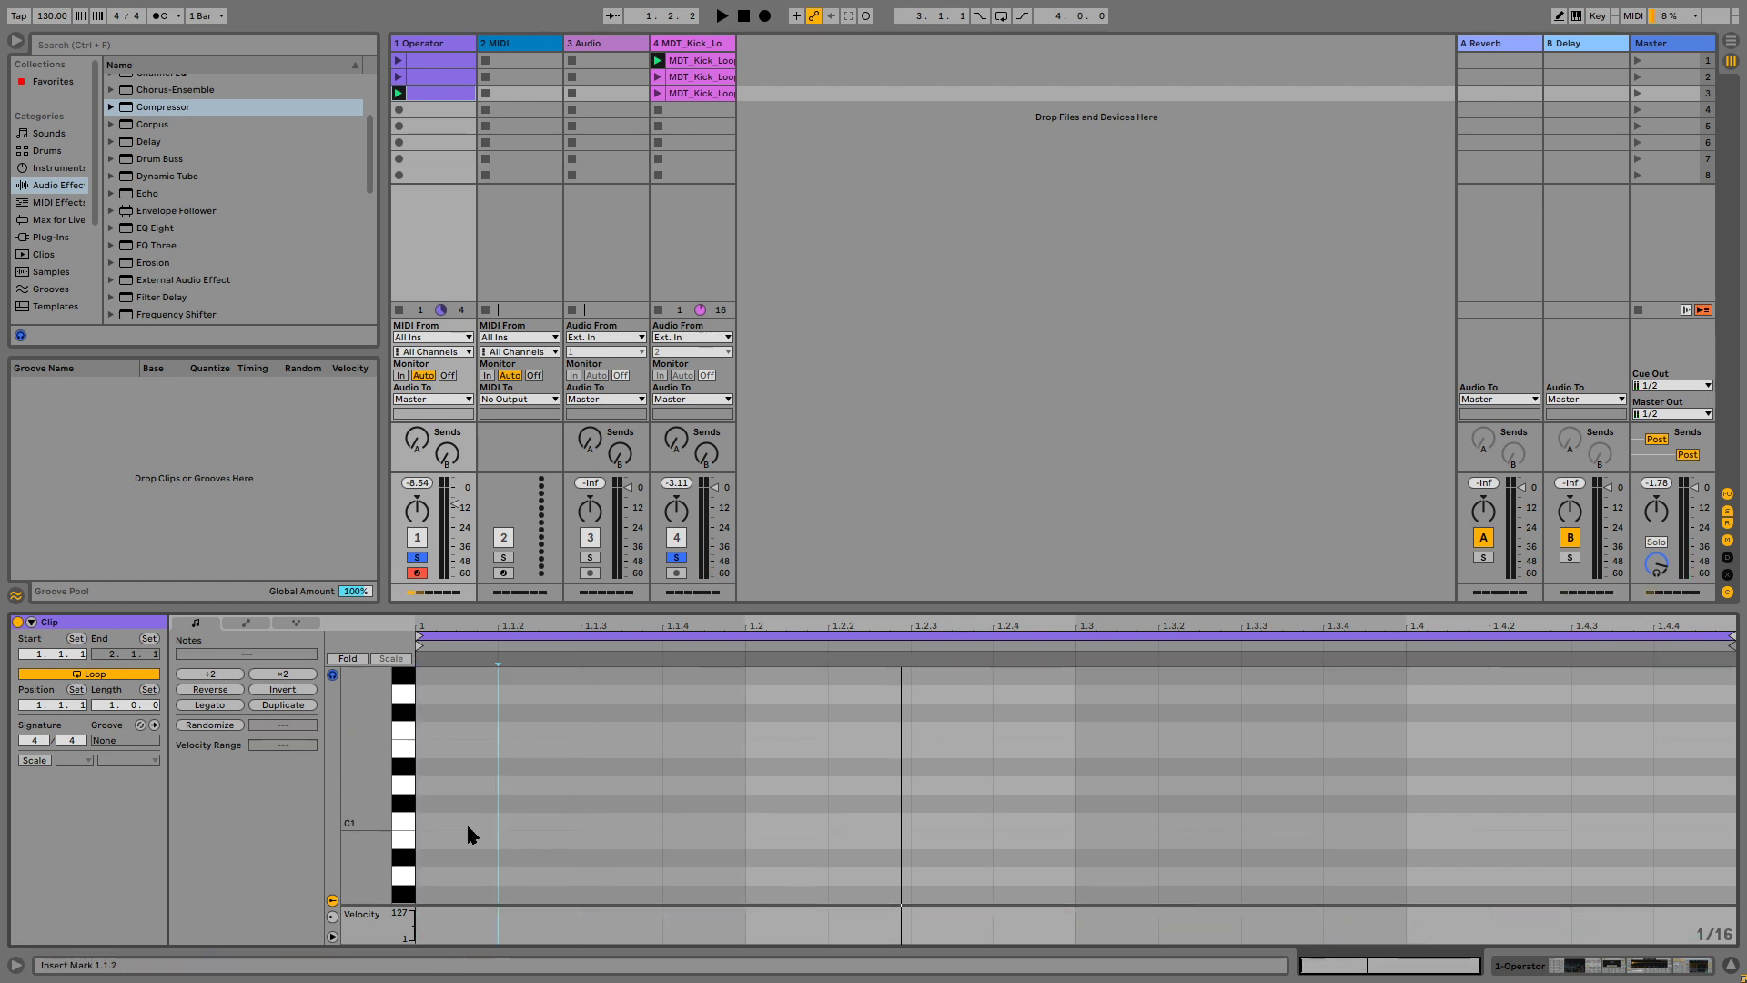
# Fill the emptied clip's one-bar loop with sixteen consecutive 1/16 C1 notes and play it back.
pyautogui.doubleClick(465, 822)
pyautogui.hotkey('ctrl', 'd')
pyautogui.hotkey('ctrl', 'd')
pyautogui.hotkey('ctrl', 'd')
pyautogui.hotkey('ctrl', 'd')
pyautogui.hotkey('ctrl', 'd')
pyautogui.hotkey('ctrl', 'd')
pyautogui.hotkey('ctrl', 'd')
pyautogui.hotkey('ctrl', 'd')
pyautogui.hotkey('ctrl', 'd')
pyautogui.hotkey('ctrl', 'd')
pyautogui.hotkey('ctrl', 'd')
pyautogui.hotkey('ctrl', 'd')
pyautogui.hotkey('ctrl', 'd')
pyautogui.hotkey('ctrl', 'd')
pyautogui.hotkey('ctrl', 'd')
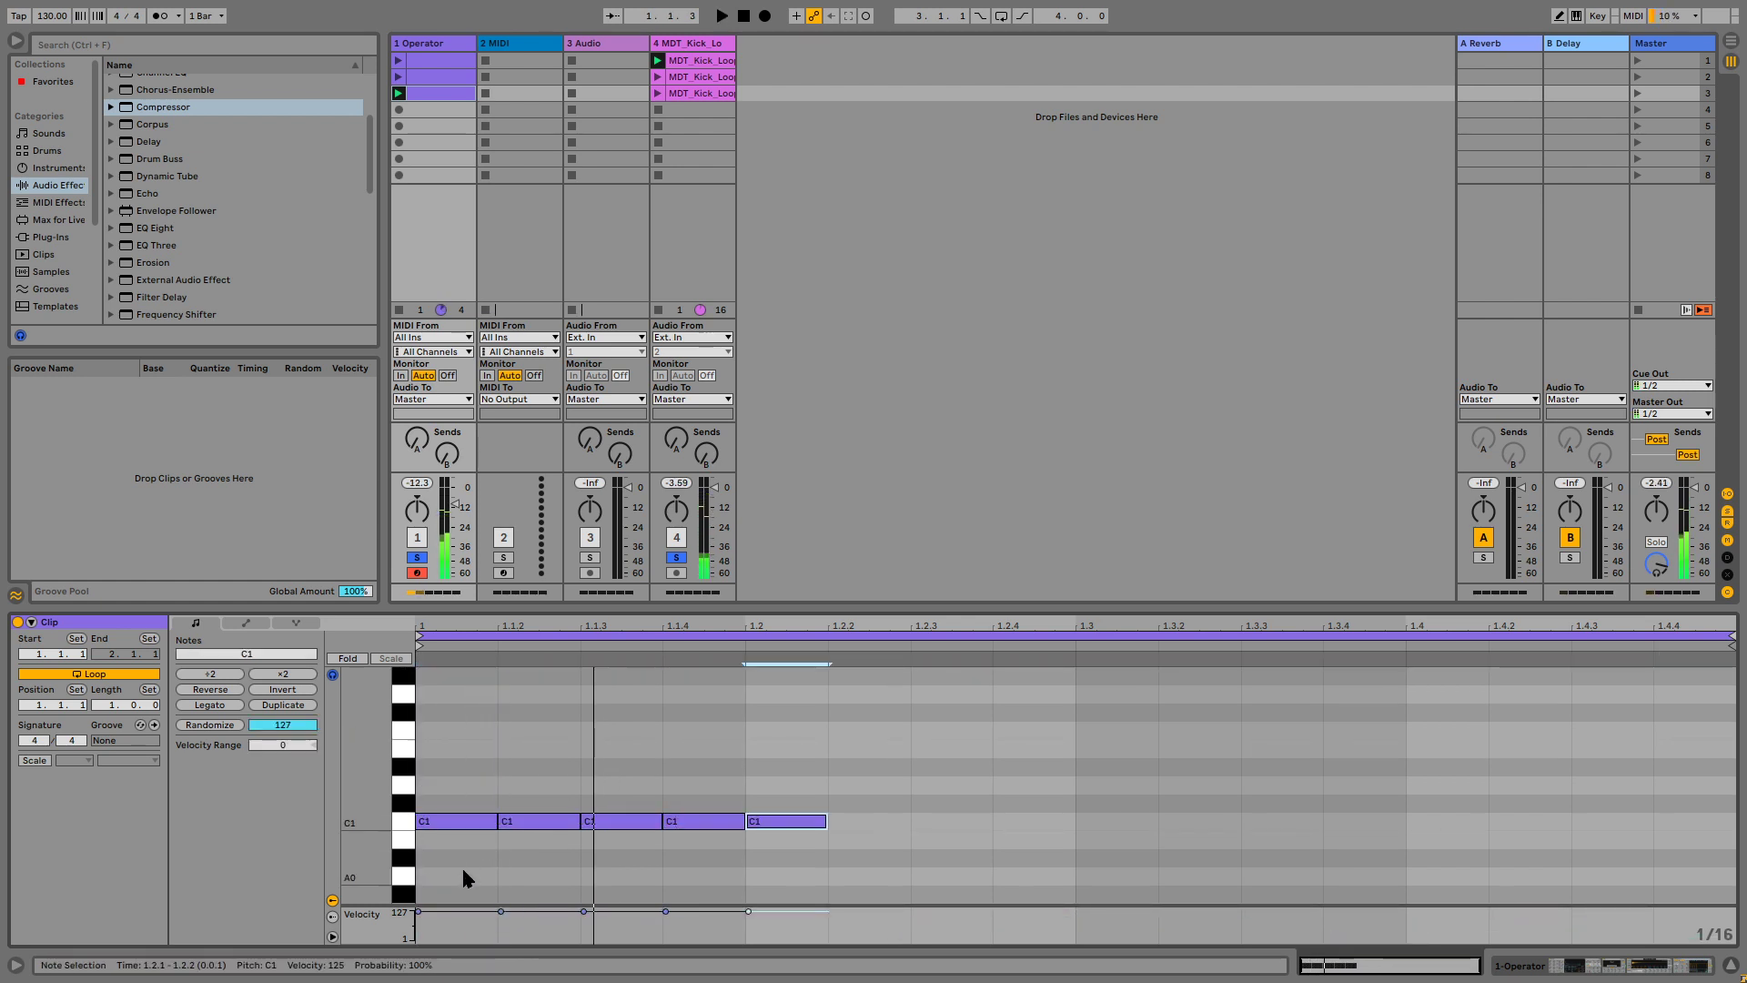
pyautogui.press('space')
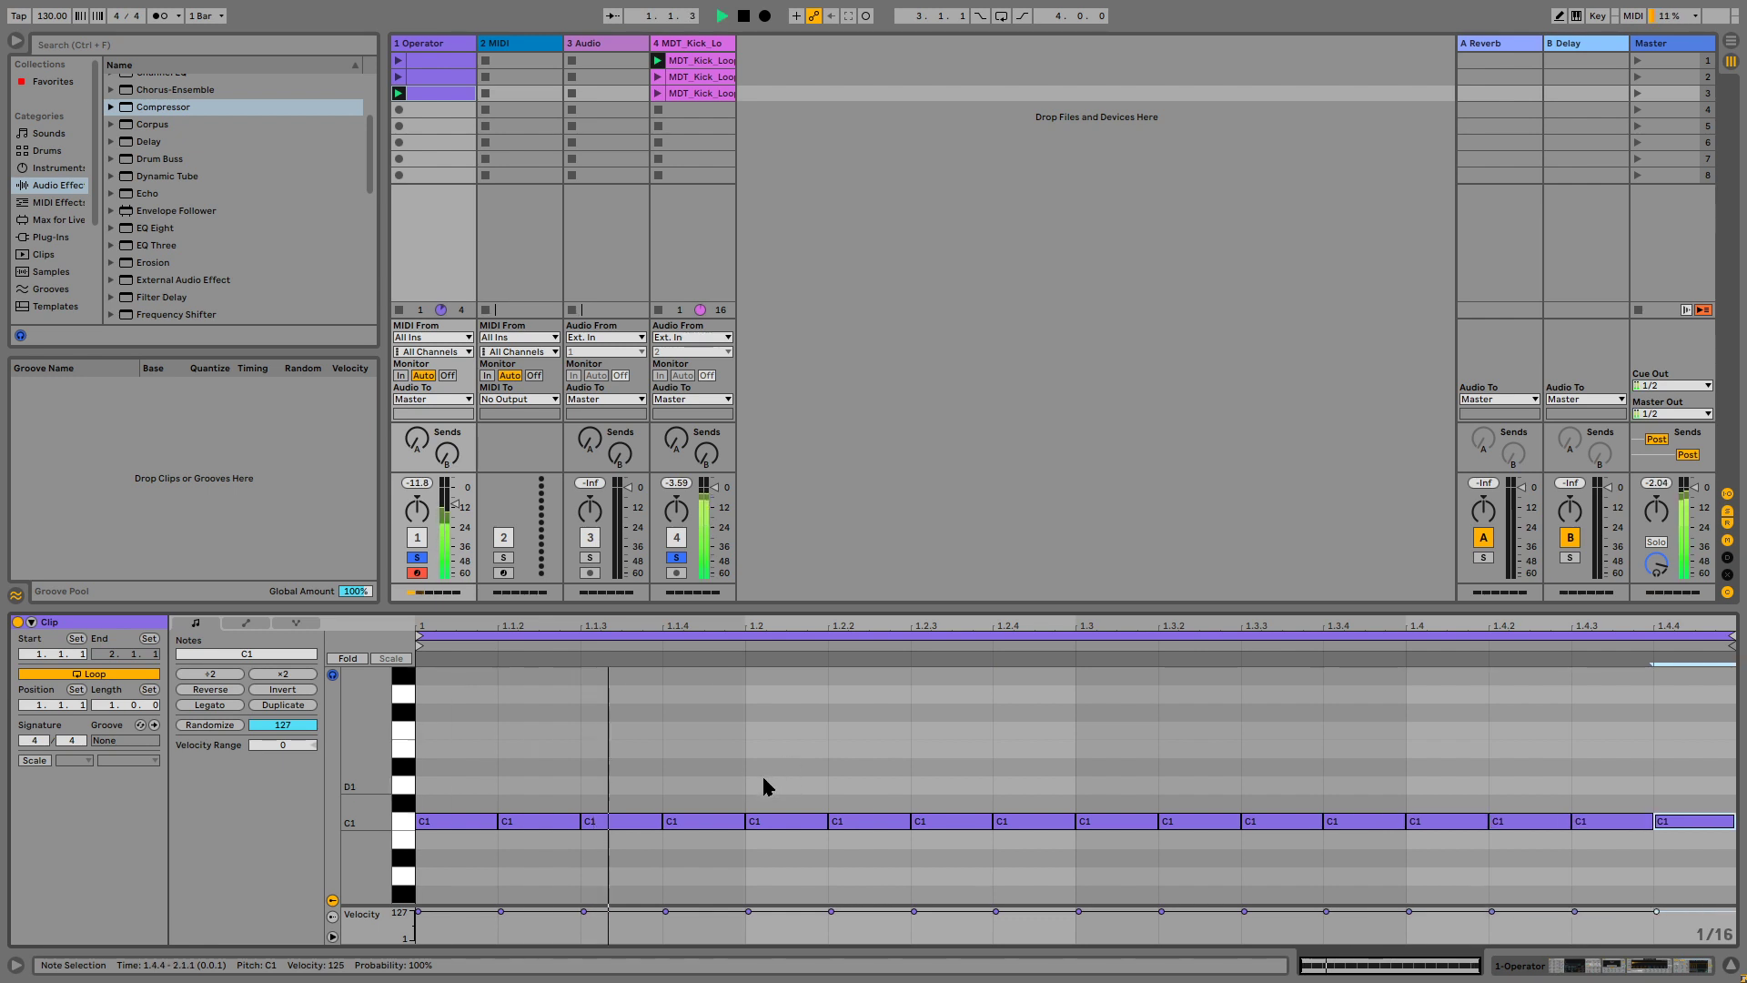
pyautogui.press('space')
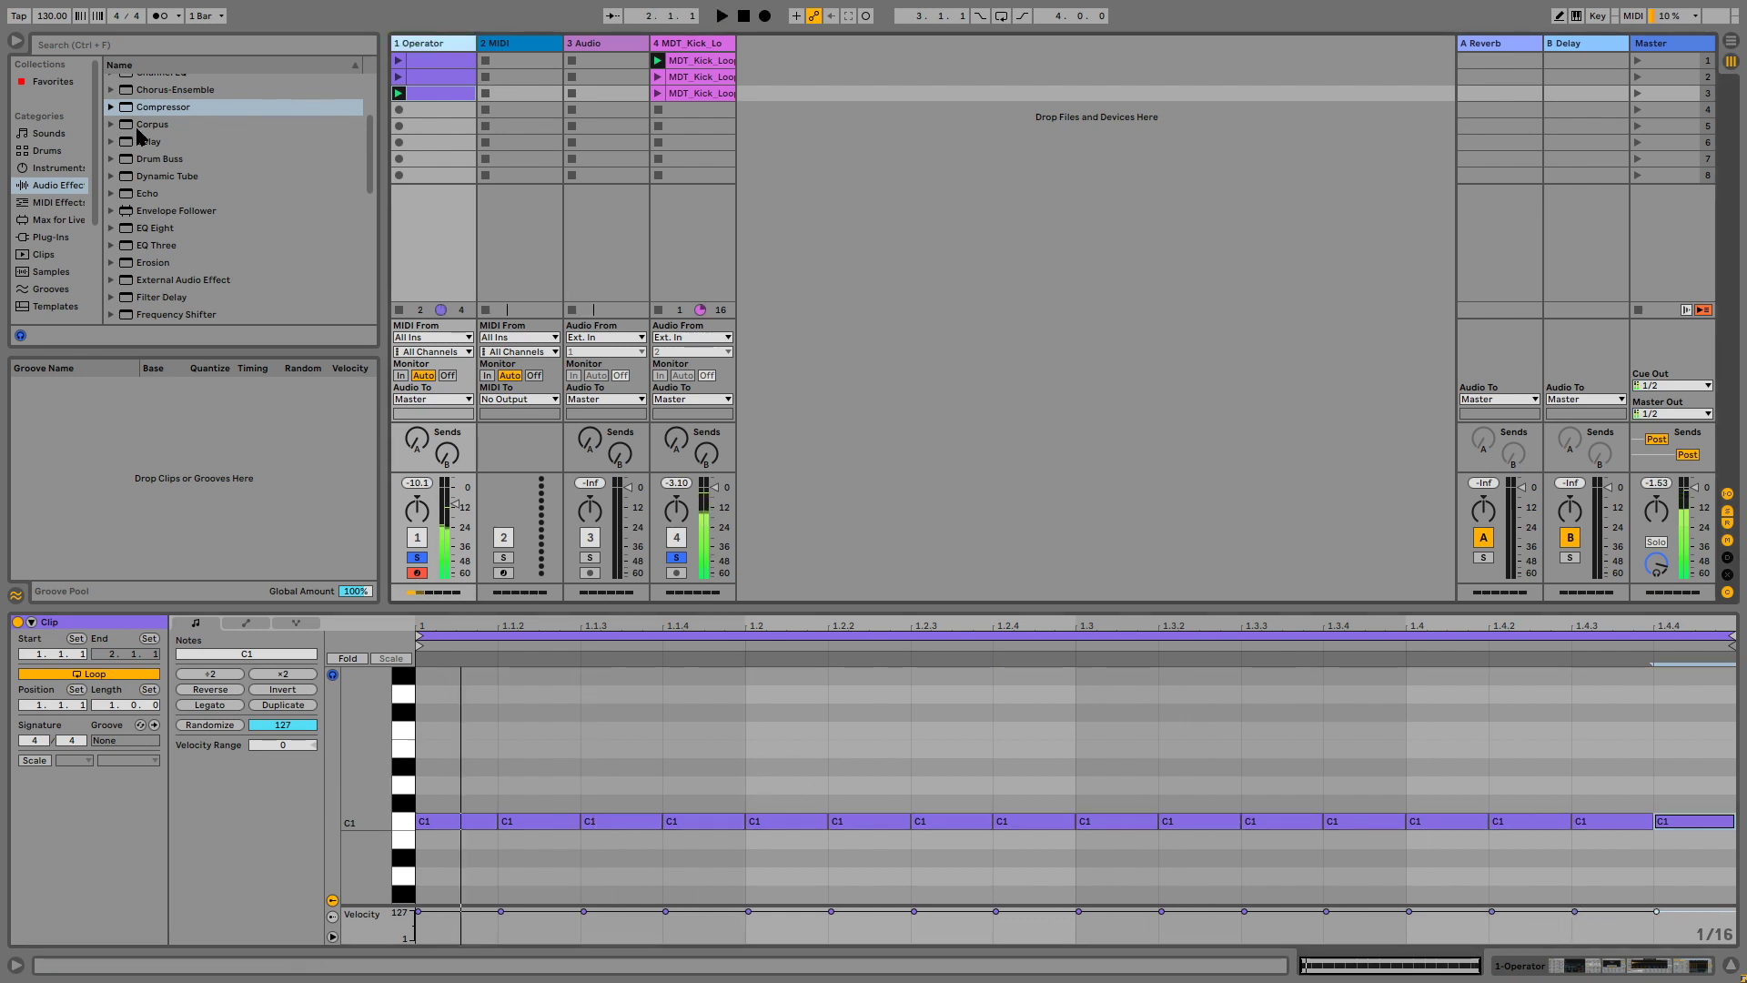
# Add the Note Length MIDI effect before Operator and set its length to 10.0 ms.
pyautogui.click(66, 208)
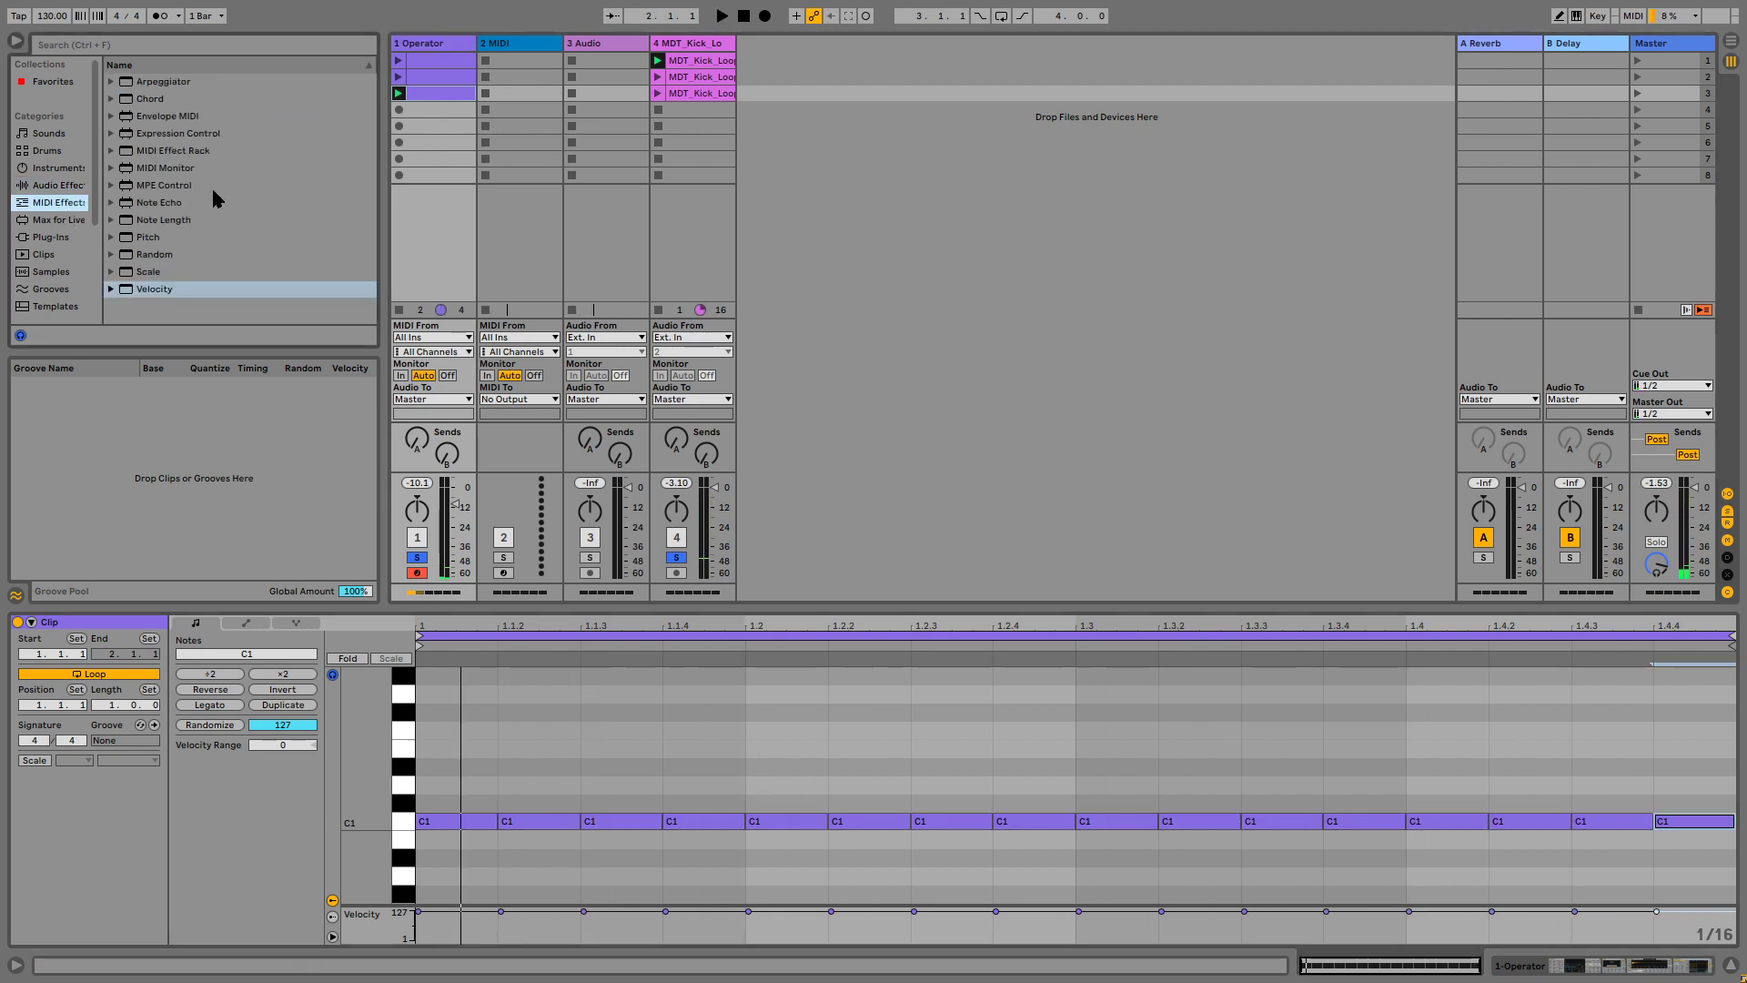
pyautogui.doubleClick(168, 224)
pyautogui.press('space')
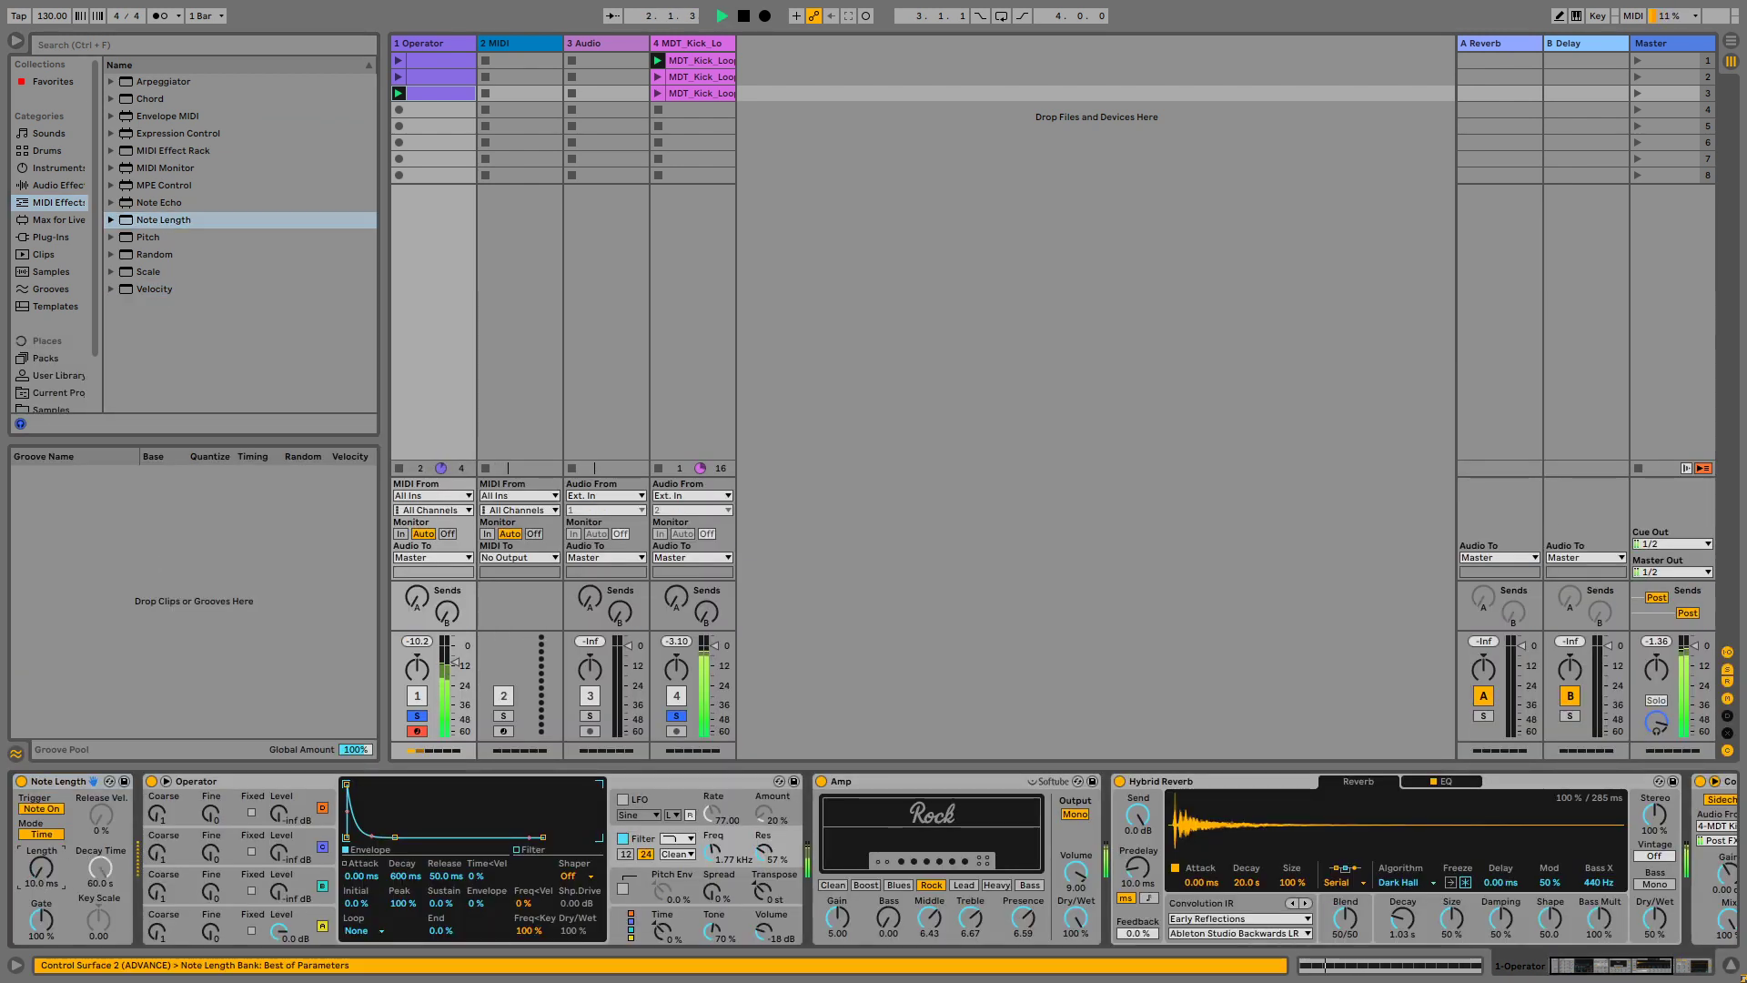
pyautogui.moveTo(41, 867); pyautogui.dragTo(41, 861)
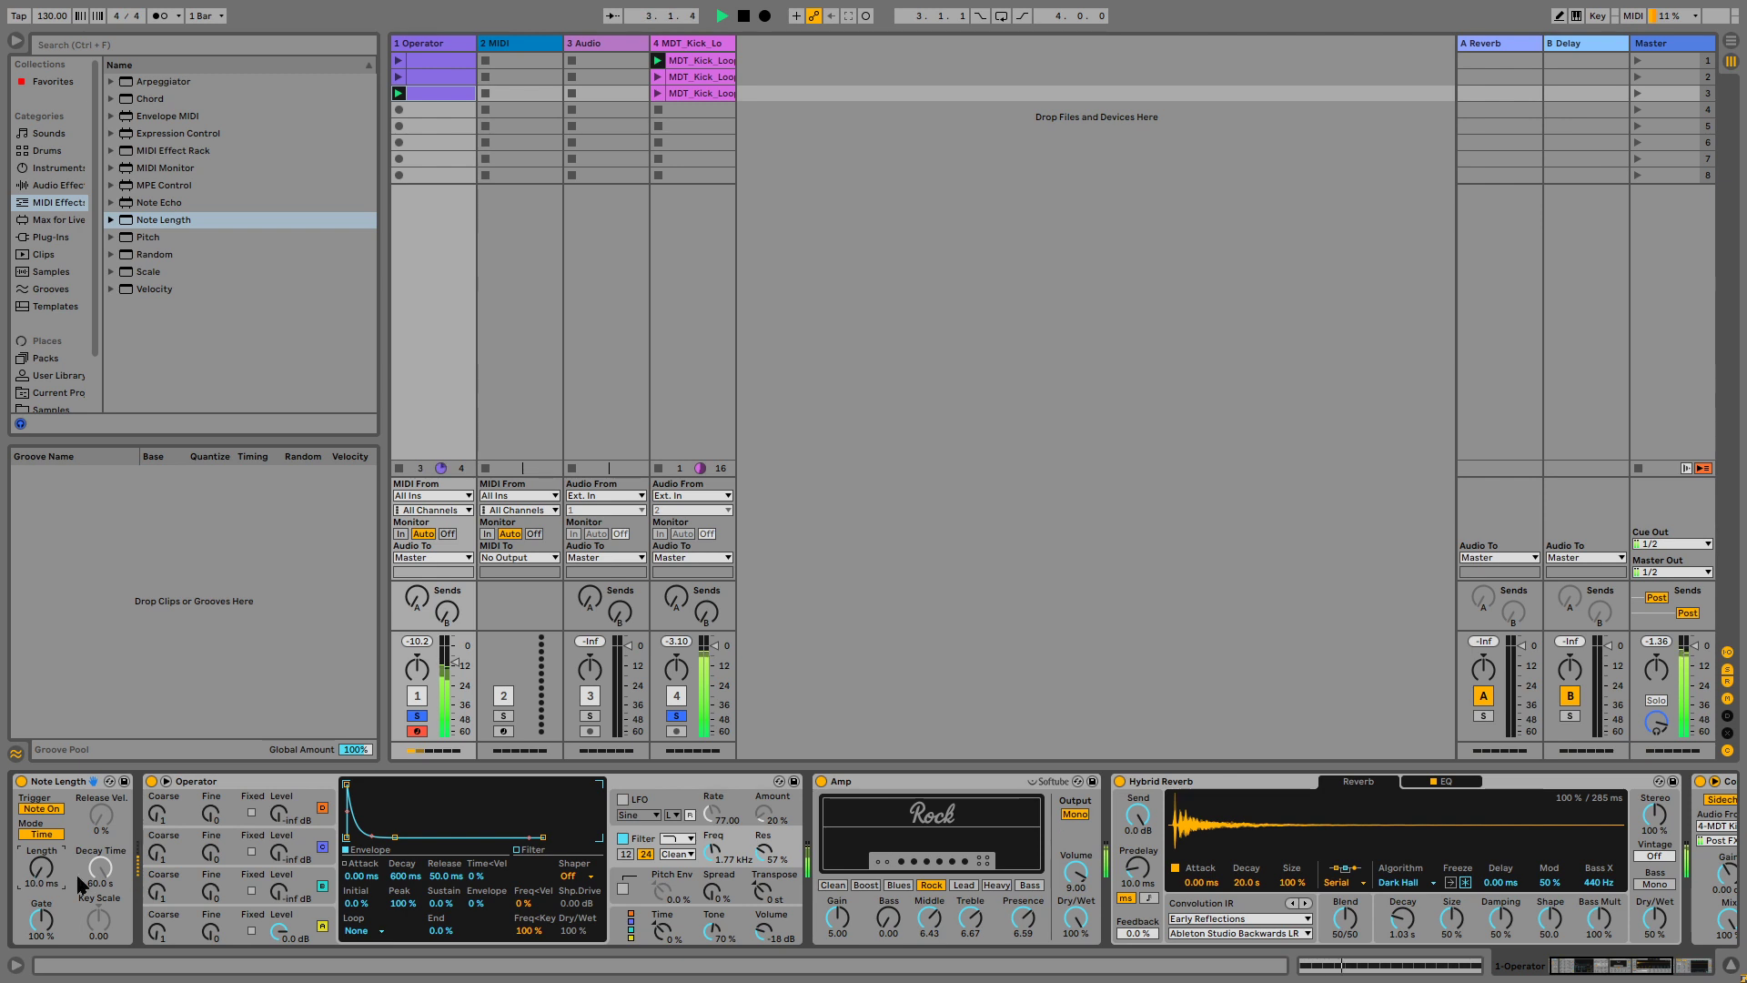
# Change the waveform of Operator's oscillator A from User to SwD and restart playback.
pyautogui.click(264, 926)
pyautogui.click(363, 841)
pyautogui.click(364, 852)
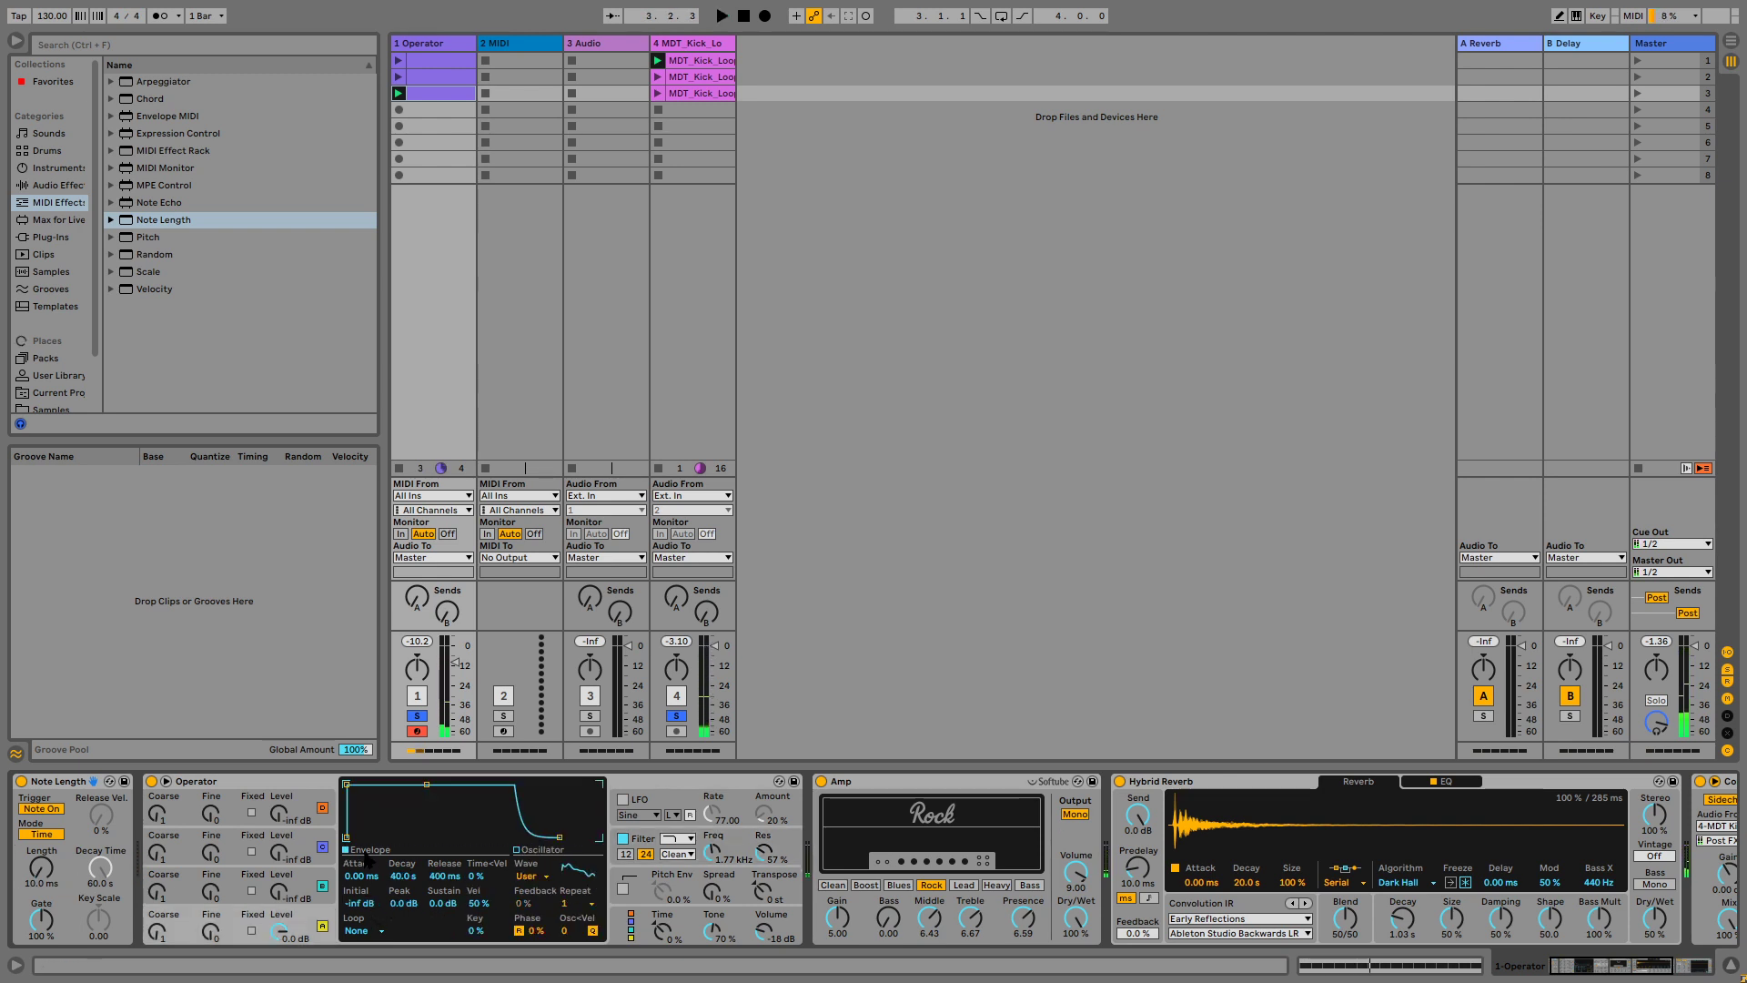
pyautogui.press('space')
pyautogui.click(533, 875)
pyautogui.click(544, 702)
pyautogui.press('space')
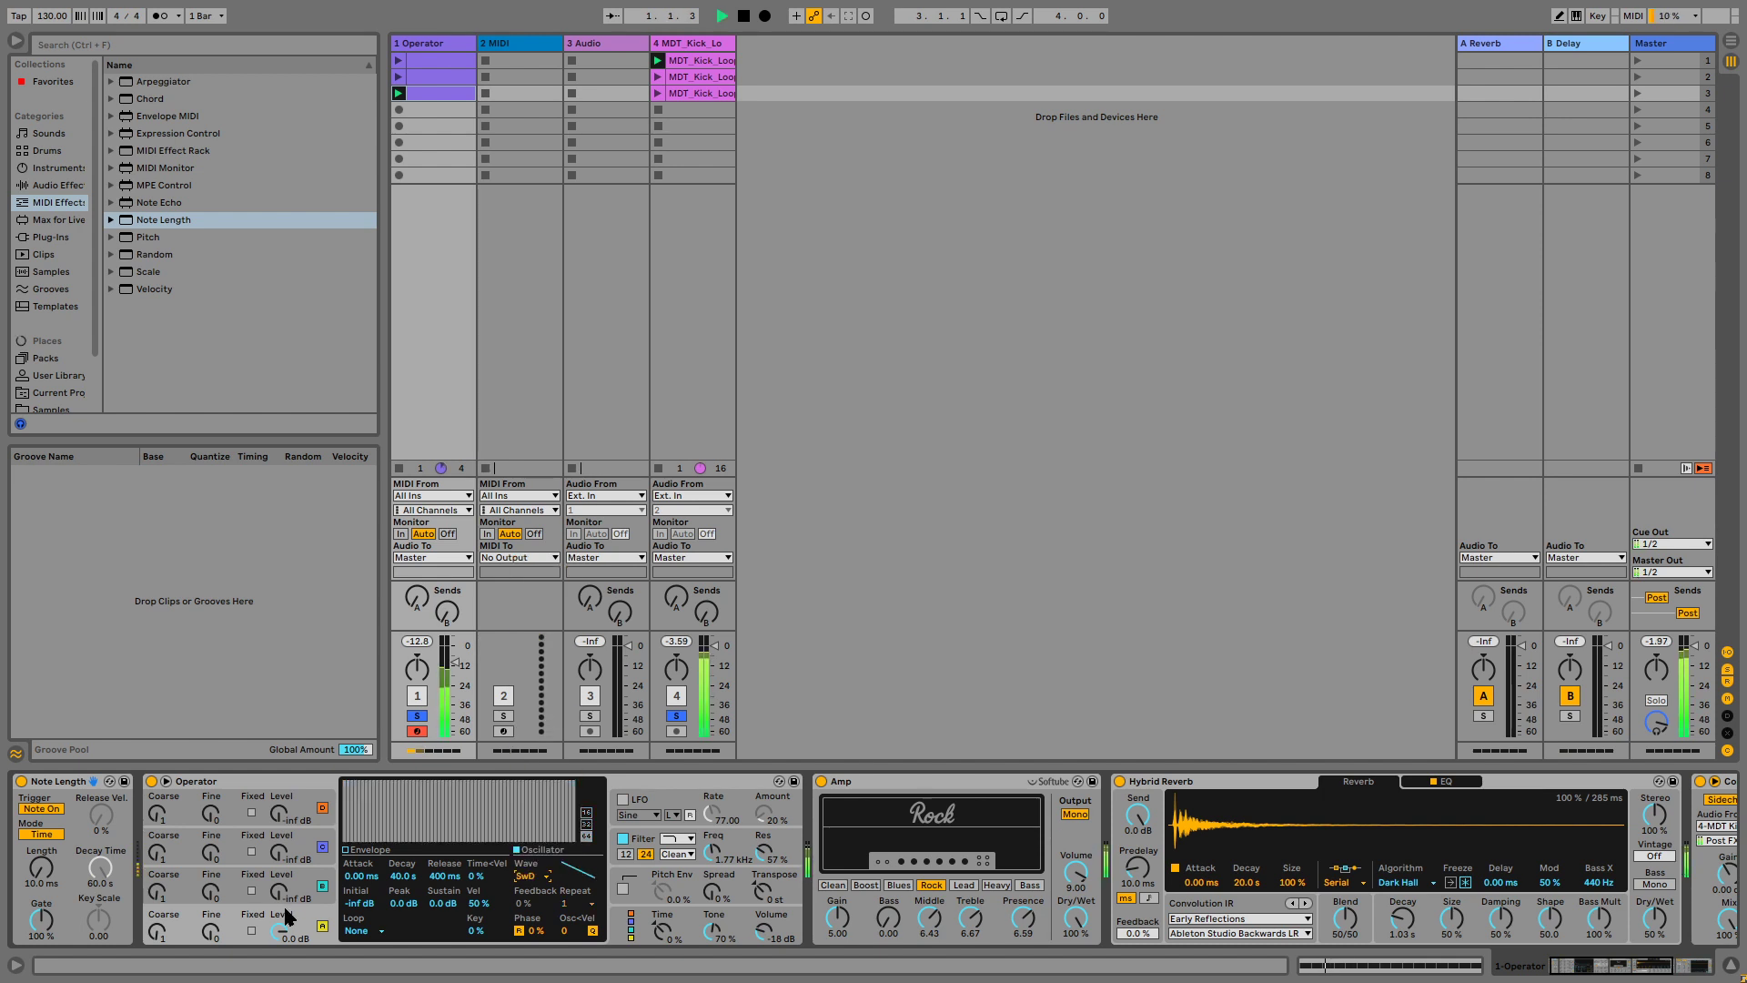
# Shorten the release of oscillator A's envelope to about 10.9 ms.
pyautogui.click(389, 854)
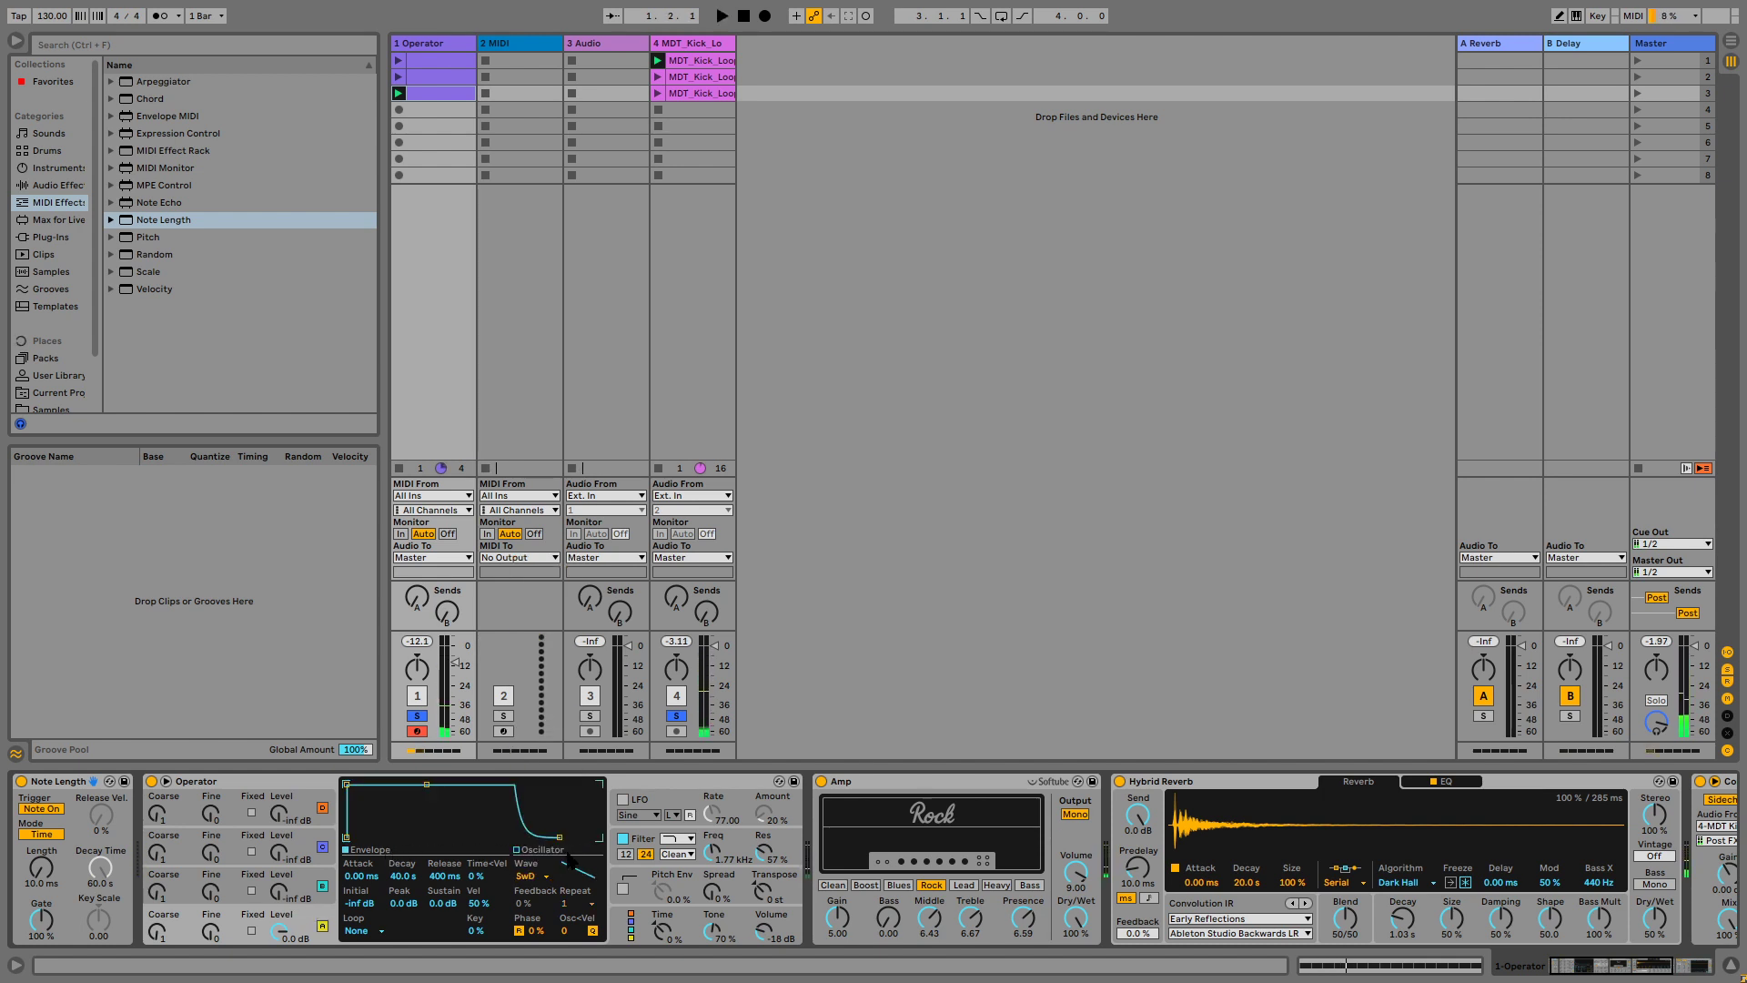
pyautogui.moveTo(558, 837); pyautogui.dragTo(514, 837)
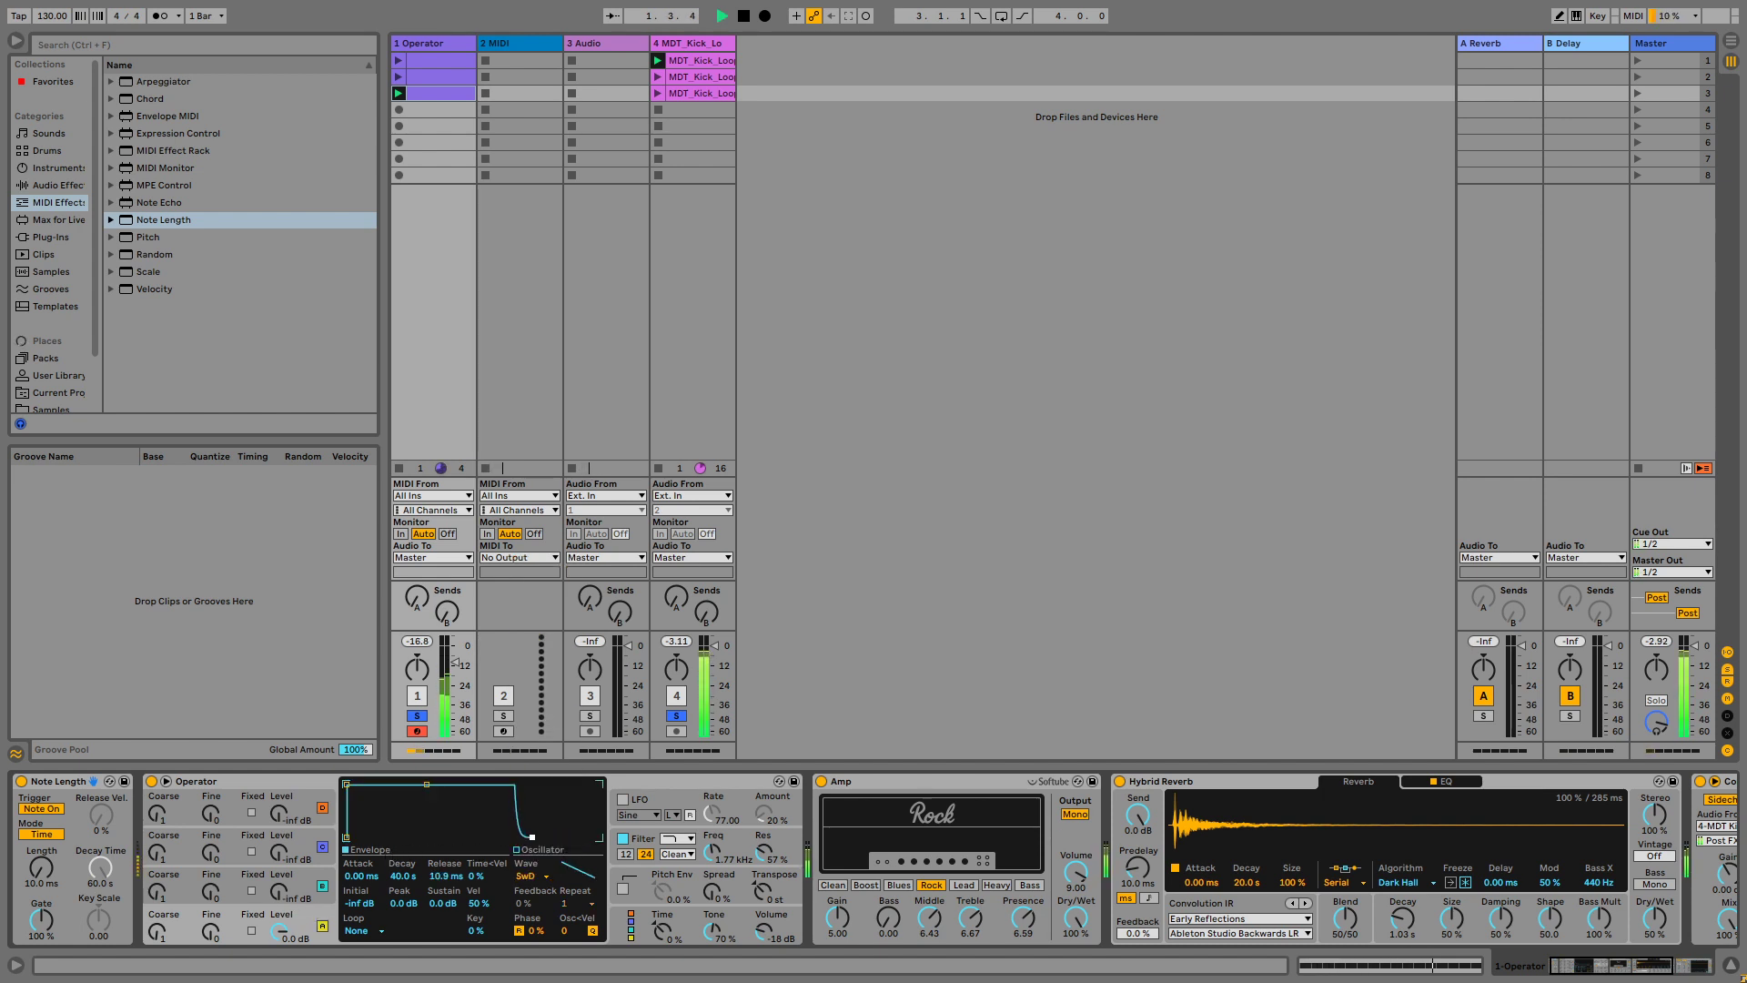
pyautogui.press('space')
# In the third Operator clip, transpose the note at 1.1.2 to C2, 1.2.2 to C#1, and 1.2.4 to C#2.
pyautogui.click(422, 94)
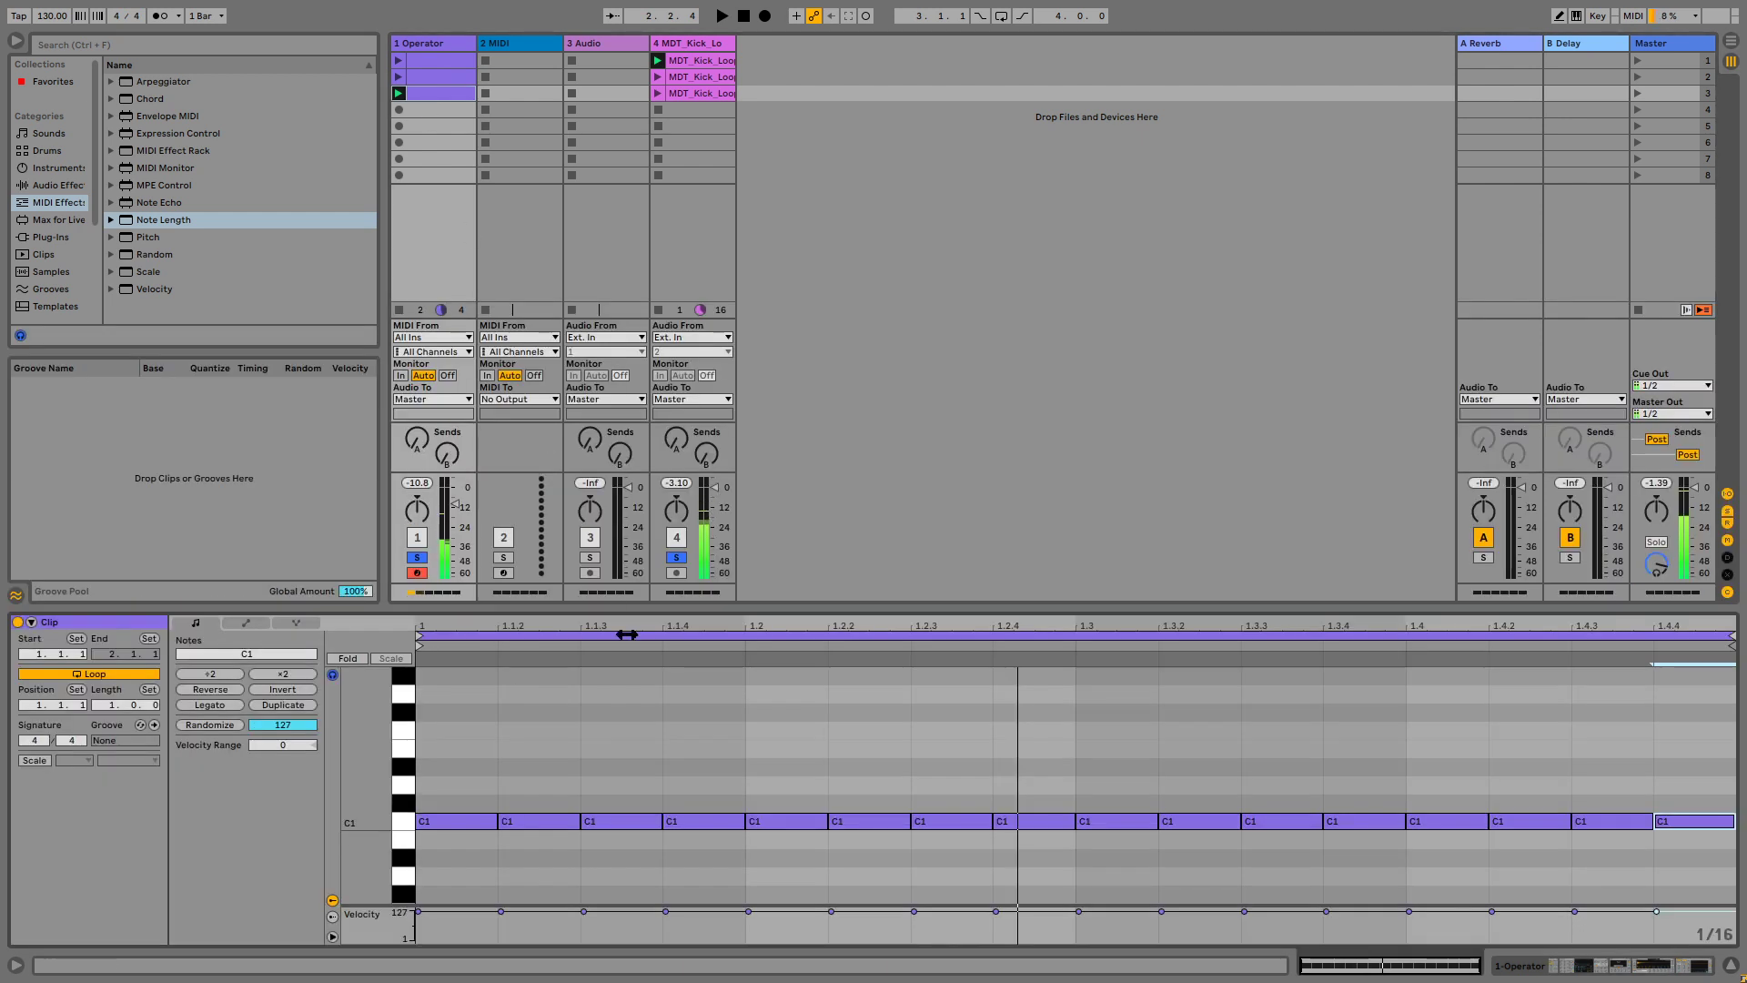
pyautogui.moveTo(557, 739); pyautogui.dragTo(551, 896)
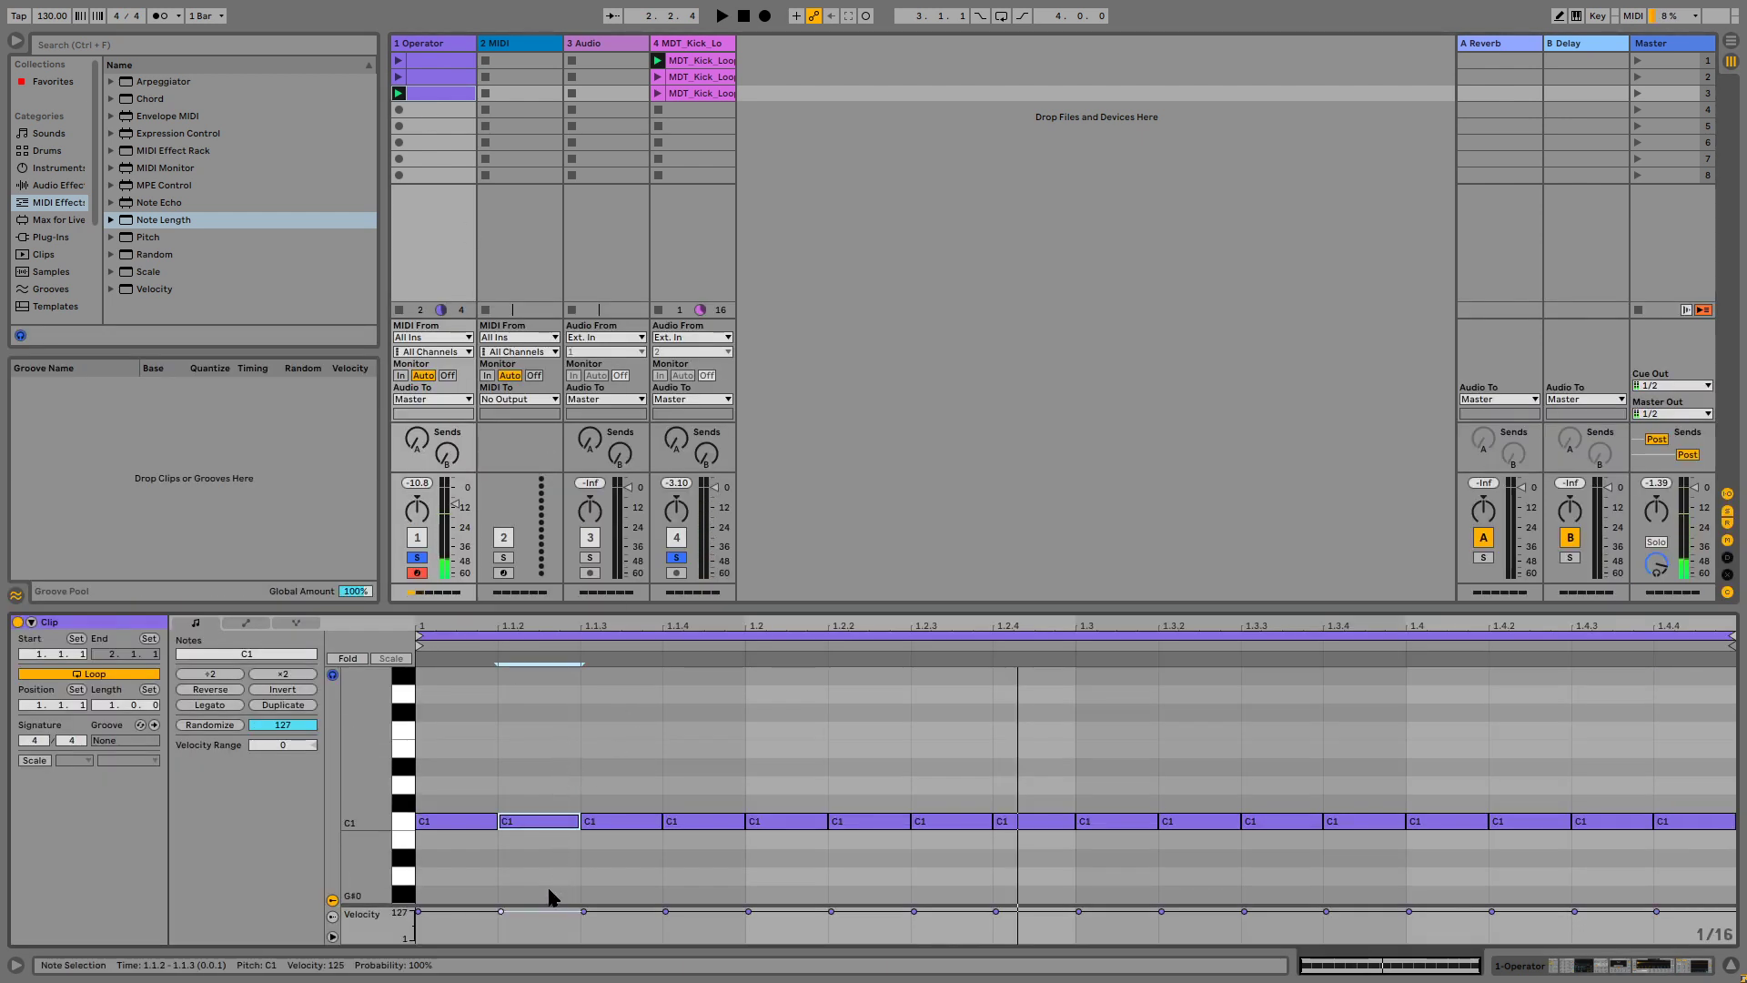
pyautogui.hotkey('shift', 'Up')
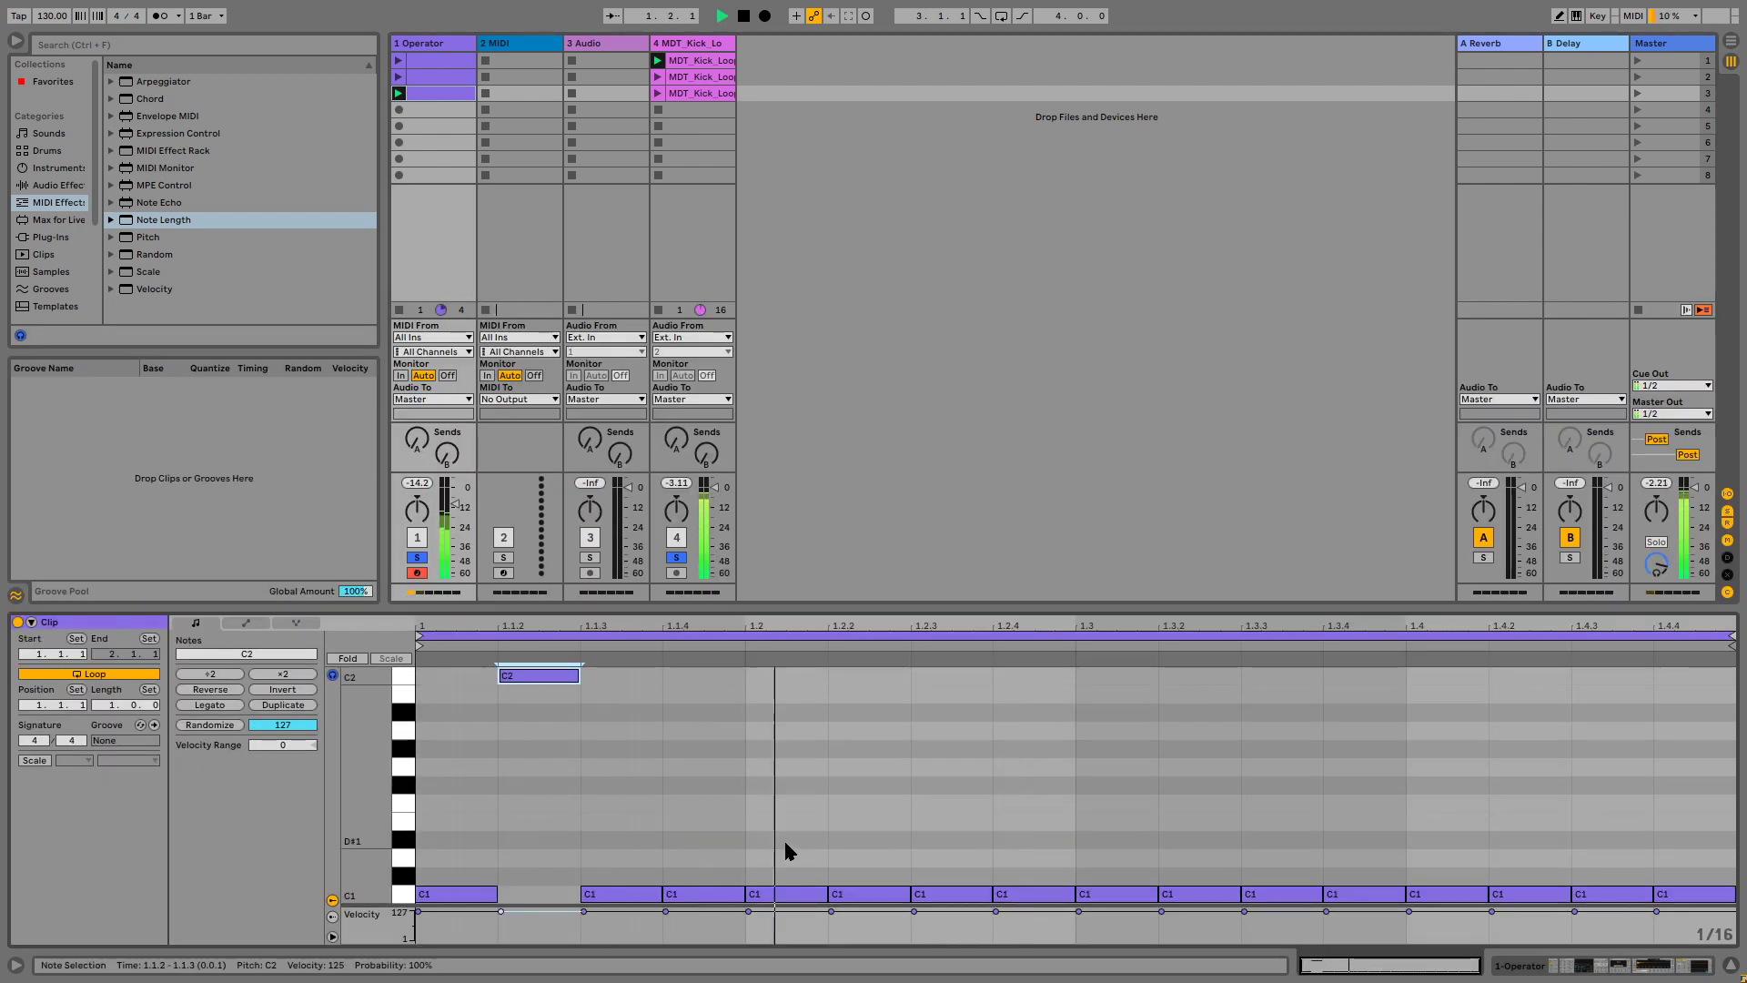
pyautogui.click(890, 895)
pyautogui.press('Up')
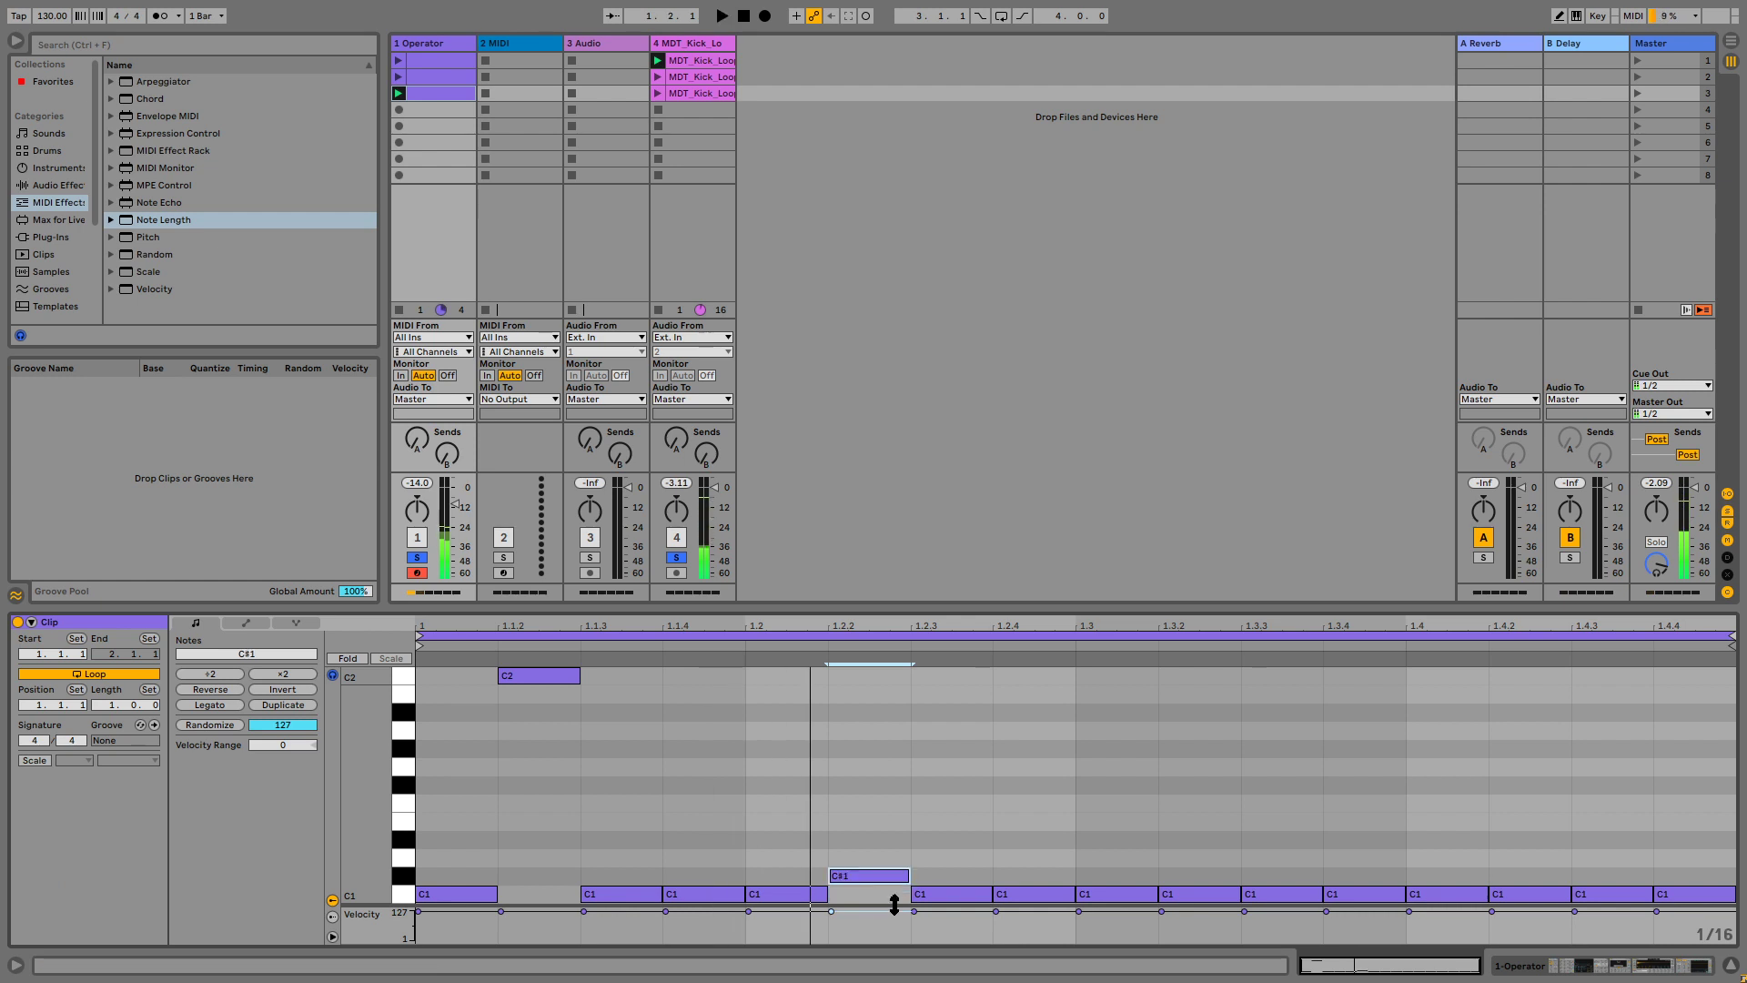
pyautogui.click(1056, 894)
pyautogui.hotkey('shift', 'Up')
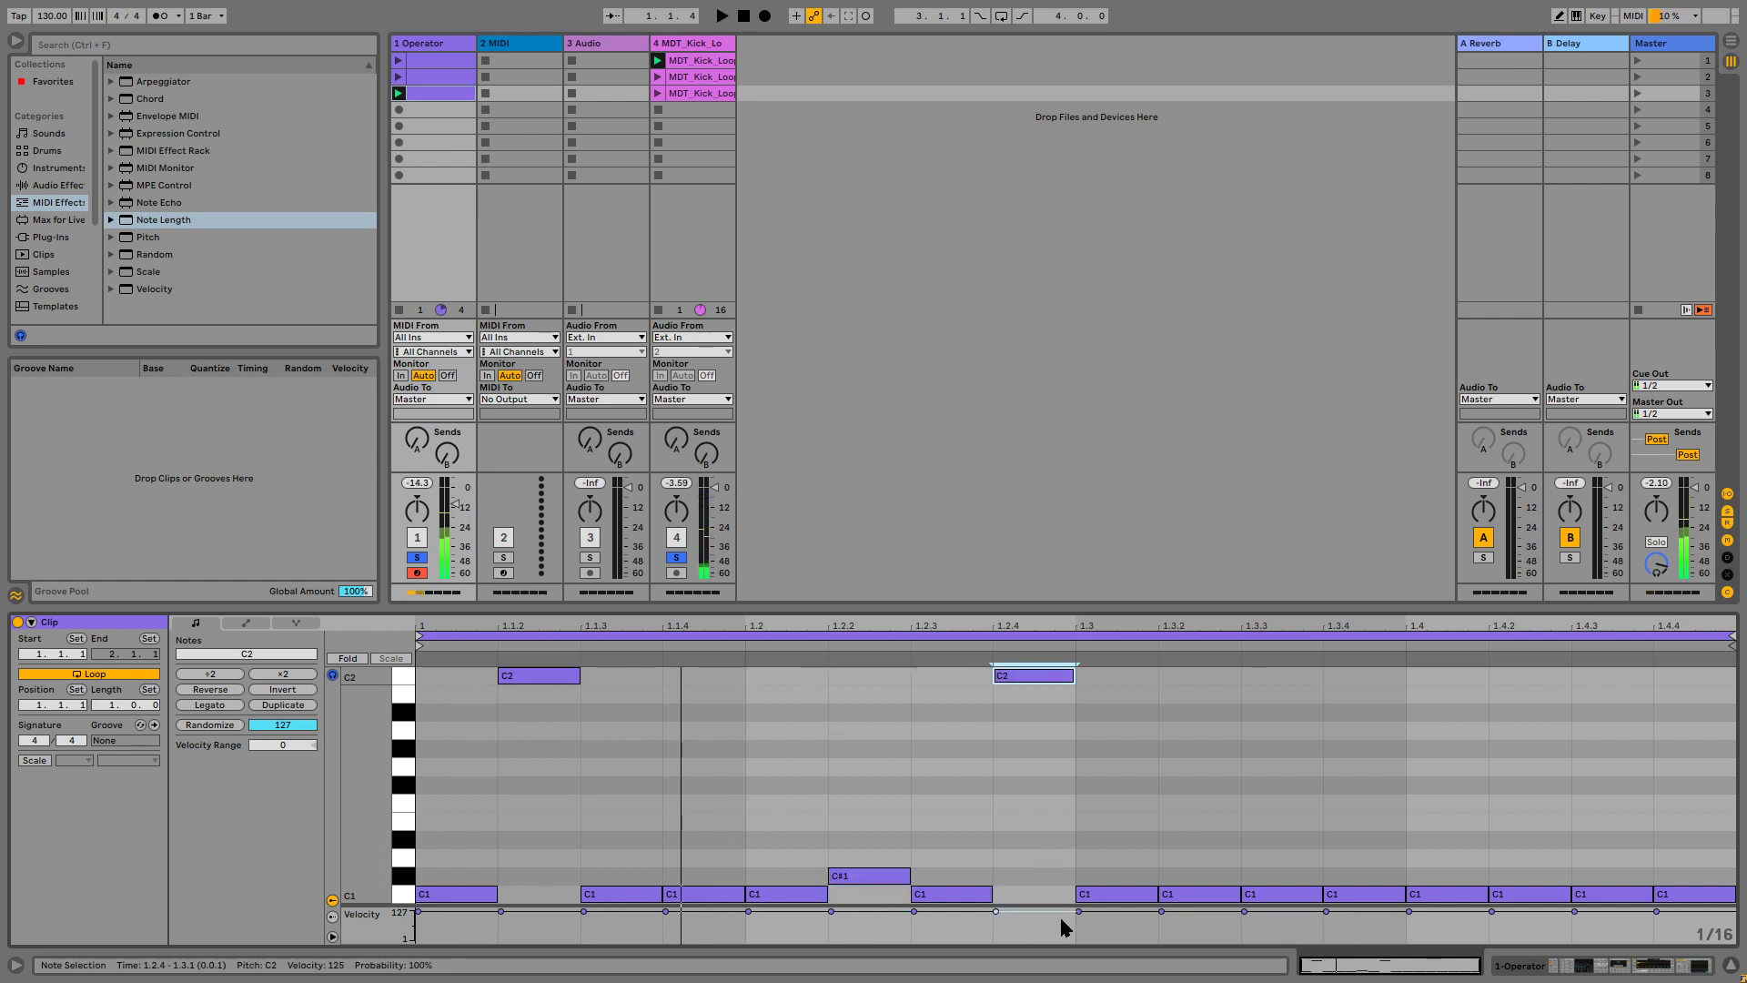
pyautogui.press('Up')
# Transpose the clip's notes at 1.3.2 and 1.3.4 up to D#1.
pyautogui.scroll(-2, 1074, 873)
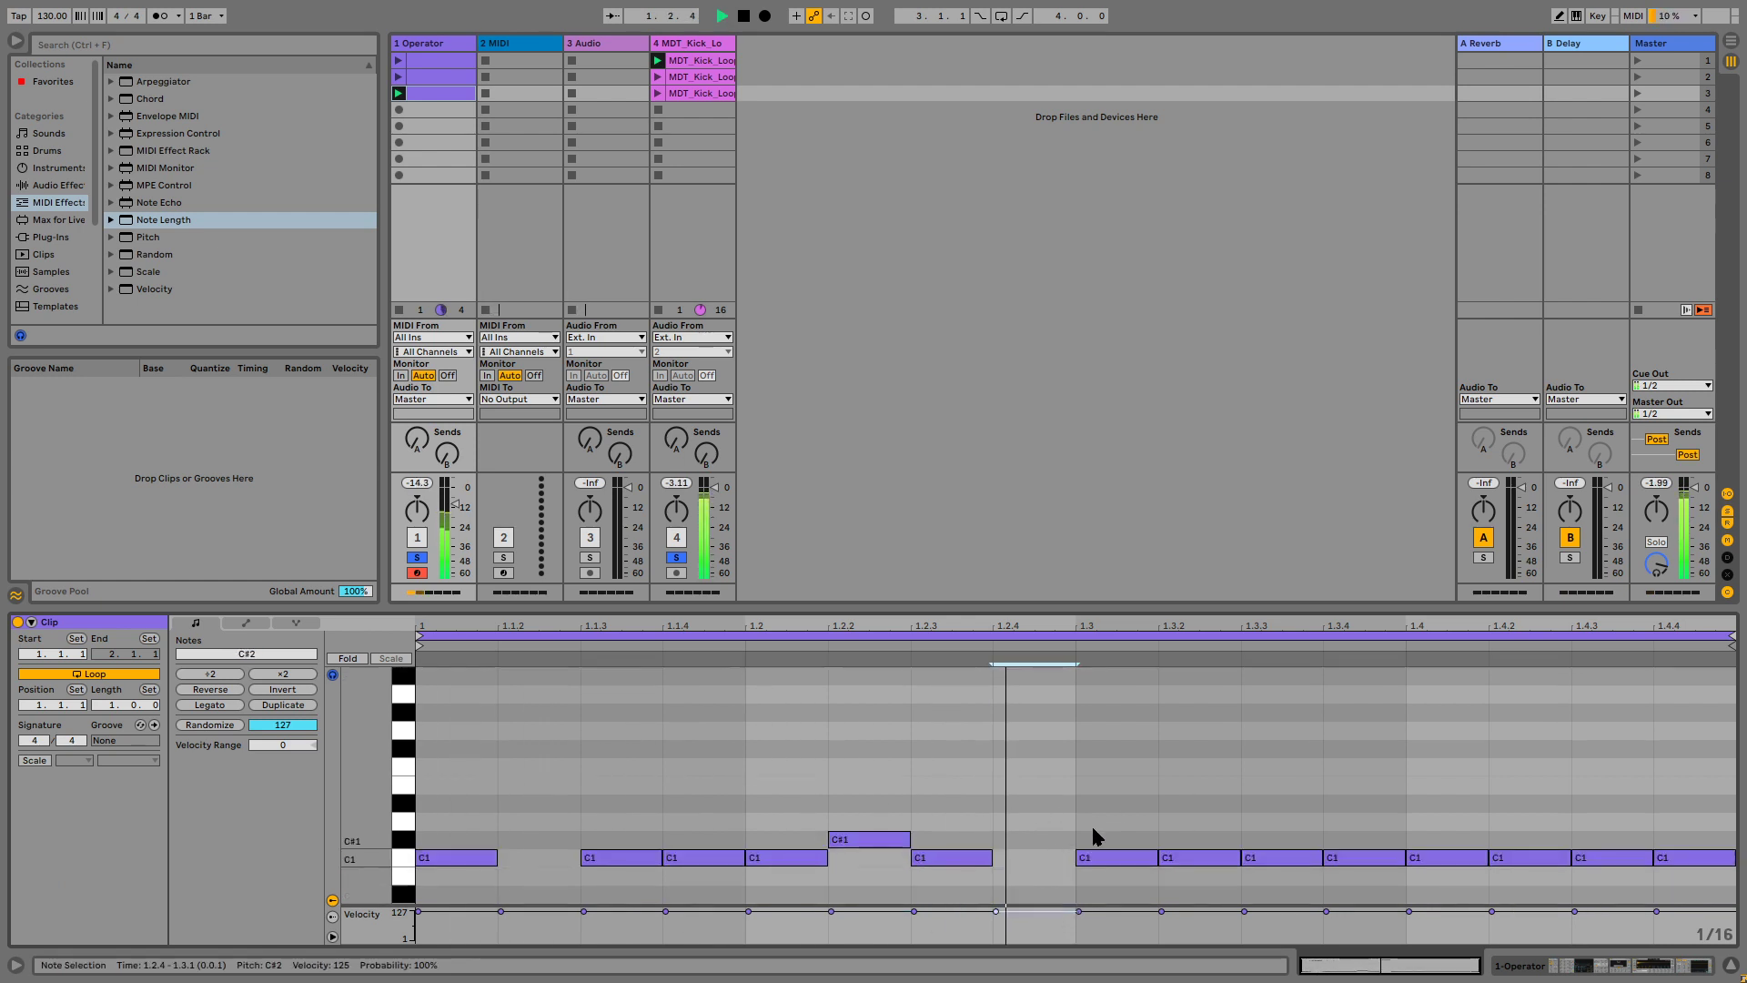
pyautogui.click(1201, 839)
pyautogui.press('Up')
pyautogui.press('Up')
pyautogui.press('Up')
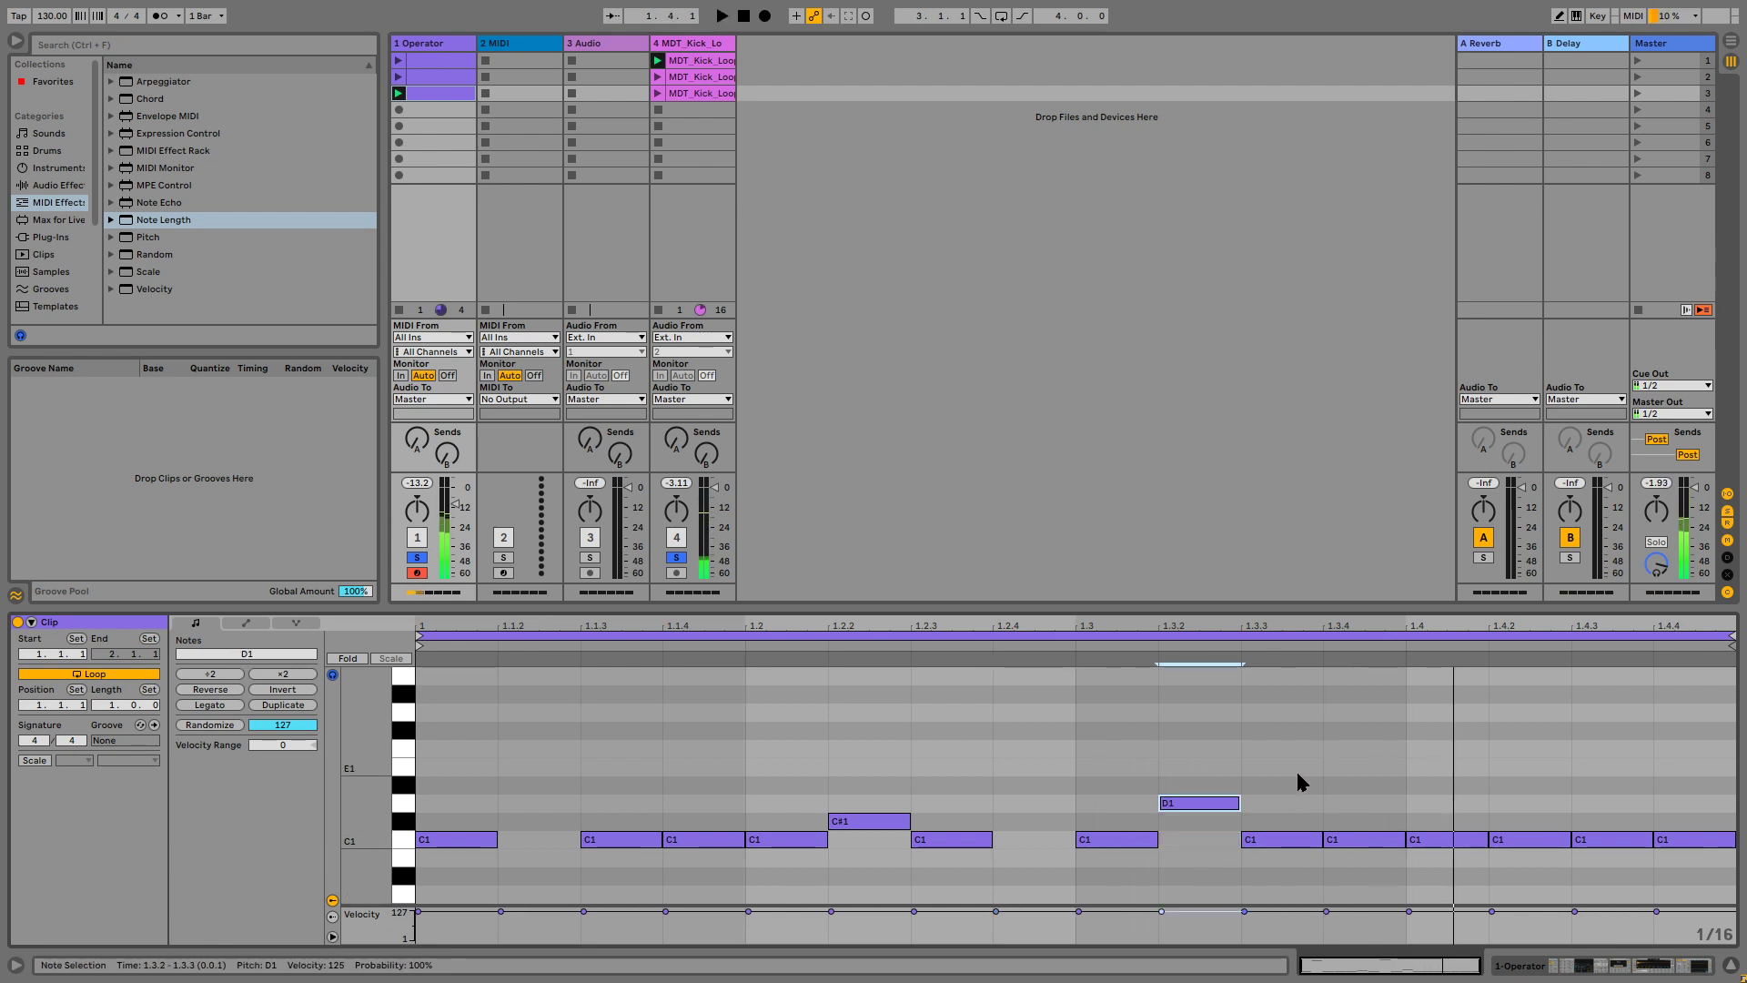
pyautogui.click(1355, 842)
pyautogui.press('Down')
pyautogui.press('Up')
pyautogui.press('Up')
pyautogui.press('Up')
# Transpose the note at 1.4.2 to D1 and the one at 1.4.3 to C#1, and play the pattern.
pyautogui.press('Up')
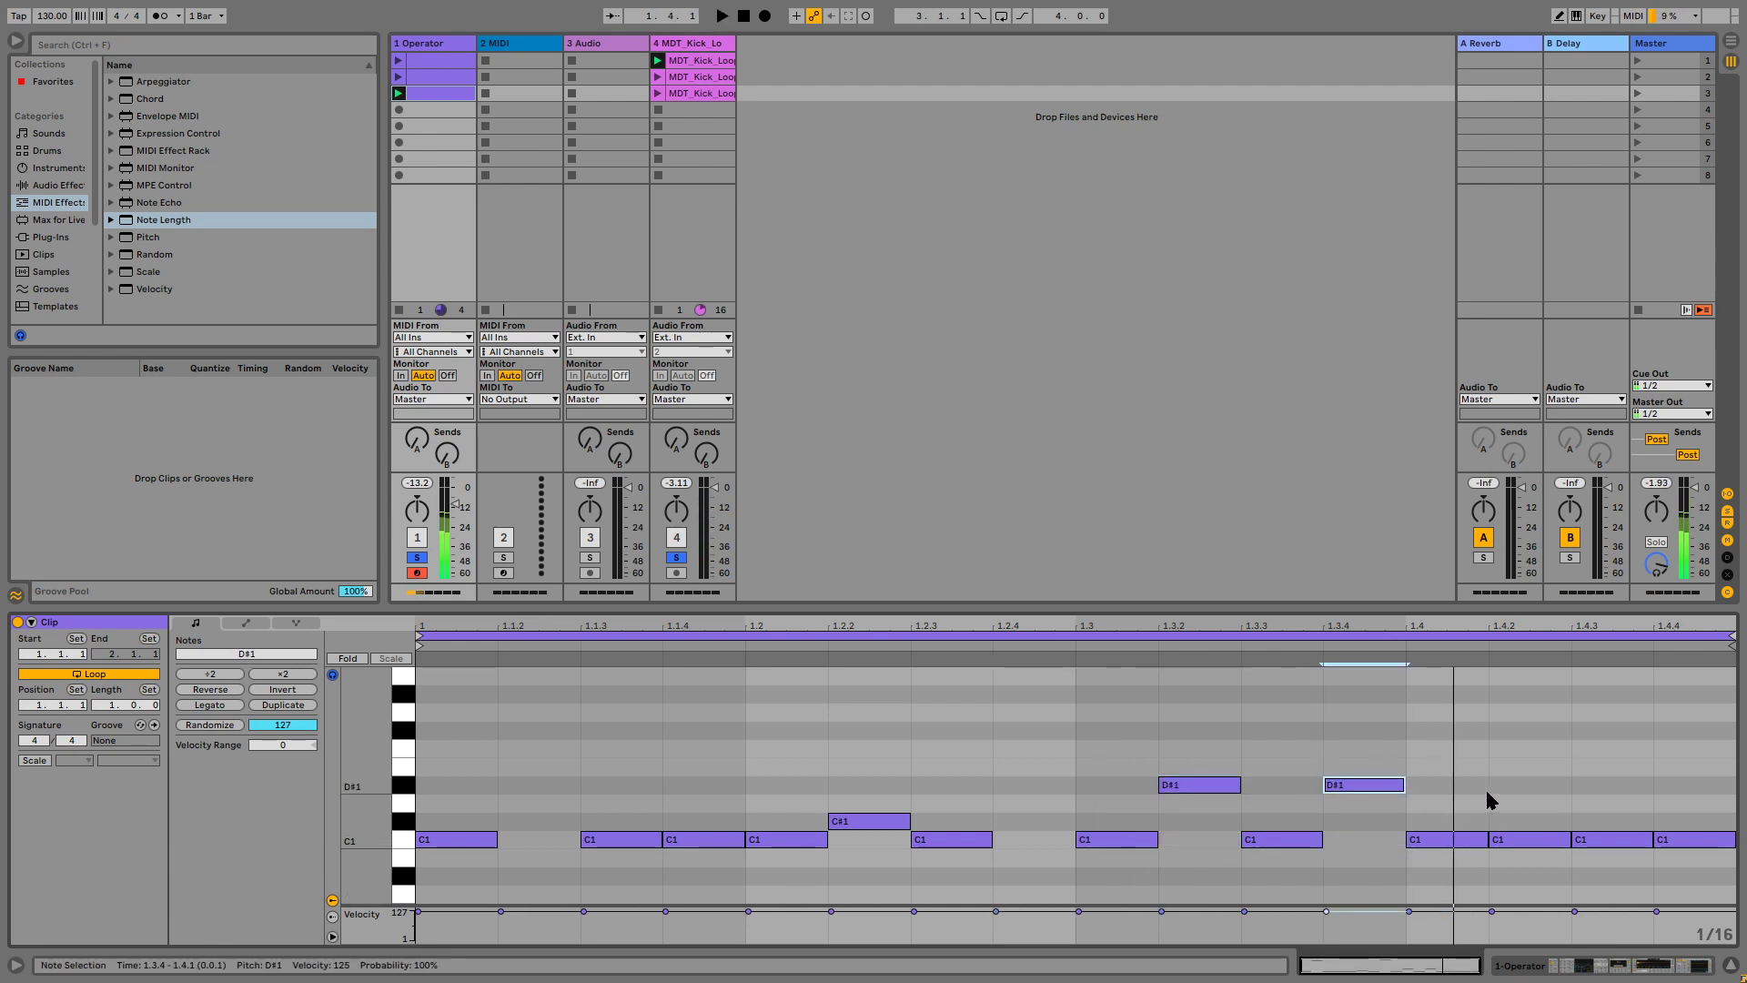
pyautogui.click(1547, 839)
pyautogui.press('Up')
pyautogui.press('Up')
pyautogui.click(1616, 837)
pyautogui.press('Up')
pyautogui.click(1684, 839)
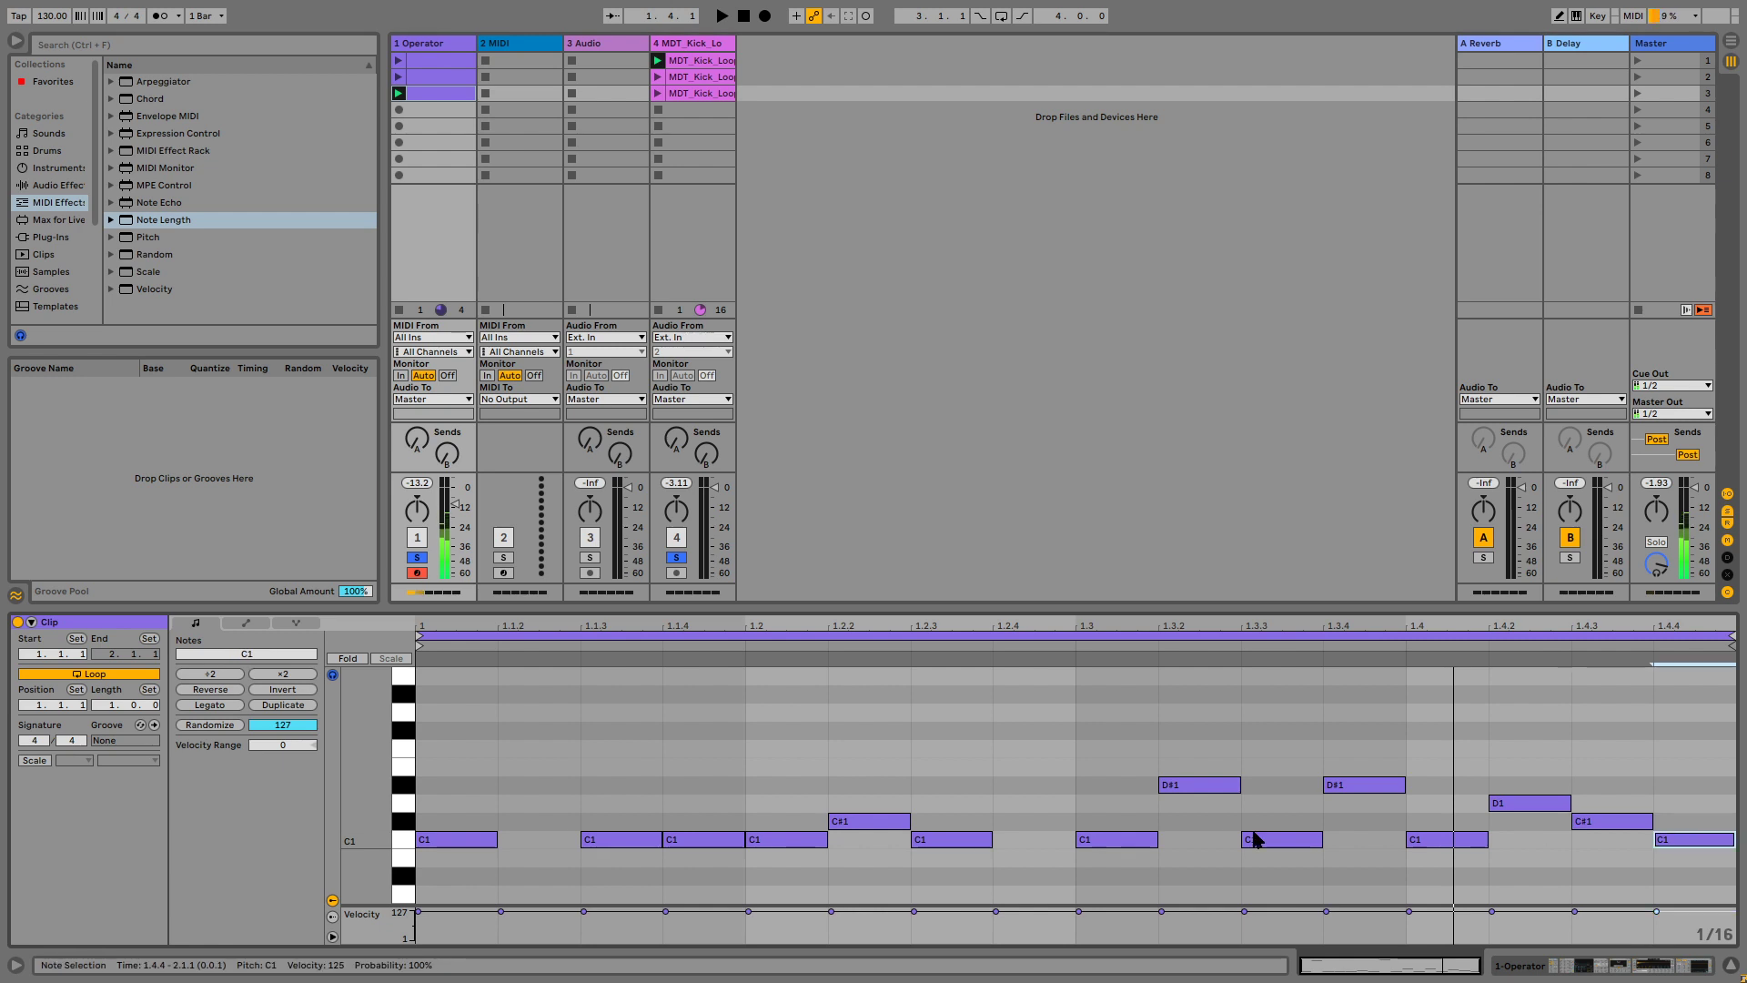
pyautogui.press('space')
# During playback, raise Note Length's length to about 74.1 ms, lower it to about 64.5 ms, and turn the device off.
pyautogui.click(445, 41)
pyautogui.click(658, 60)
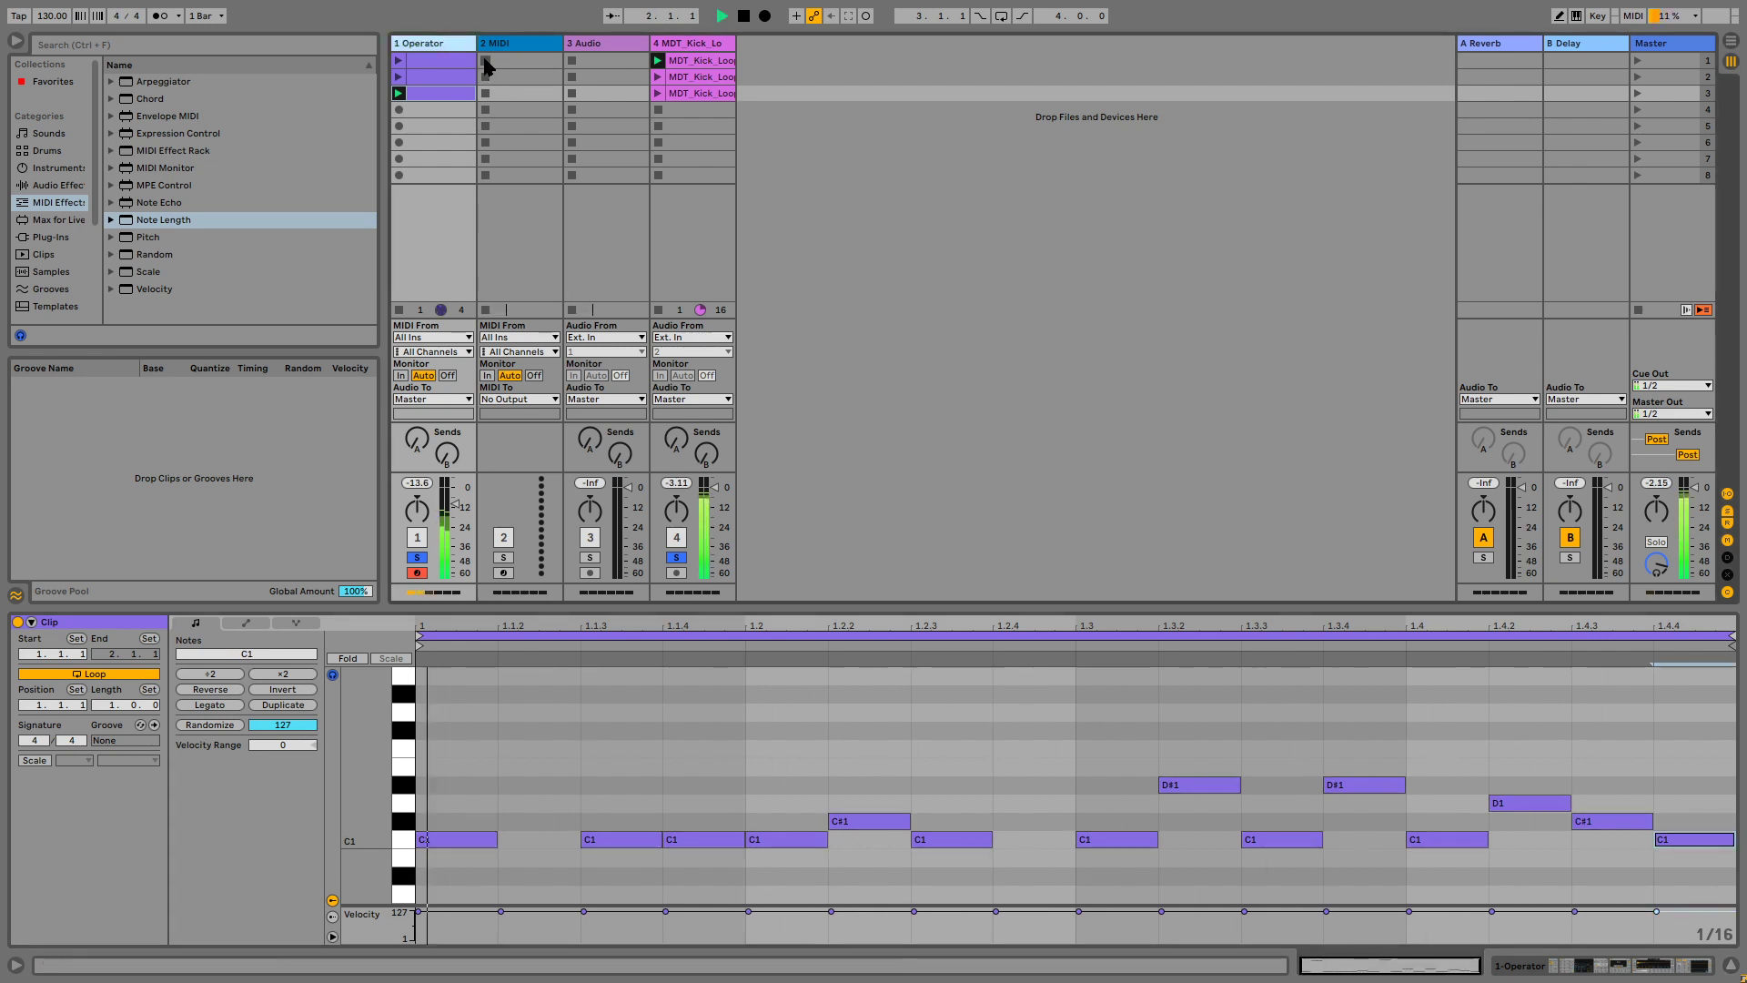
pyautogui.hotkey('shift', 'Tab')
pyautogui.moveTo(52, 865)
pyautogui.mouseDown()
pyautogui.moveTo(52, 842)
pyautogui.moveTo(41, 854)
pyautogui.mouseUp()
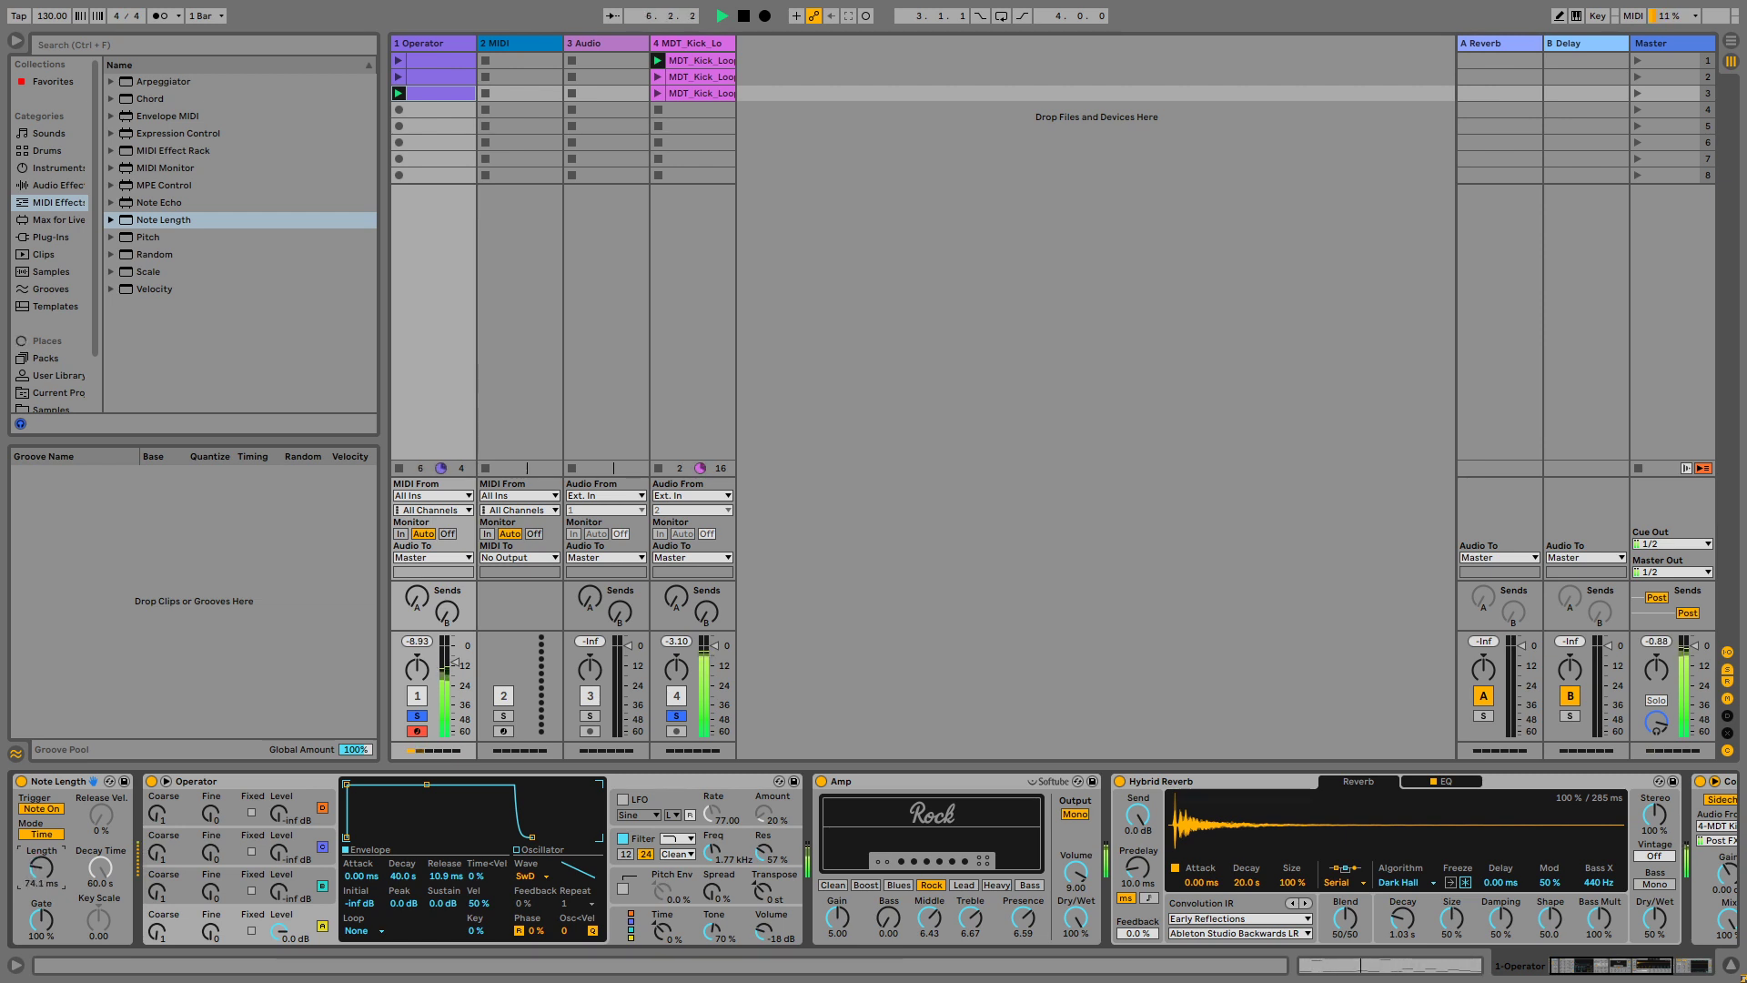
pyautogui.moveTo(41, 867); pyautogui.dragTo(41, 879)
pyautogui.click(29, 782)
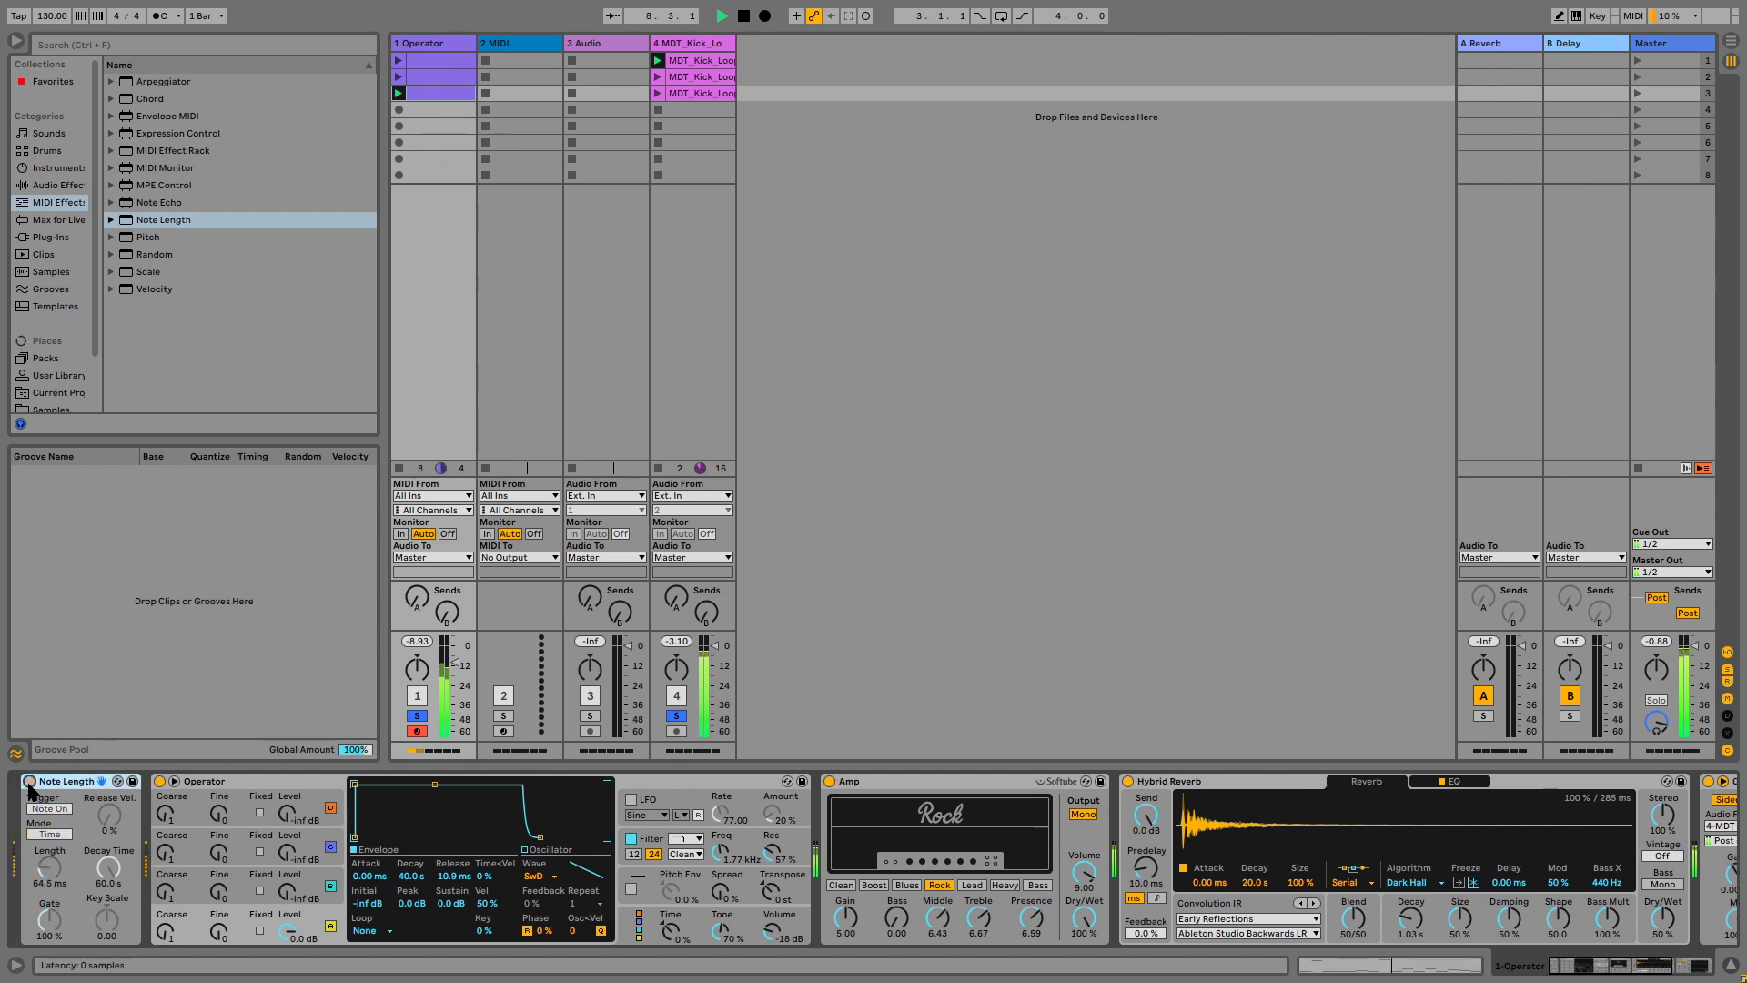
# Set Operator's filter frequency to about 425 Hz, and randomize the third clip's note velocities over a 127 range while it plays.
pyautogui.moveTo(720, 854); pyautogui.dragTo(721, 837)
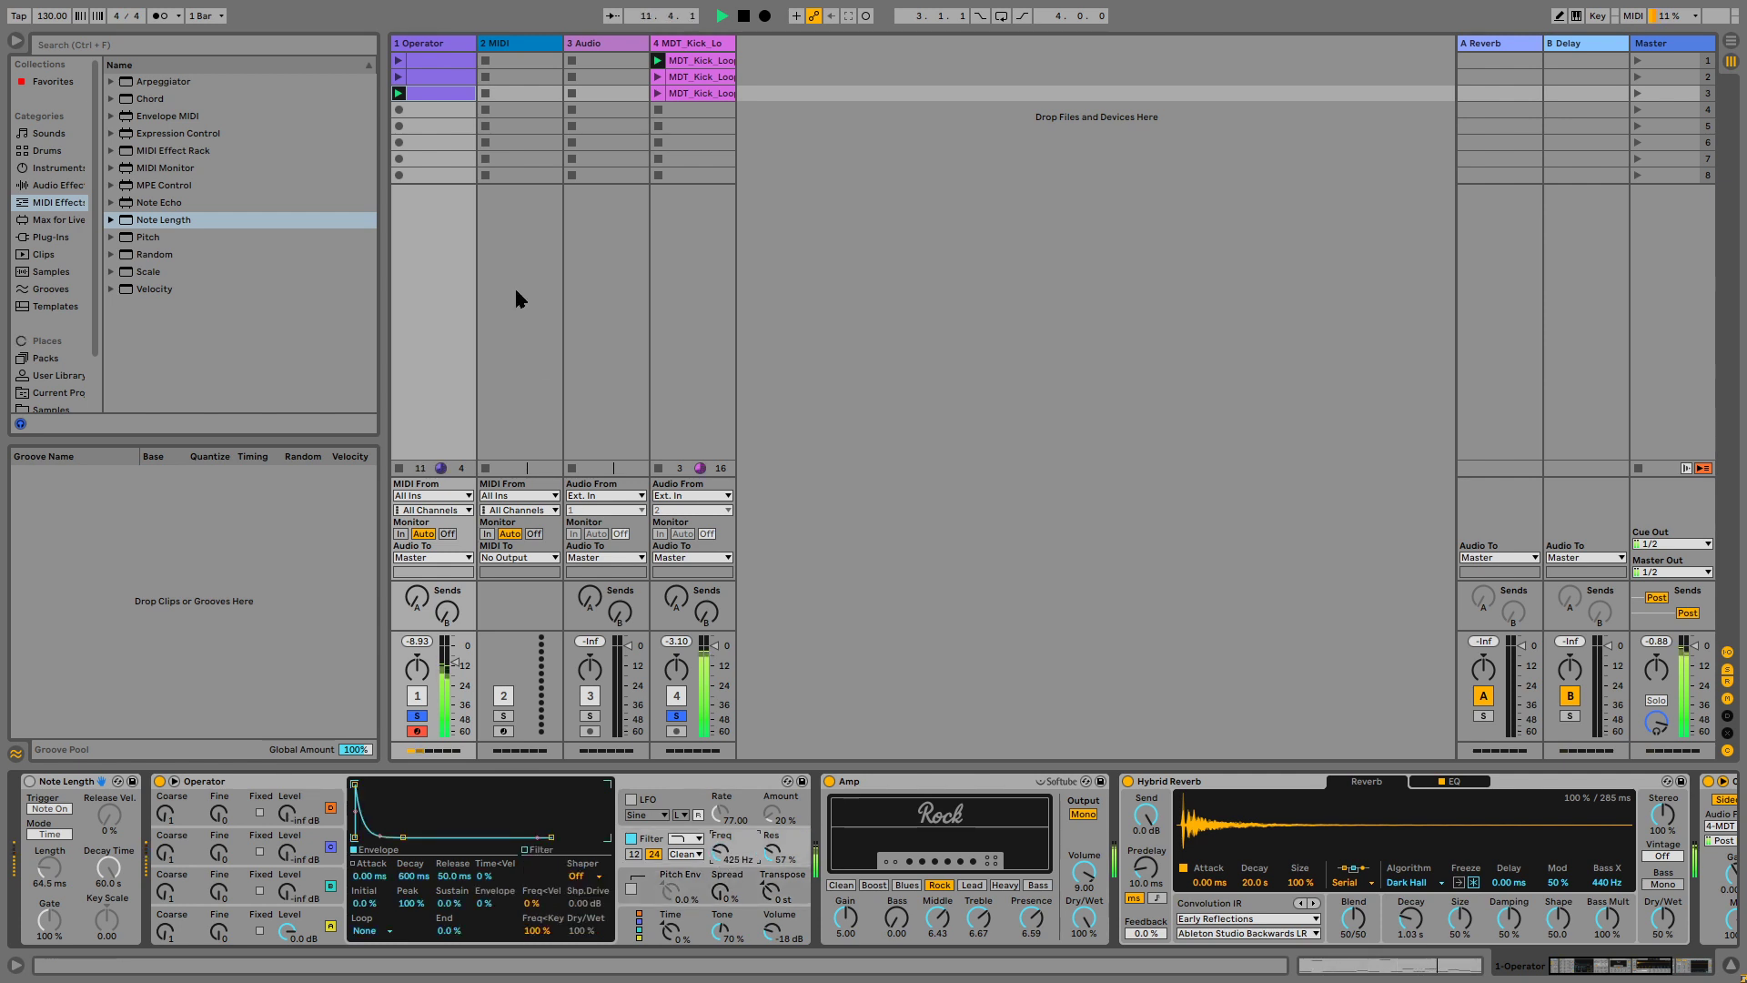
pyautogui.doubleClick(428, 94)
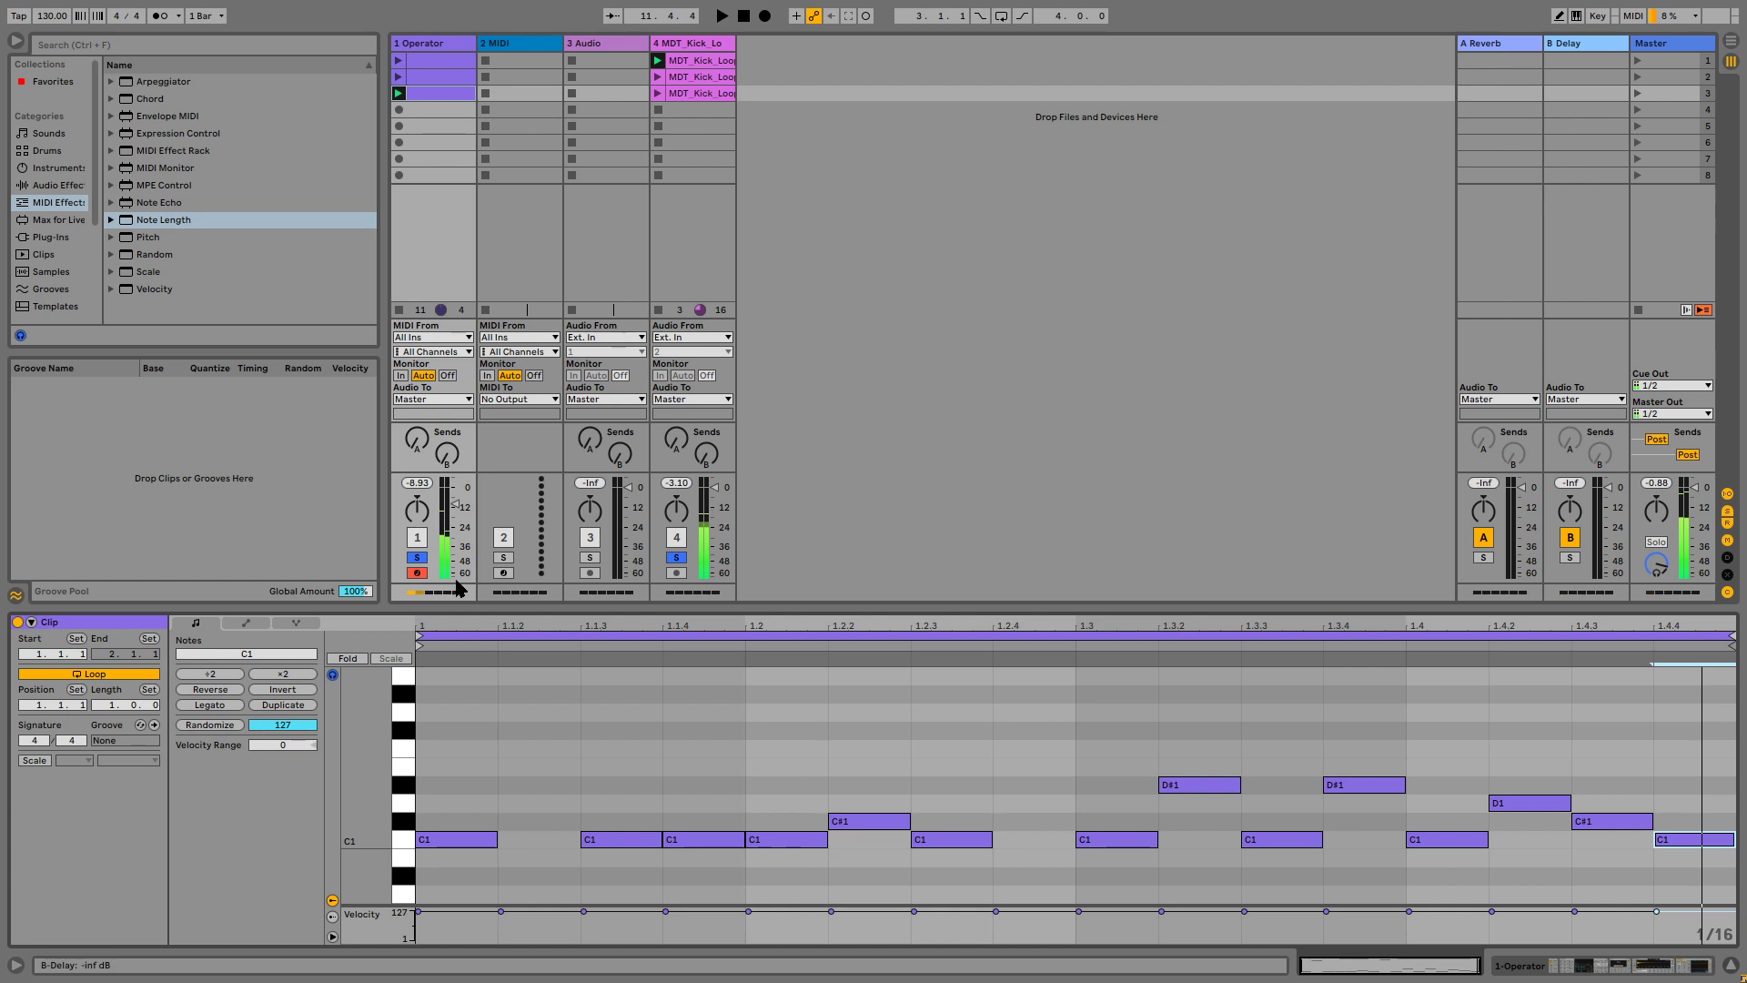
pyautogui.click(234, 726)
pyautogui.press('space')
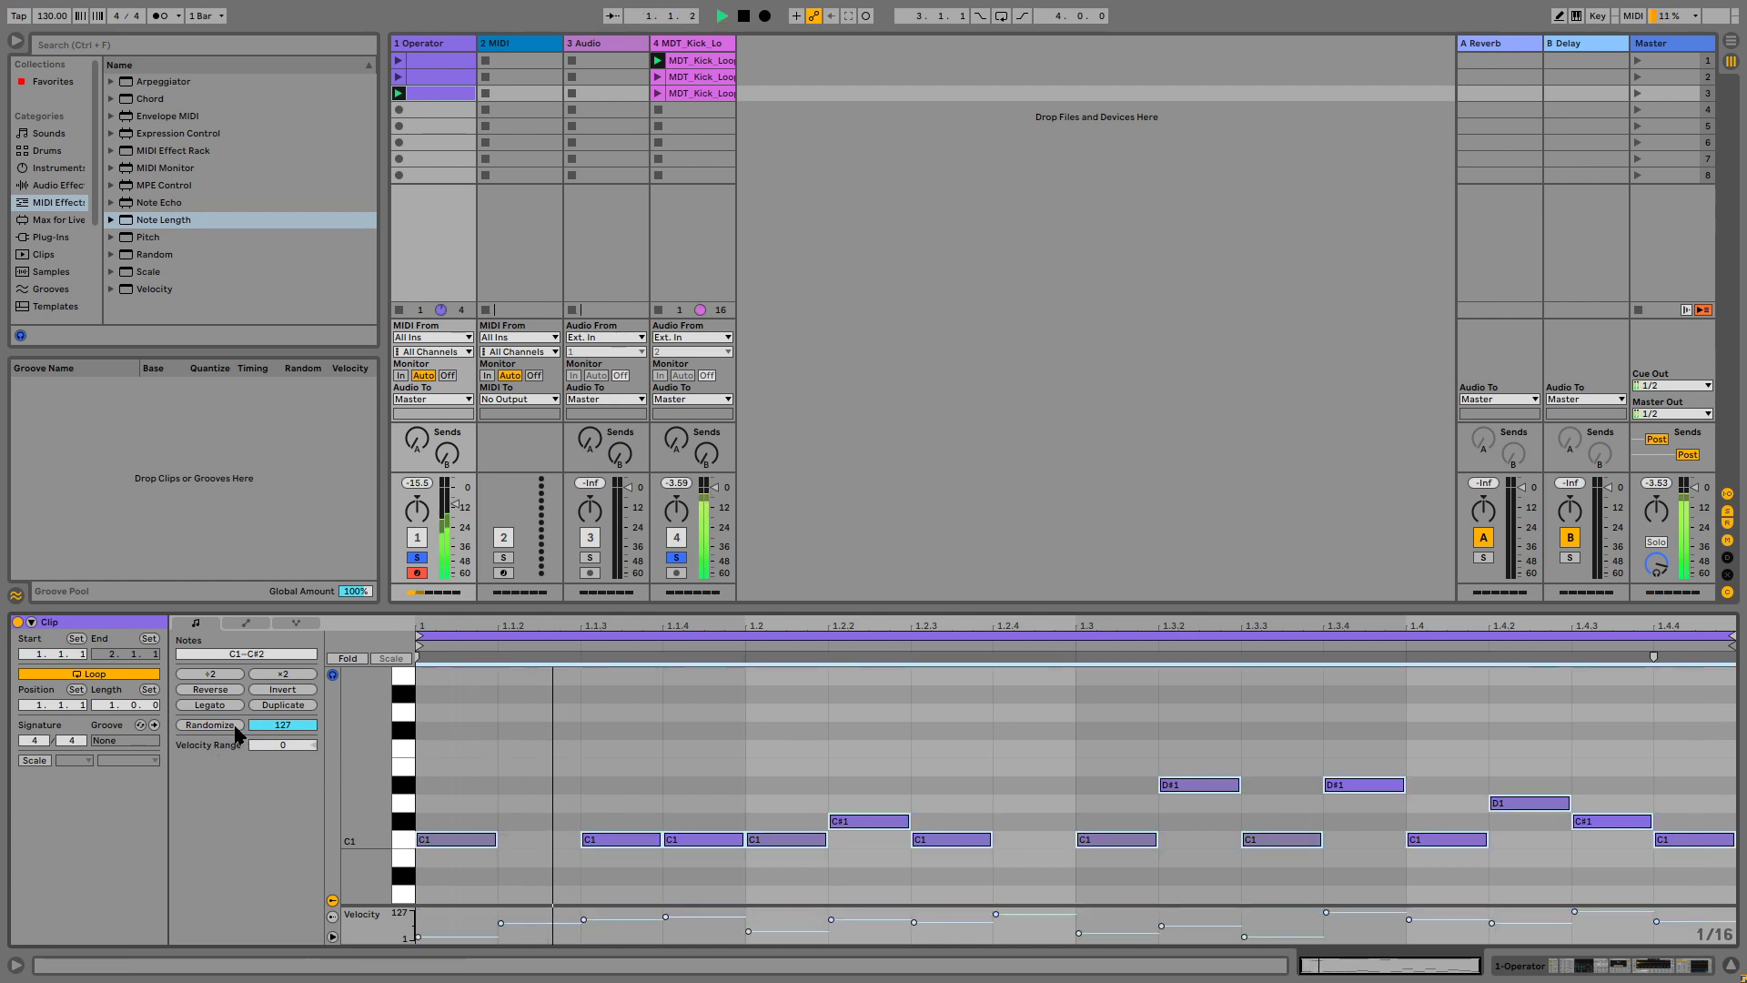
pyautogui.click(220, 728)
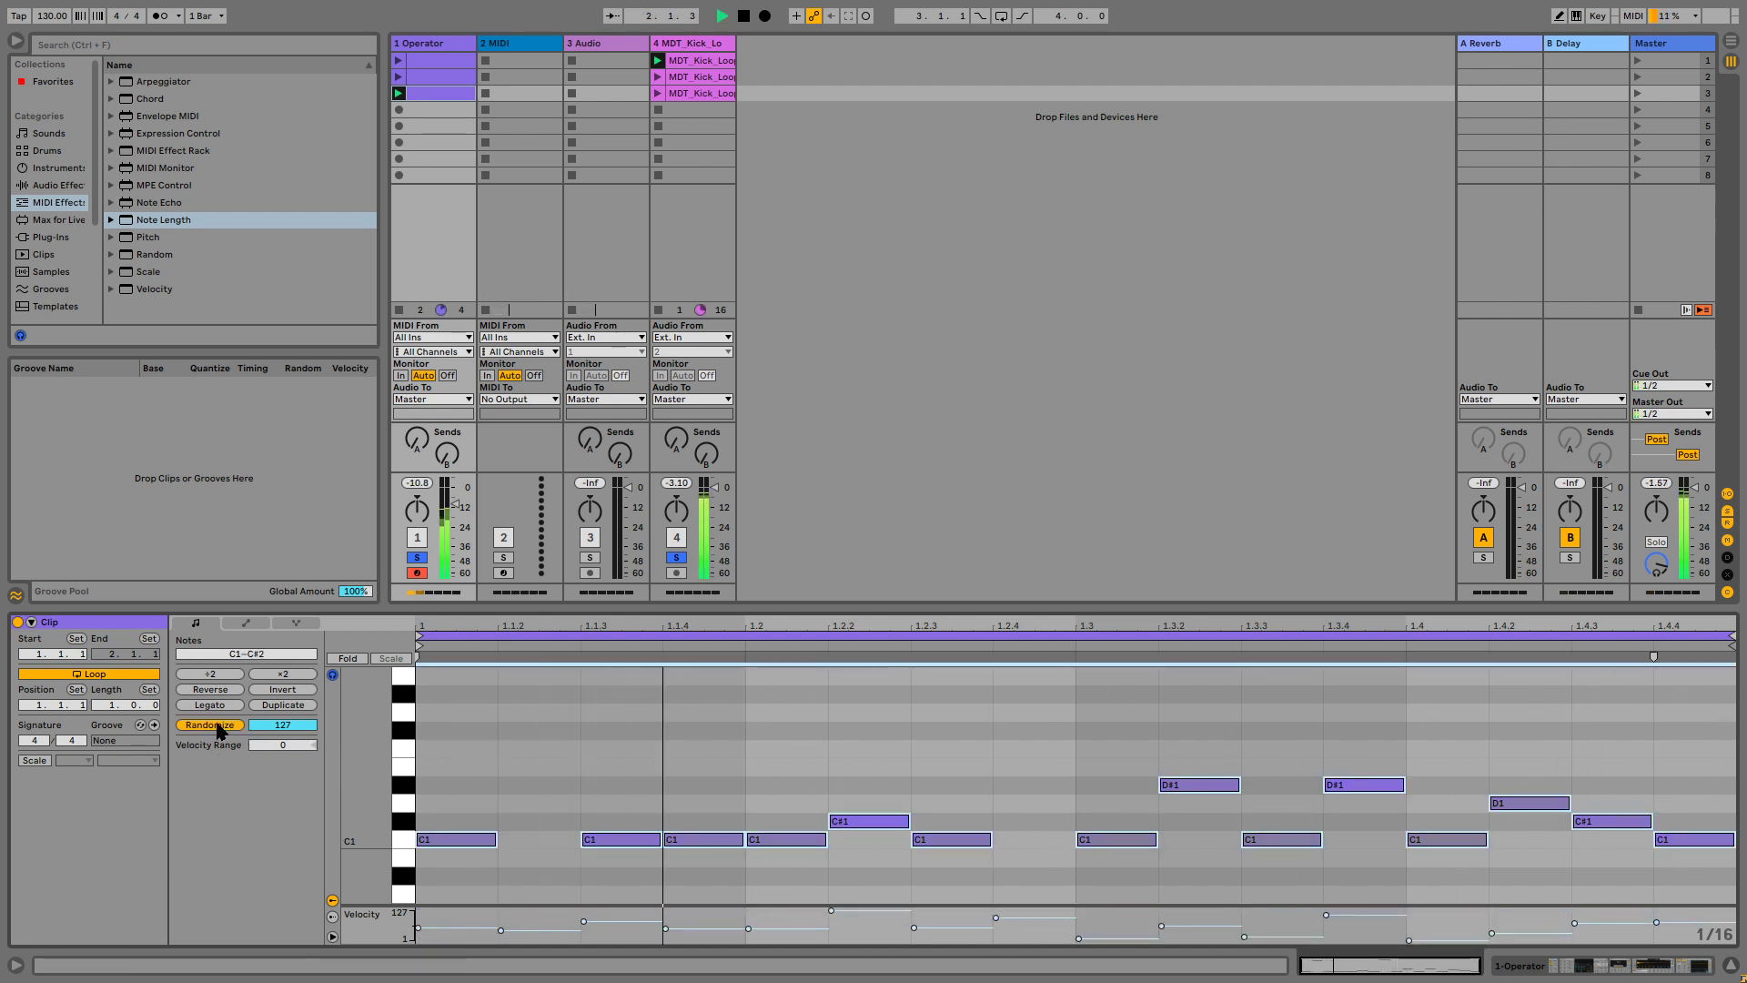
# Set Operator's velocity-to-filter-frequency modulation amount to 50, and play the pattern.
pyautogui.click(436, 48)
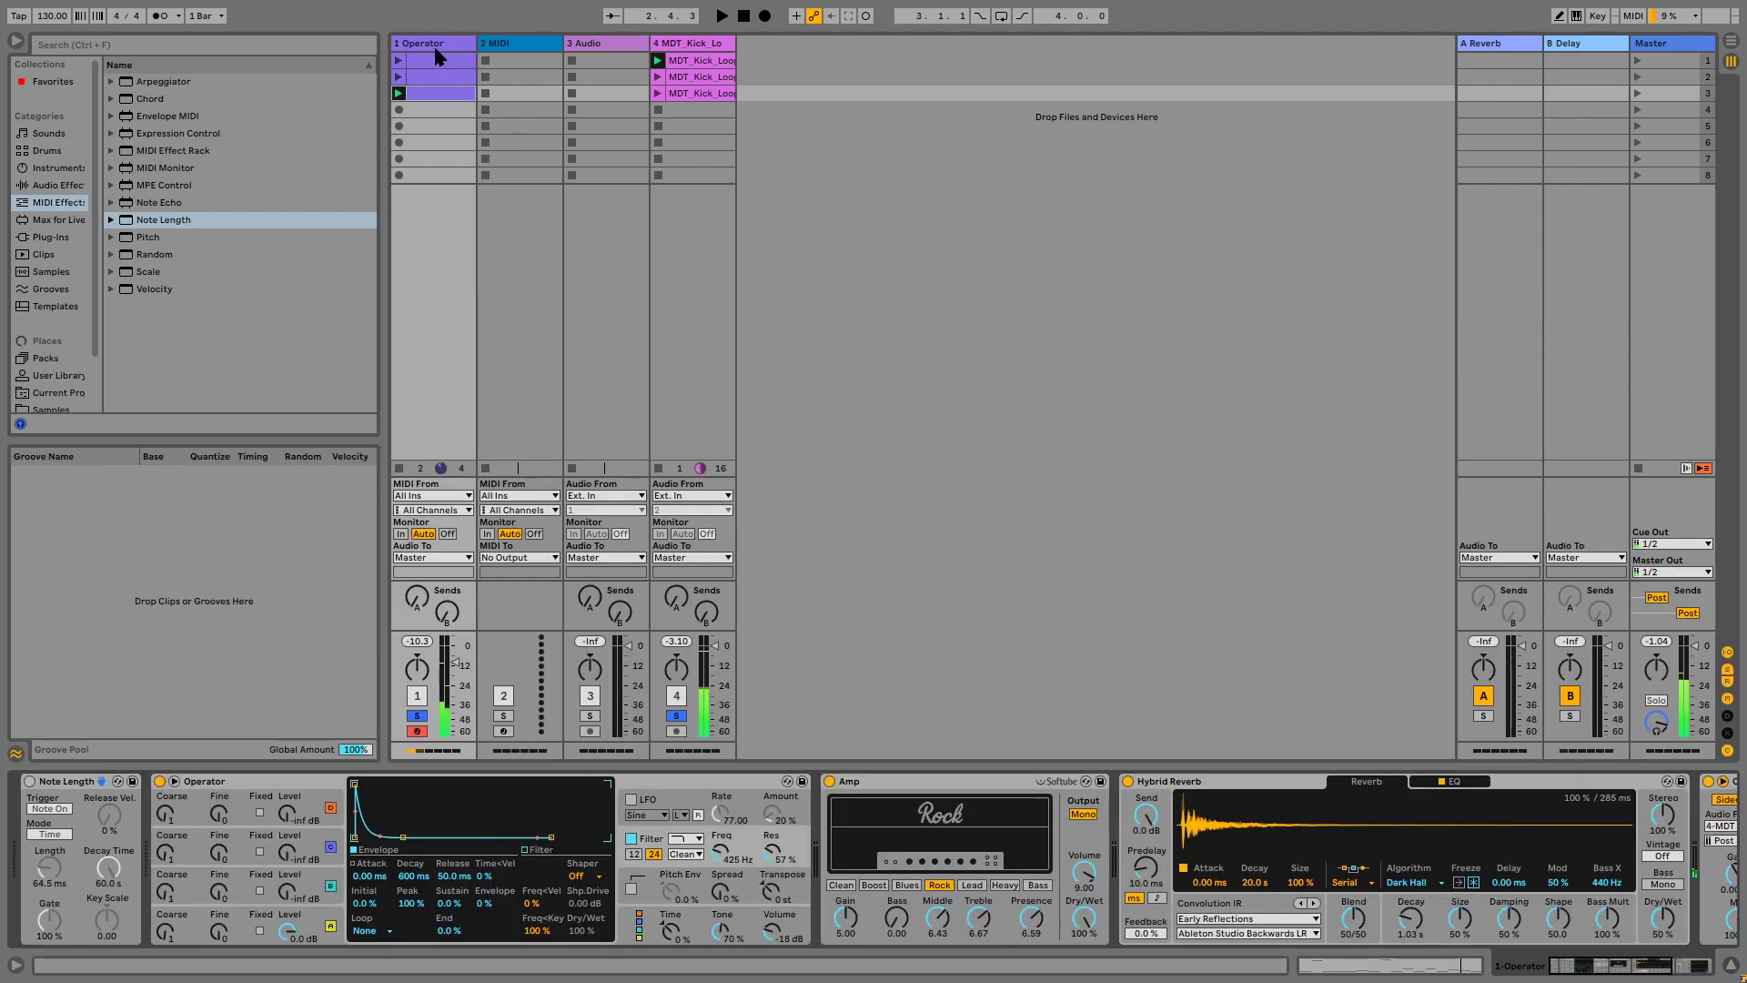
pyautogui.click(637, 917)
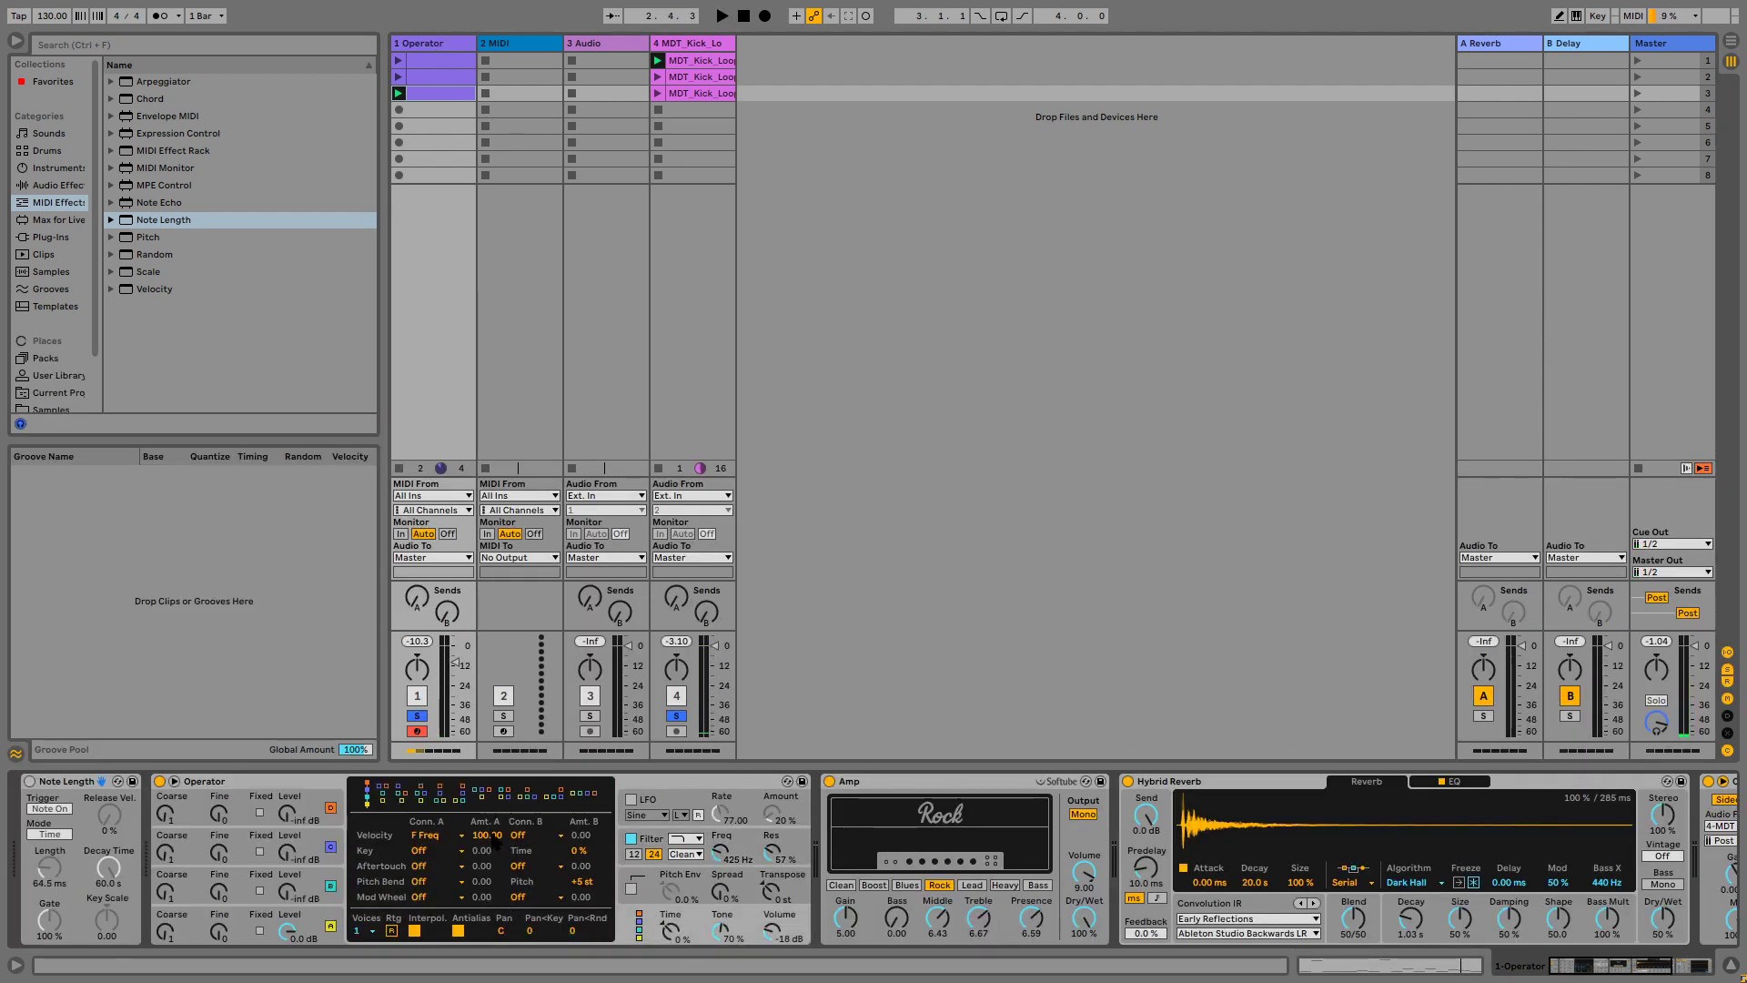
pyautogui.moveTo(496, 841); pyautogui.dragTo(497, 892)
pyautogui.press('space')
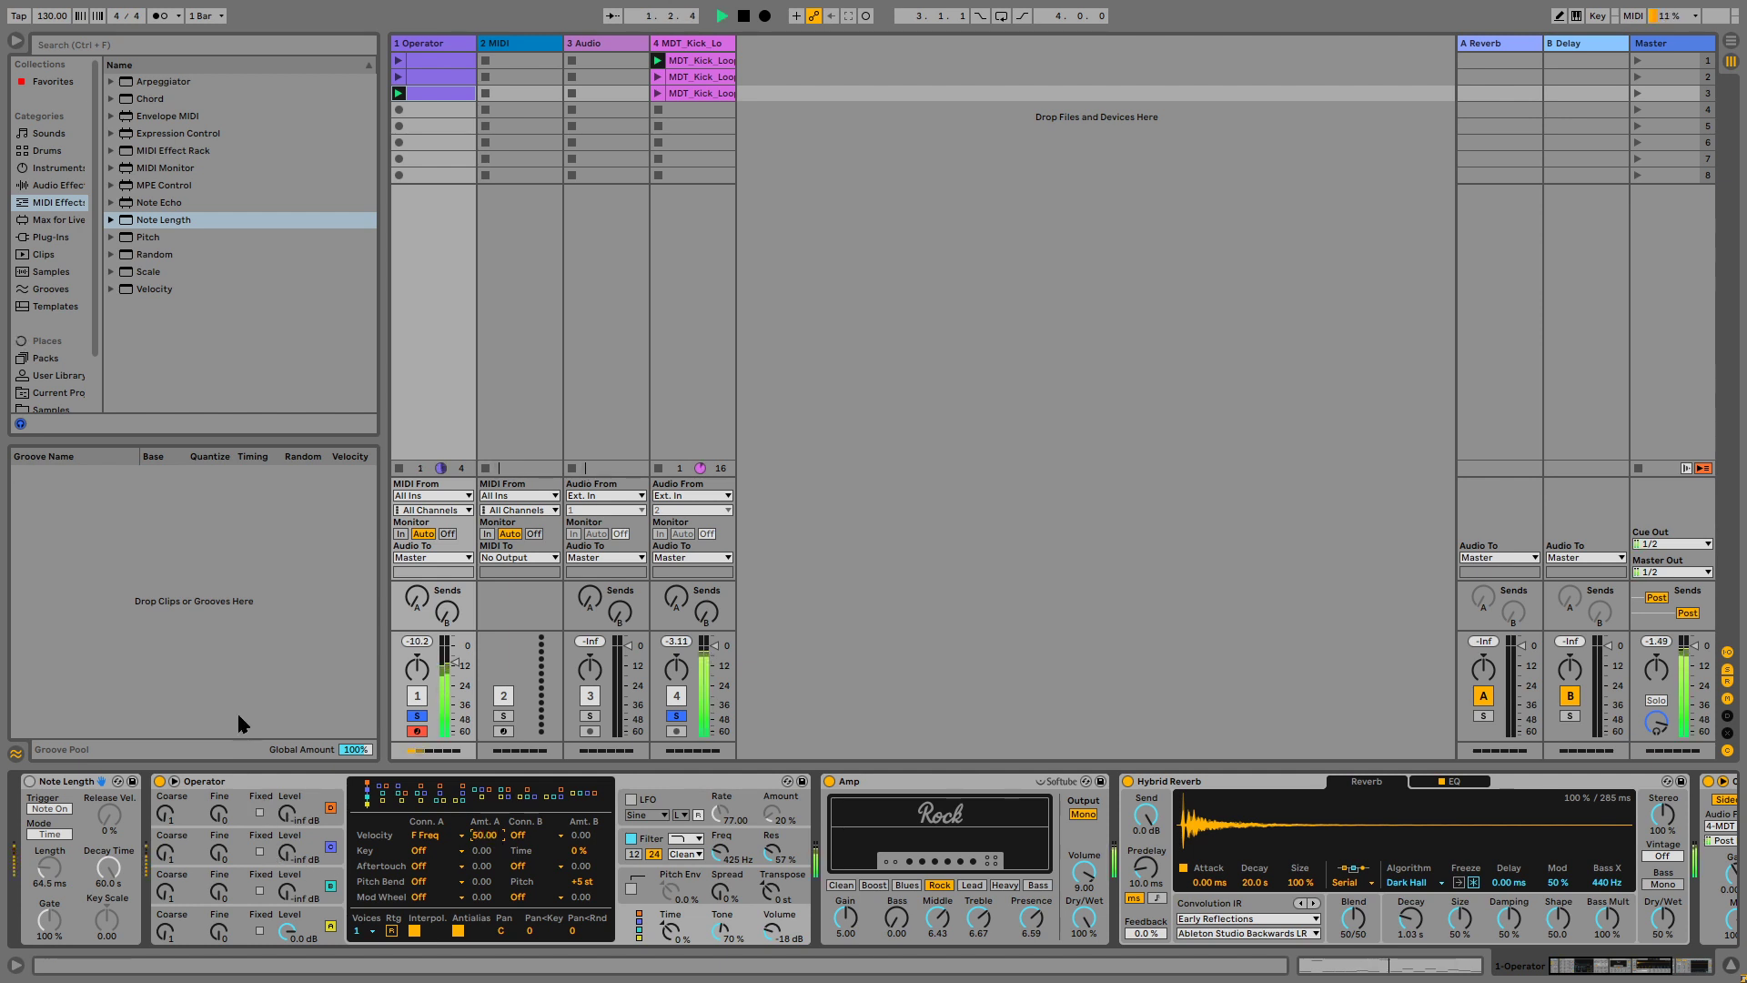
# Turn Note Length on with a length of about 299 ms, and raise Operator's filter frequency to about 6.13 kHz.
pyautogui.click(29, 780)
pyautogui.moveTo(50, 869); pyautogui.dragTo(49, 892)
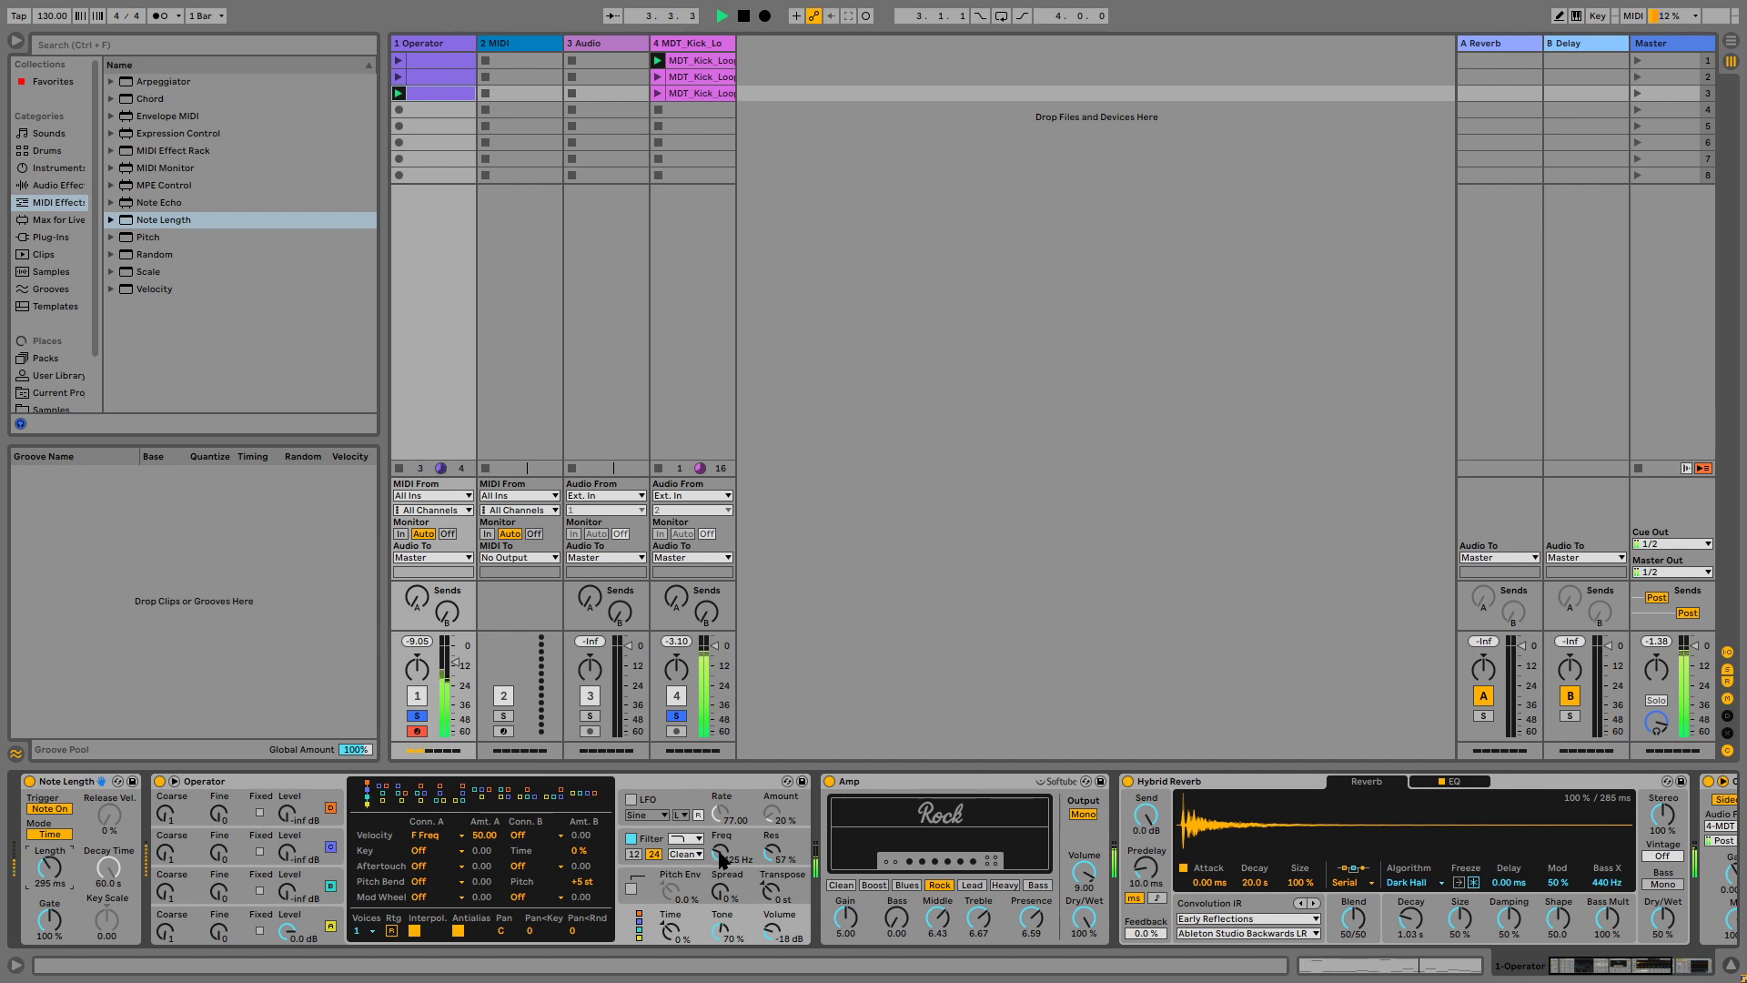
pyautogui.moveTo(722, 858); pyautogui.dragTo(722, 801)
pyautogui.moveTo(47, 878); pyautogui.dragTo(47, 910)
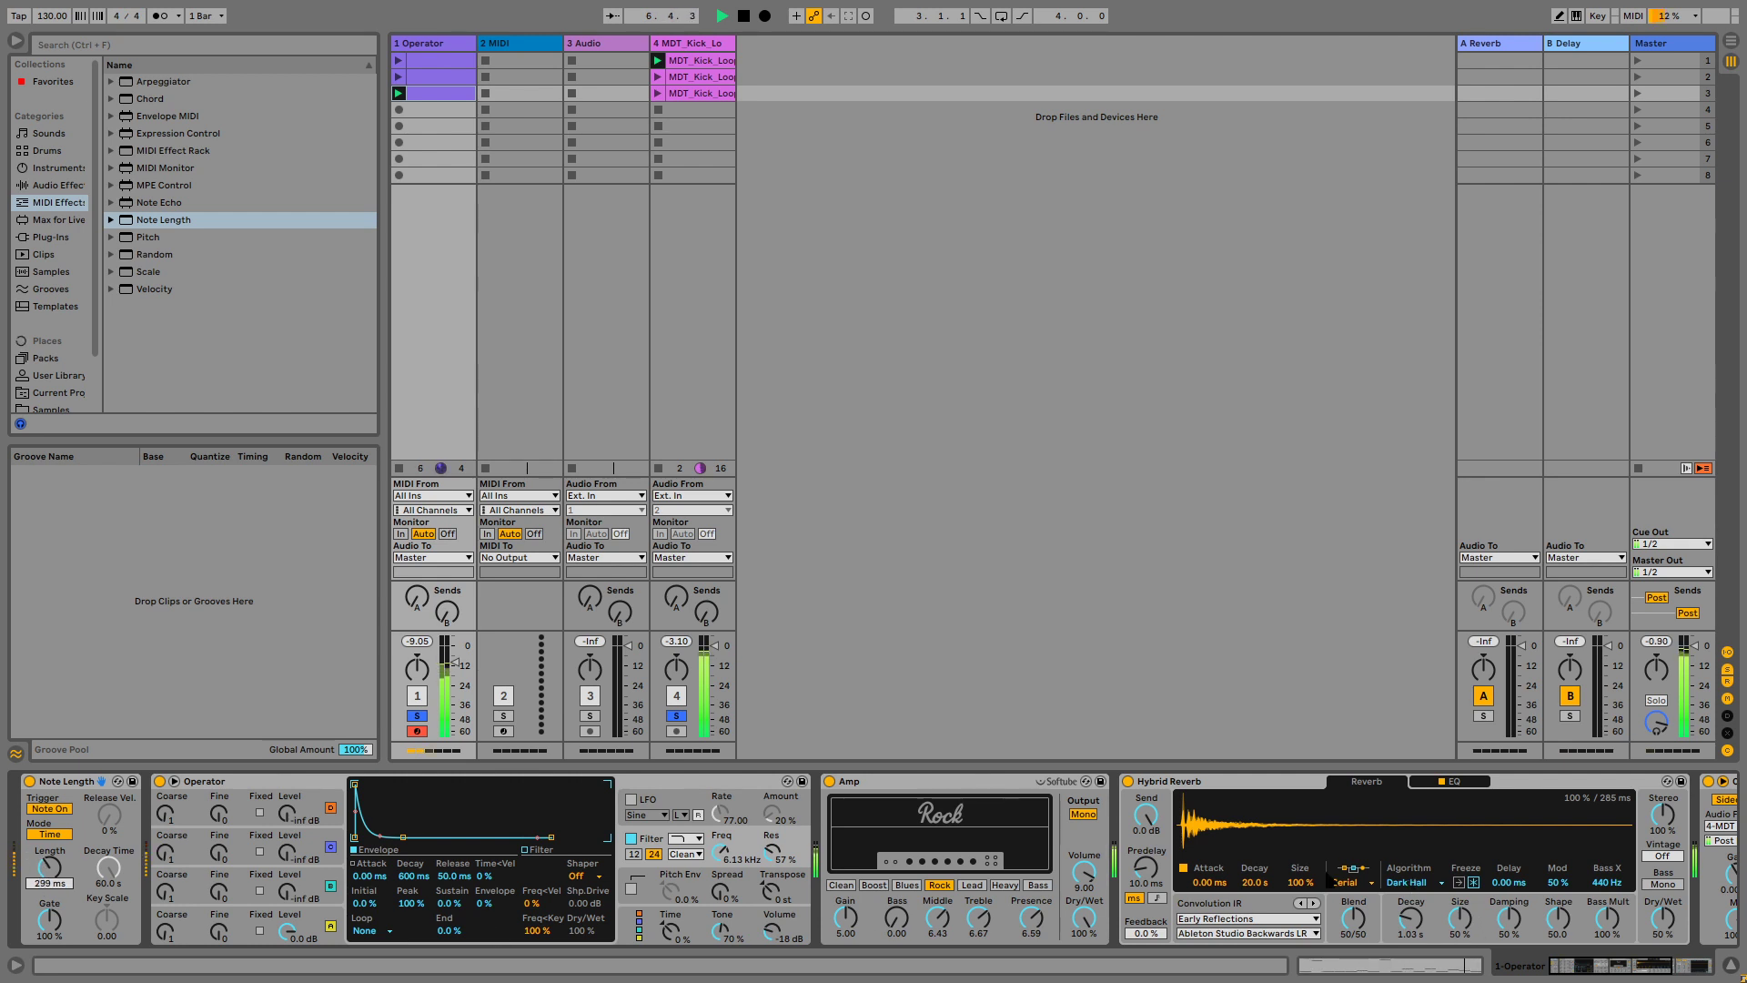
# During playback, set Hybrid Reverb's blend to 98/2, Operator's filter to 673 Hz with 91% resonance, and Note Length to about 45.7 ms.
pyautogui.moveTo(1364, 939); pyautogui.dragTo(1364, 897)
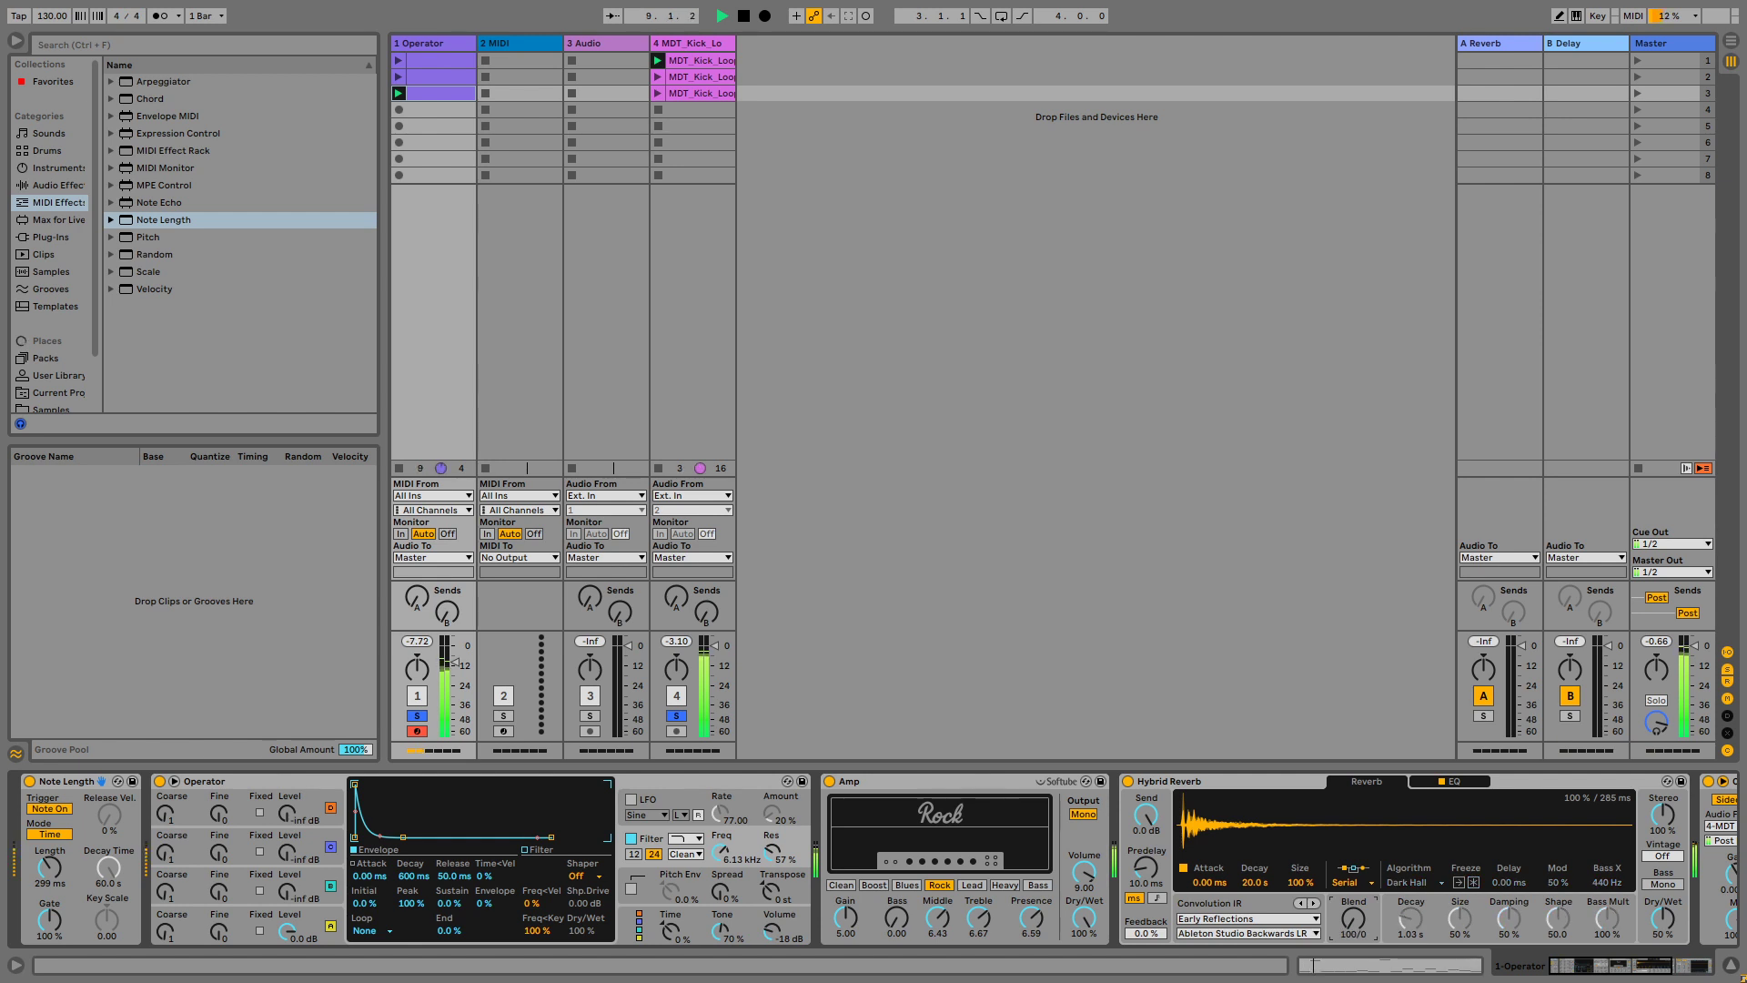
pyautogui.moveTo(721, 852); pyautogui.dragTo(722, 876)
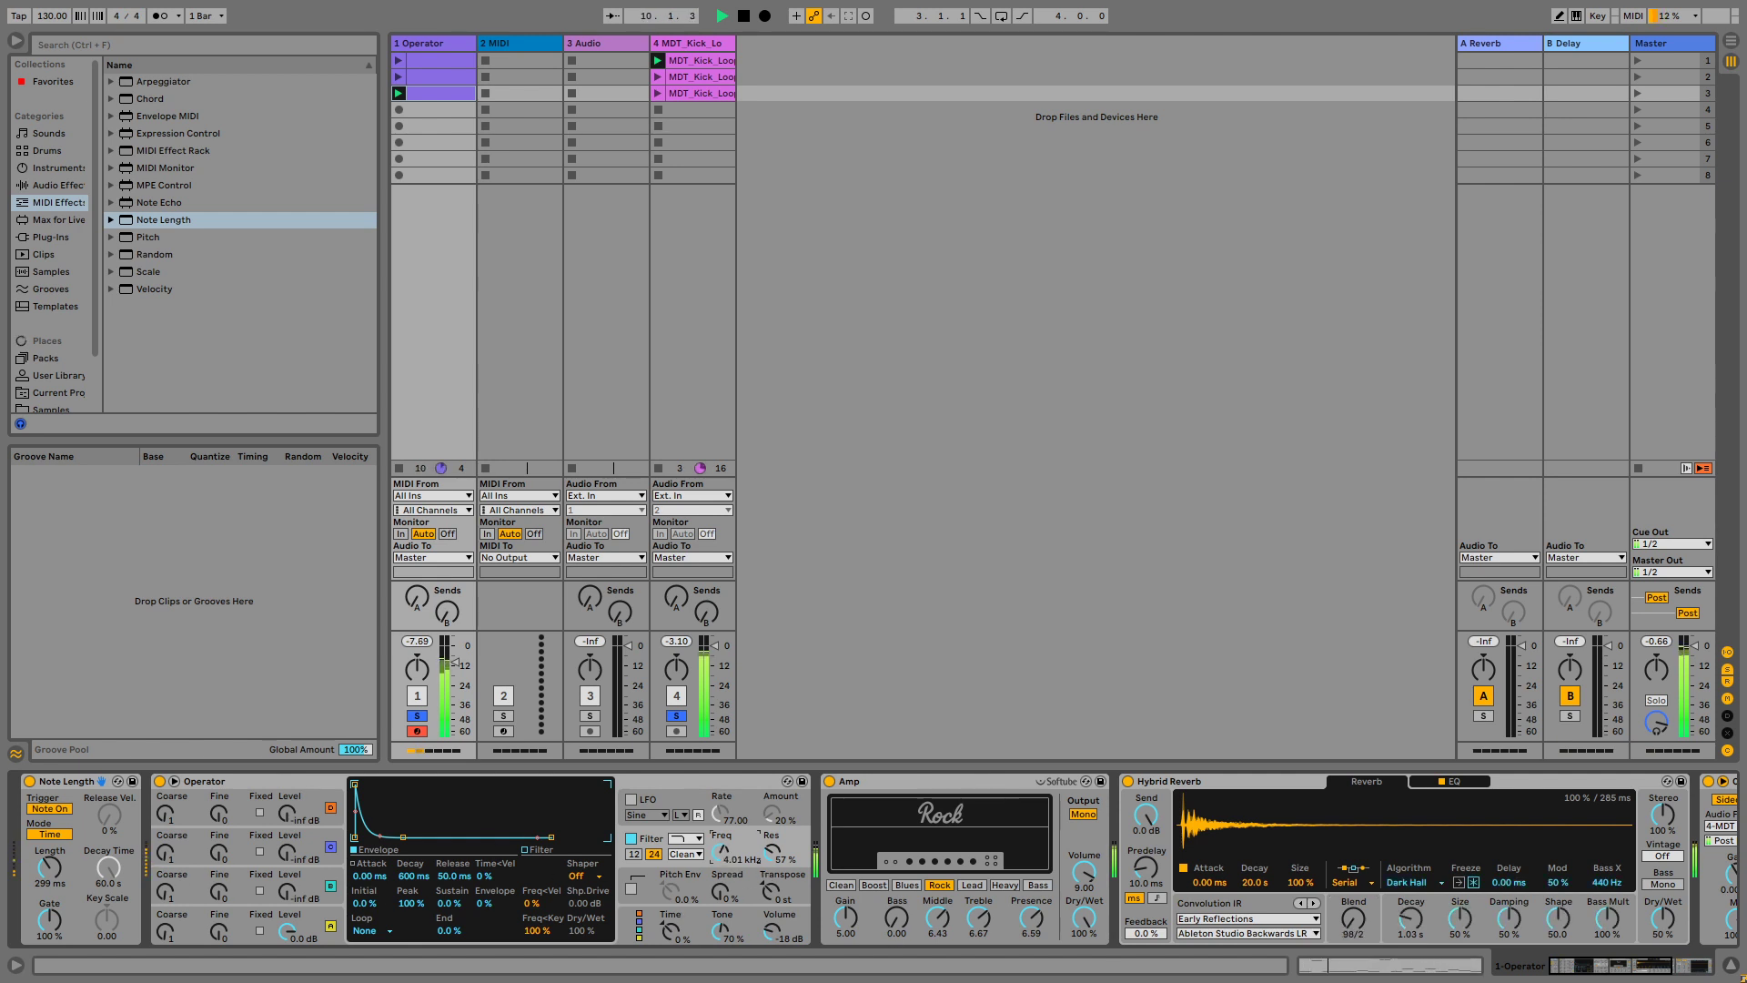
pyautogui.moveTo(50, 867); pyautogui.dragTo(50, 896)
pyautogui.moveTo(773, 853); pyautogui.dragTo(773, 850)
pyautogui.moveTo(721, 853); pyautogui.dragTo(721, 862)
pyautogui.moveTo(51, 868); pyautogui.dragTo(50, 896)
pyautogui.moveTo(721, 852); pyautogui.dragTo(721, 841)
pyautogui.hscroll(2, 1308, 921)
pyautogui.hscroll(-2, 1158, 805)
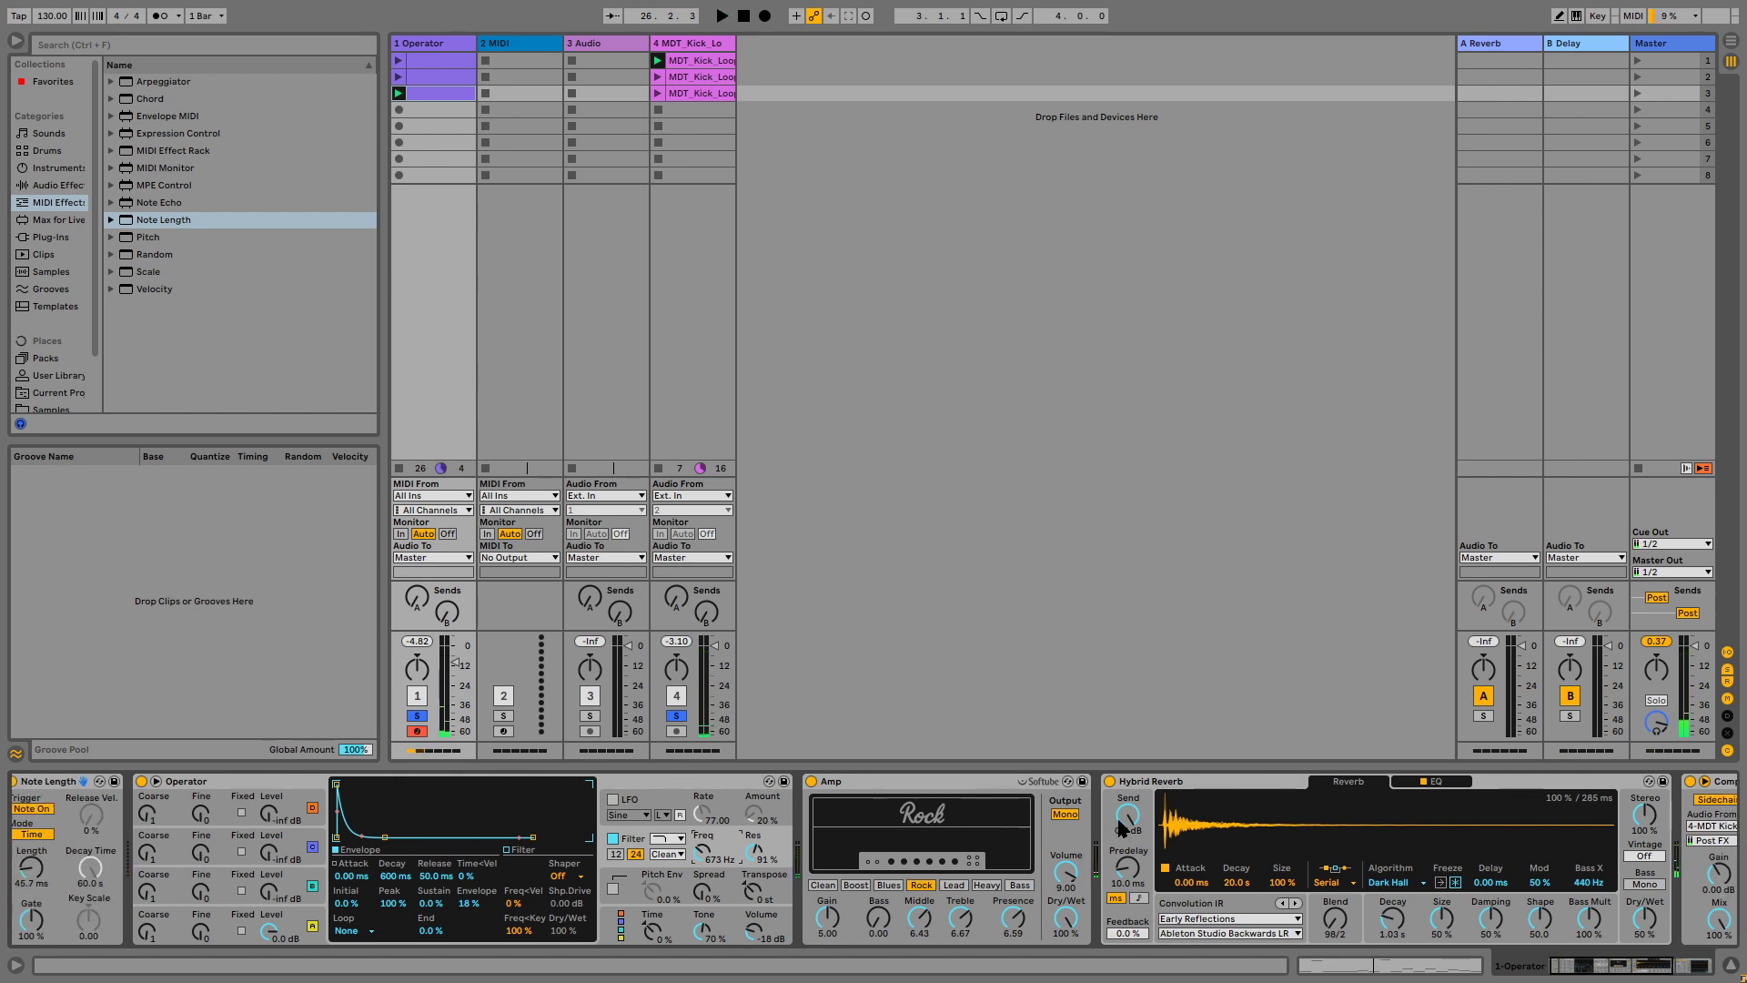
# Compare the pattern with Hybrid Reverb bypassed and enabled, and show Operator's pitch envelope and glide settings.
pyautogui.click(1110, 782)
pyautogui.press('space')
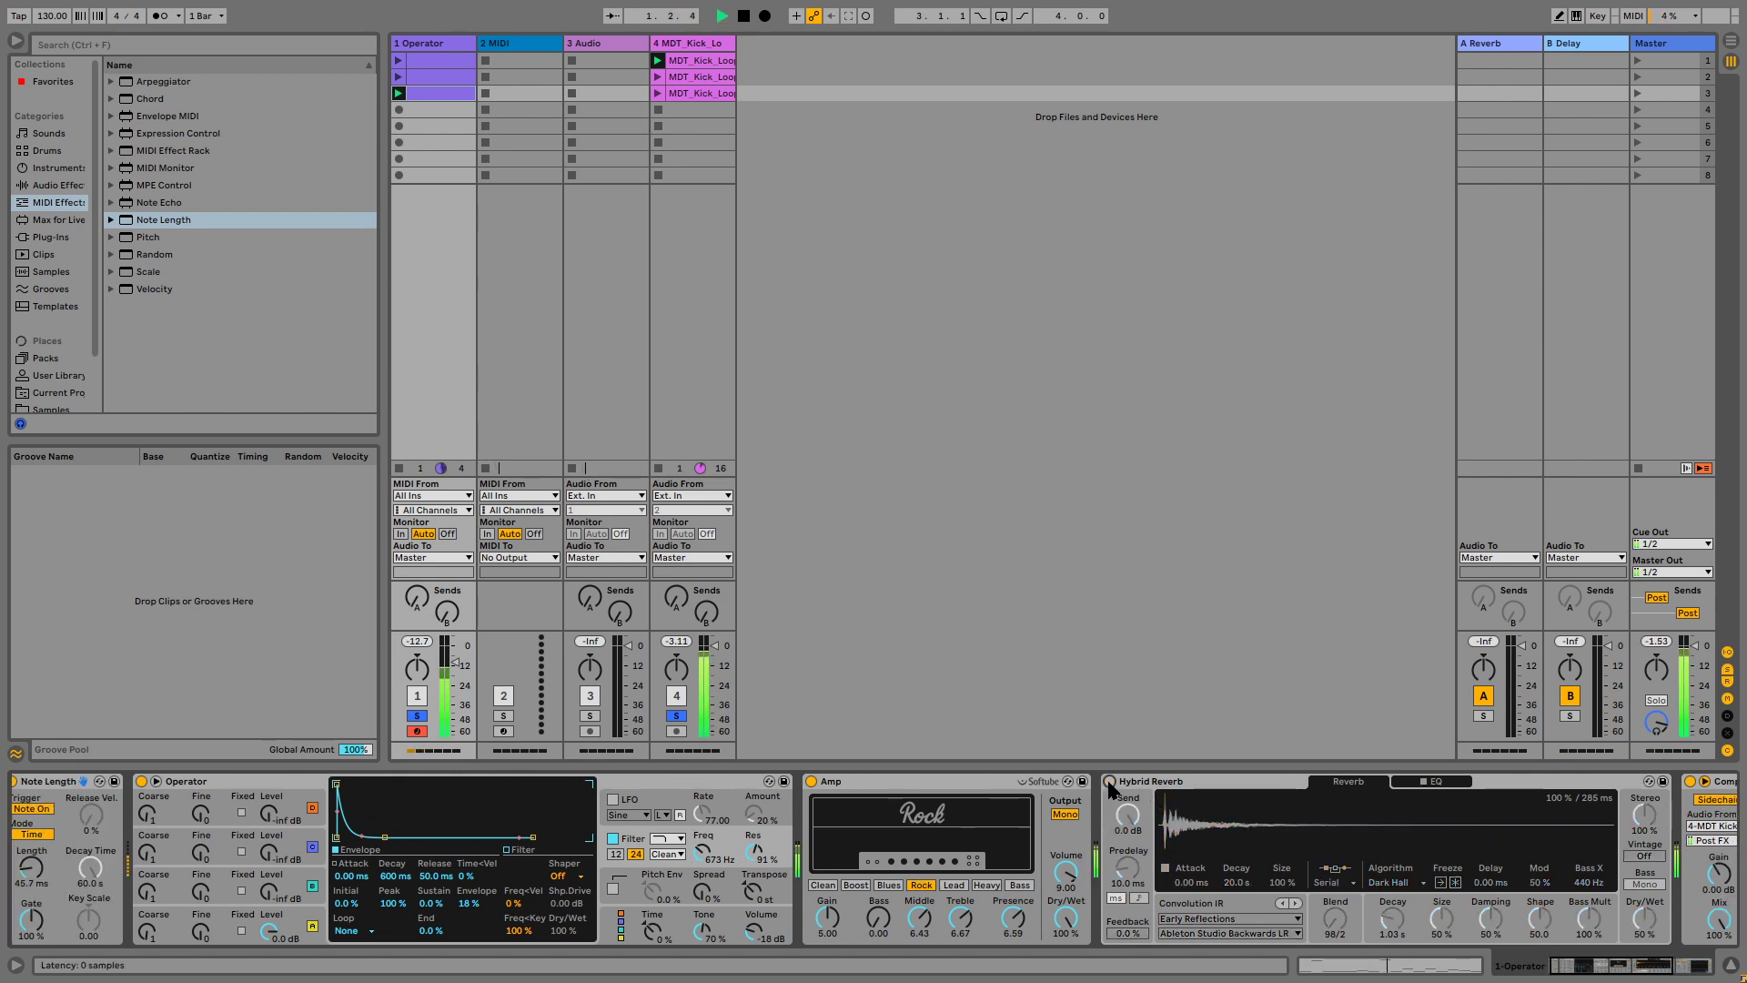
pyautogui.click(1110, 783)
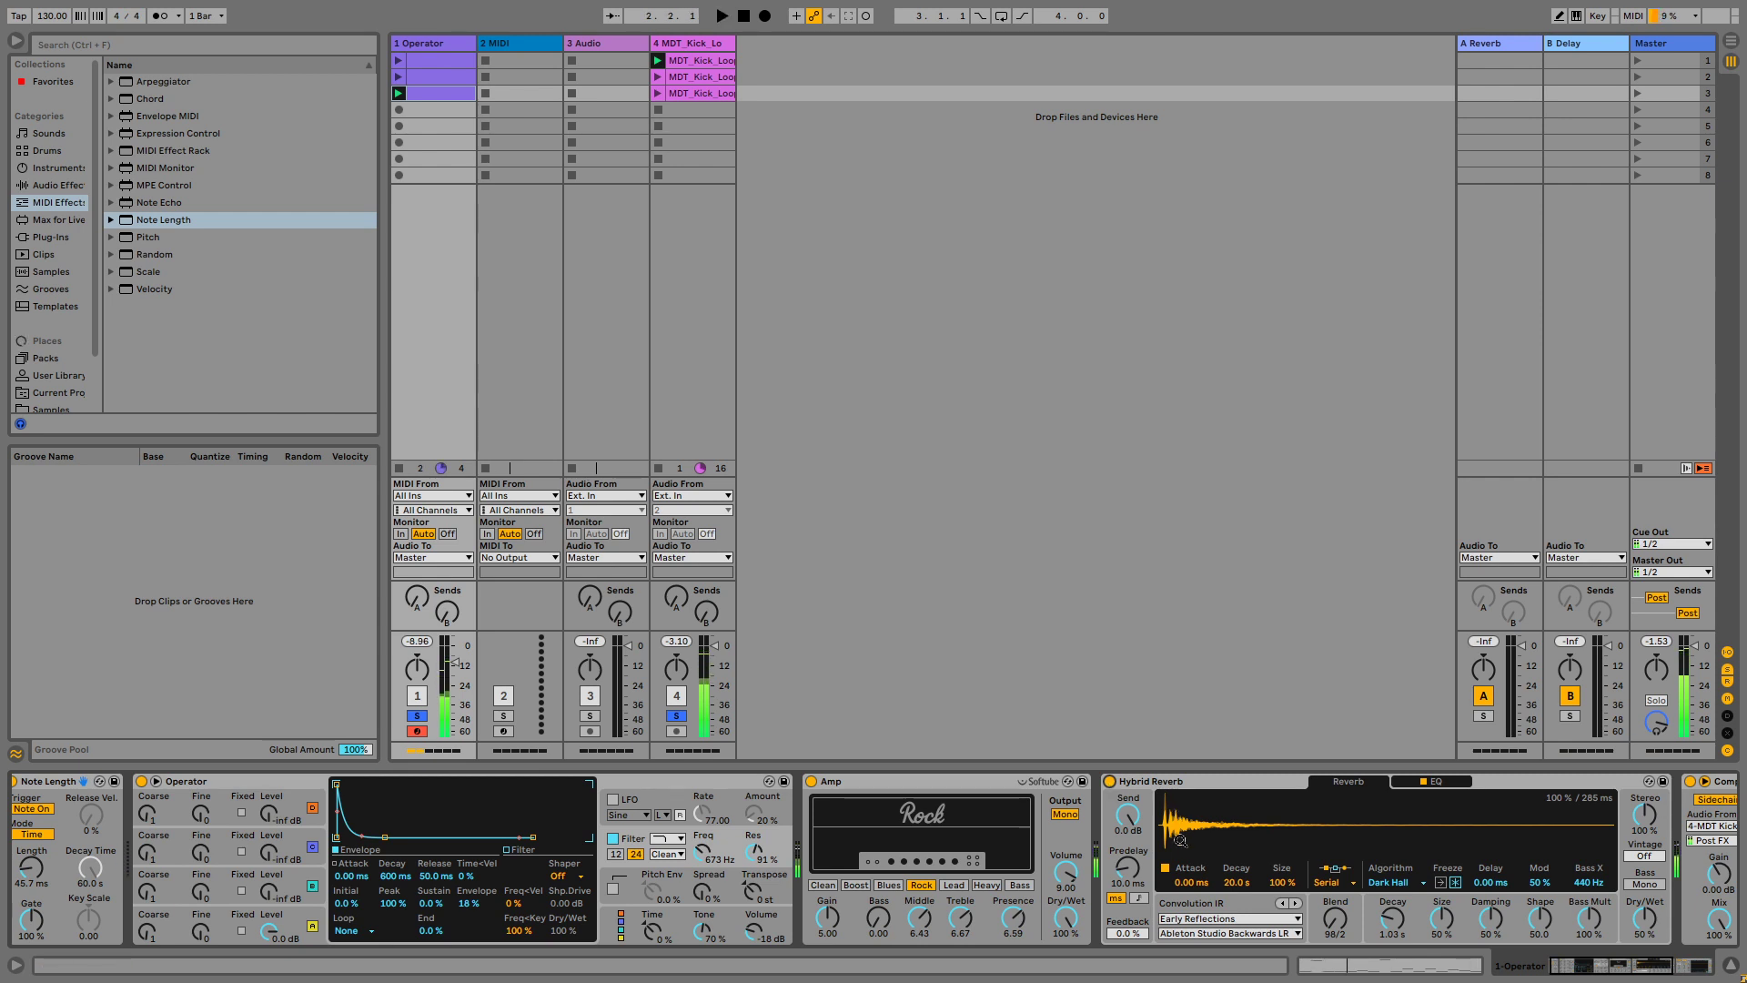
pyautogui.click(709, 896)
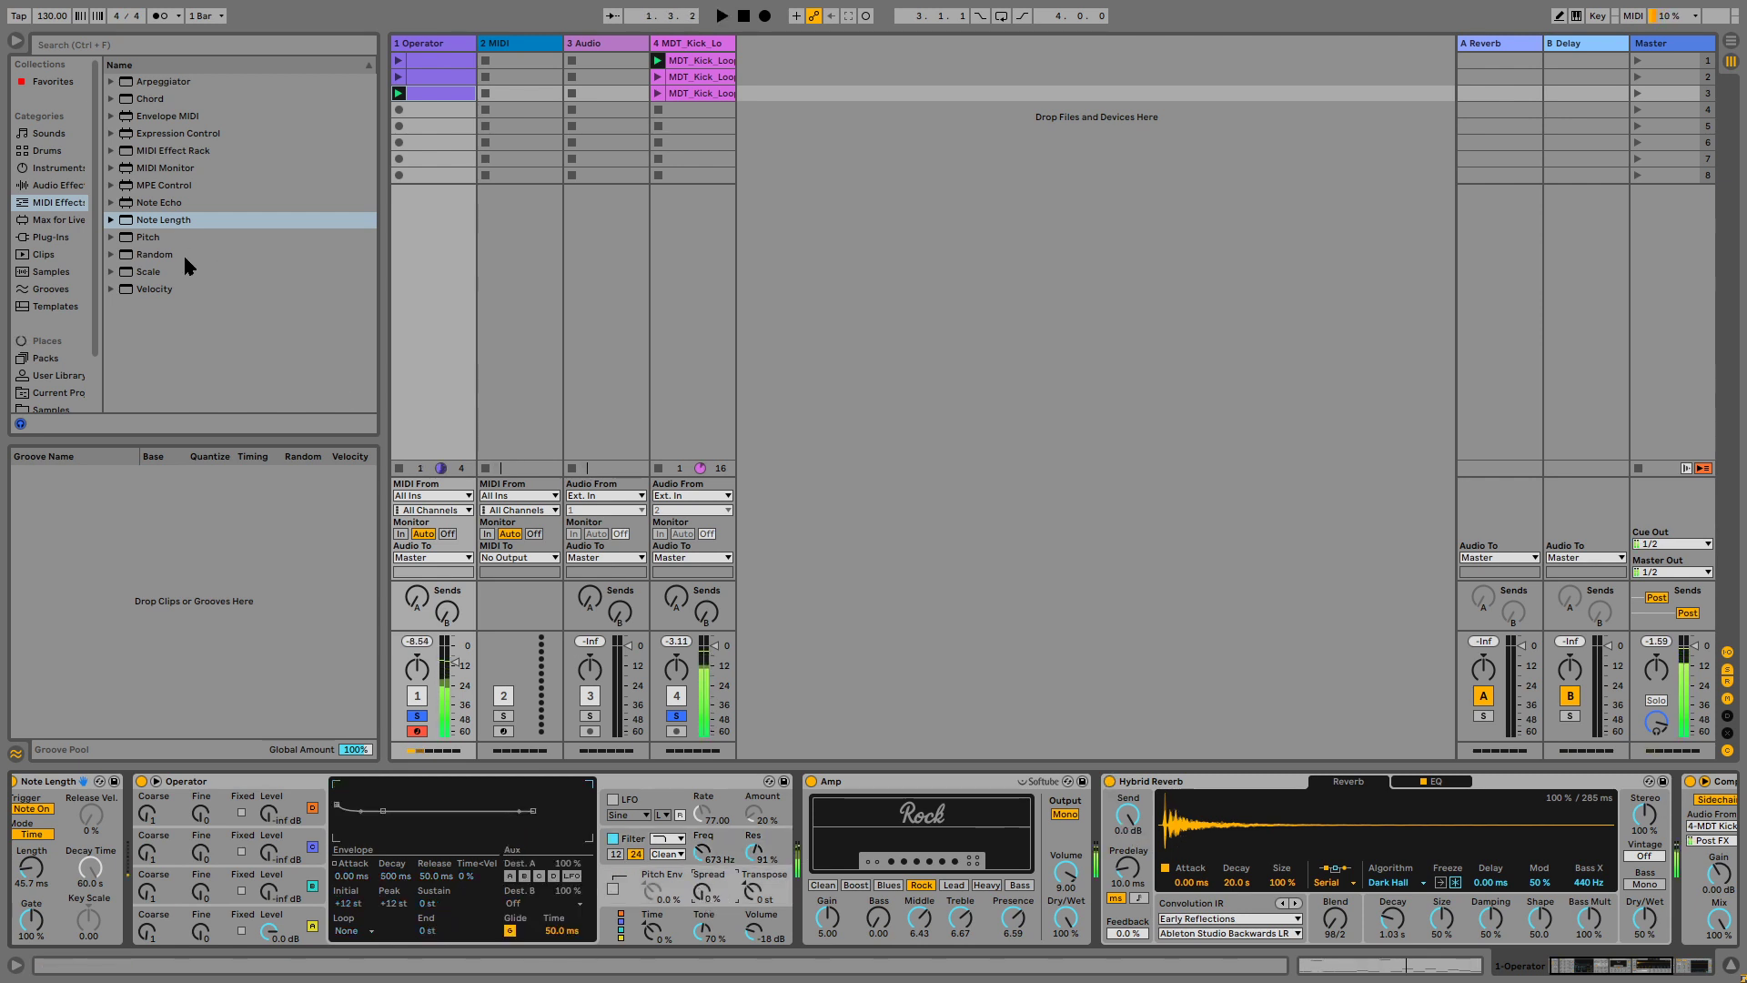
# Insert a Phaser-Flanger between Amp and Hybrid Reverb, and set its modulation amount to 0%.
pyautogui.click(75, 185)
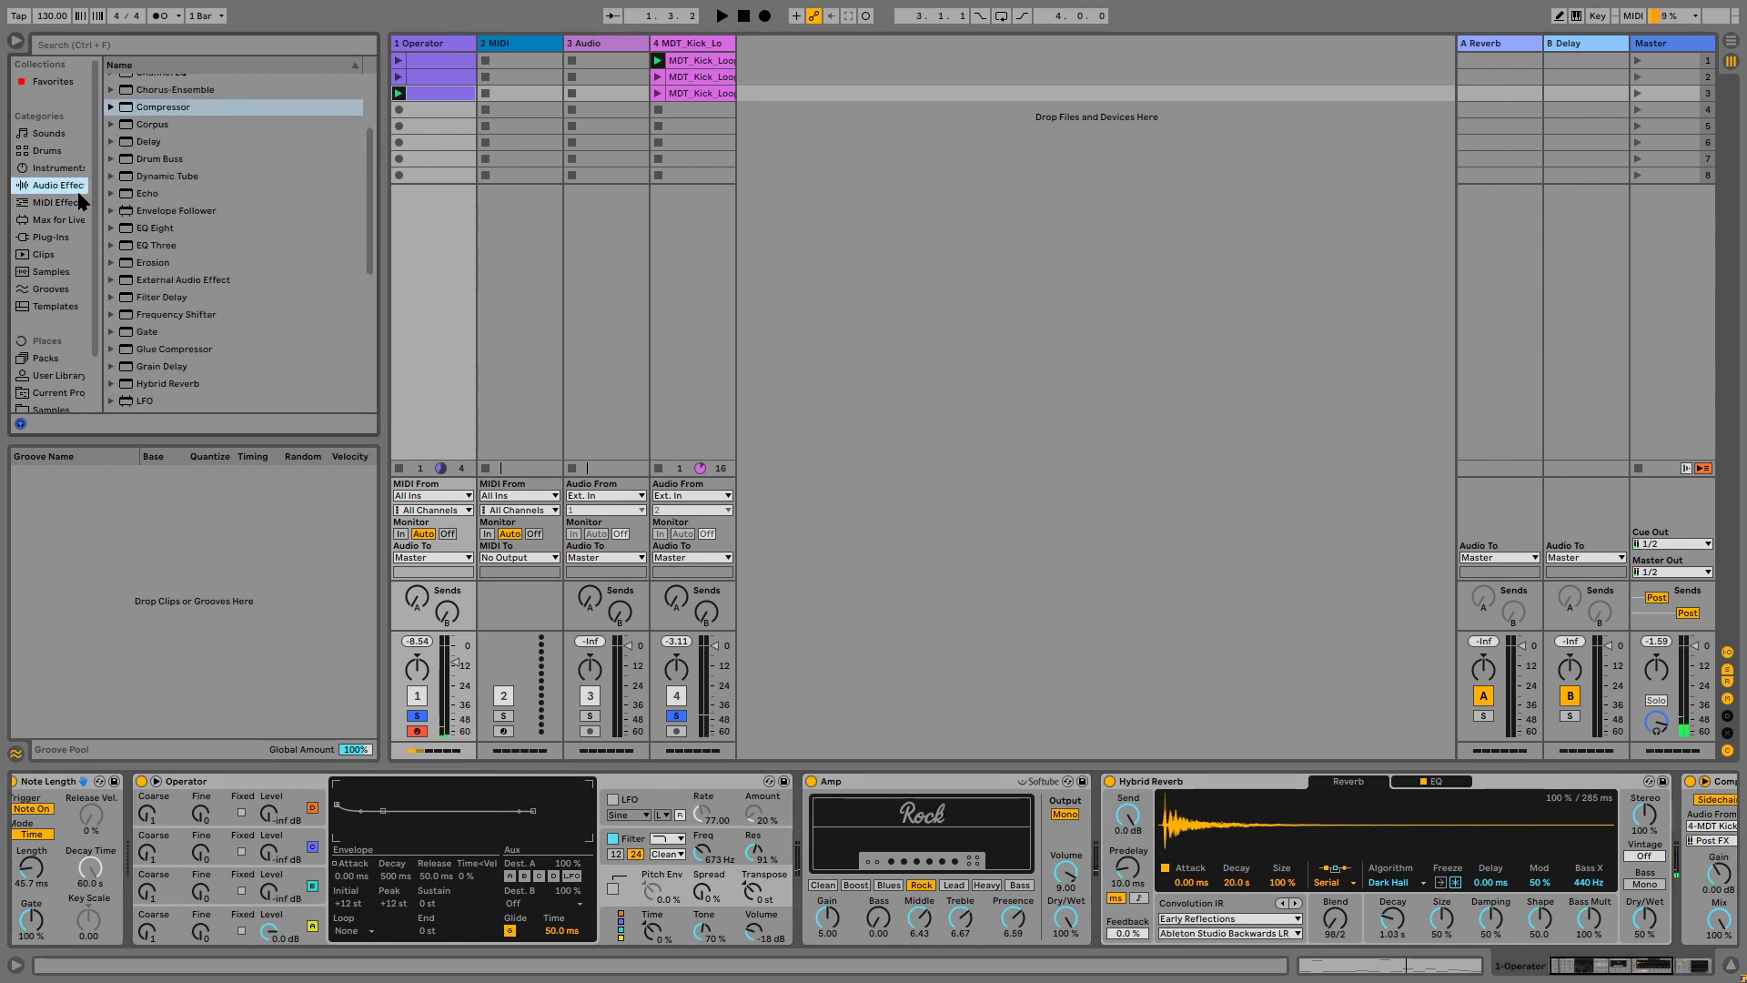
pyautogui.scroll(-6, 215, 287)
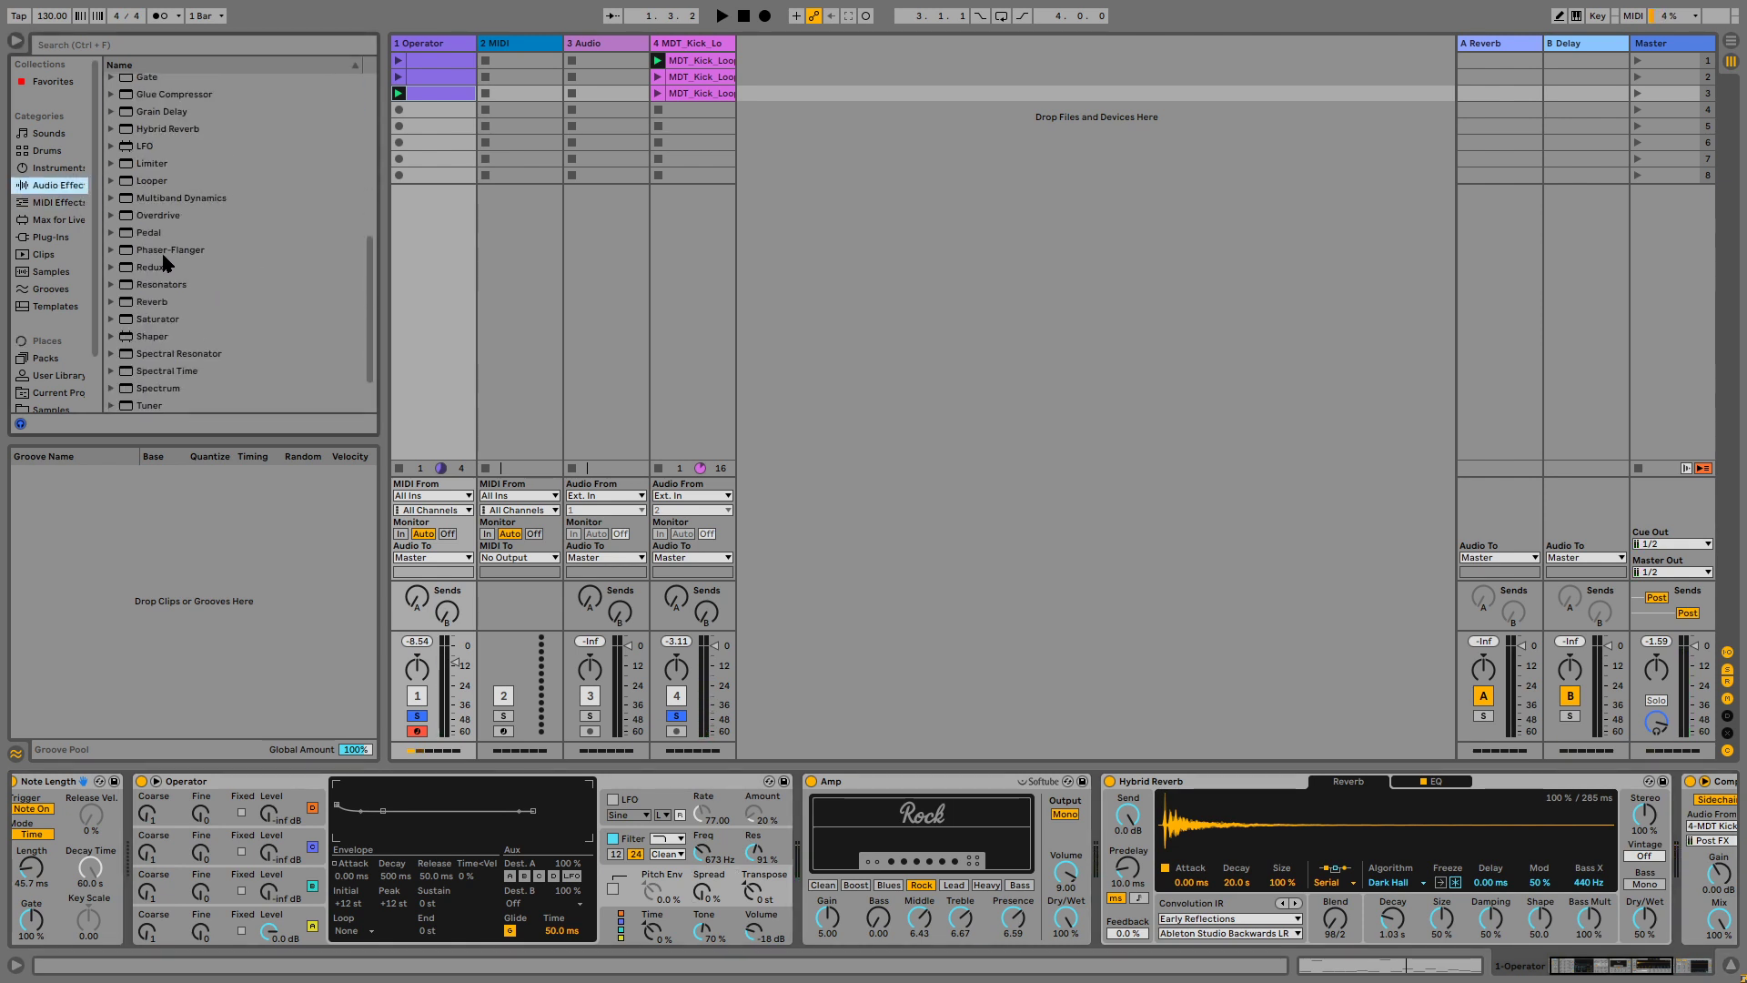
pyautogui.moveTo(167, 251); pyautogui.dragTo(1091, 799)
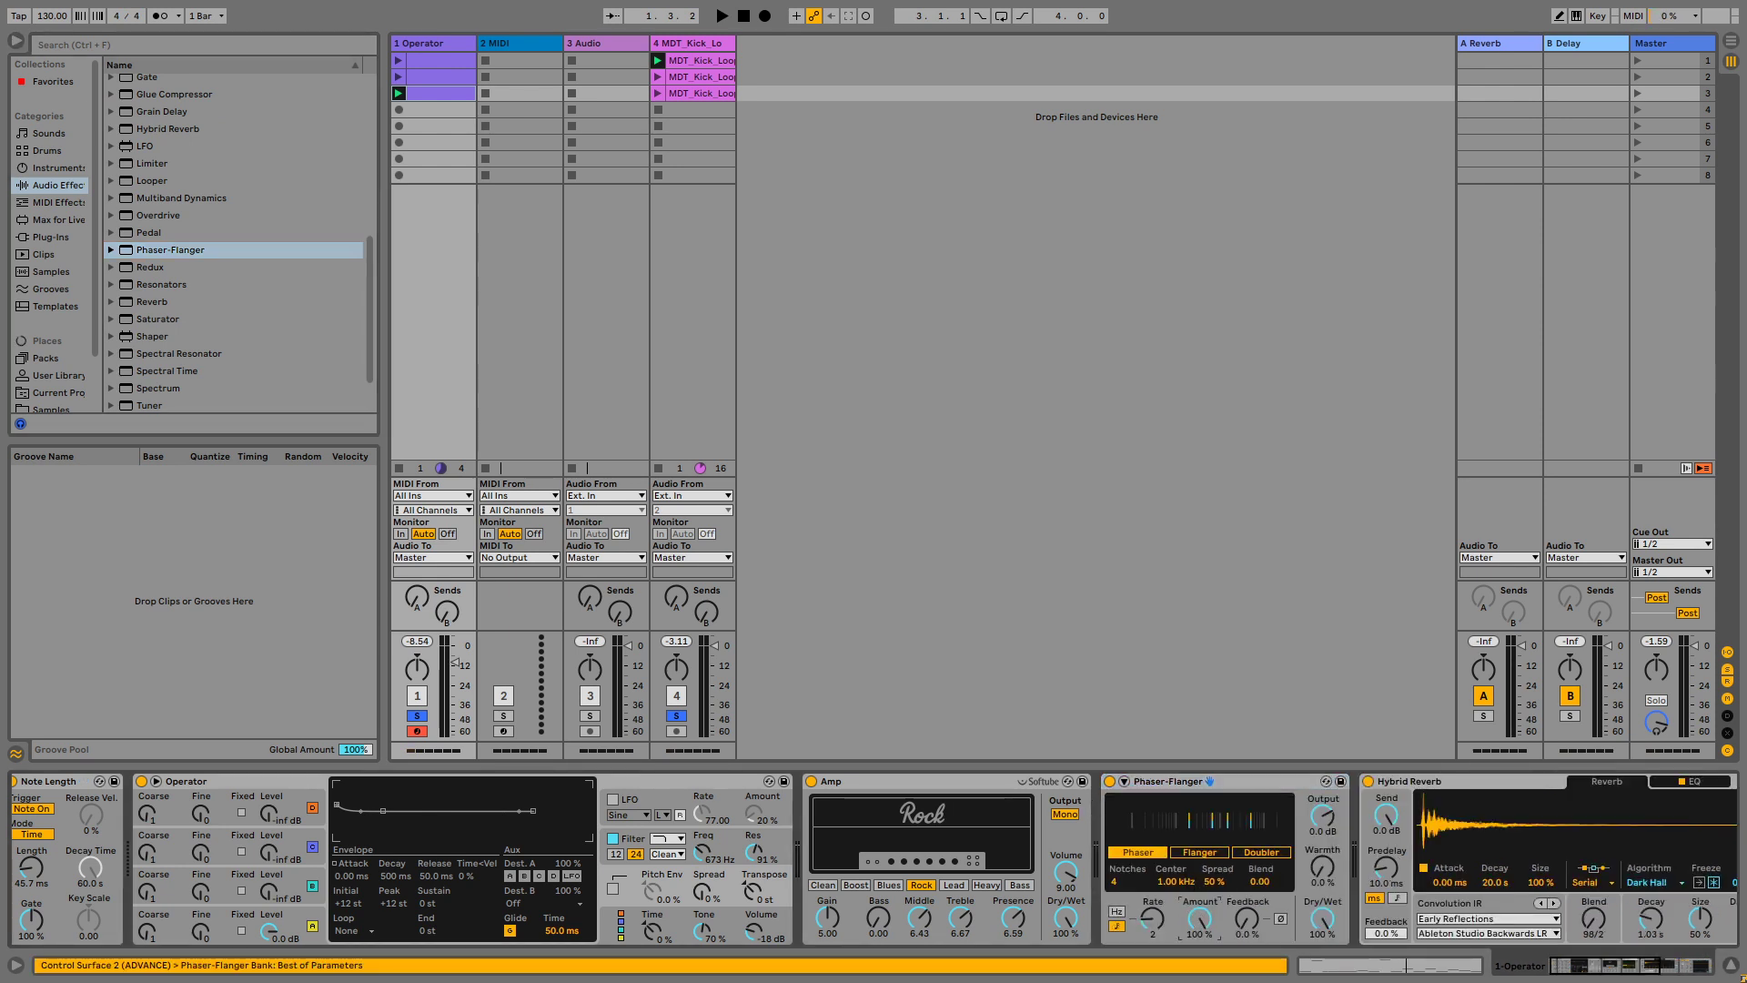
pyautogui.moveTo(1199, 915); pyautogui.dragTo(1200, 976)
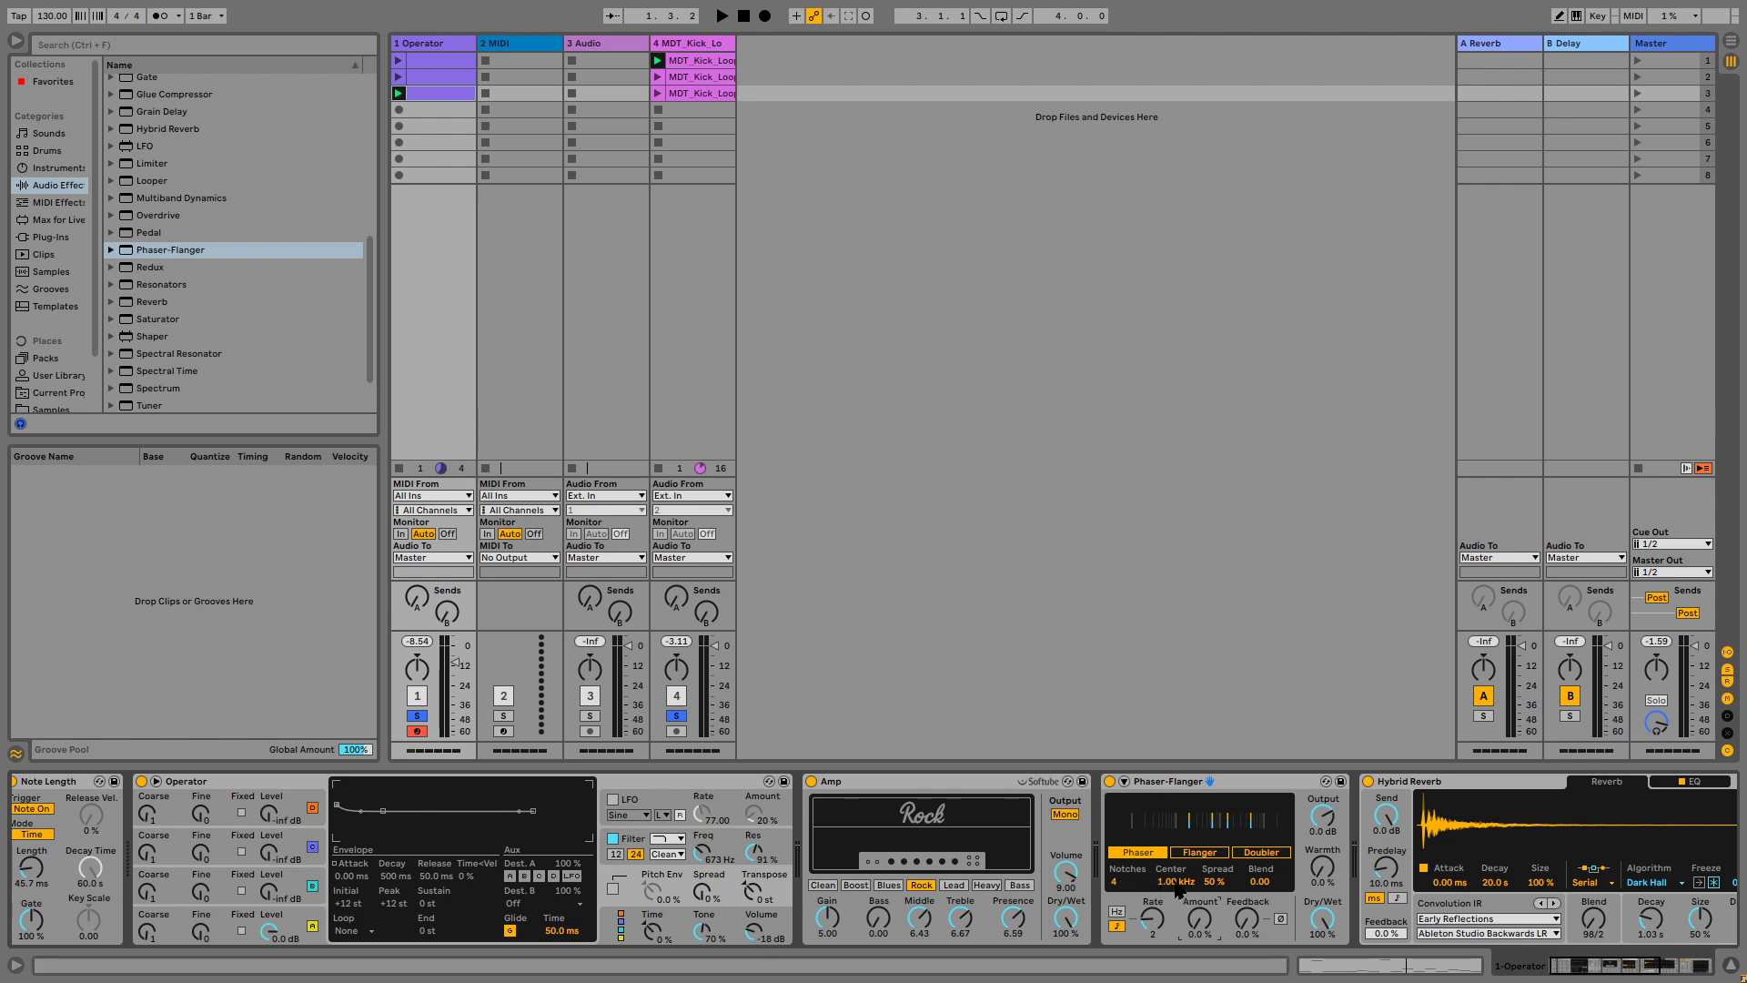
# Play the pattern, and raise Operator's filter to 2.80 kHz with 70% resonance and Note Length to about 548 ms.
pyautogui.press('space')
pyautogui.moveTo(1615, 968); pyautogui.dragTo(1569, 968)
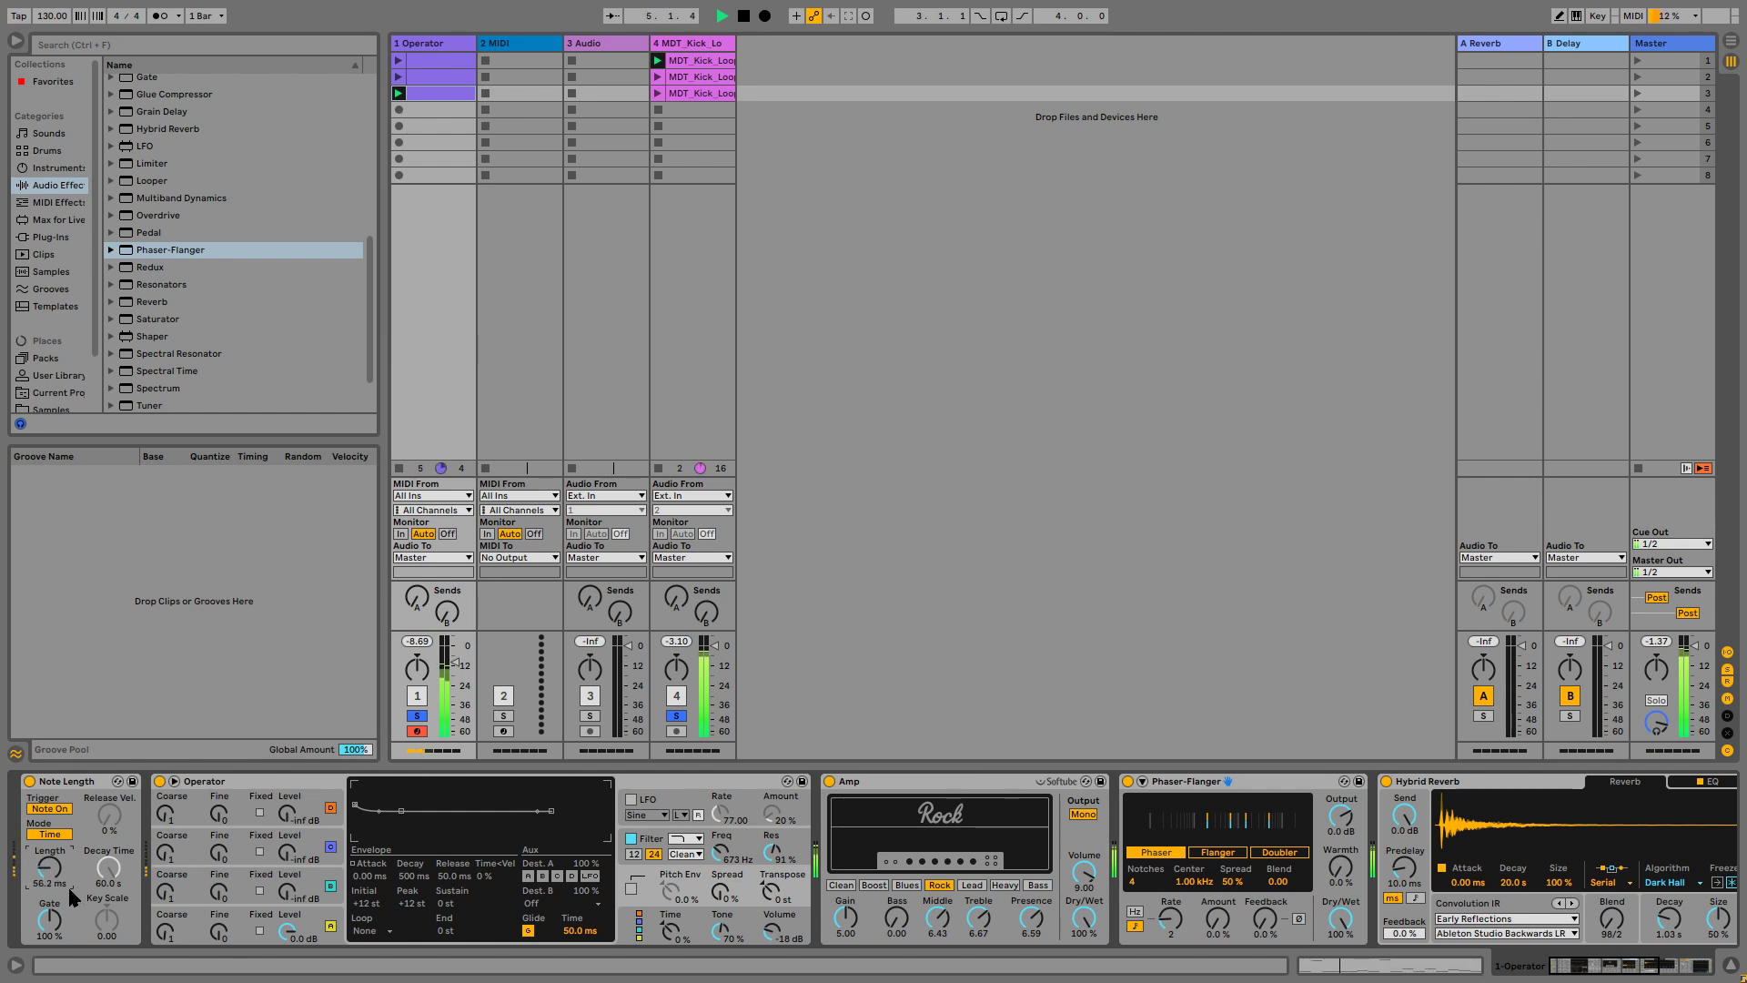
pyautogui.click(764, 840)
pyautogui.moveTo(720, 853); pyautogui.dragTo(720, 833)
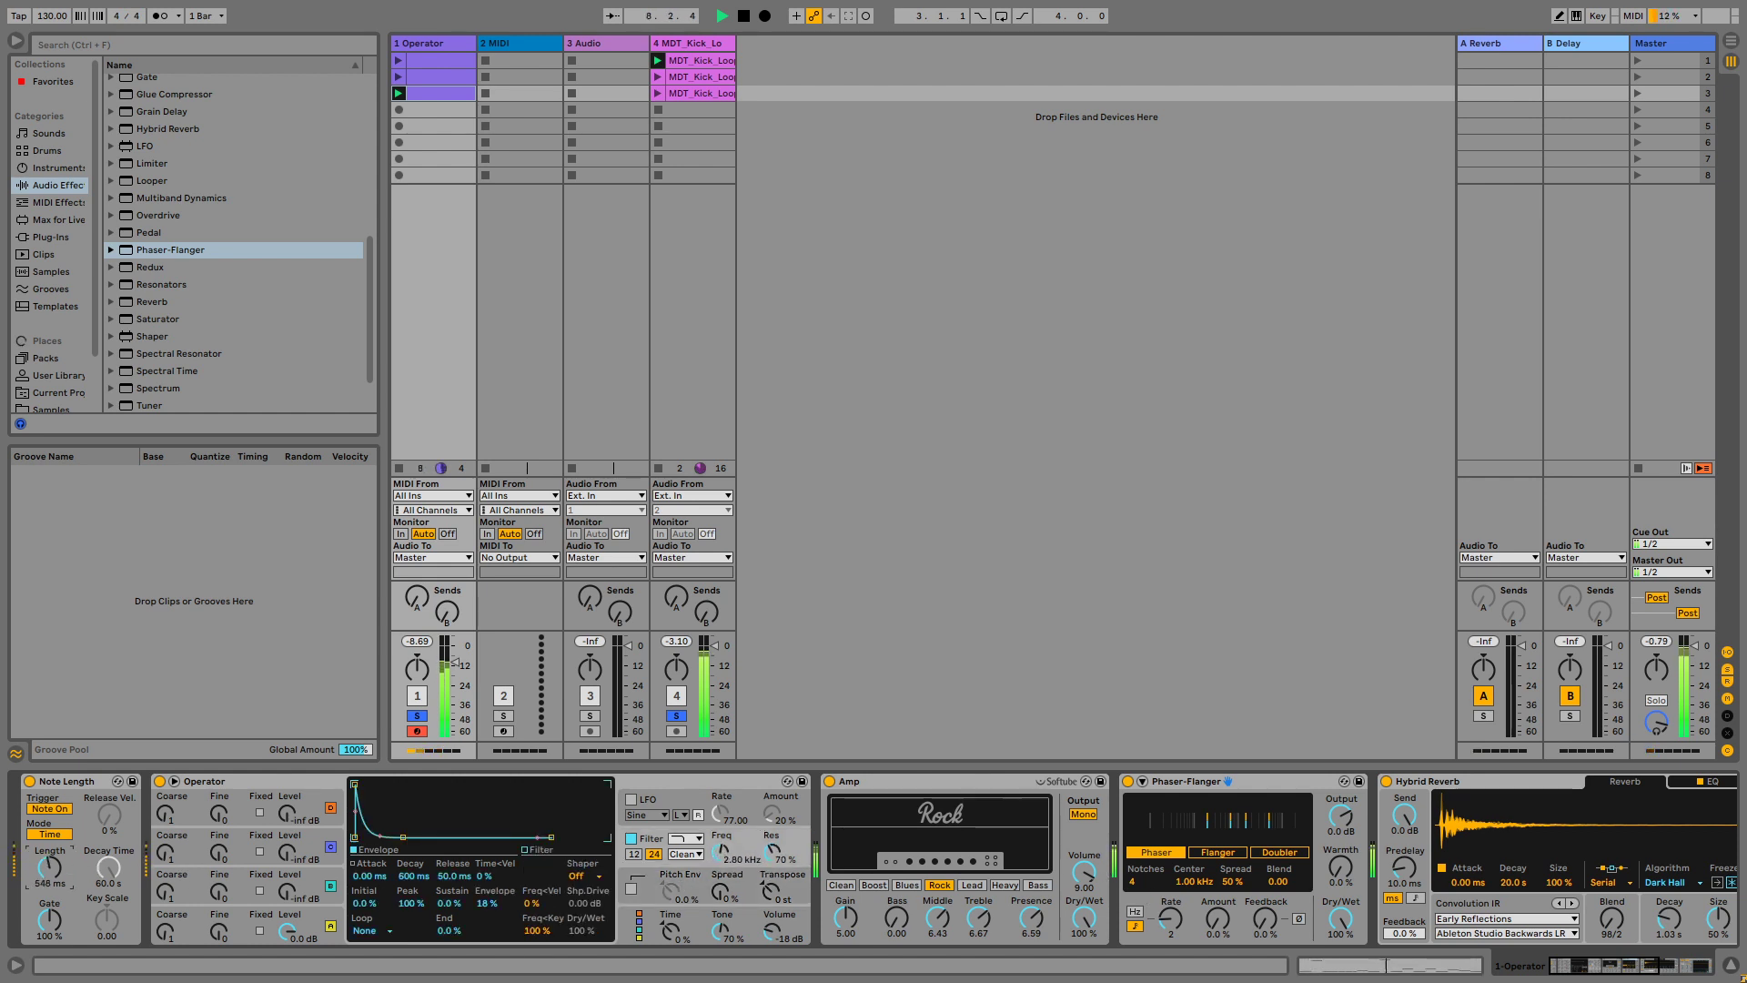
# Set Phaser-Flanger to 1.14 kHz center, 69% feedback, 99% warmth and 29% dry/wet, and shorten Note Length to about 120 ms.
pyautogui.moveTo(1190, 881); pyautogui.dragTo(1196, 819)
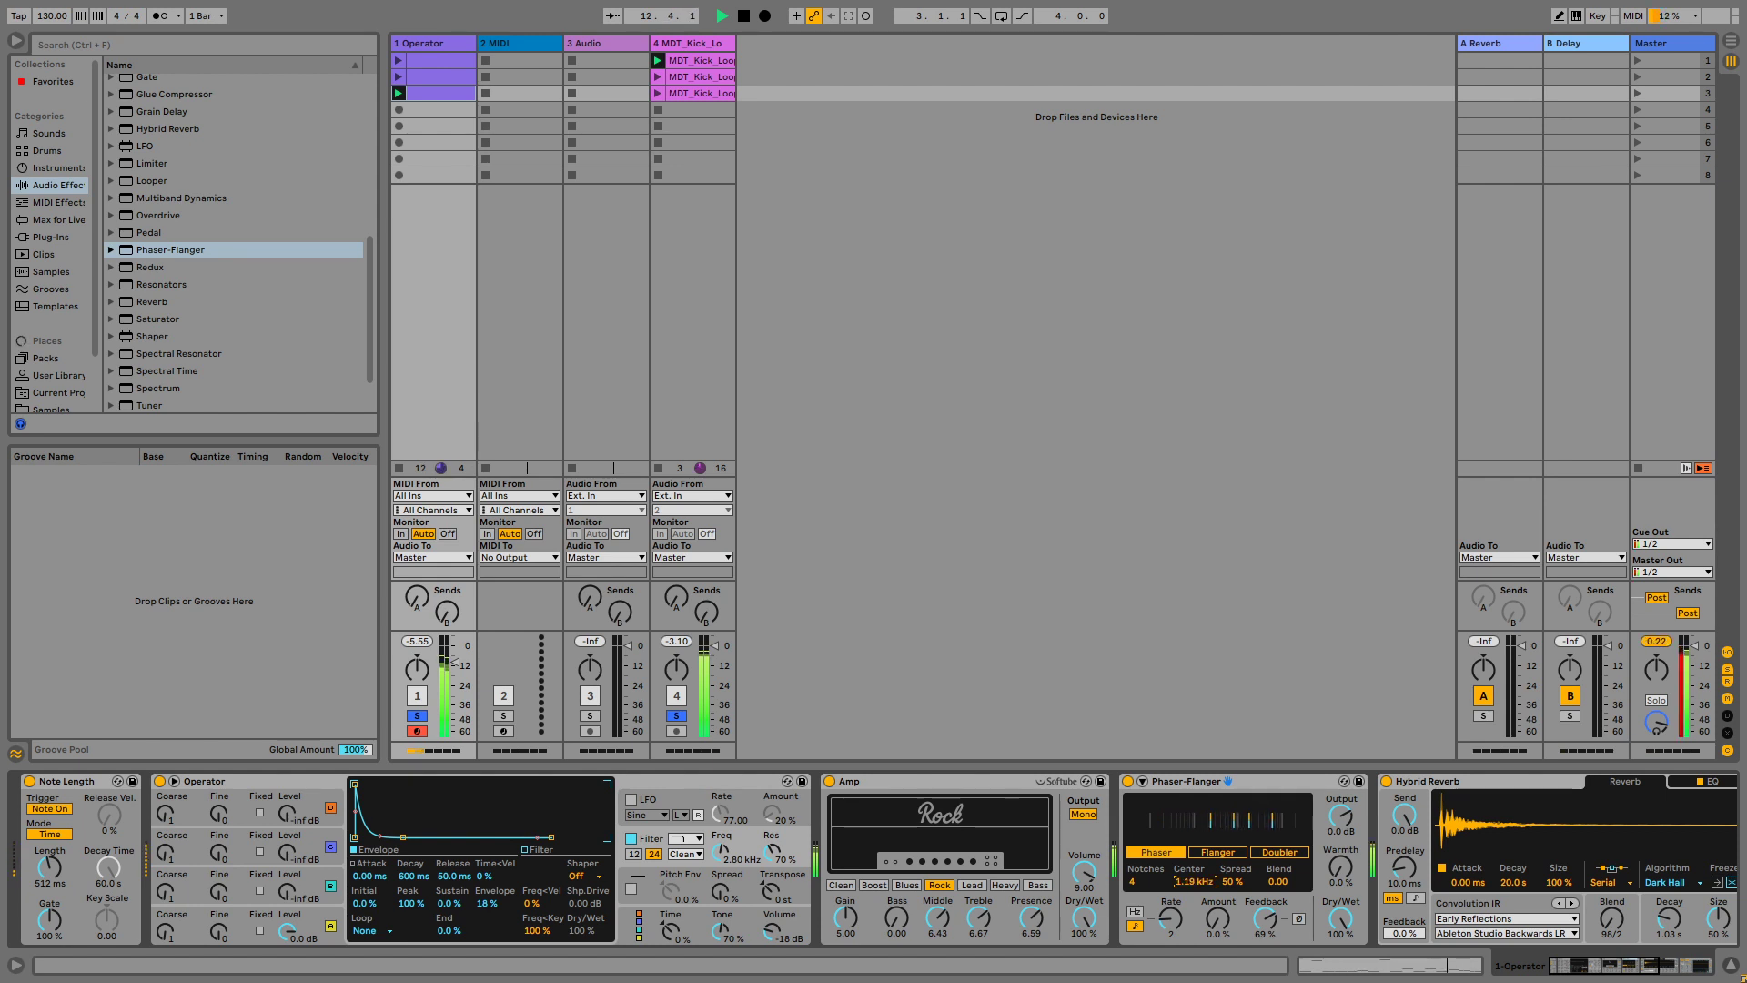
pyautogui.moveTo(48, 868); pyautogui.dragTo(48, 860)
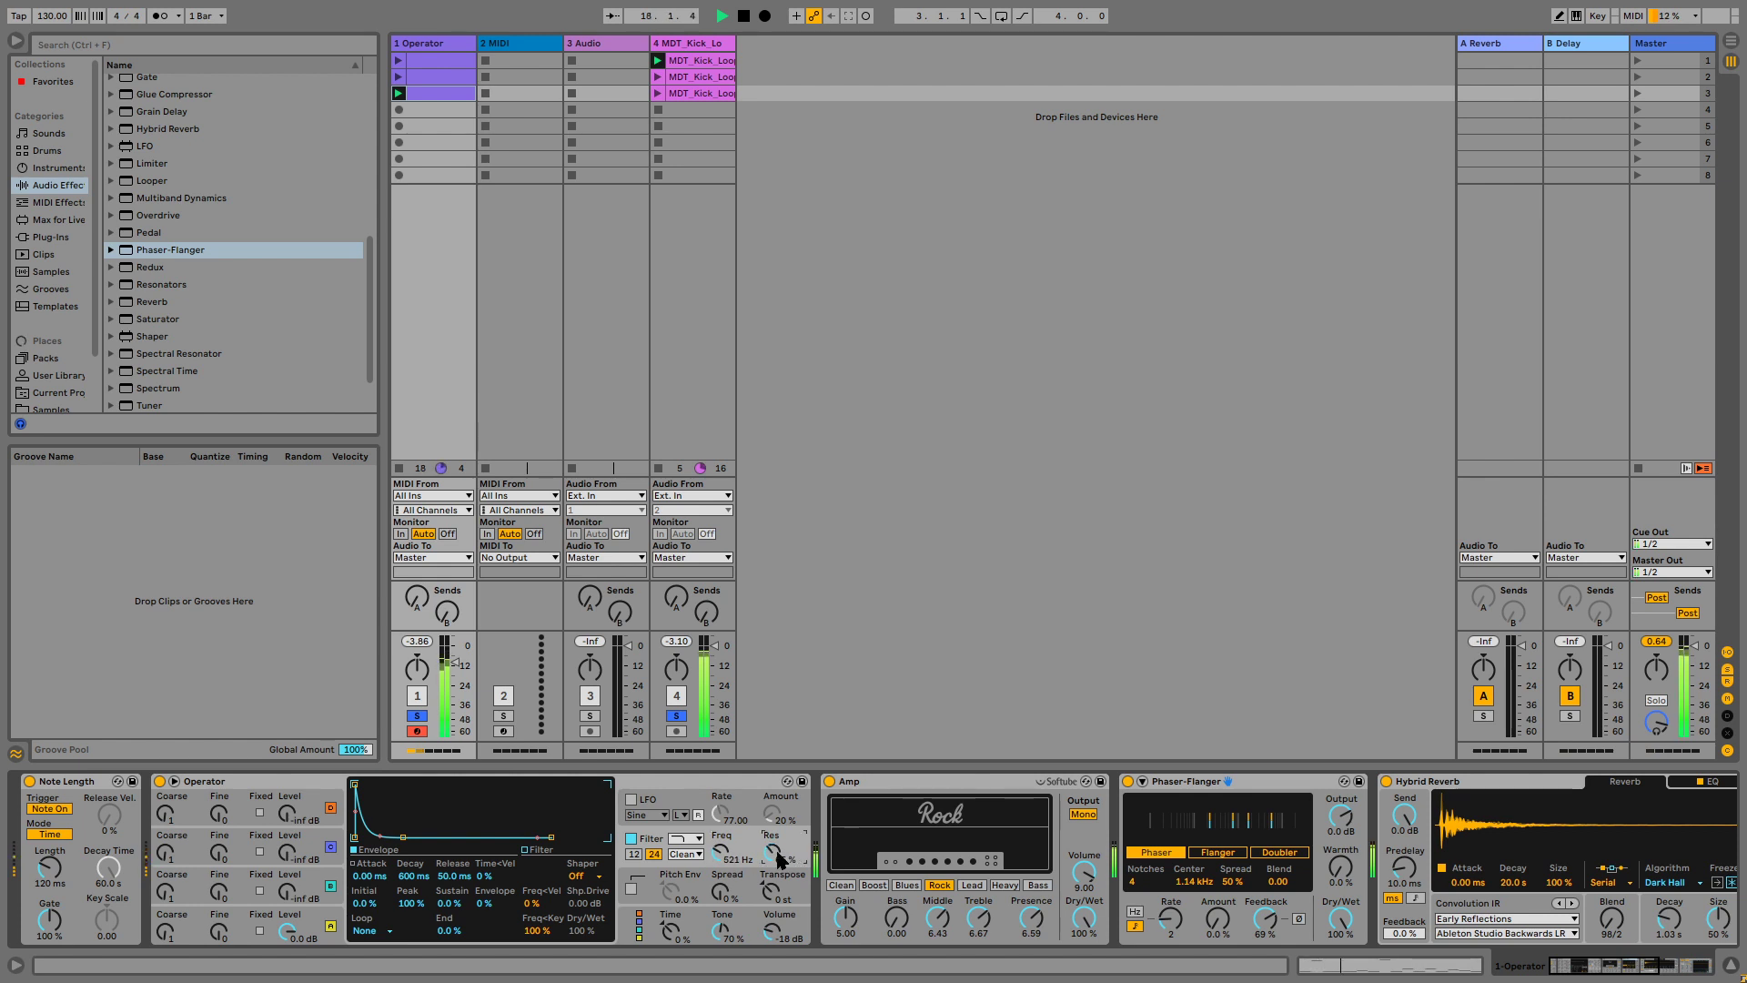
pyautogui.moveTo(1337, 917); pyautogui.dragTo(1338, 973)
pyautogui.moveTo(1356, 881); pyautogui.dragTo(1356, 801)
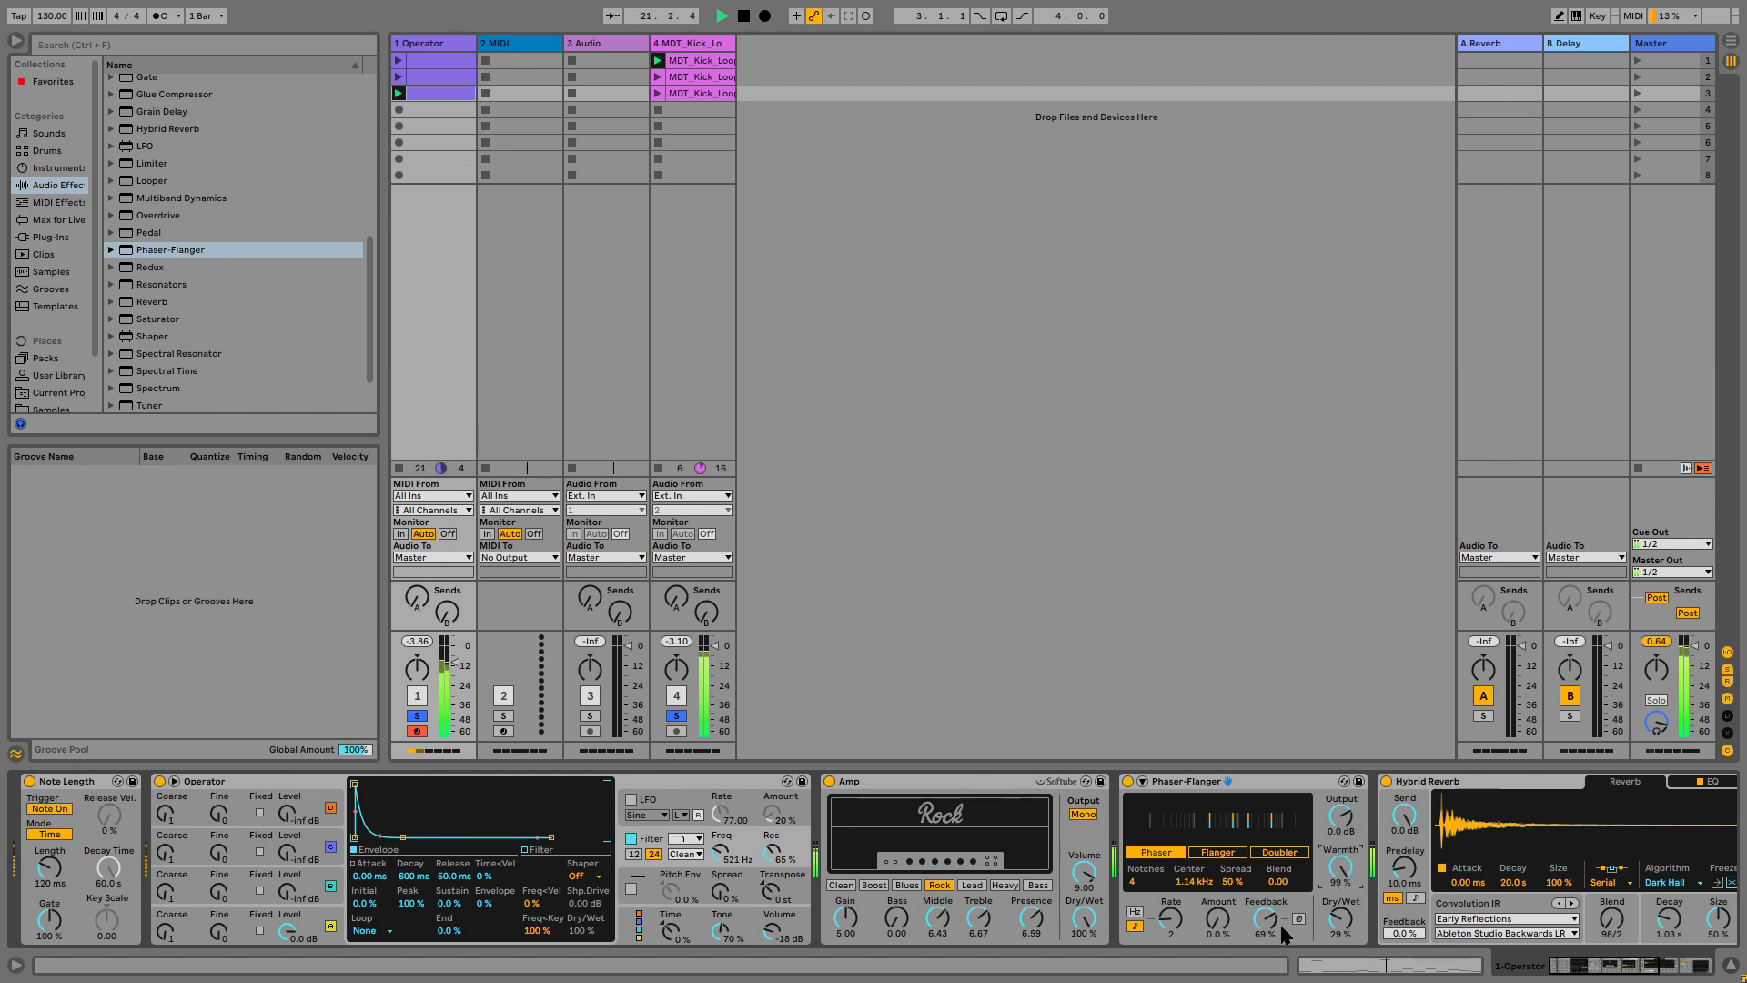
pyautogui.moveTo(1224, 929)
pyautogui.mouseDown()
pyautogui.moveTo(1224, 869)
pyautogui.moveTo(1224, 928)
pyautogui.mouseUp()
# Raise Note Length to about 723 ms and Operator's filter frequency to 2.80 kHz, and launch the second Operator clip.
pyautogui.moveTo(46, 867); pyautogui.dragTo(46, 833)
pyautogui.moveTo(721, 851); pyautogui.dragTo(721, 832)
pyautogui.click(401, 78)
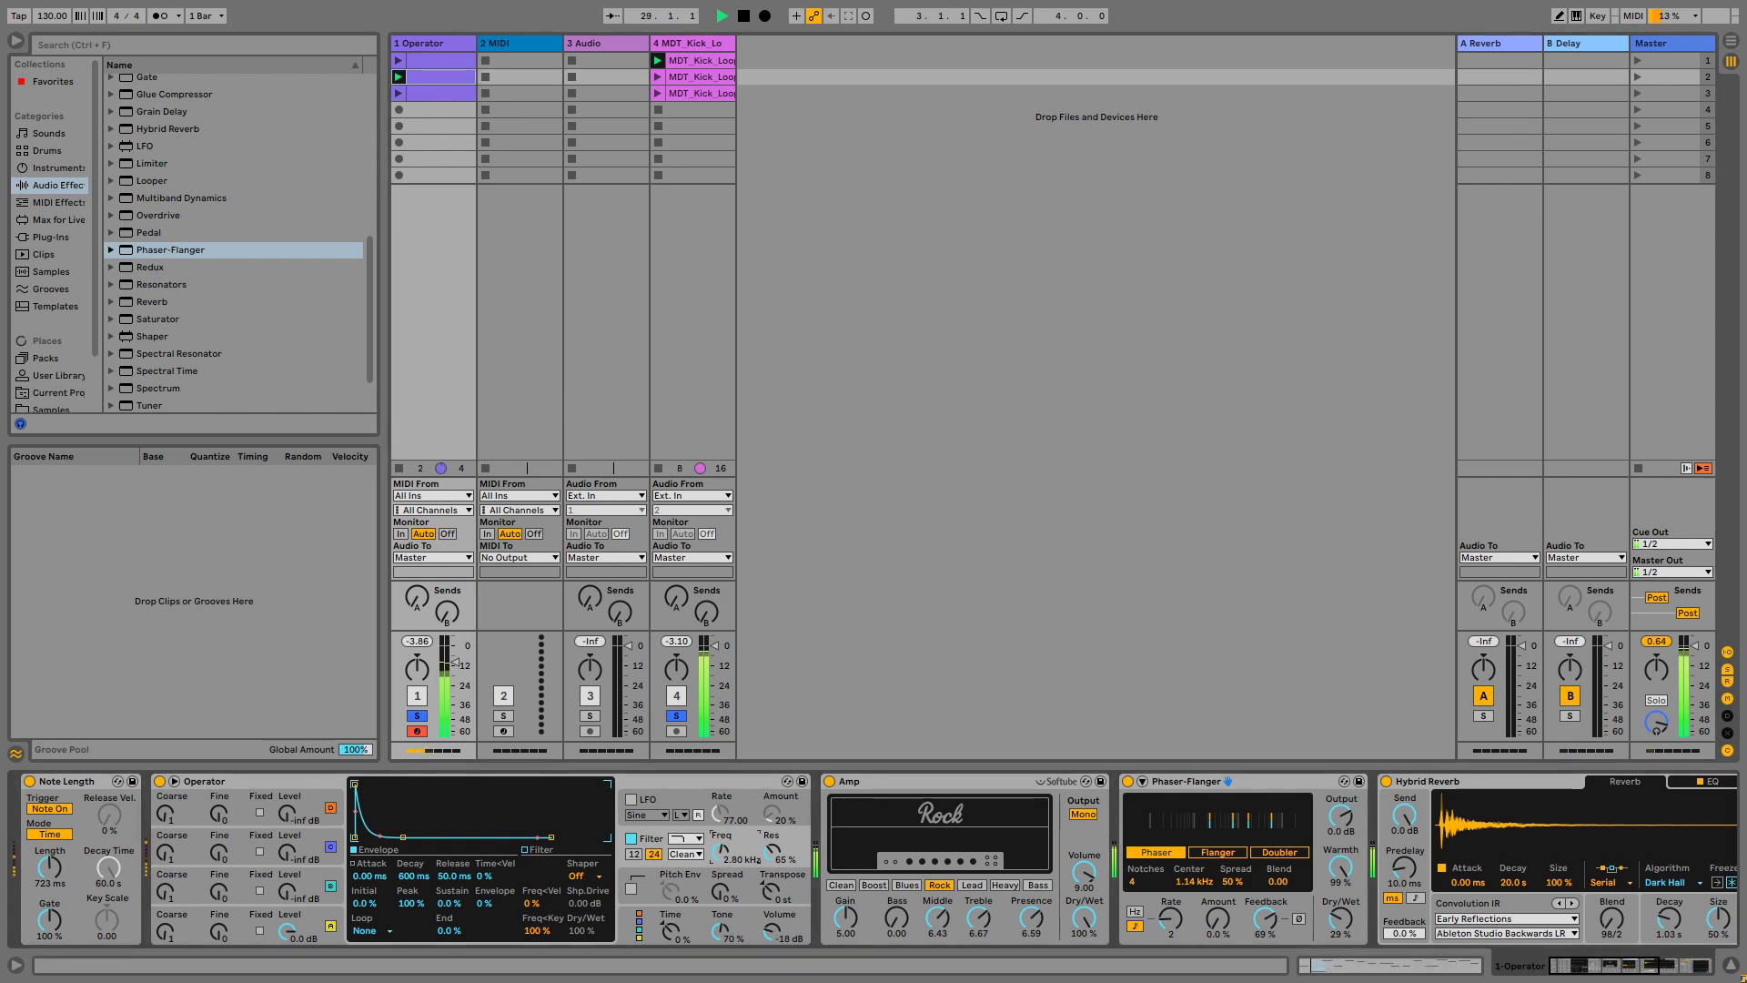
# Adjust Phaser-Flanger's center and dry/wet during playback, settling the center at about 1.41 kHz, and set its notches to 1.
pyautogui.moveTo(1191, 881); pyautogui.dragTo(1190, 919)
pyautogui.moveTo(1340, 917); pyautogui.dragTo(1340, 801)
pyautogui.moveTo(1200, 882); pyautogui.dragTo(1200, 937)
pyautogui.click(1138, 881)
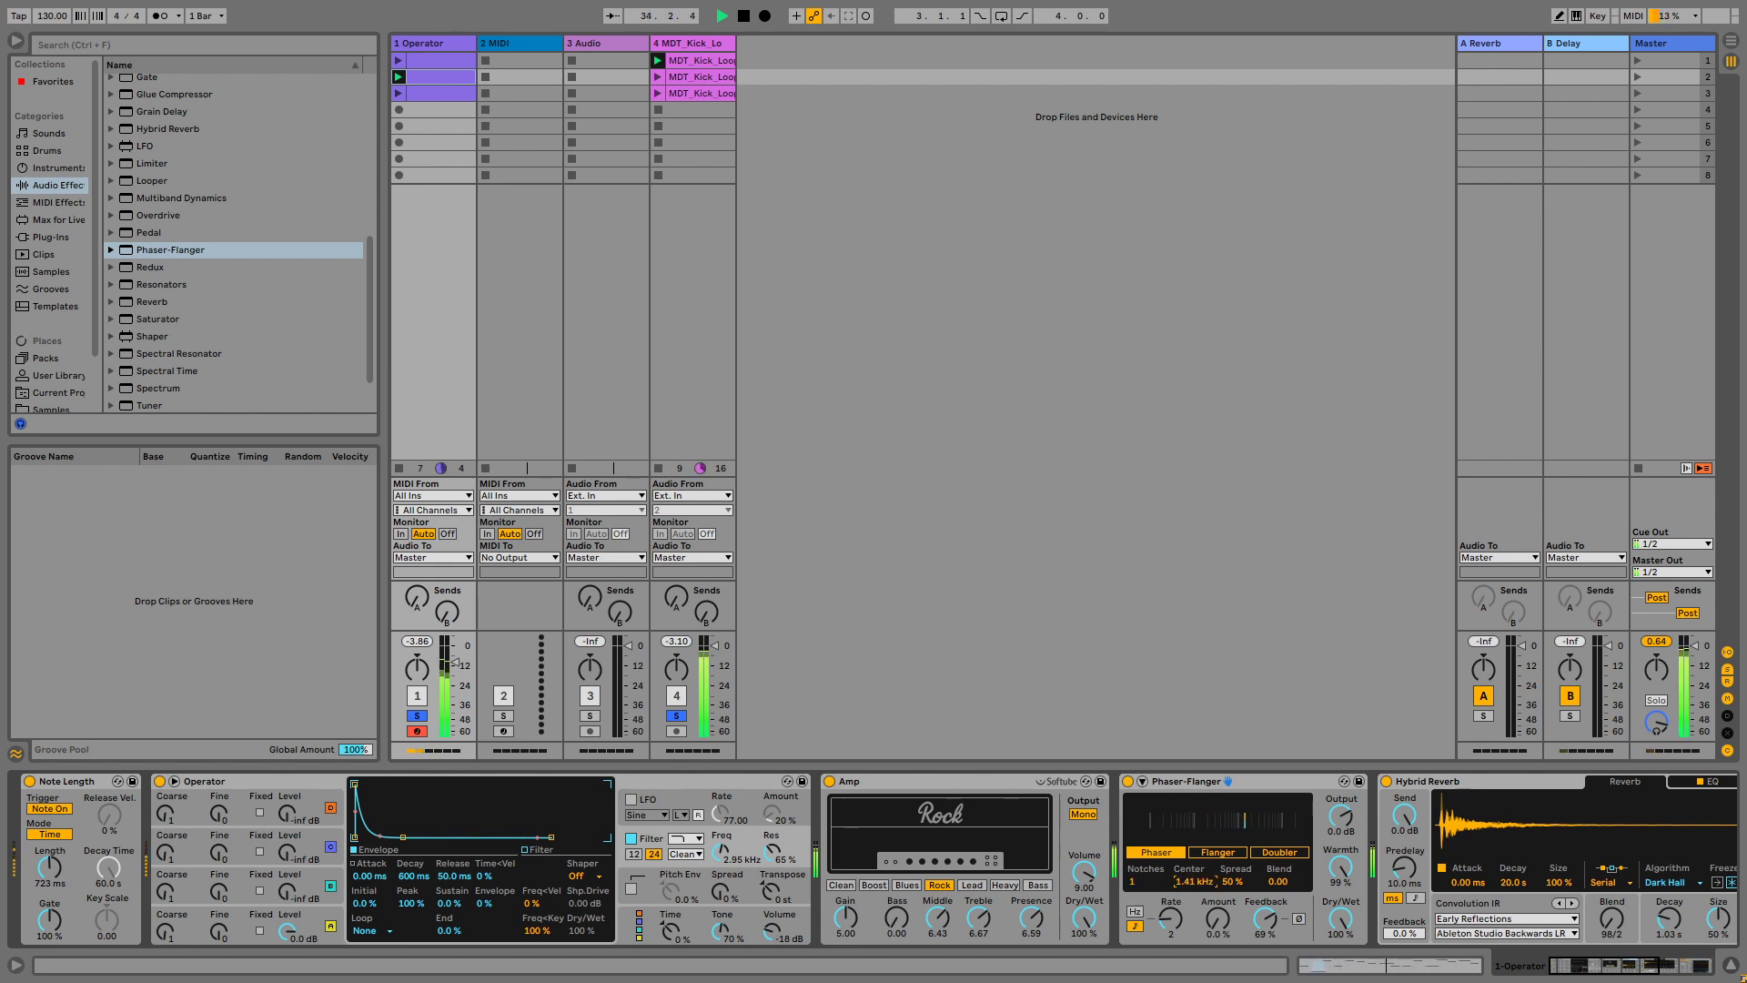